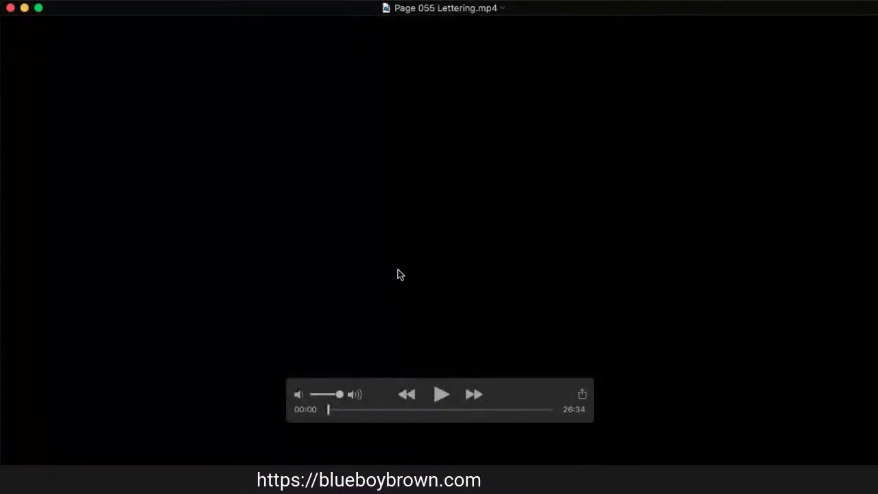
Play the Page 055 Lettering.mp4 video.
left_click(441, 396)
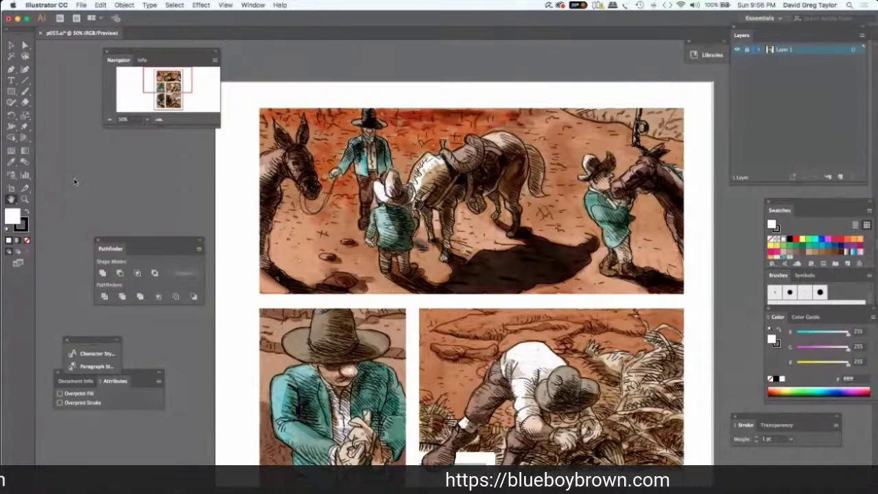
Set the type to WebLetterer BB Regular at 34 pt with centred paragraph alignment.
key("super+t")
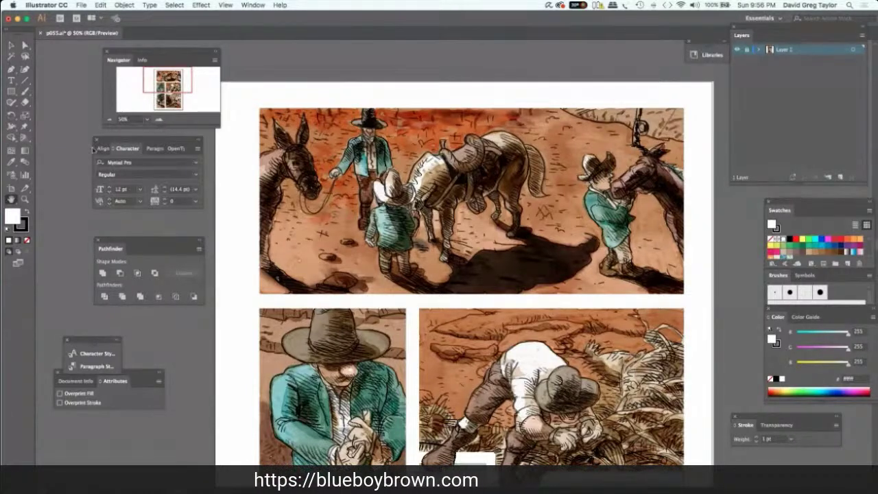
key("super+alt+shift+f")
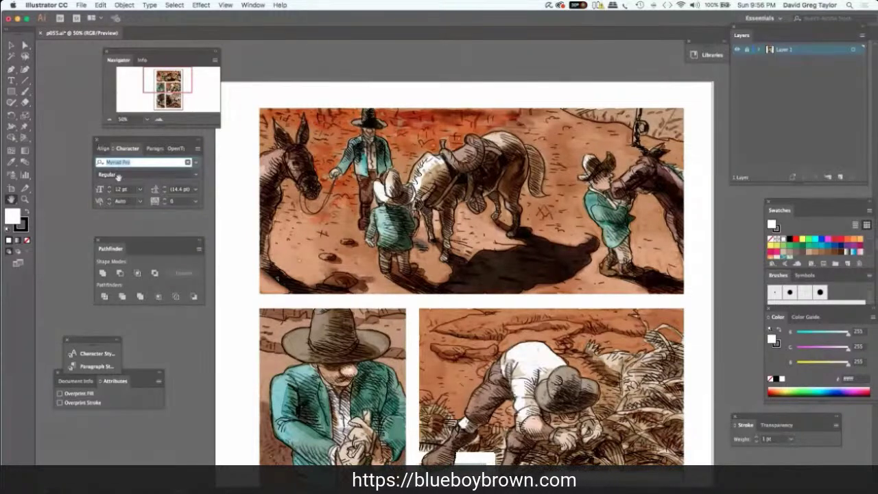
type("Web")
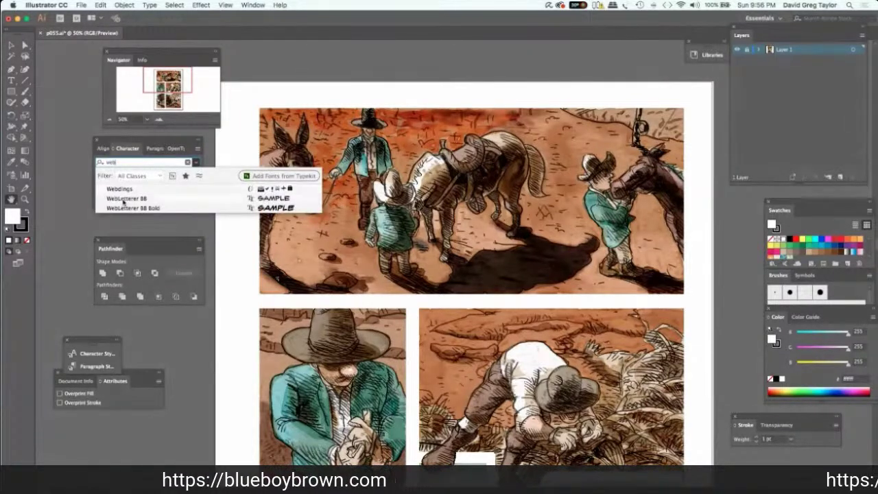
left_click(126, 199)
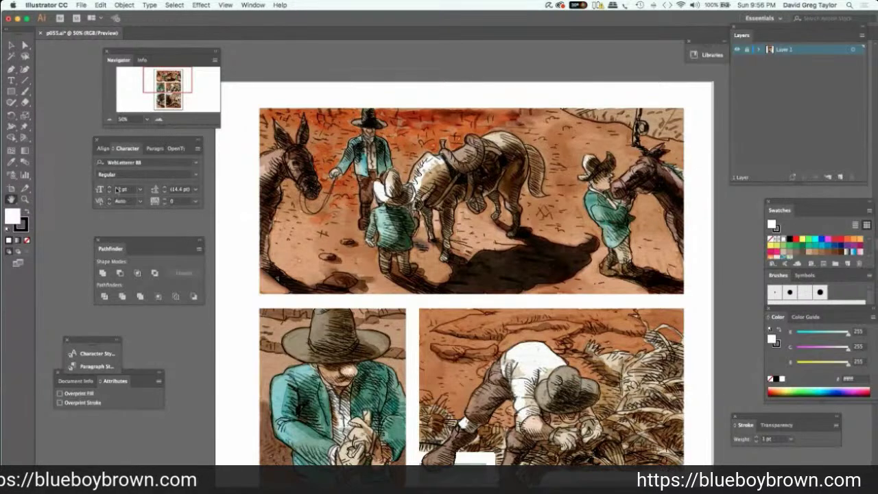
left_click(120, 189)
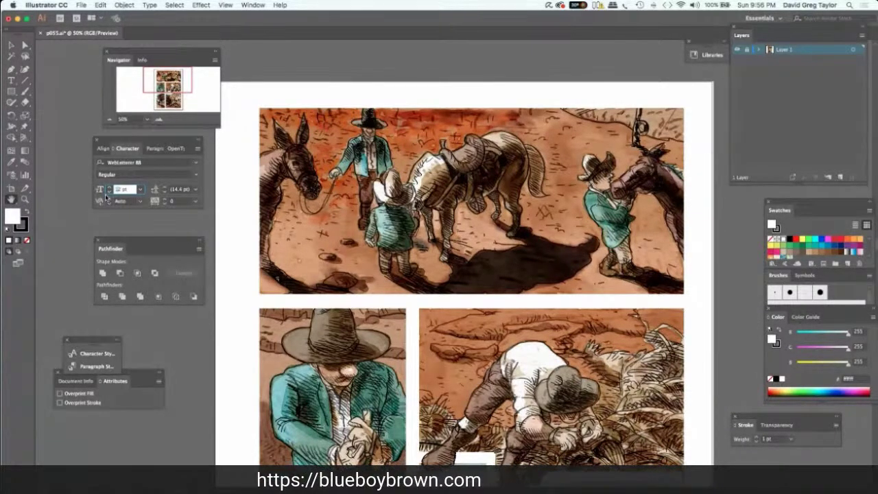
type("24")
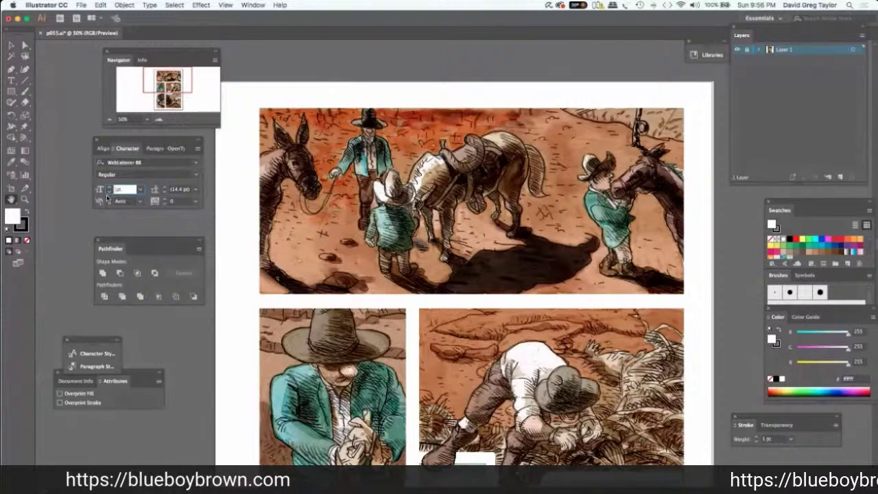
key("Return")
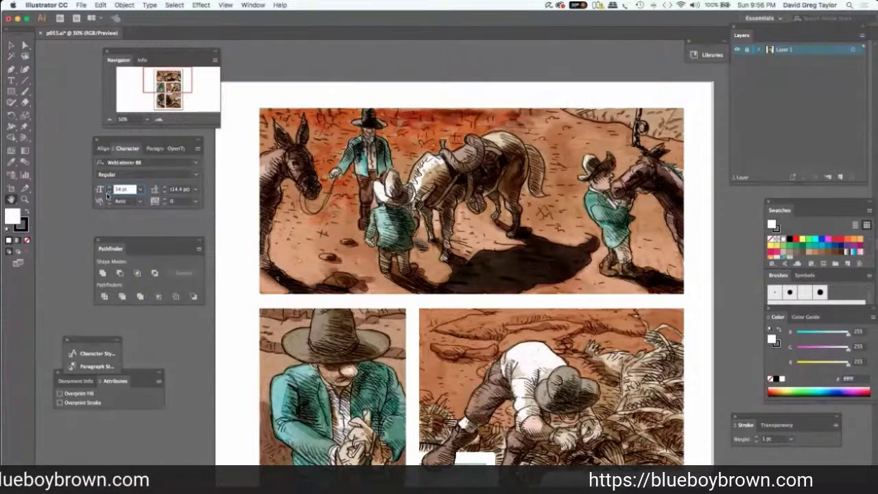
left_click(154, 149)
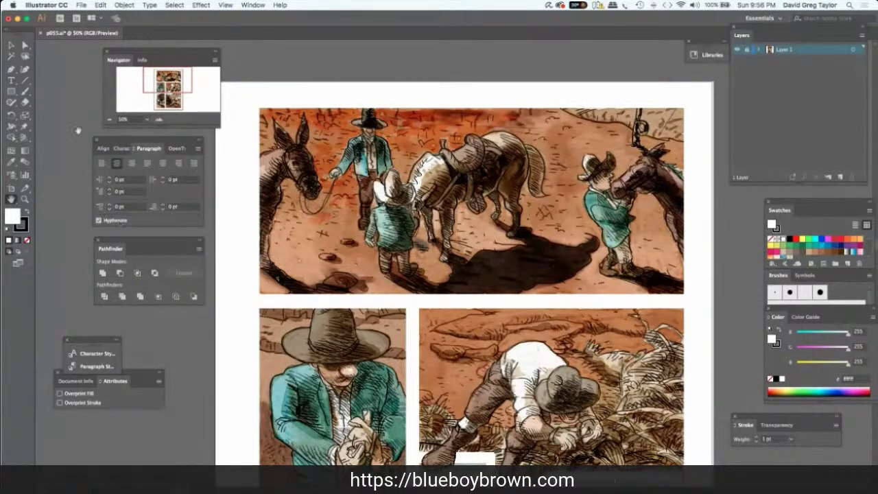
Add a new layer above Layer 1 and name it "panel one balloon 1".
left_click(840, 177)
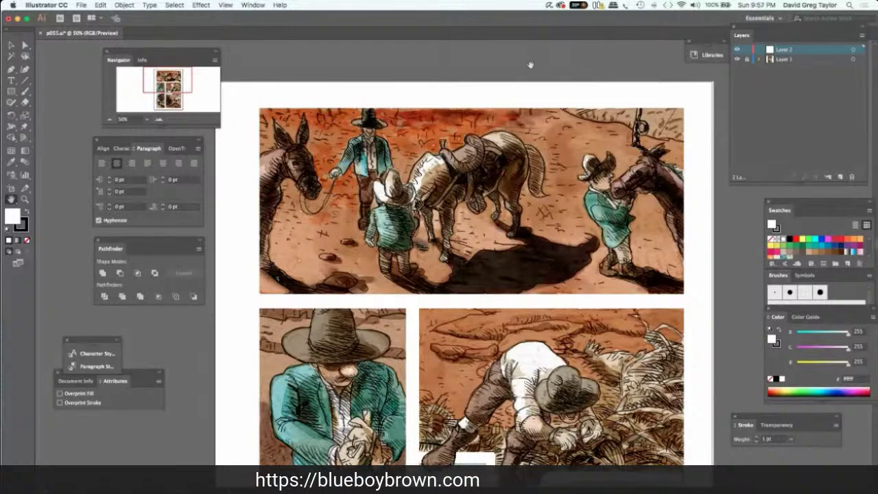
double_click(783, 49)
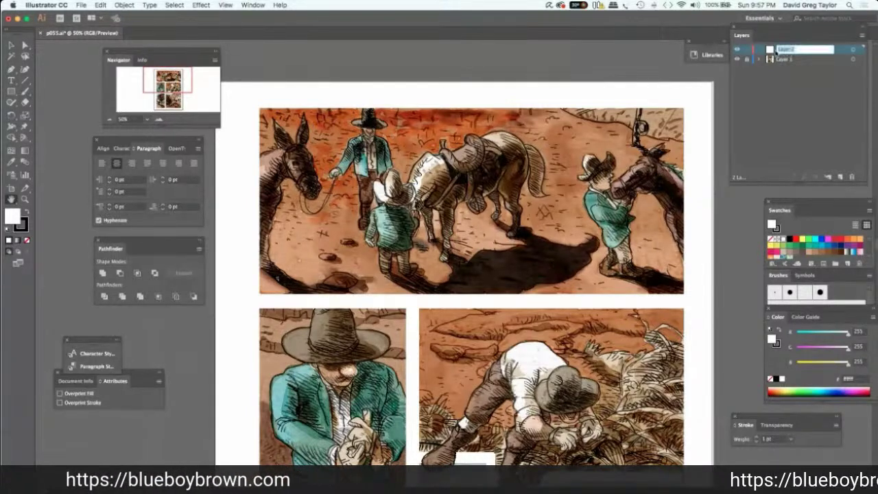
type("panel ink")
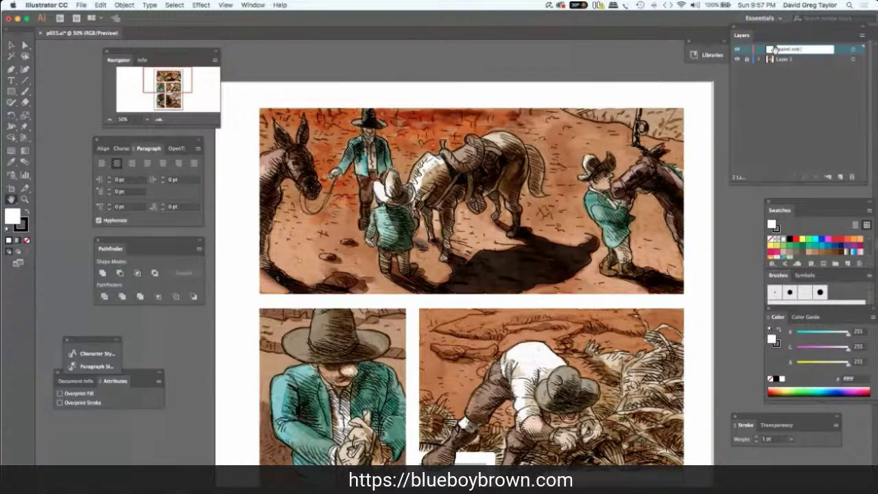
Draw a white ellipse about 170 by 152 px beside the horse handler in the first panel, with a 3 pt black stroke.
mouse_move(576, 373)
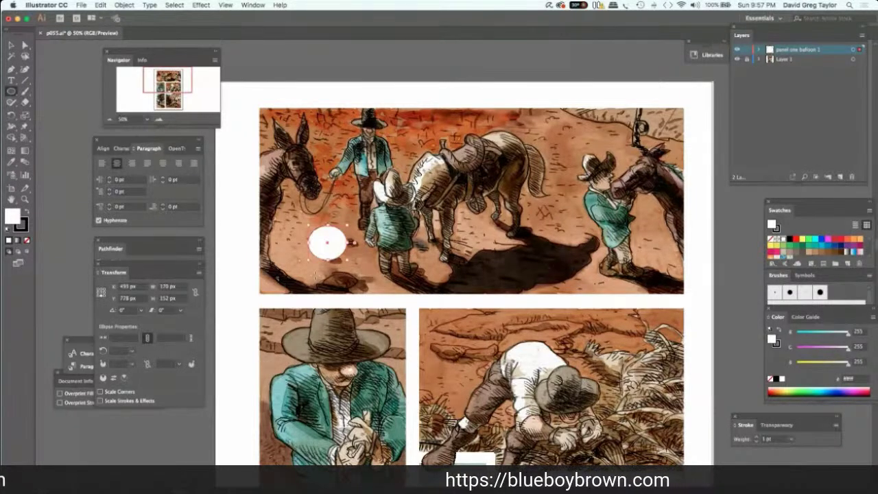
left_click(791, 440)
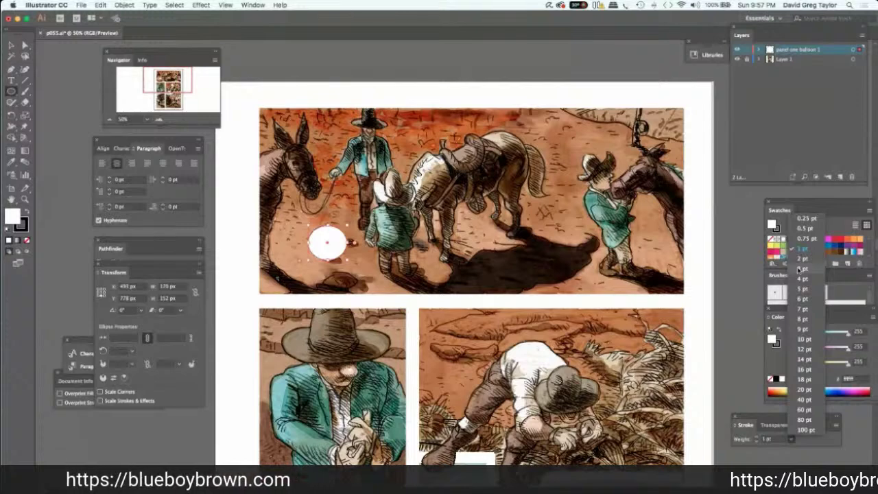
key("Escape")
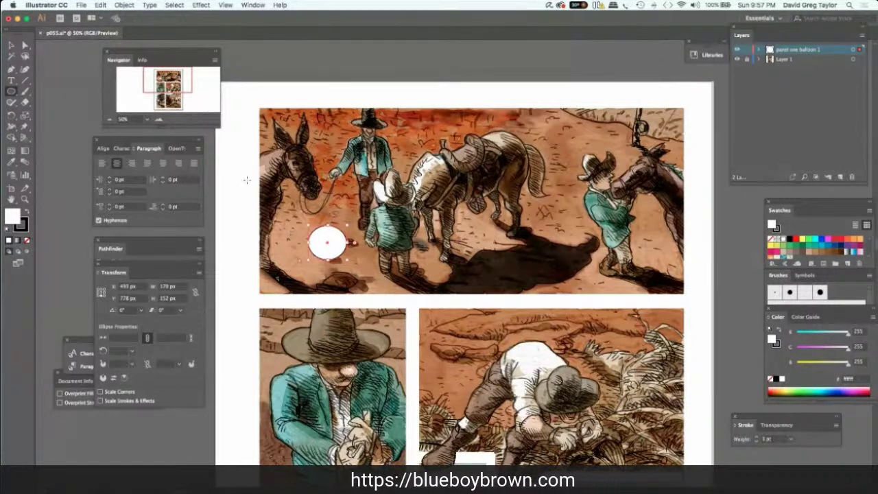
key("v")
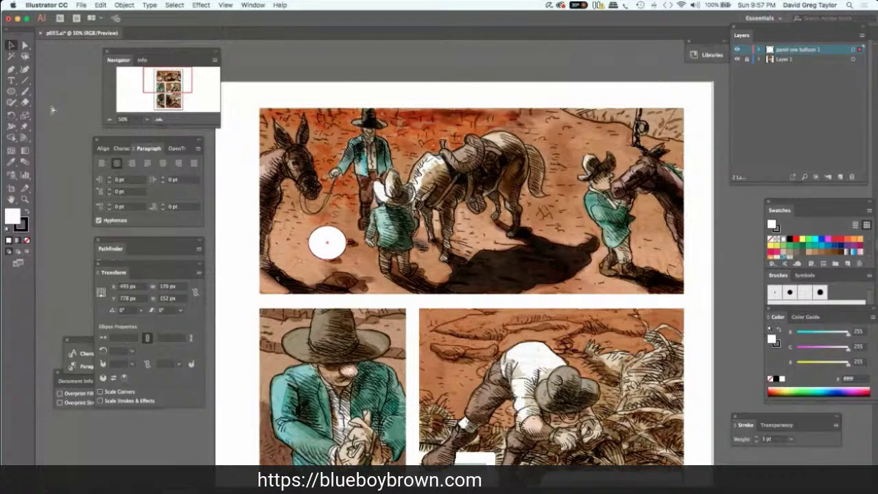
left_click(52, 110)
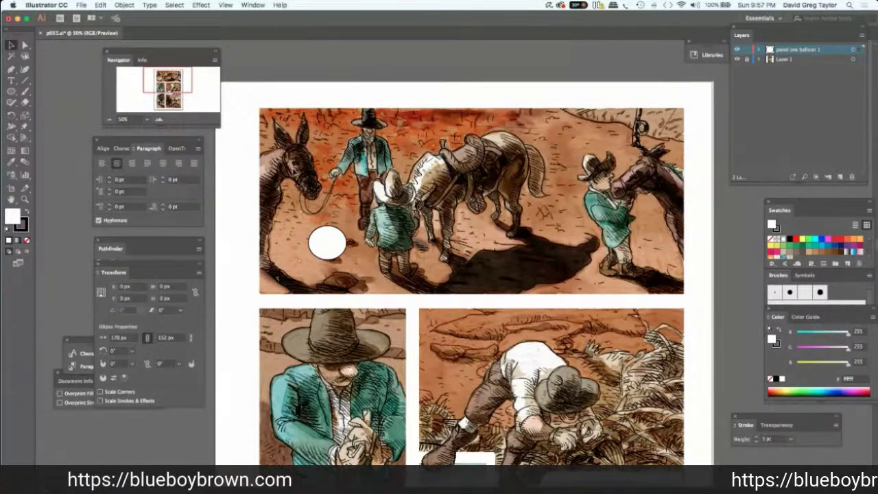
Paste three copies of the white ellipse and overlap them with the original to form a balloon-shaped cluster.
key("ctrl+v")
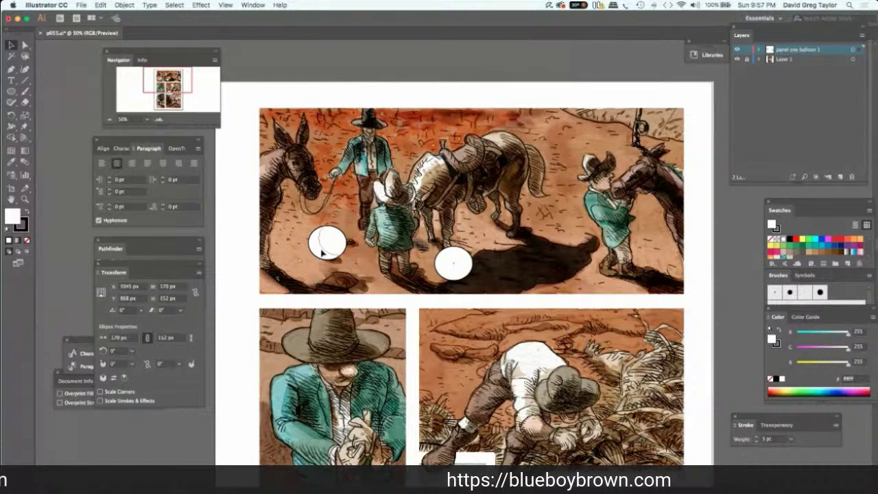
left_click_drag(453, 265, 337, 237)
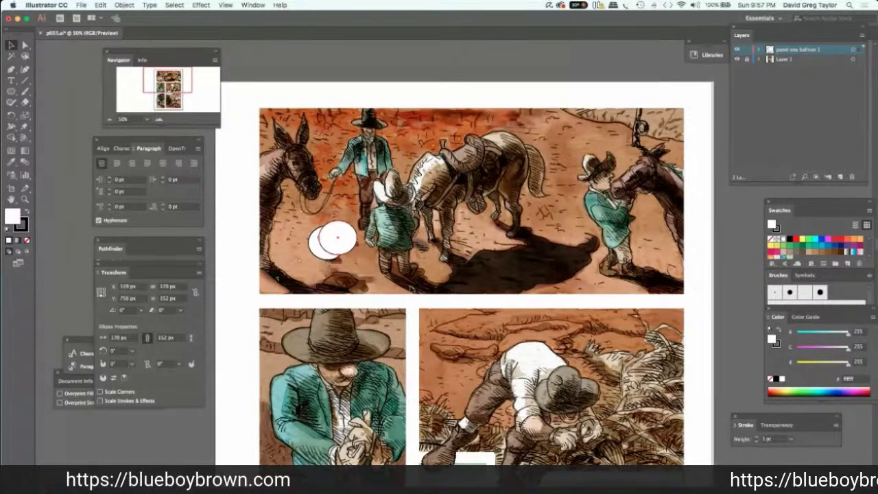
left_click_drag(343, 244, 462, 272)
key("super+h")
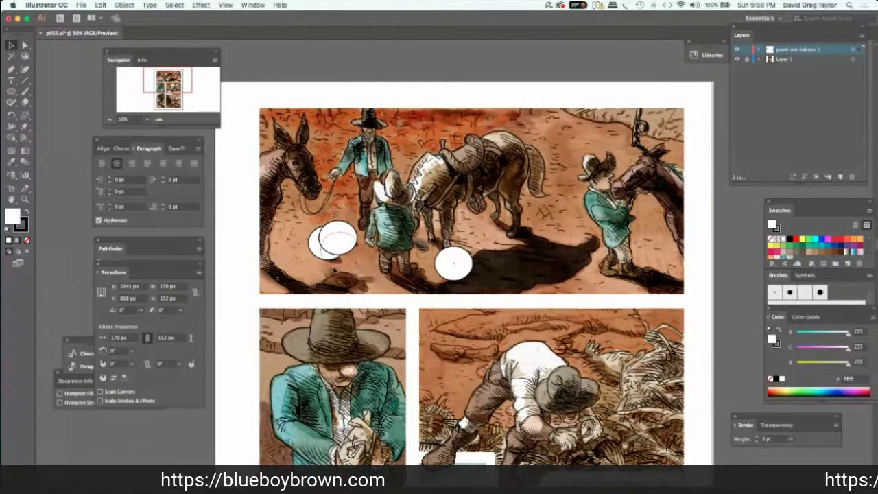
left_click_drag(453, 264, 339, 245)
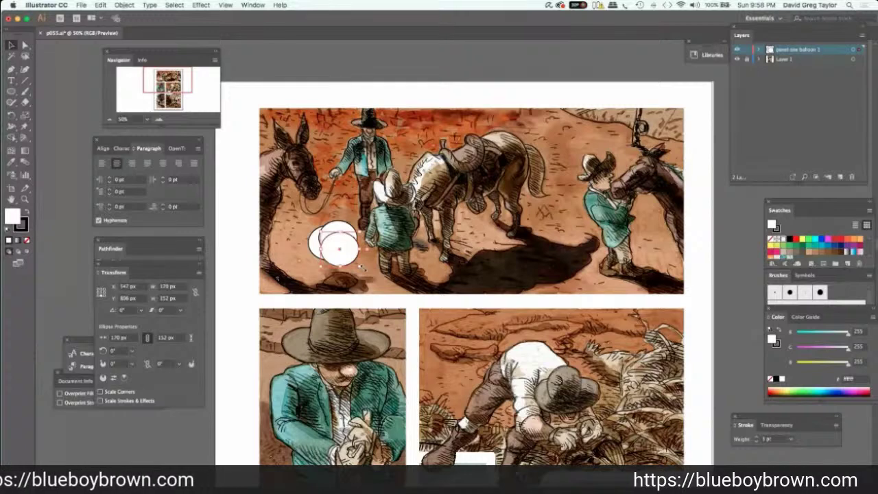
key("super+z")
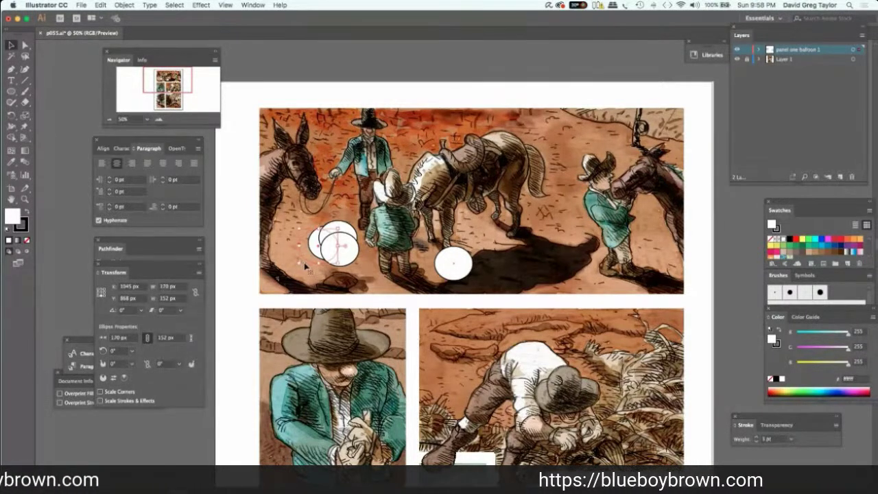
left_click_drag(453, 264, 318, 247)
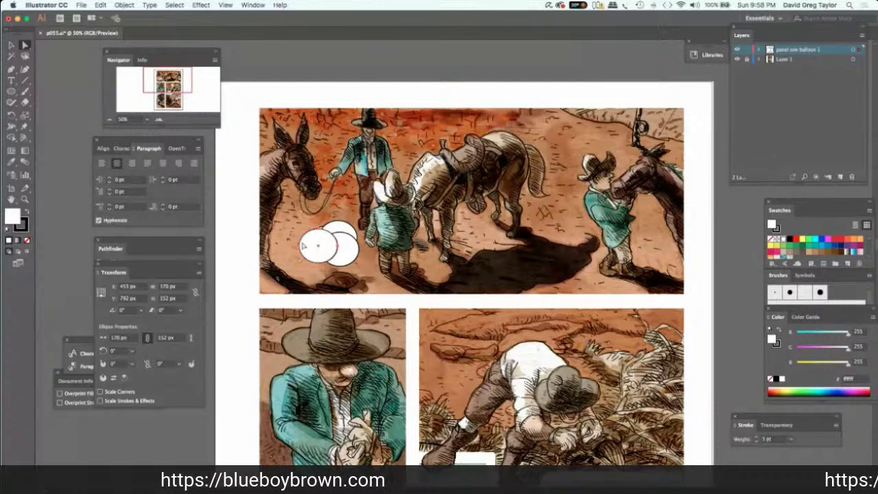
Unite all the overlapping ellipses into one balloon shape and deselect it.
key("super+a")
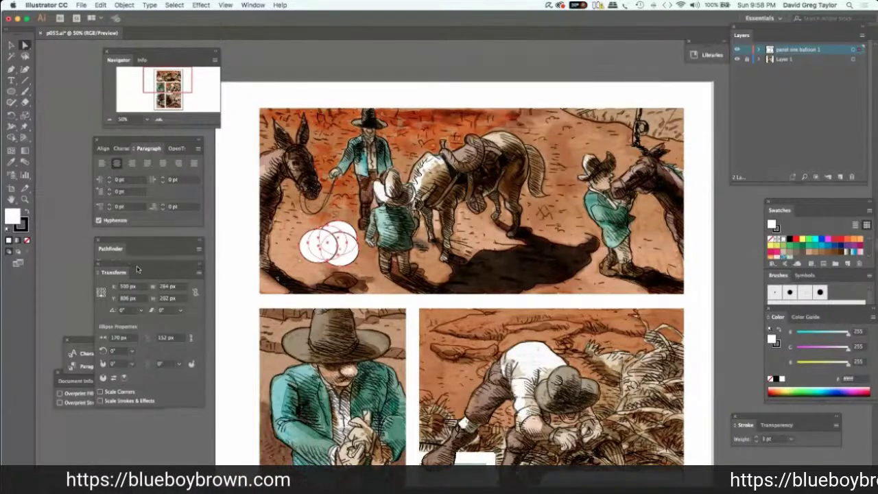
left_click(111, 249)
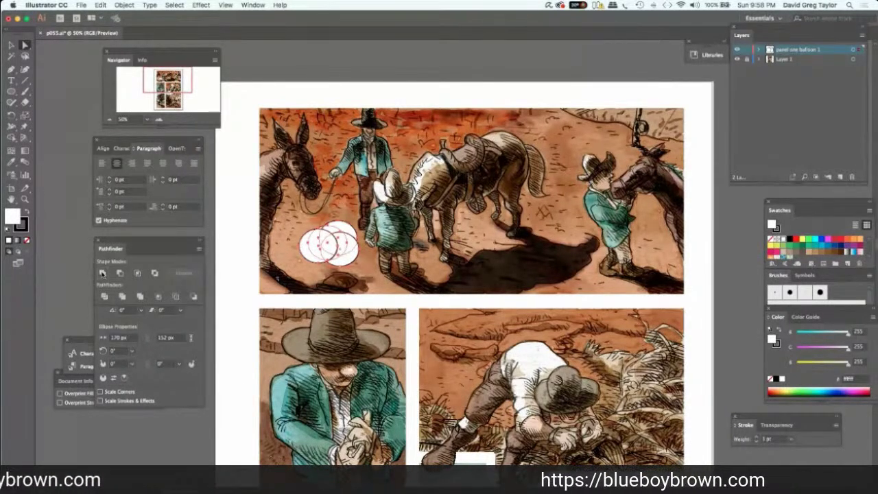
left_click(102, 273)
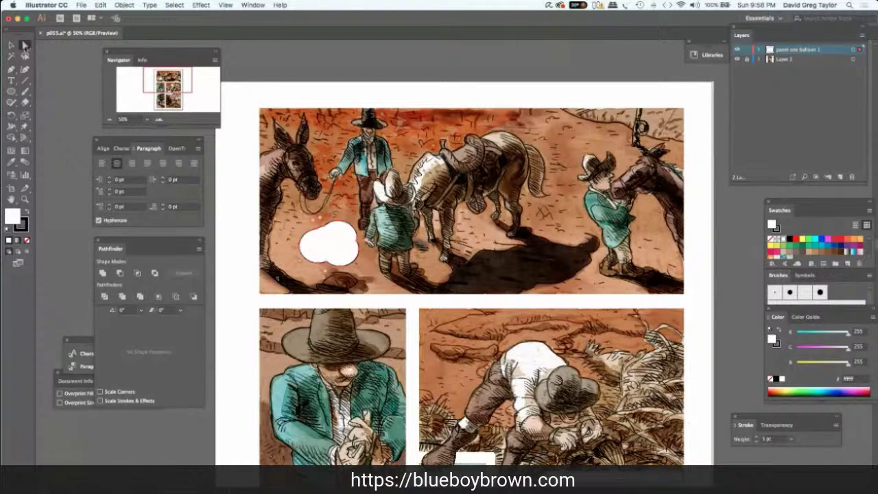
left_click(69, 67)
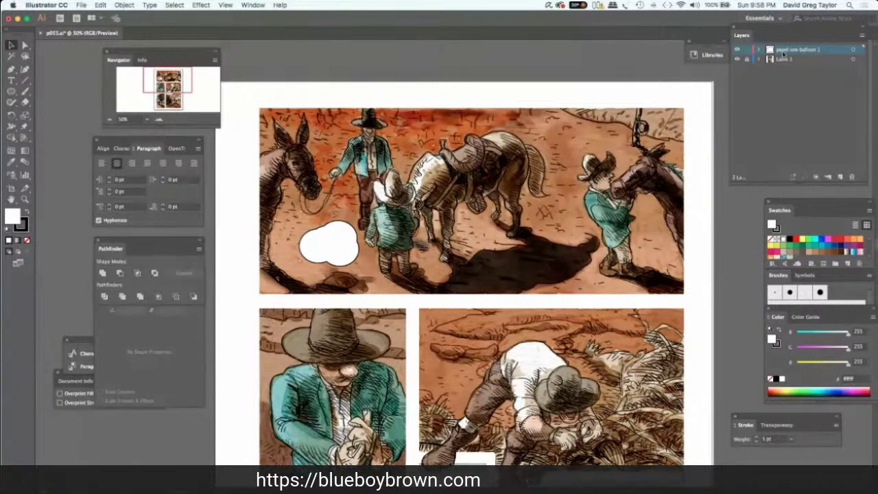
Activate the Polygon tool and rearrange the floating panels to clear the pasteboard beside the page.
left_click(11, 90)
left_click_drag(11, 91, 36, 111)
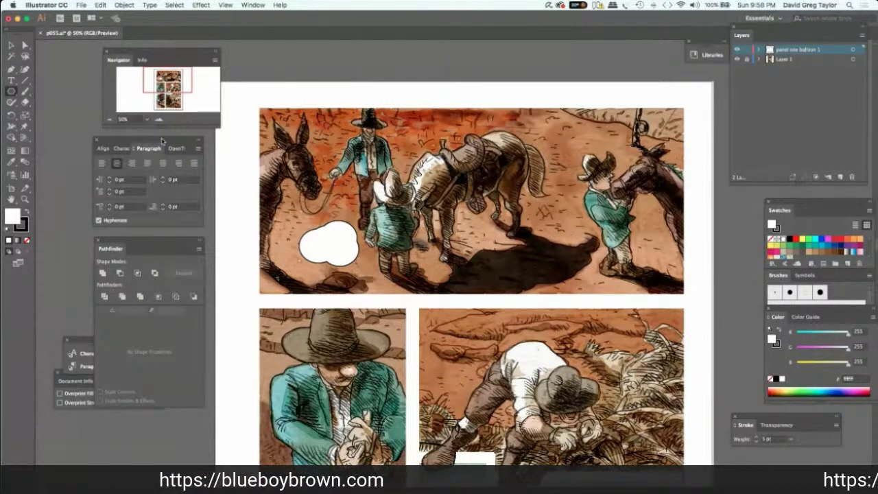
left_click_drag(162, 141, 116, 133)
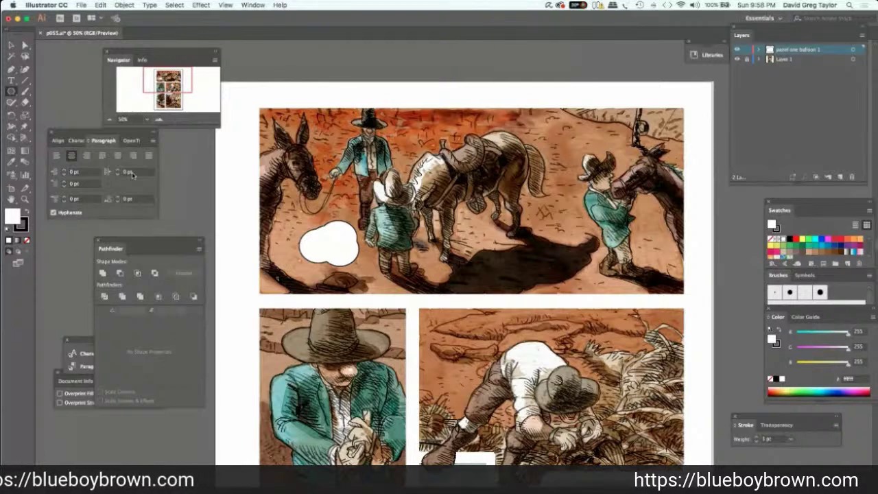
left_click_drag(137, 249, 255, 38)
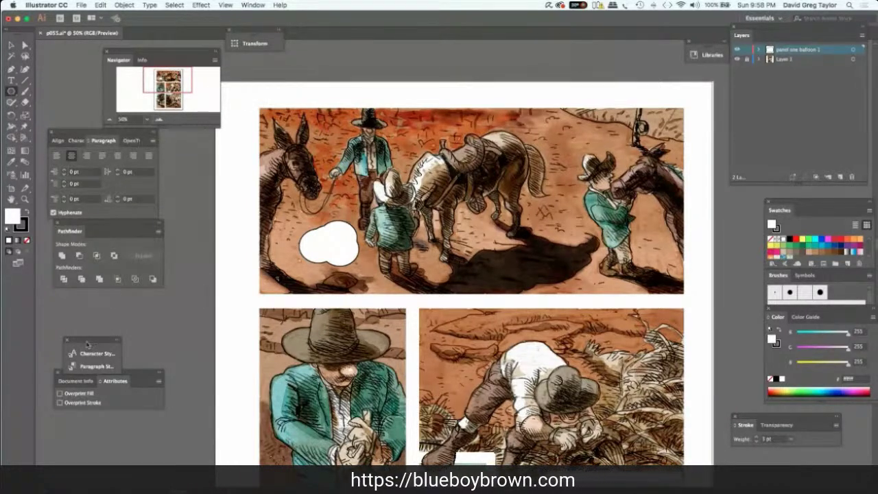
left_click_drag(89, 343, 316, 39)
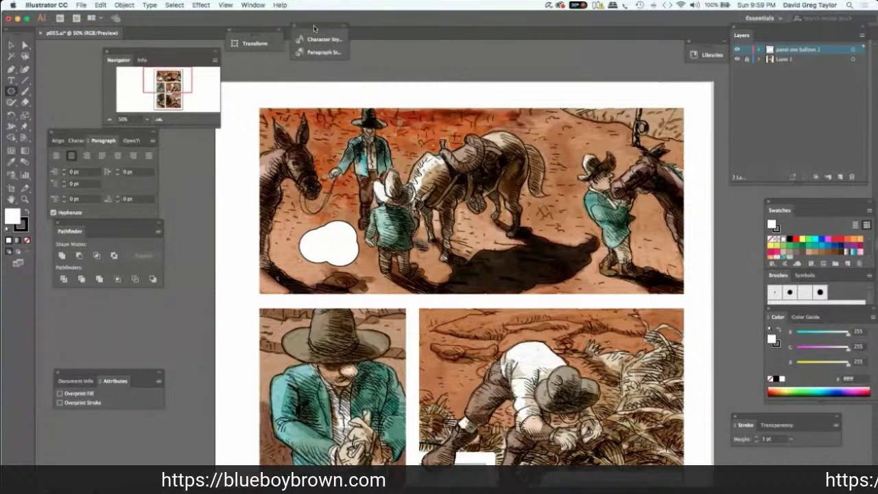
left_click_drag(85, 381, 384, 6)
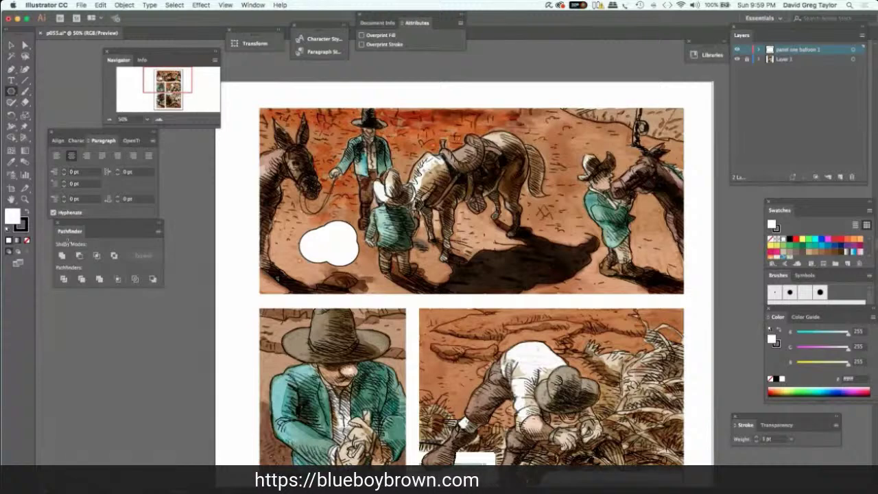
Create a three-sided polygon with a 50 px radius on the empty pasteboard beside the page.
left_click(98, 317)
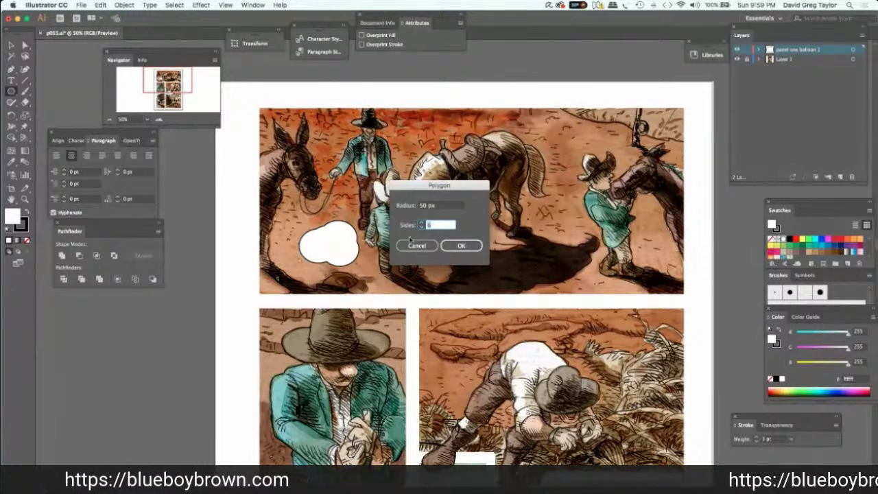
type("3")
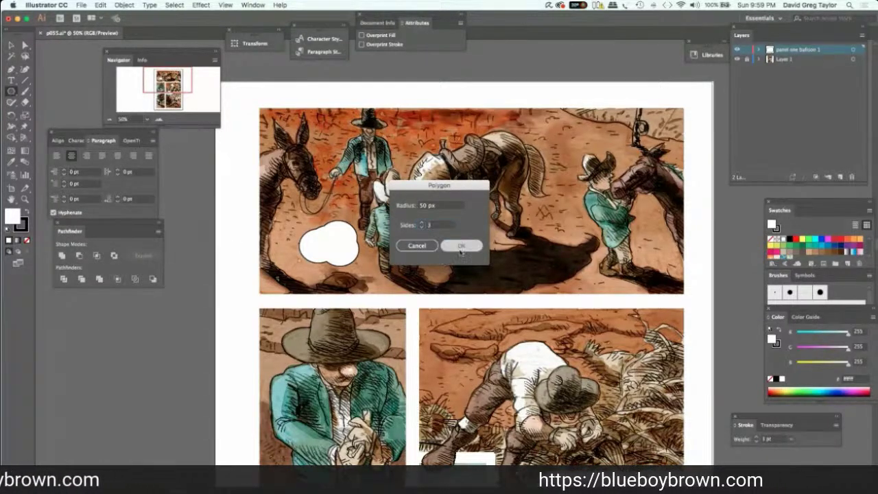
key("Return")
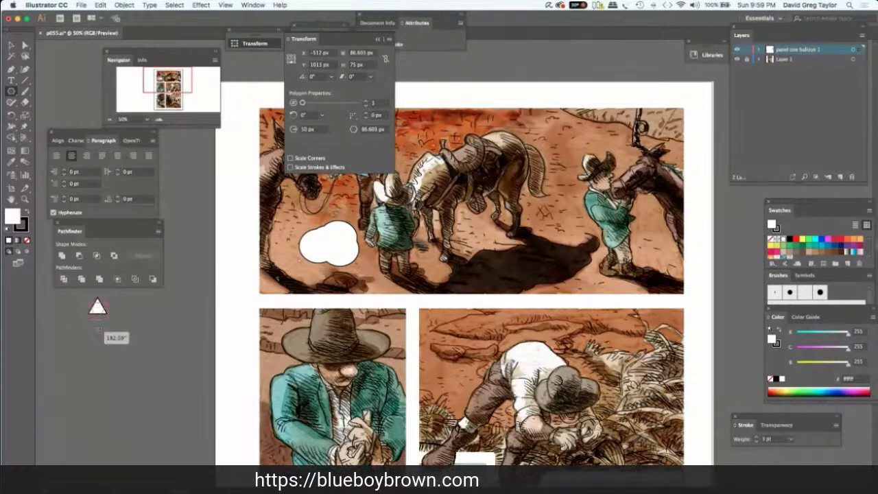
Draw a second, downward-pointing triangle on the pasteboard and squeeze it into a narrow tail about 42 px wide and 164 px high.
left_click_drag(101, 317, 103, 317)
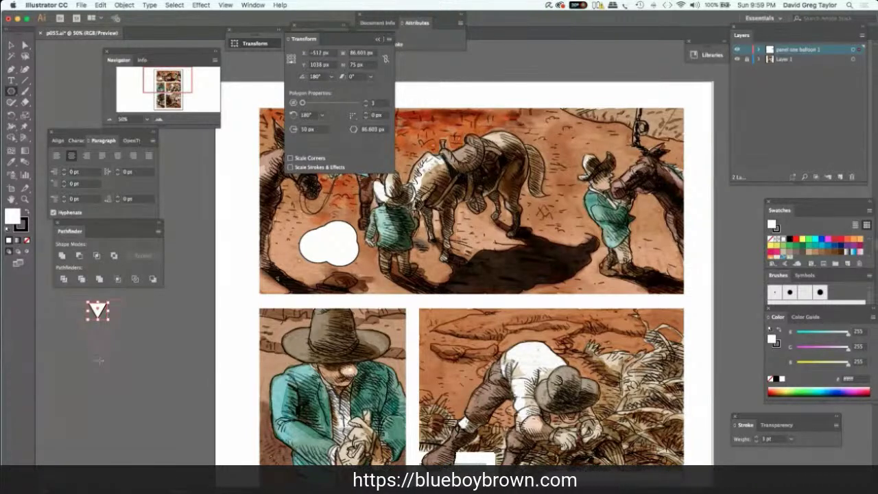
left_click_drag(98, 315, 122, 346)
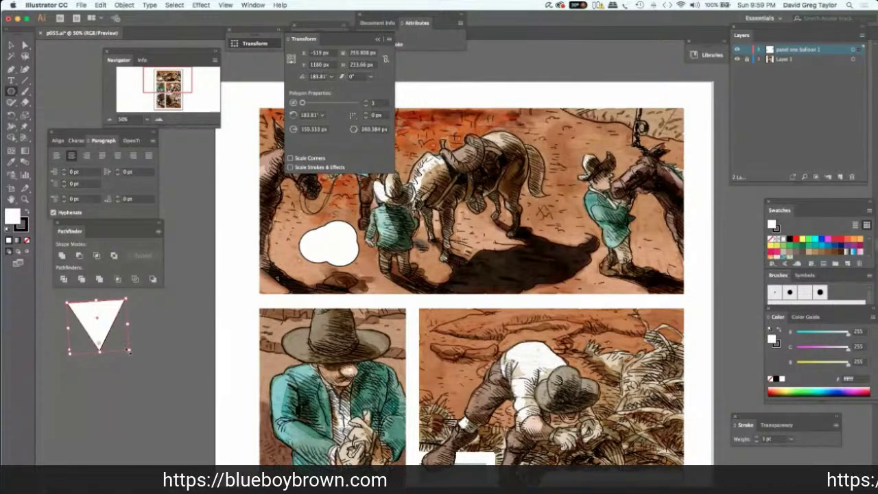
left_click_drag(129, 351, 75, 338)
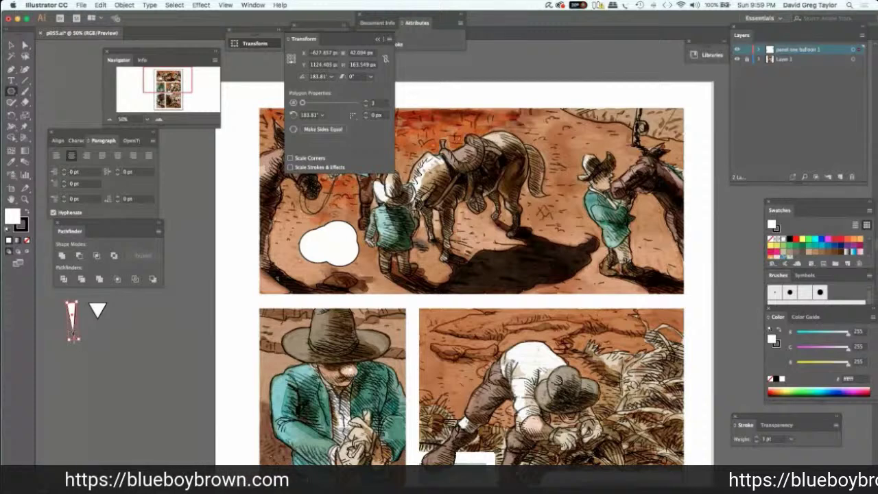
Rotate the narrow triangle to about 290° so its tip points up and to the right, and deselect it.
left_click_drag(74, 337, 113, 300)
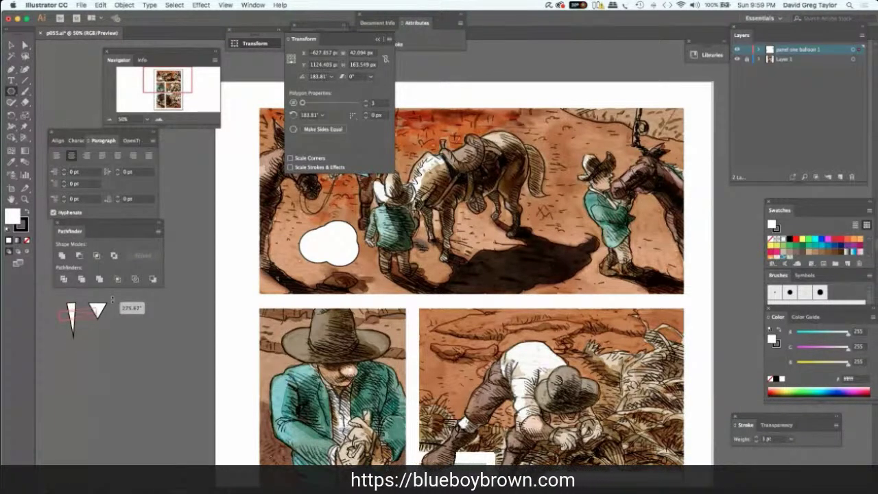
left_click_drag(113, 300, 112, 300)
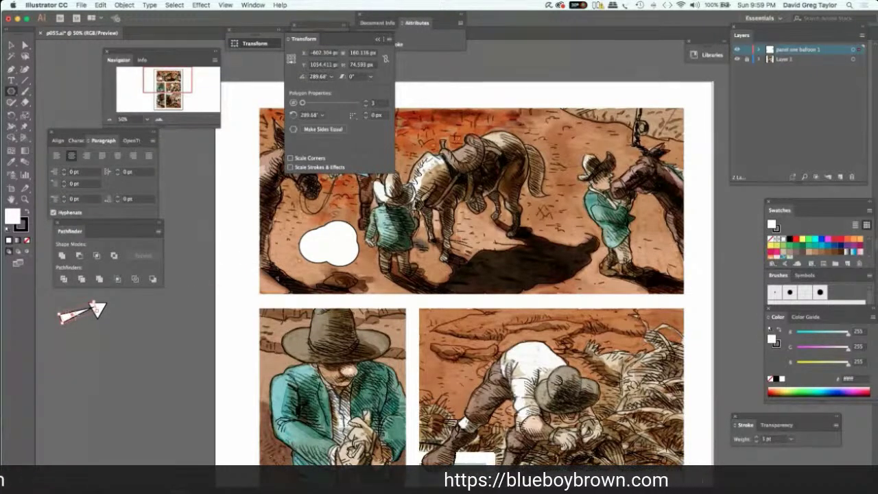
left_click_drag(103, 323, 91, 341)
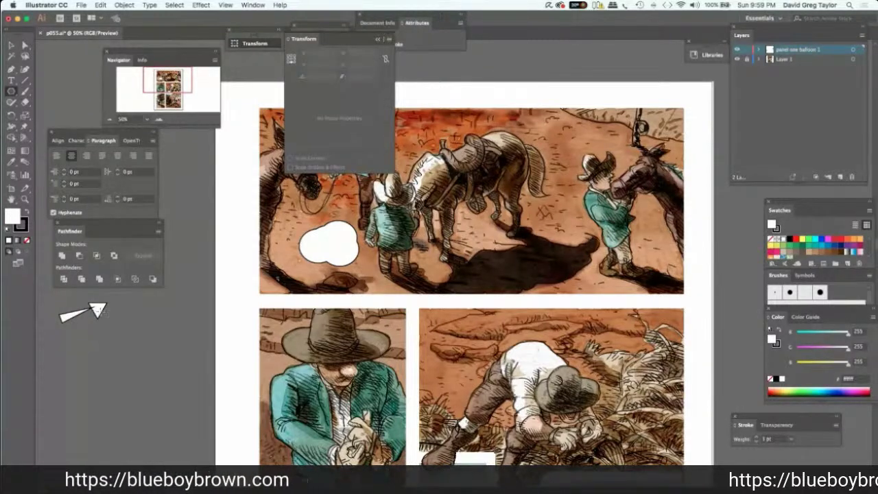
Delete the leftover small triangle and place the narrow tail over the balloon with its tip extending toward the man in the teal vest.
left_click(410, 251)
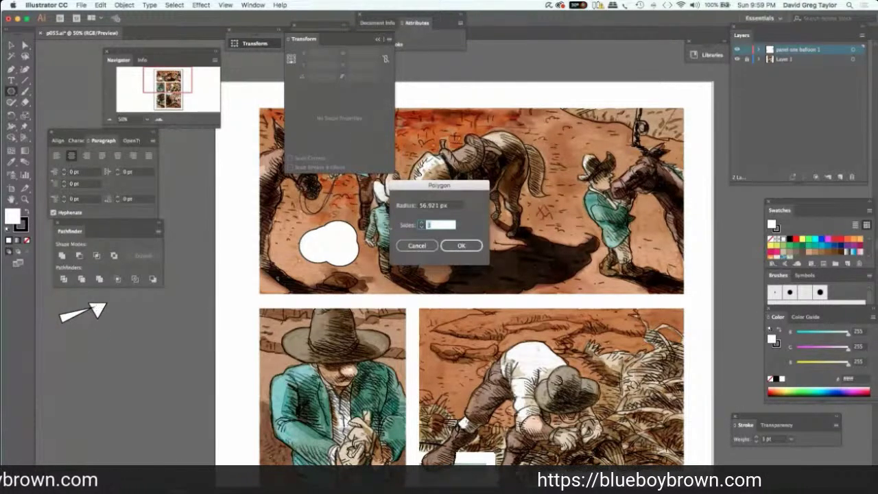
left_click(414, 246)
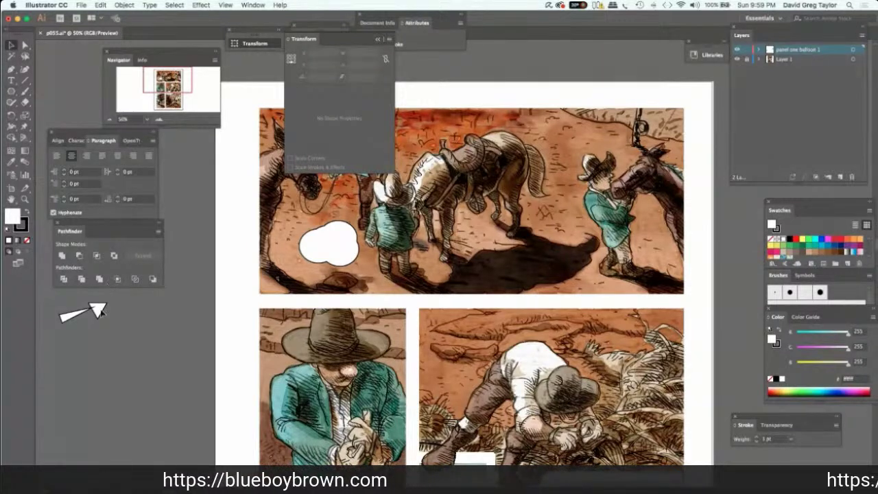
left_click_drag(99, 310, 69, 320)
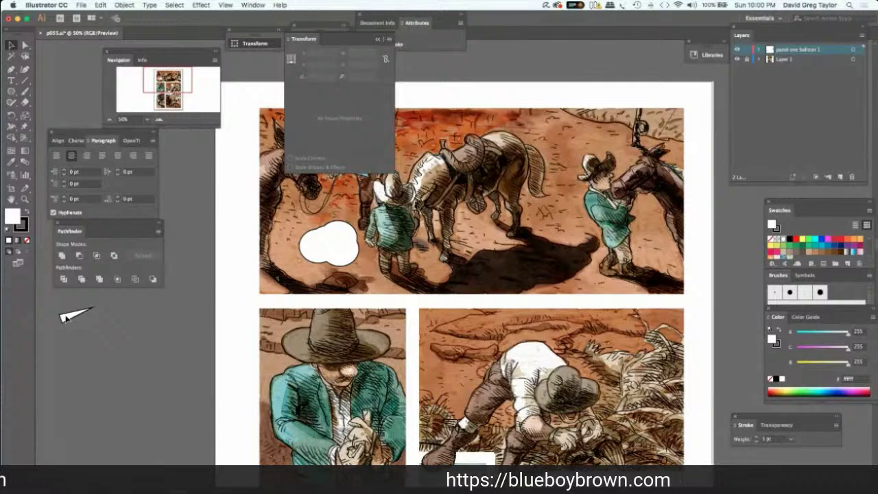
left_click(339, 242)
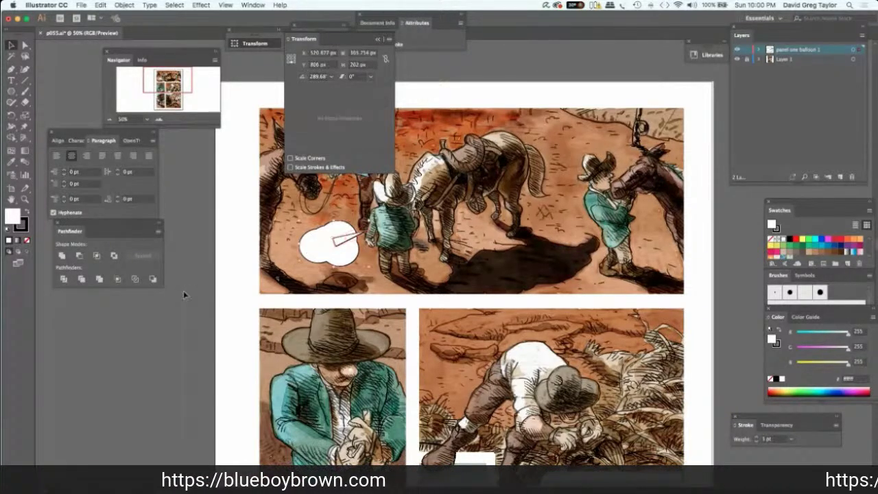
Unite the tail with the balloon into a single outlined shape and deselect it.
left_click(79, 255)
left_click(79, 256)
key("super+shift+a")
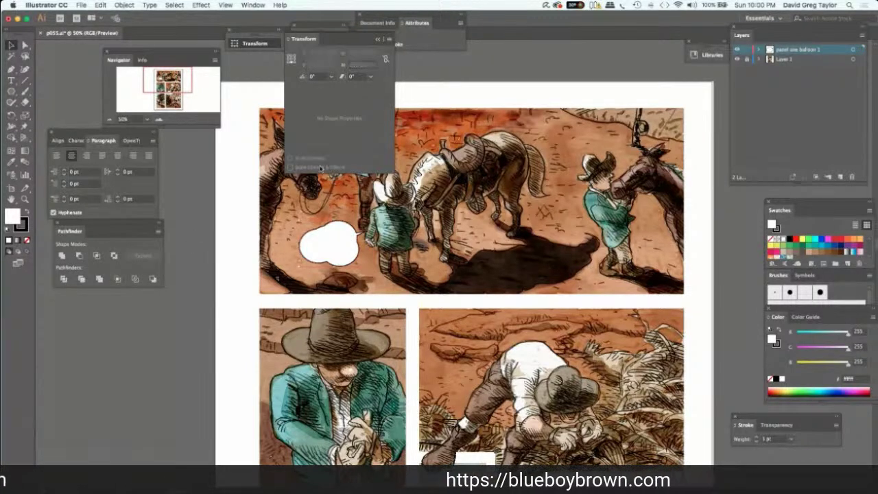
Create a new layer above the balloon layer and name it "panel one text 1".
left_click(841, 177)
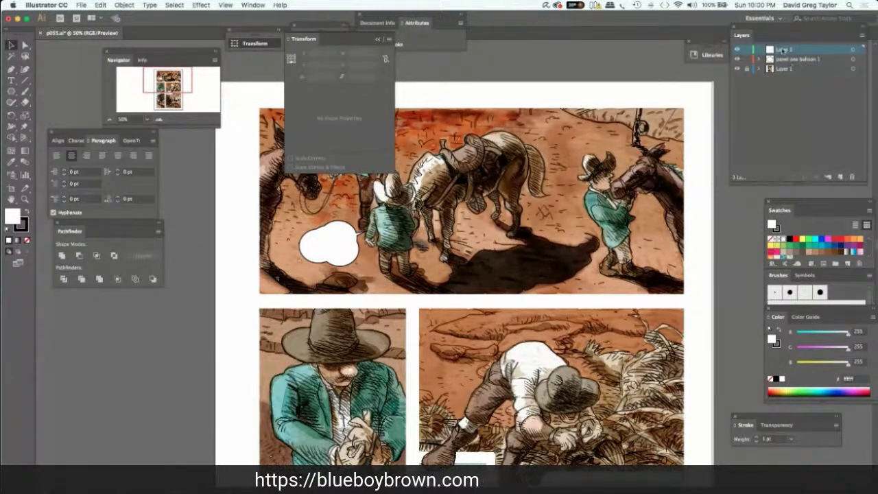
double_click(785, 50)
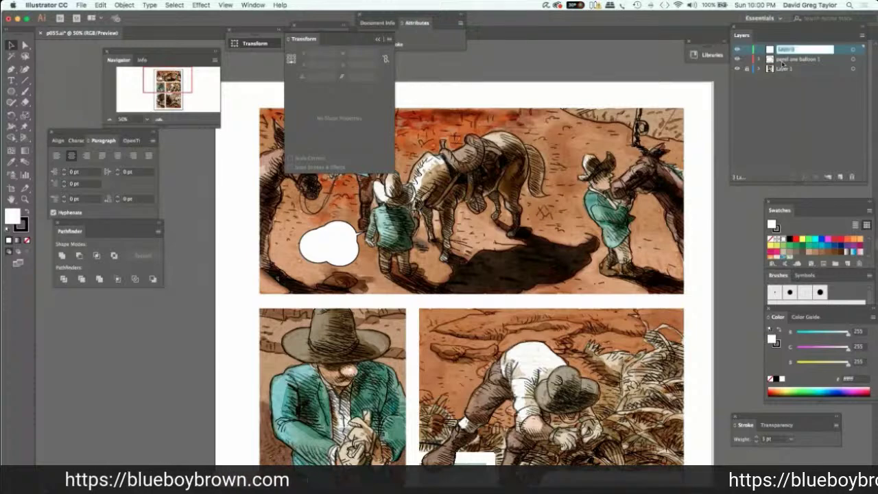
type("panel one te")
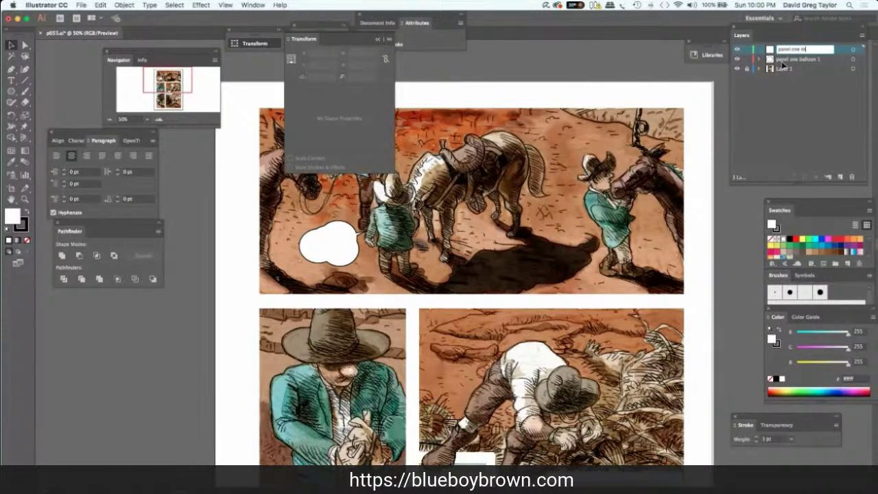
type("xt 1")
key("Return")
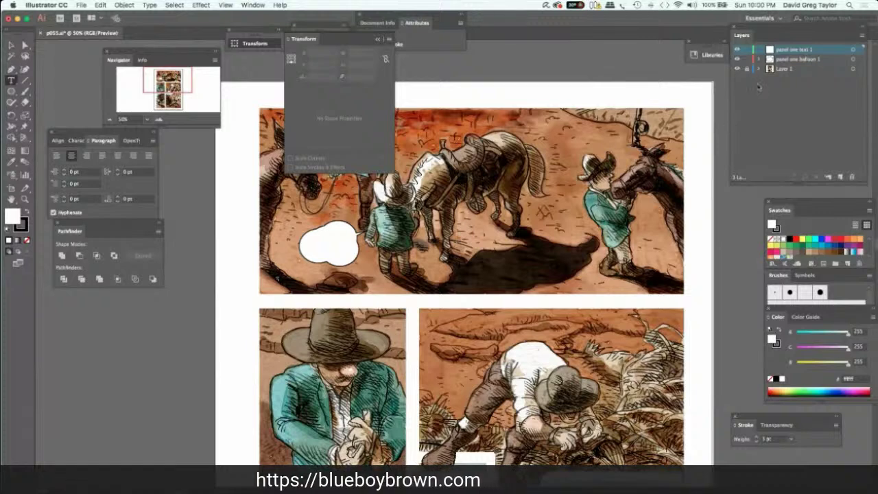
Enter the centered dialogue "LET'S GET / TO OUR JOBS / NOW." on three lines over the first panel's balloon.
left_click(316, 244)
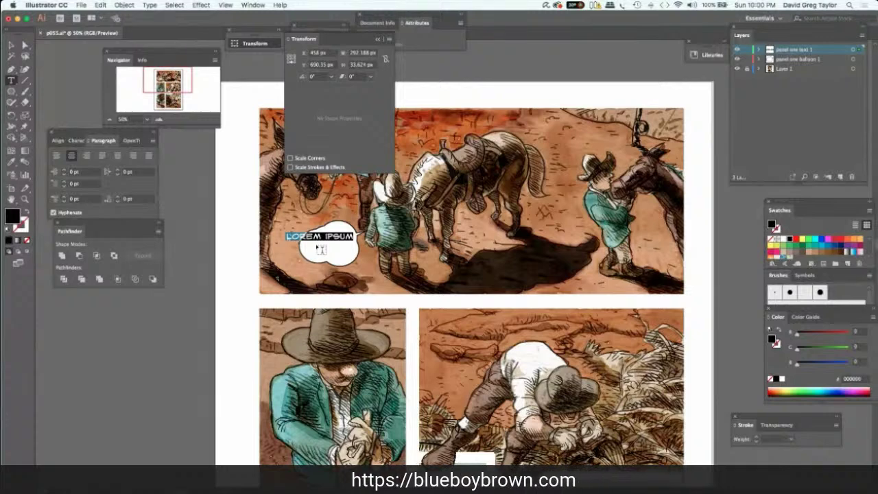
left_click(74, 140)
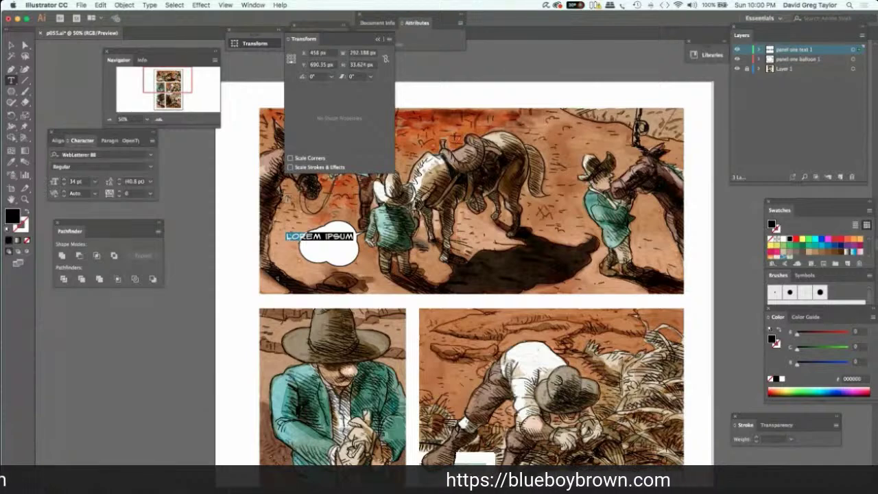
type("LET")
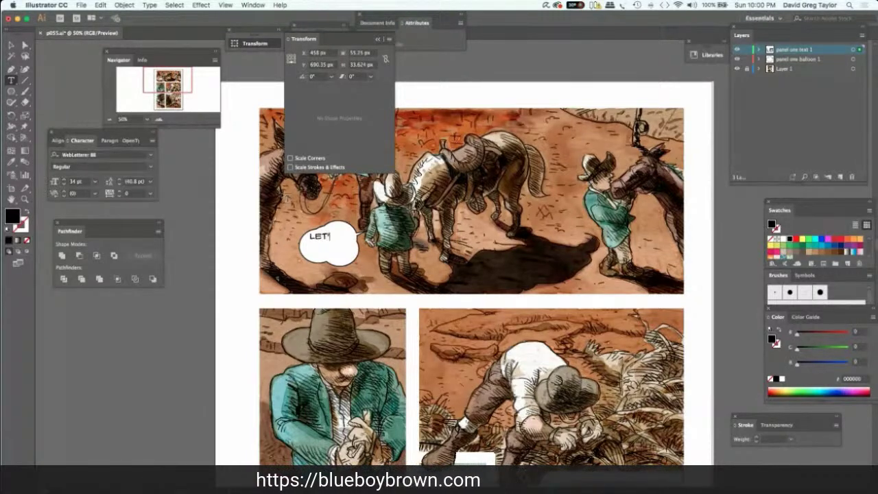
type("'S GET")
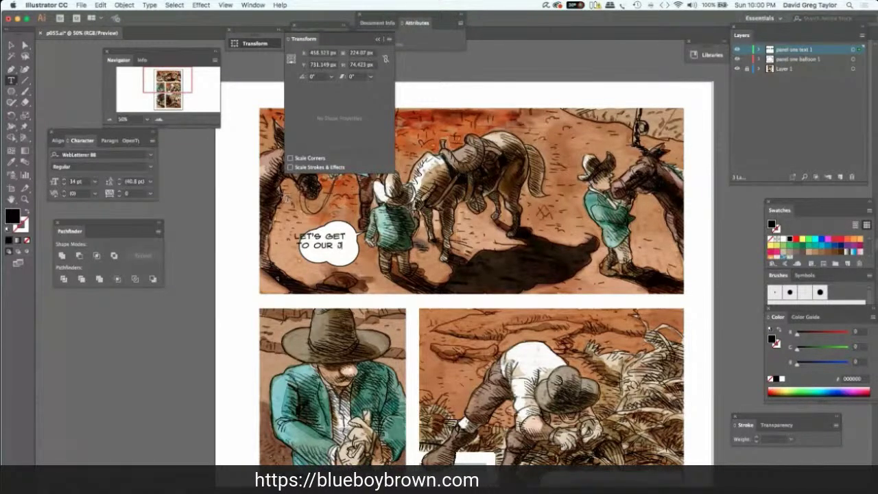
type("OBS")
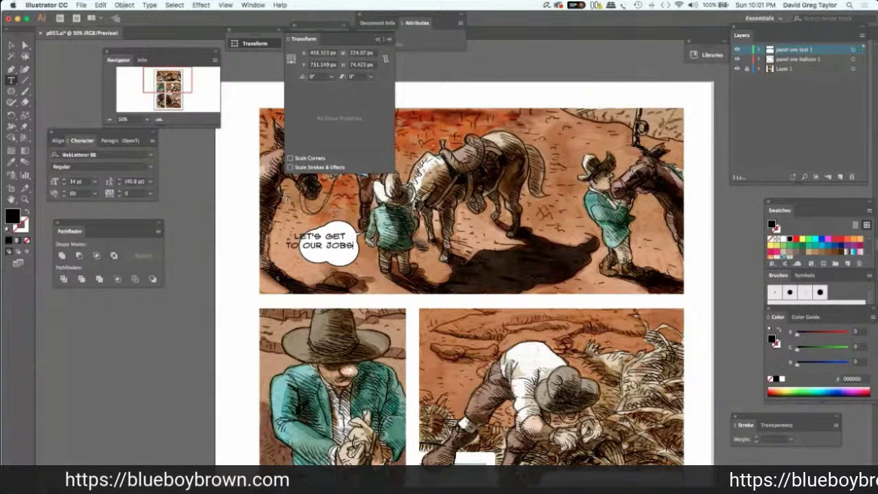
key("Escape")
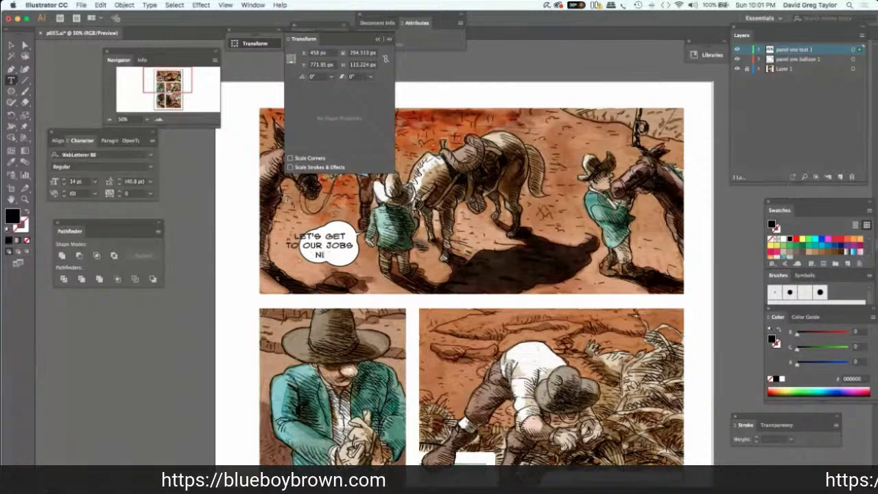
key("BackSpace")
type("NOW!")
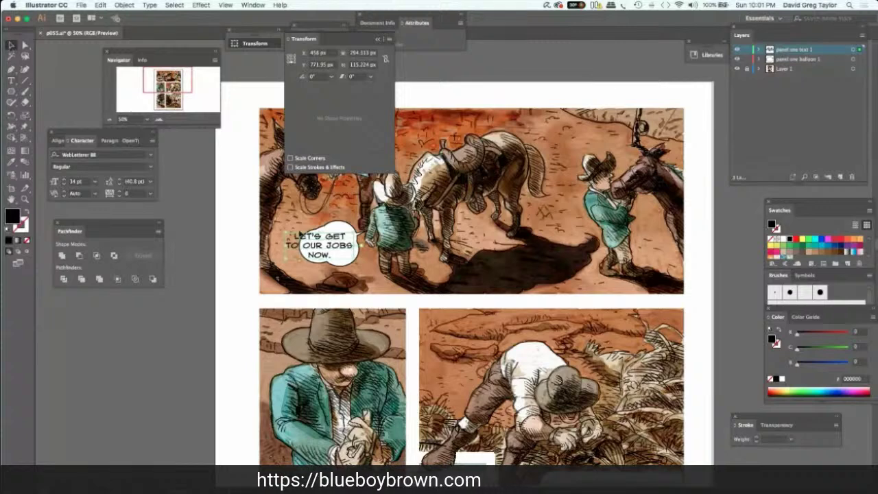
key("Escape")
Move the dialogue over the balloon's middle and rebreak its lines as "LET'S GET / TO OUR / JOBS NOW.".
left_click_drag(300, 277, 312, 275)
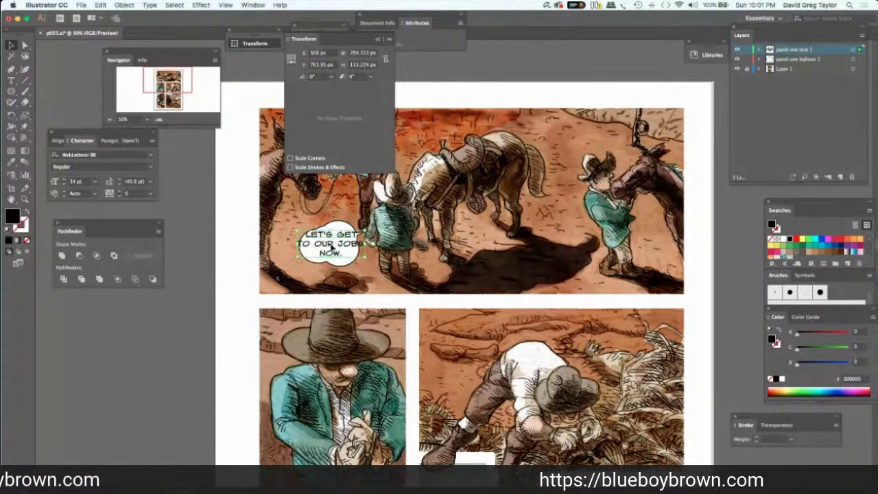
left_click_drag(332, 248, 313, 264)
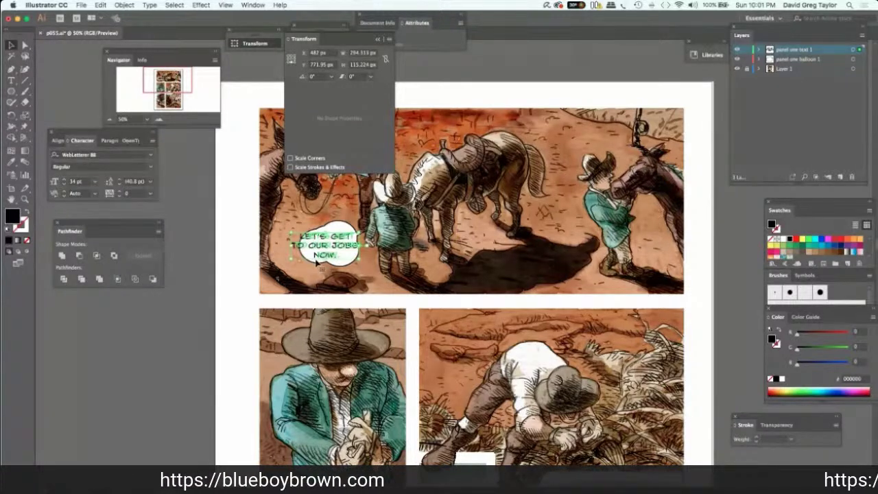
left_click_drag(318, 265, 323, 263)
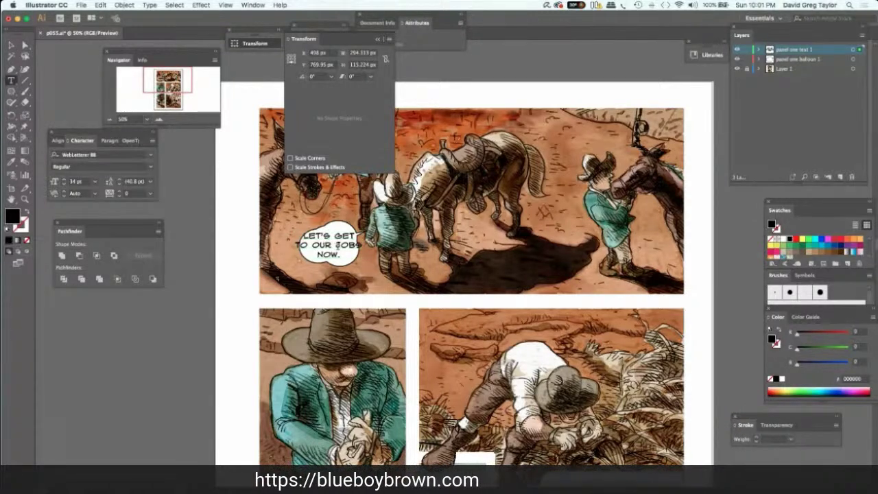
left_click_drag(362, 260, 317, 269)
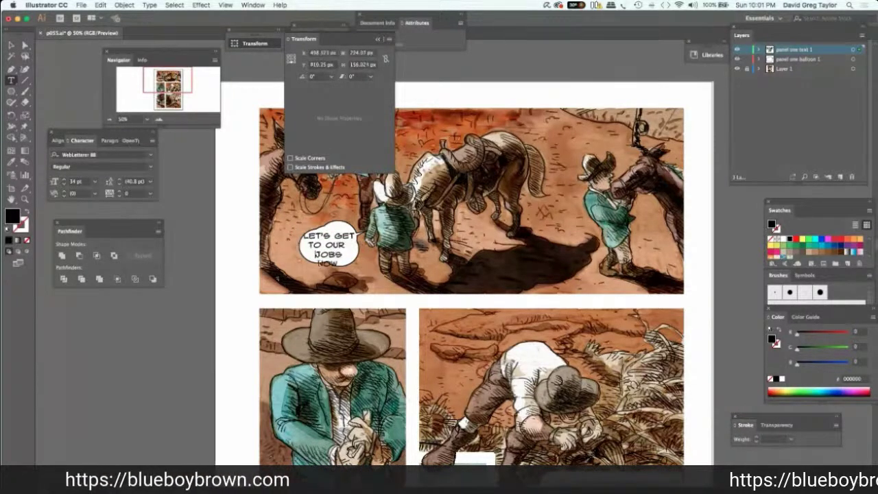
key("BackSpace")
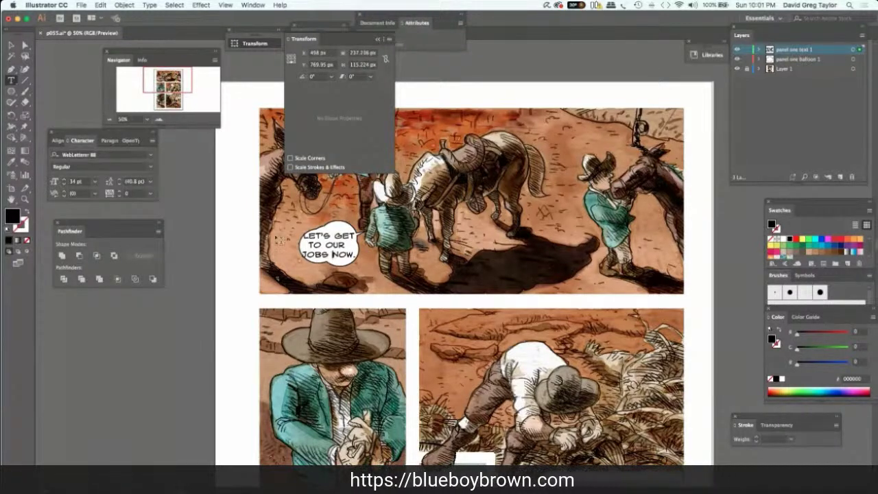
Lock the "panel one text 1" layer and stretch the balloon around the dialogue to about 382 px wide and 240 px high.
left_click(746, 49)
left_click(789, 59)
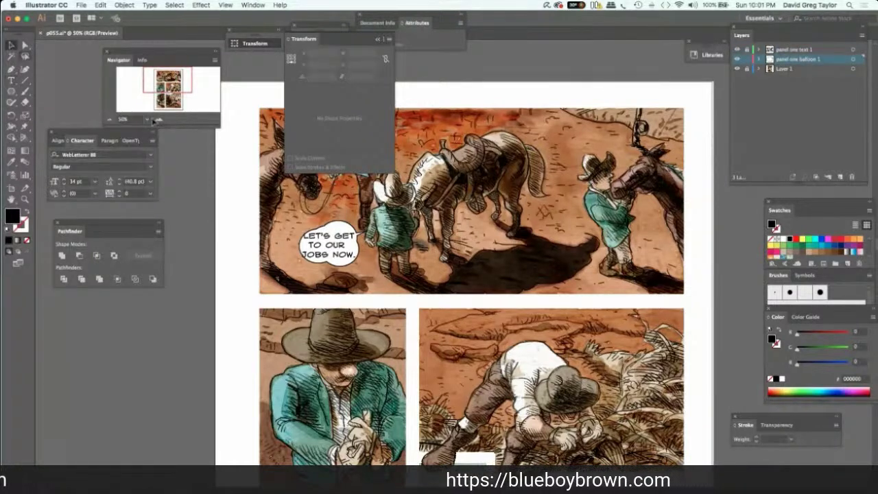
left_click(306, 254)
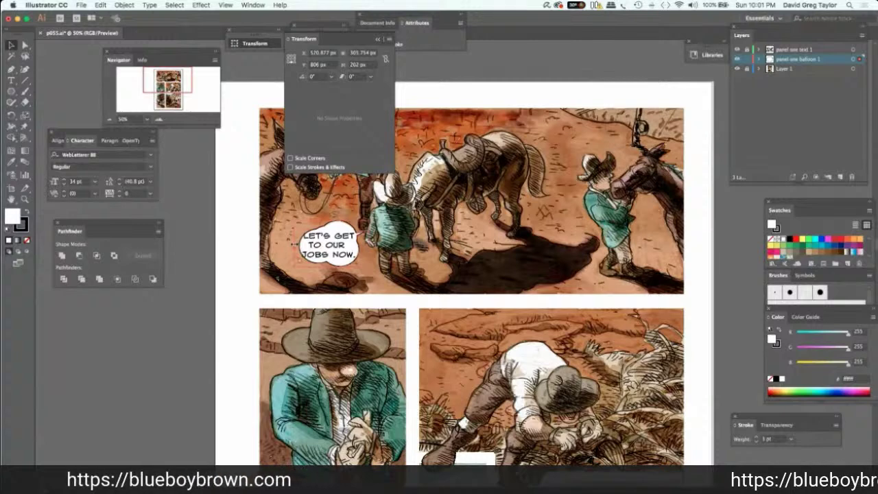
left_click_drag(327, 272, 330, 268)
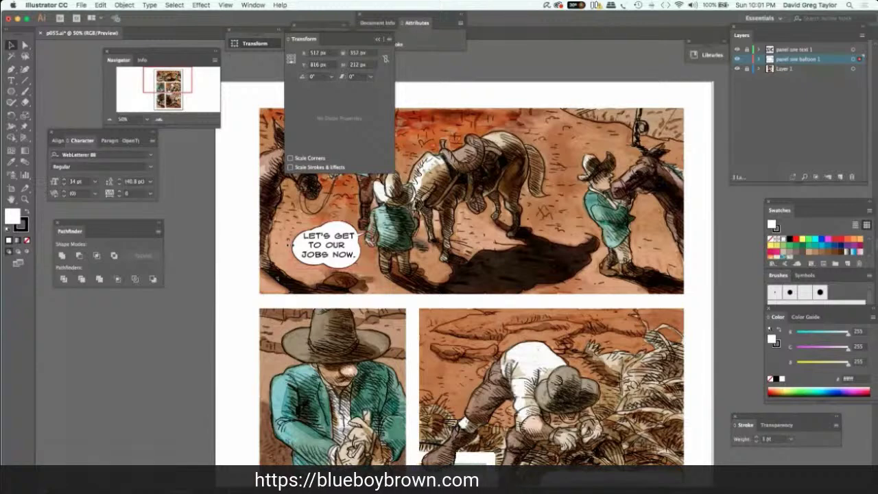
left_click_drag(283, 245, 283, 244)
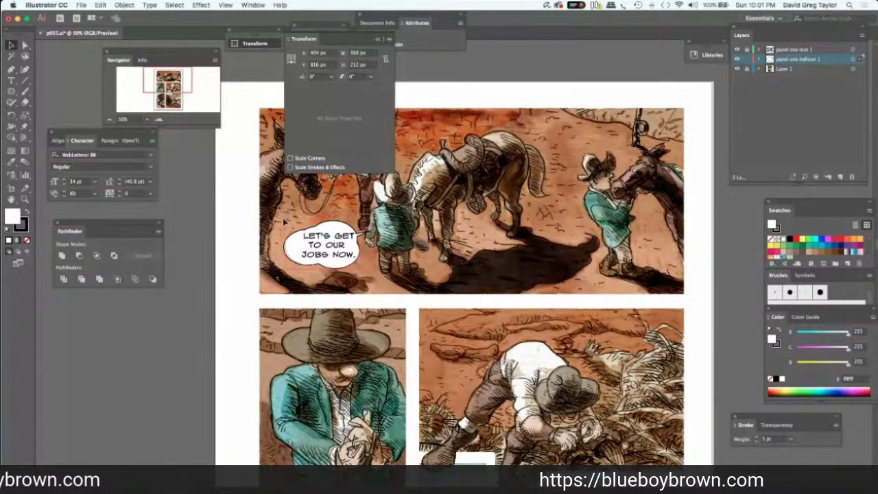
left_click_drag(283, 244, 280, 235)
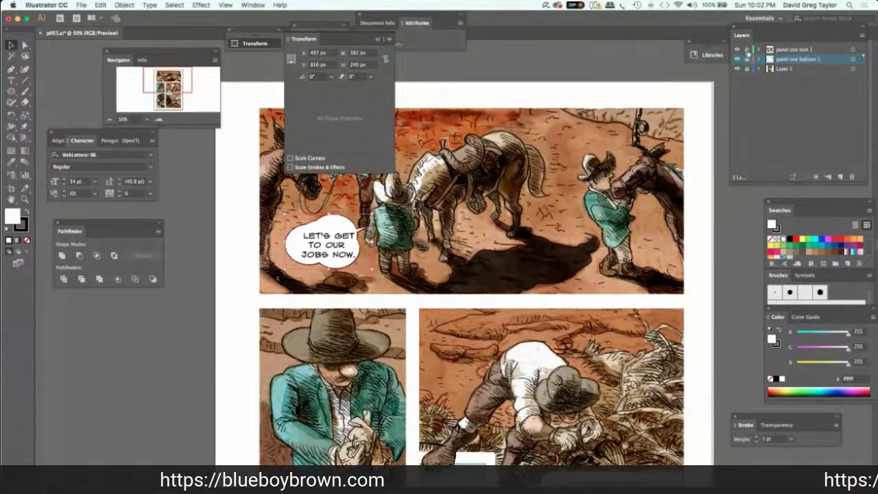
Lock the balloon layer, unlock the text layer, and center the dialogue within the enlarged balloon.
left_click(789, 49)
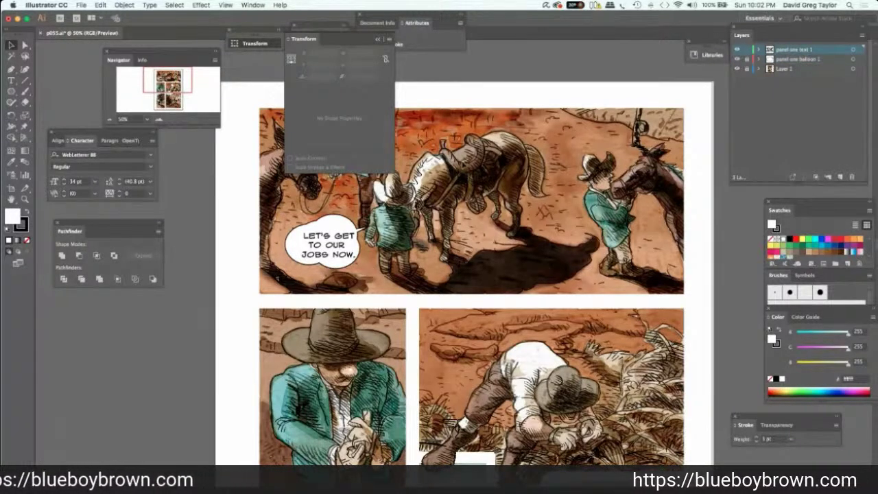
left_click(337, 245)
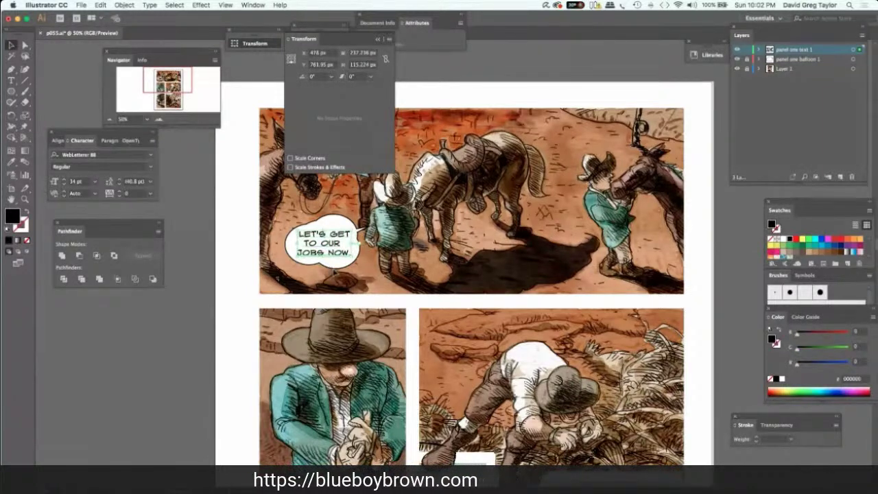
left_click(474, 255)
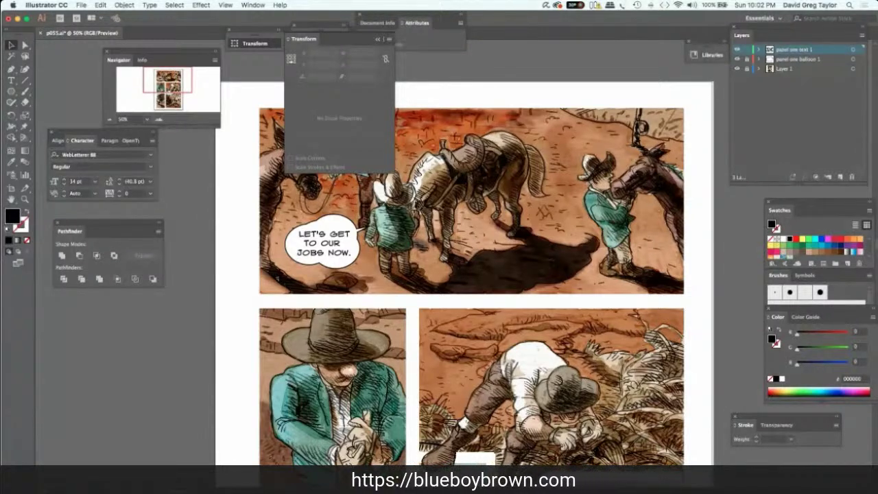
Add a layer above the first panel's dialogue layer and name it "panel one balloon 2".
left_click(840, 177)
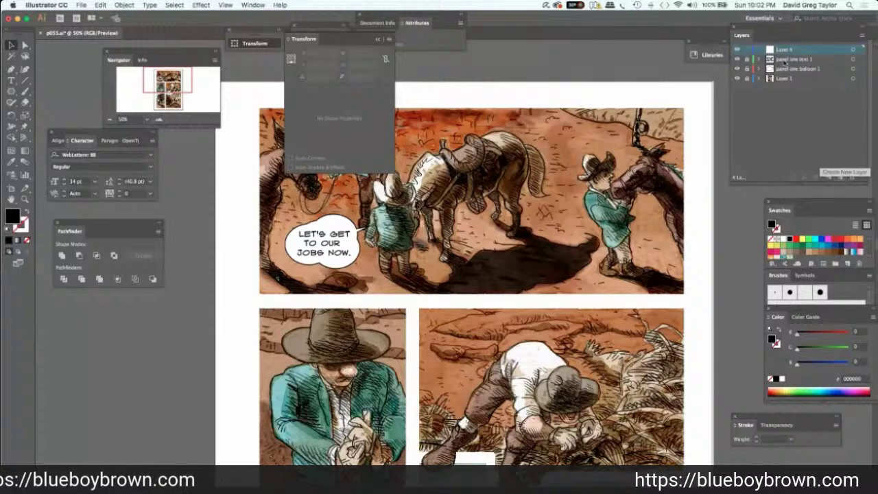
double_click(786, 50)
type("d")
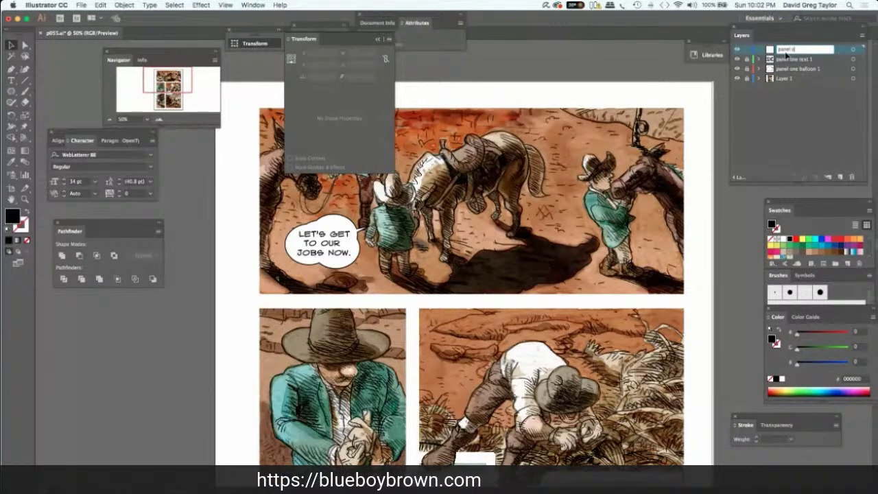
type("anel one ba")
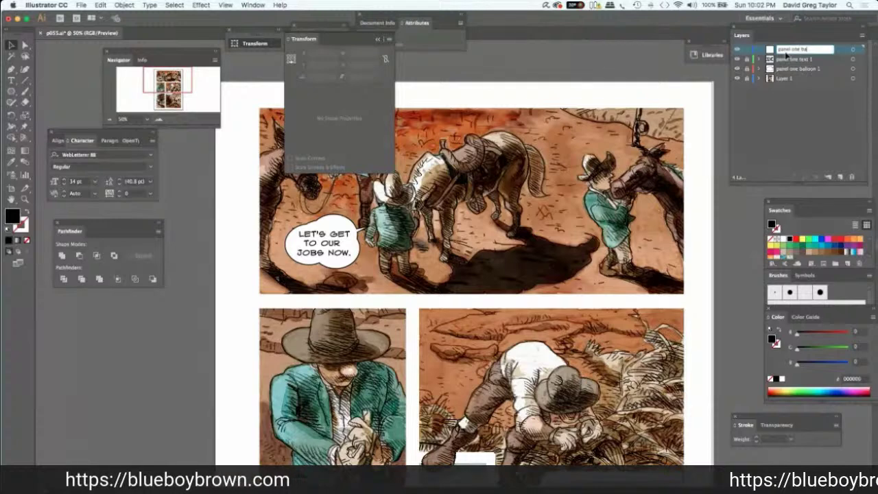
type("lloon 2")
key("Return")
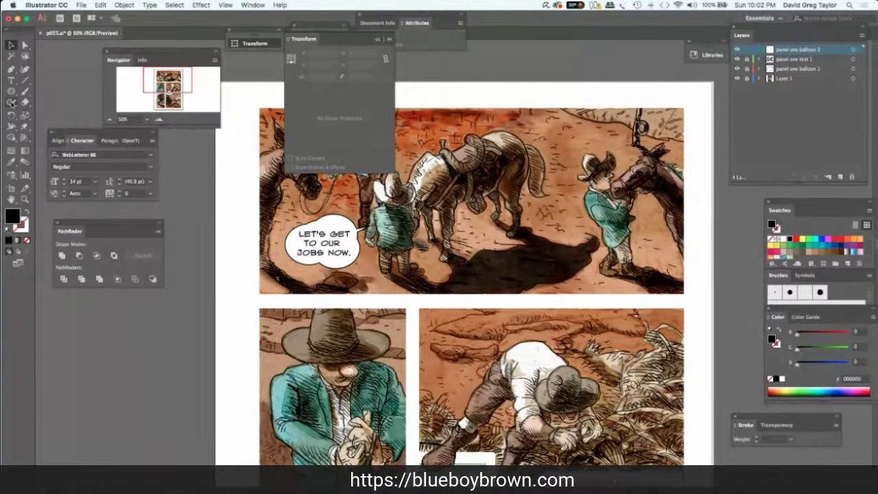
Draw a white, black-outlined ellipse about 170 px by 152 px over the horse's shadow in the first panel, and postpone the Little Snitch update.
left_click(11, 102)
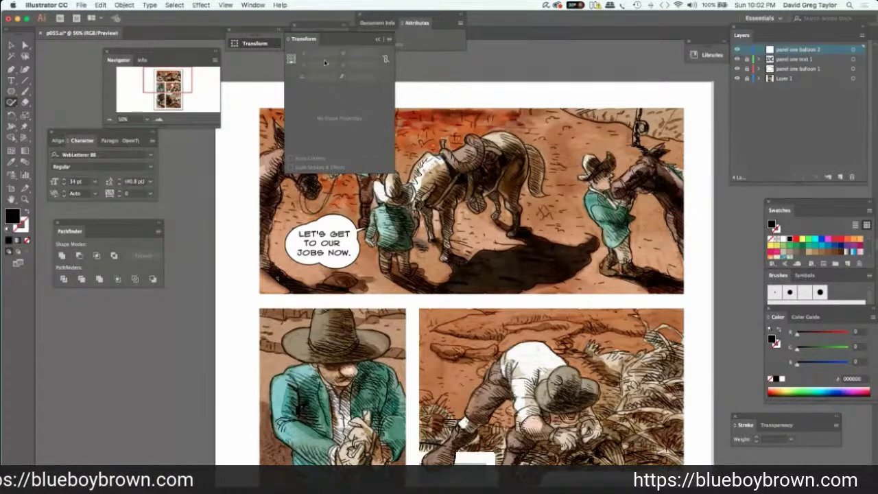
key("ctrl+z")
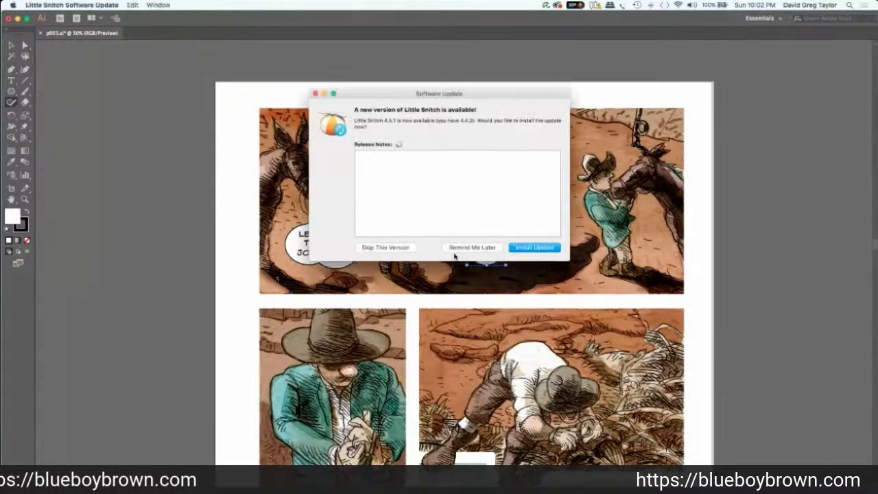
left_click(447, 248)
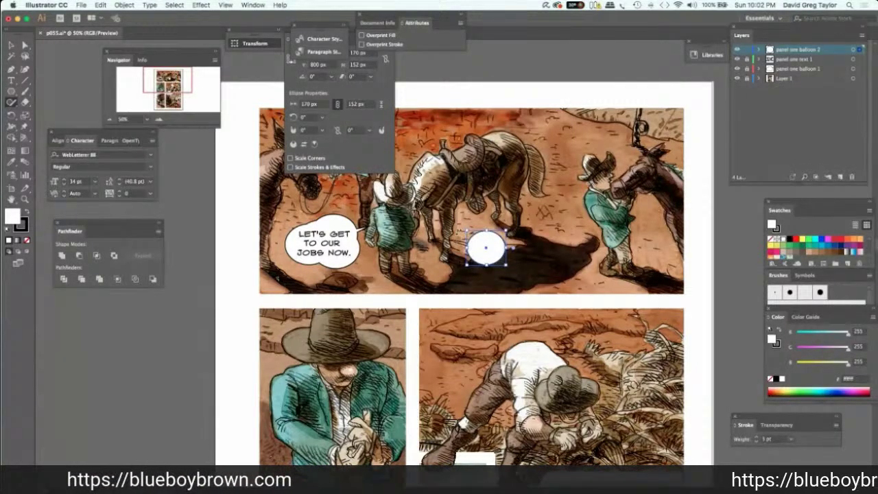
Duplicate the white ellipse and arrange the copies into a tight overlapping cluster beneath the horse in the first panel.
left_click_drag(475, 257, 443, 271)
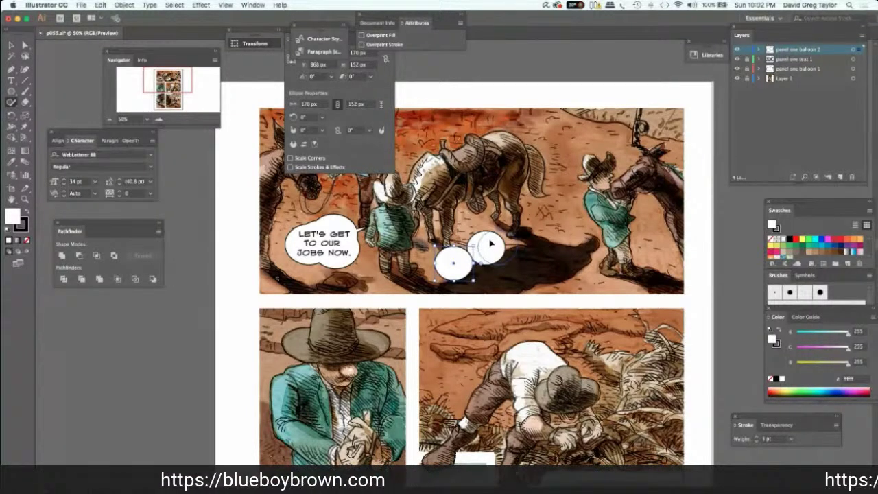
mouse_move(453, 264)
left_mouse_down()
mouse_move(498, 246)
mouse_move(452, 267)
left_mouse_up()
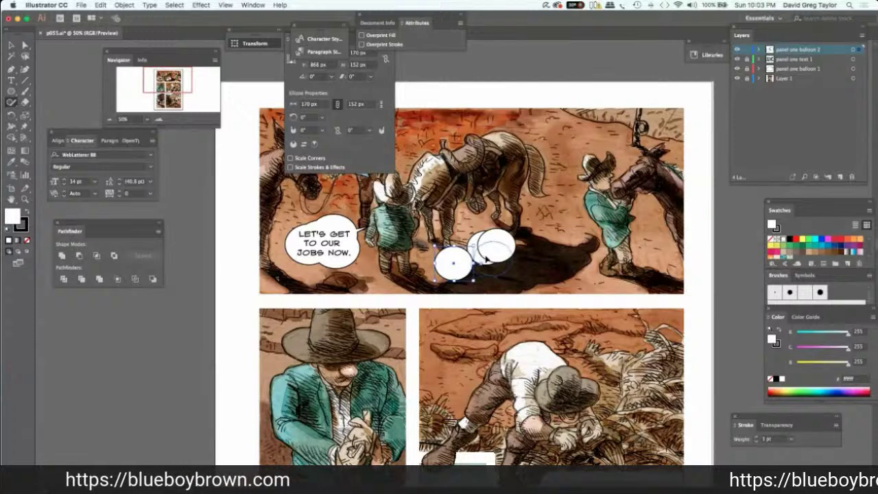
key("super+z")
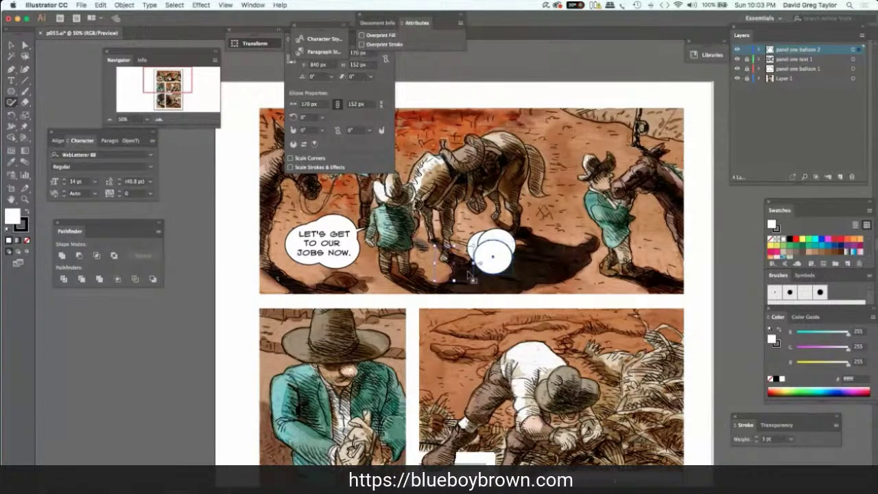
left_click_drag(472, 278, 471, 278)
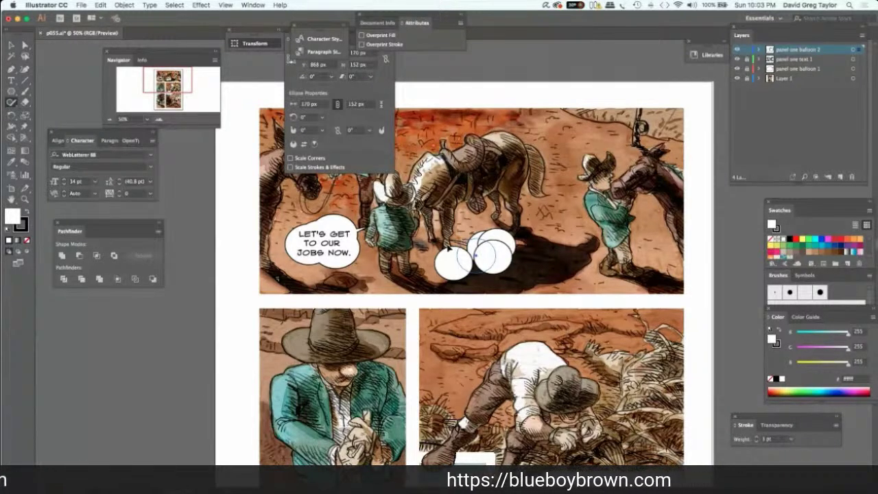
key("shift+Right")
key("shift+Right")
key("shift+Right")
key("super+shift+a")
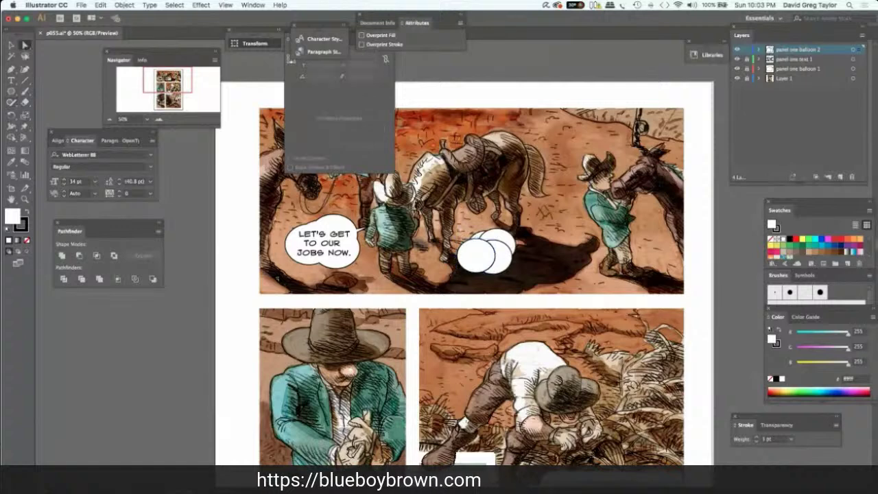
Unite all the overlapping ellipses into a single outlined balloon shape.
left_click_drag(522, 228, 405, 282)
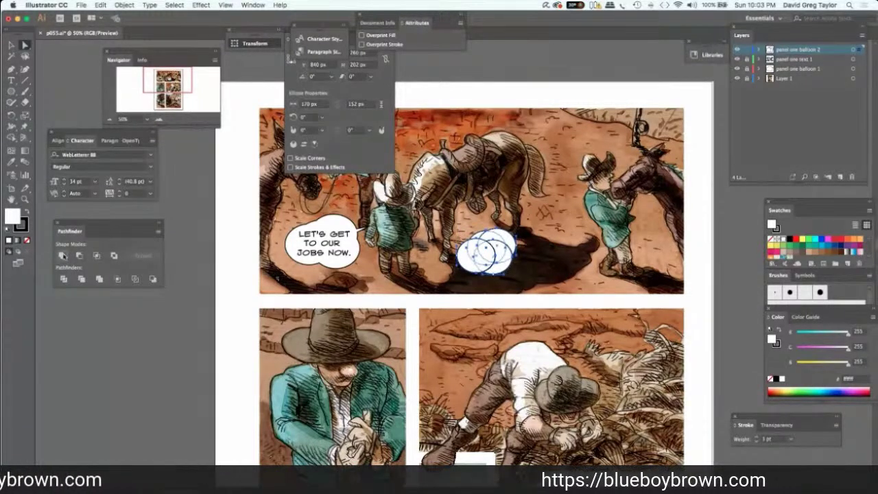
key("super+8")
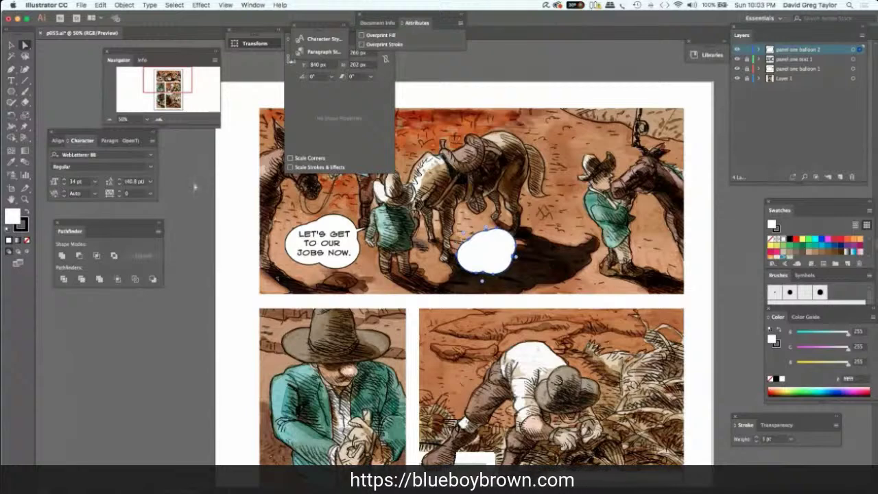
key("super+shift+a")
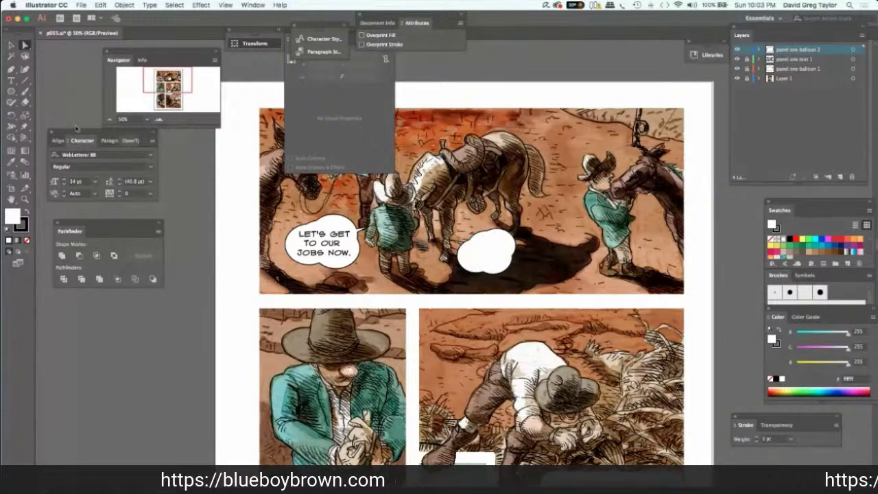
Add a layer named "panel one" above the second balloon's layer to hold its dialogue.
key("t")
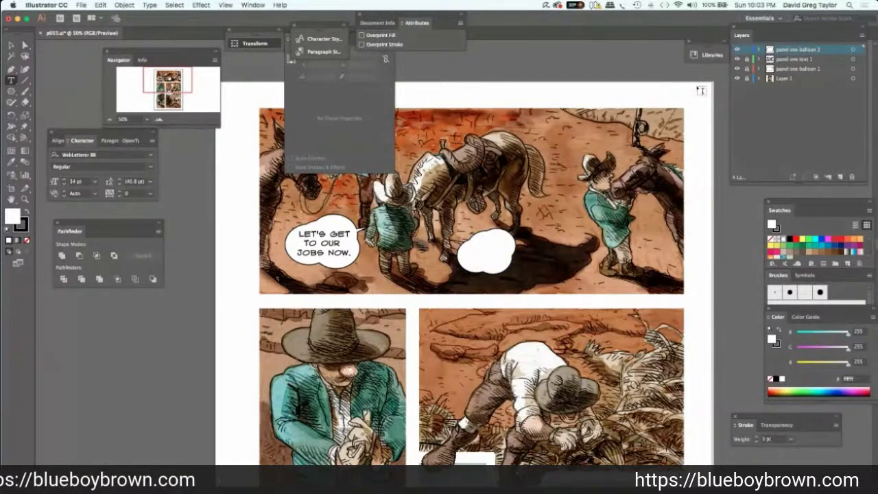
left_click(840, 177)
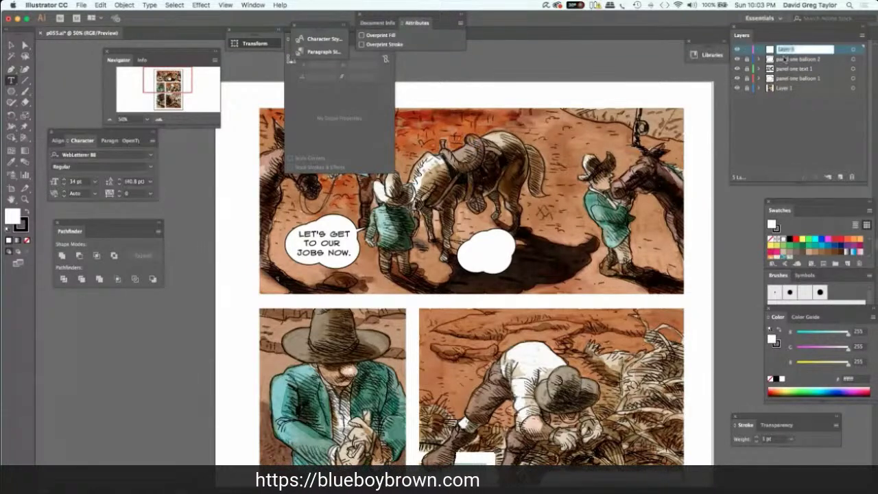
type("panel one")
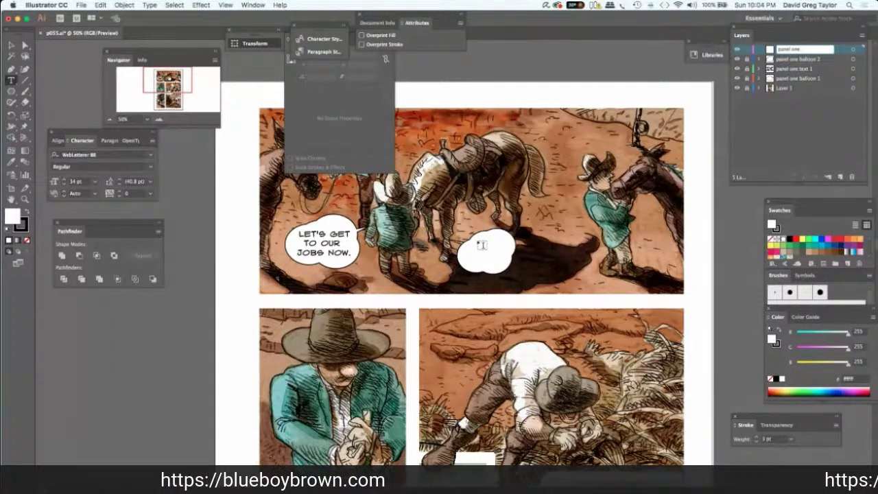
key("Return")
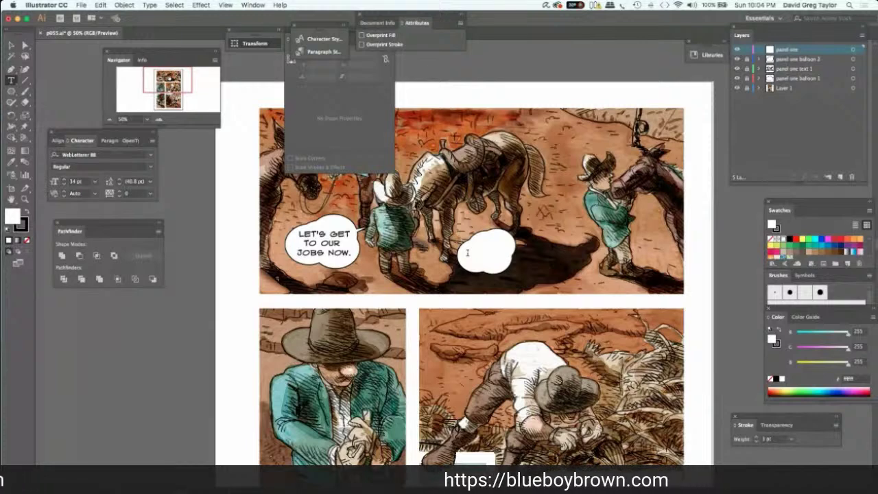
left_click(469, 251)
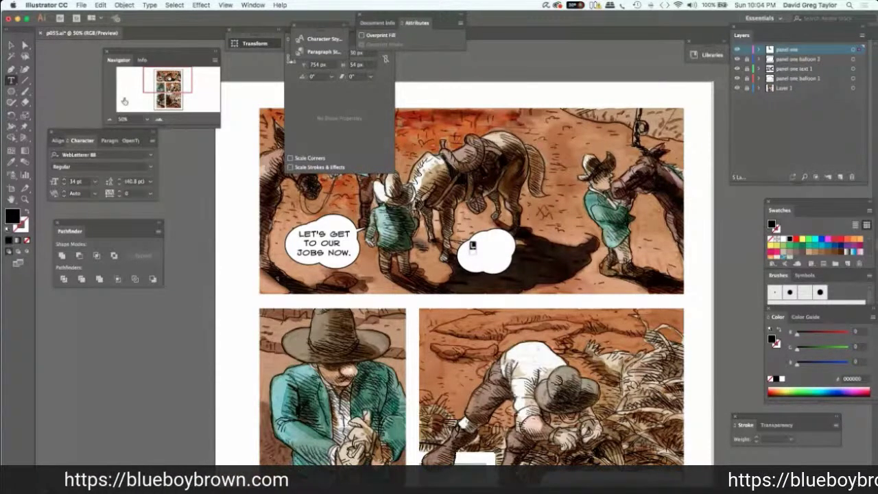
key("Escape")
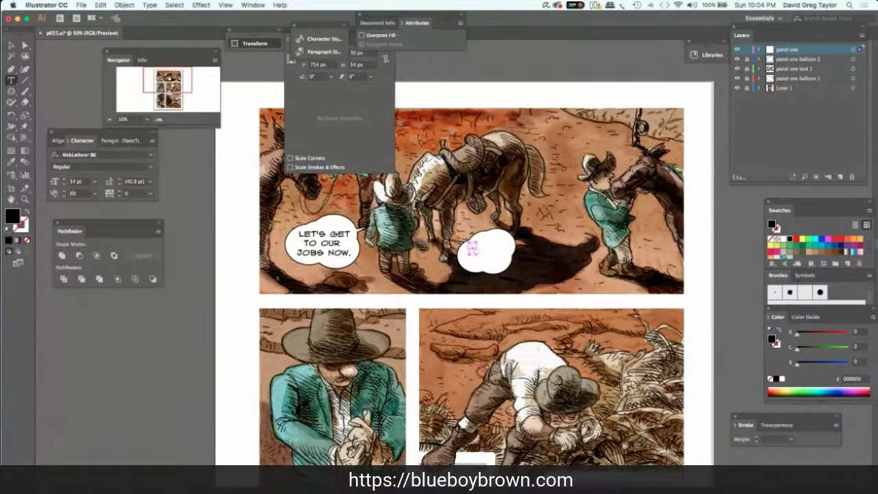
key("super+shift+a")
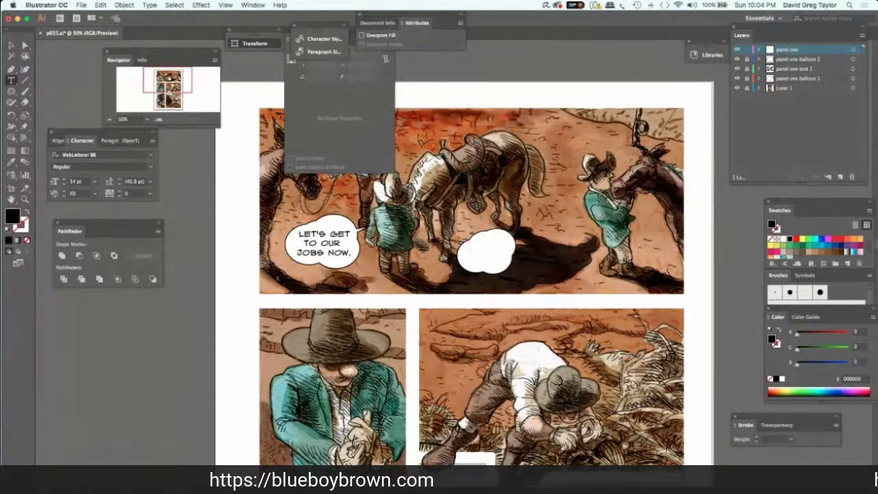
Enter the centered dialogue "I'LL SEE / YOU AND / JOBIE AT / BREAK TIME." on four lines over the second balloon.
left_click(476, 256)
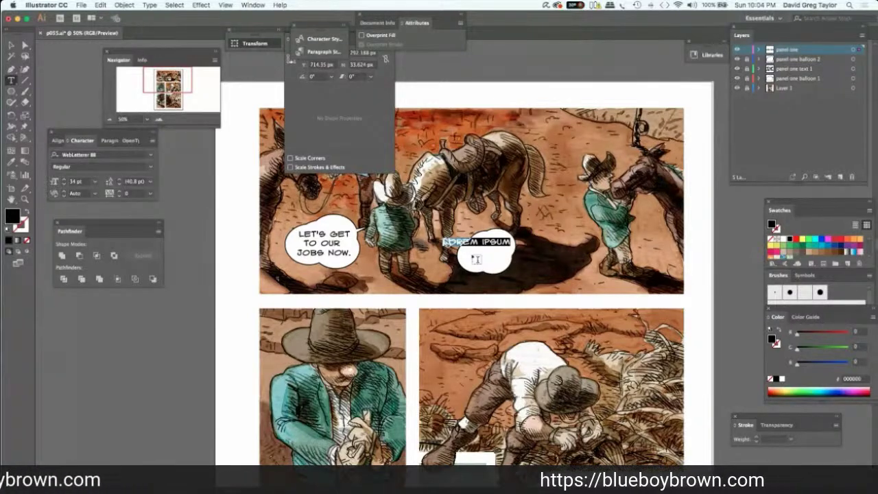
type("I'LL")
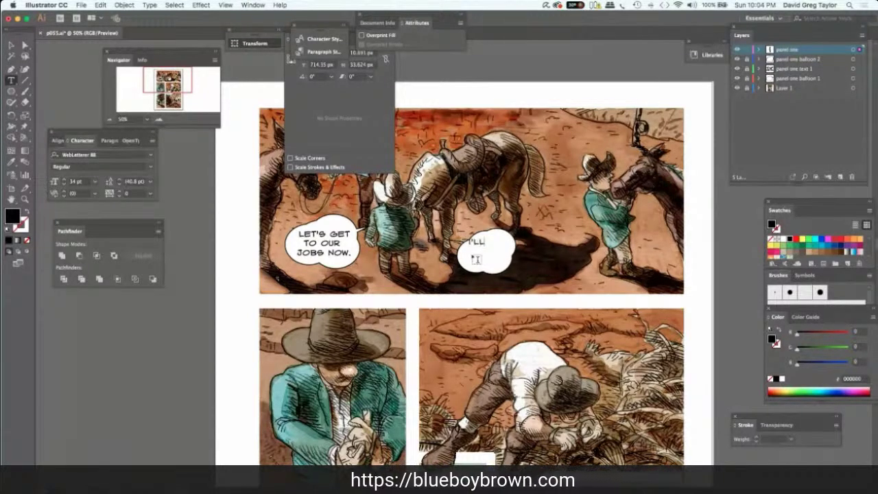
type(" SEE")
key("Return")
type("YOU")
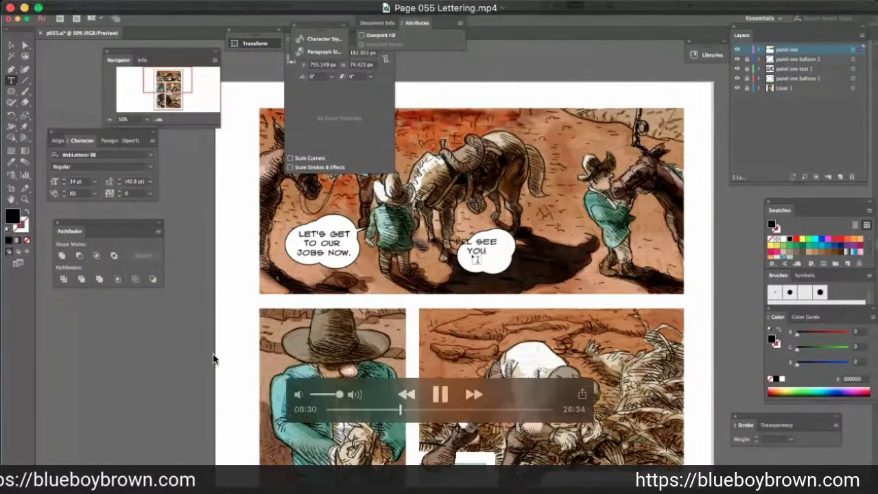
type("!")
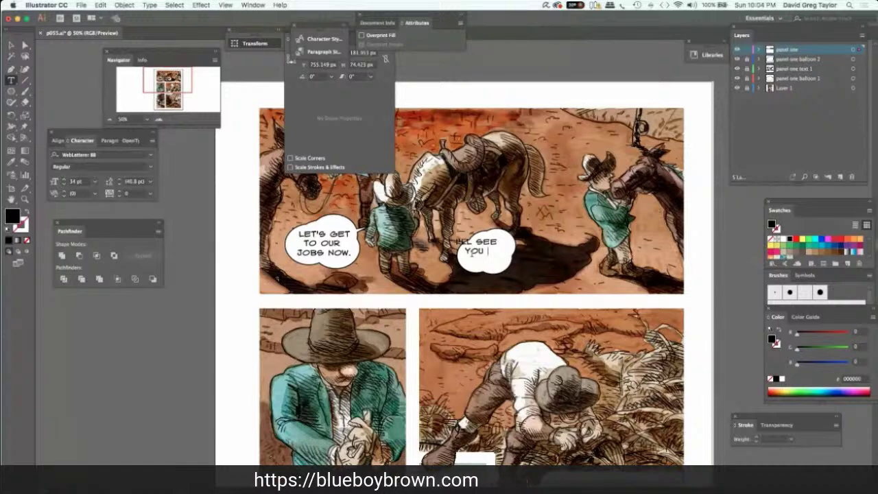
type(" AND")
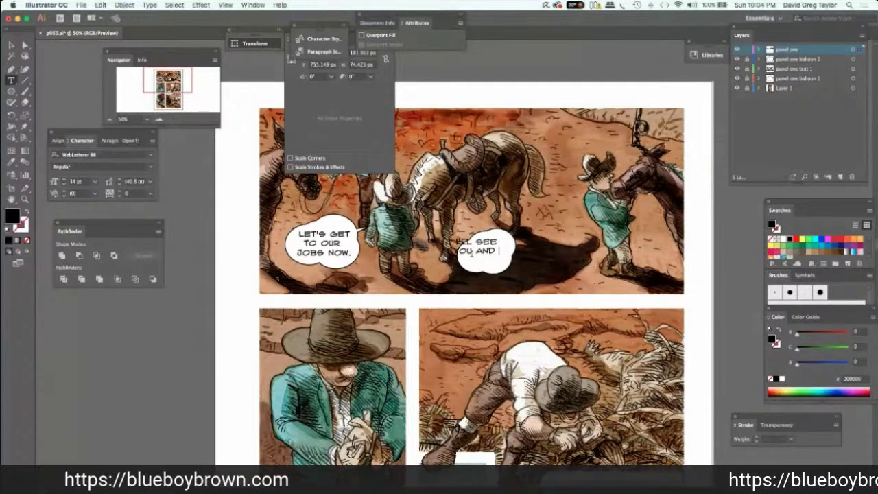
key("Return")
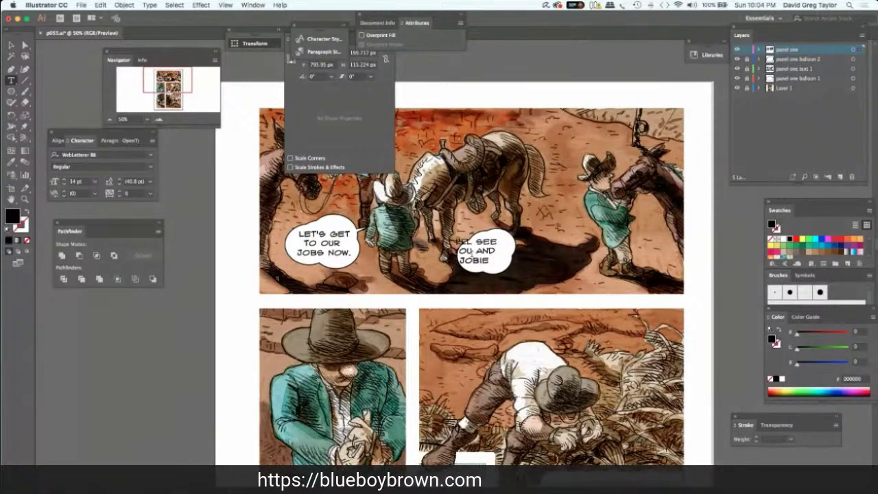
type("A")
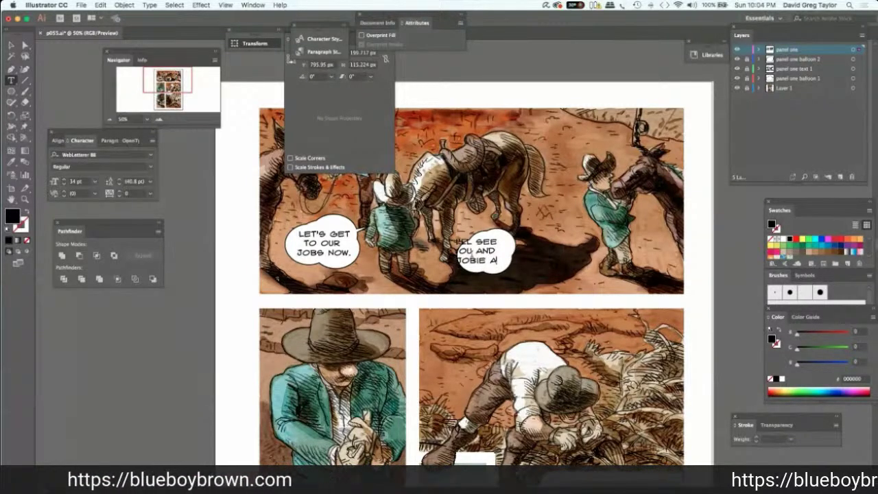
type("T B")
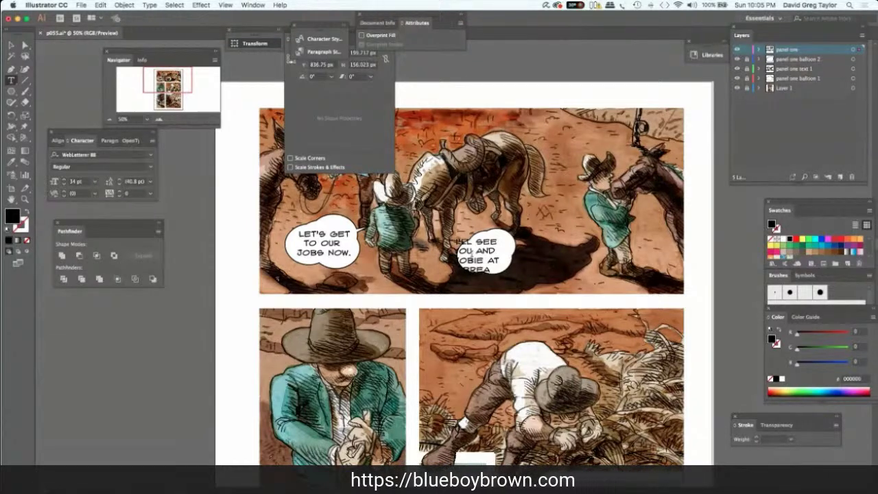
type("REAK TIME.")
key("Escape")
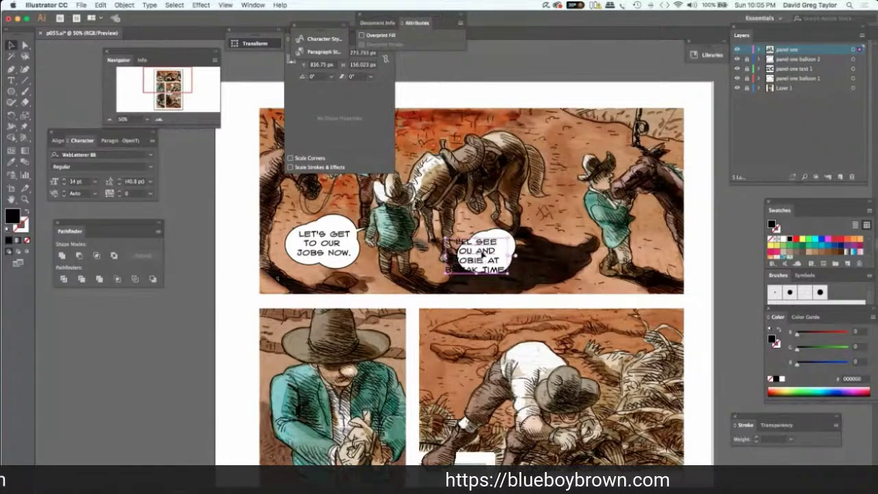
Move the new dialogue over its balloon, lock the text layer, and stretch the unlocked balloon around the words to about 246 px high.
left_click_drag(482, 256, 490, 251)
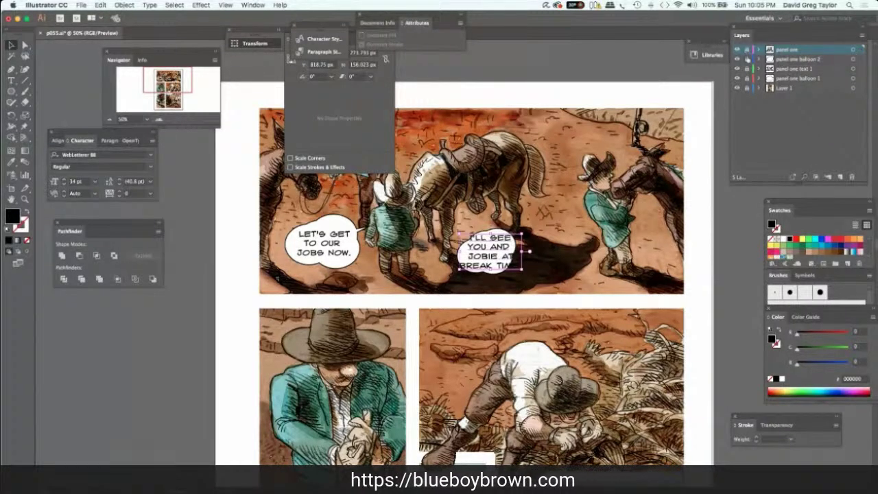
left_click(473, 255)
left_click(461, 261)
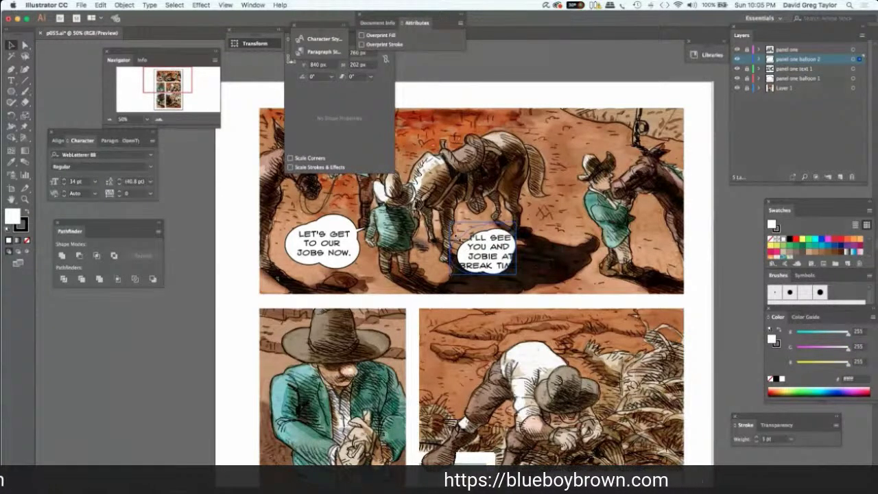
left_click_drag(483, 274, 483, 278)
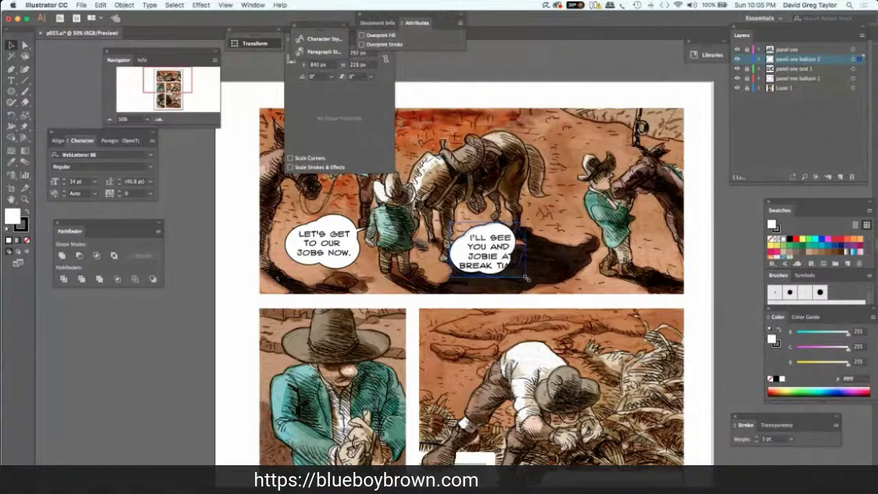
left_click_drag(525, 278, 532, 285)
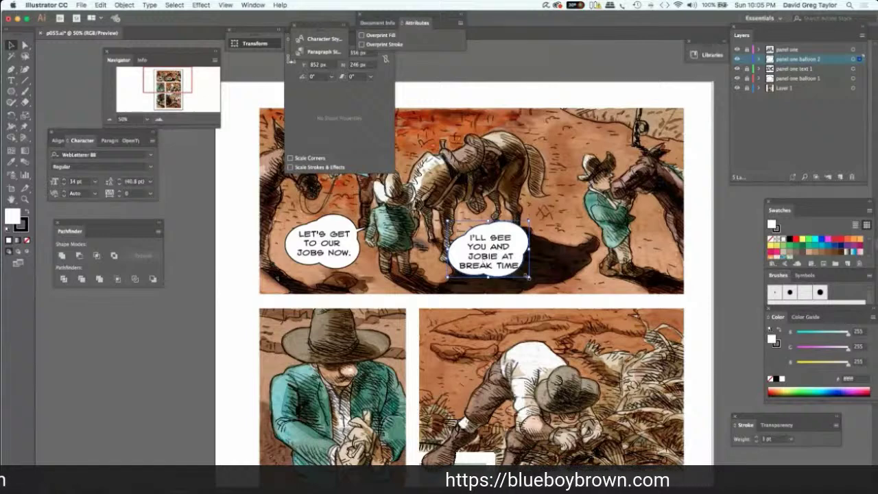
Enlarge the second balloon to about 366 by 262 px, then draw a white triangle about 190 by 213 px on the empty canvas beside the page.
left_click_drag(530, 279, 500, 289)
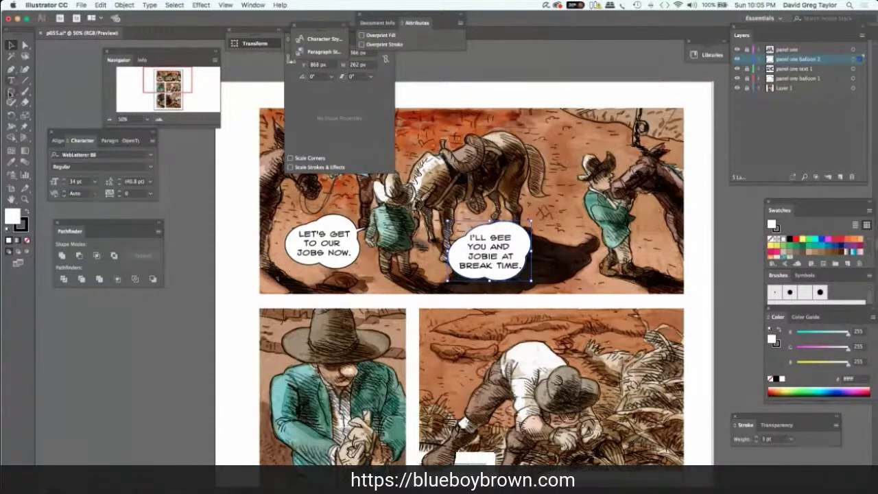
left_click_drag(10, 92, 69, 101)
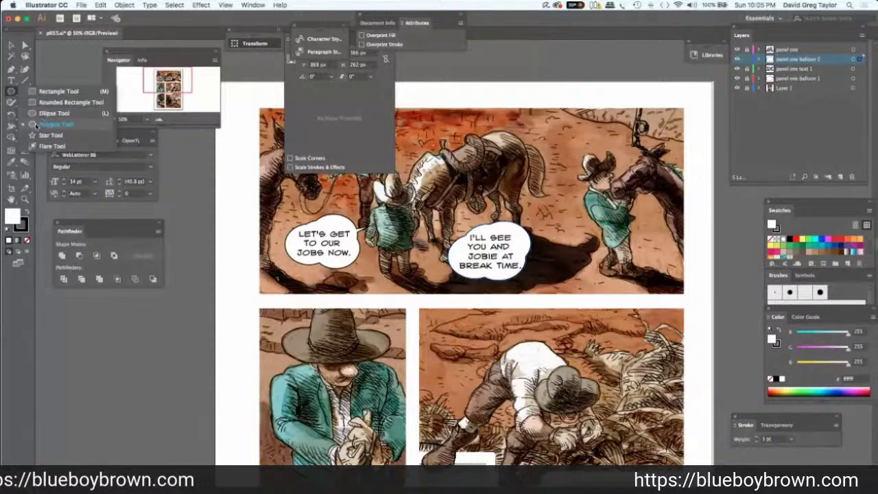
left_click(35, 124)
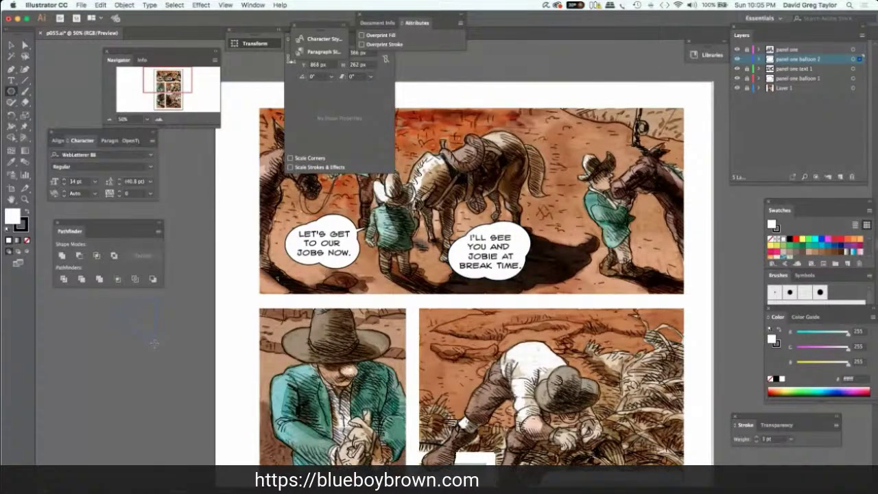
left_click_drag(155, 343, 156, 341)
key("v")
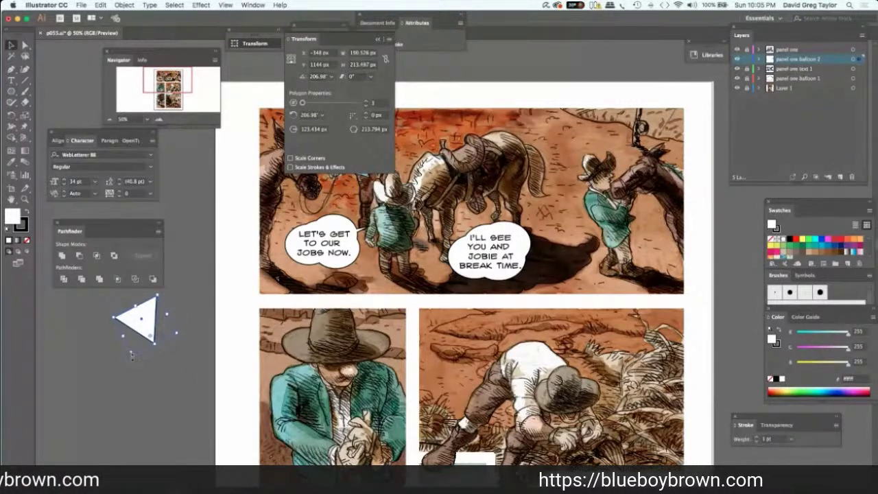
Narrow the triangle into a slim pointed tail and rotate it nearly horizontal, about 182 by 51 px.
left_click(175, 335)
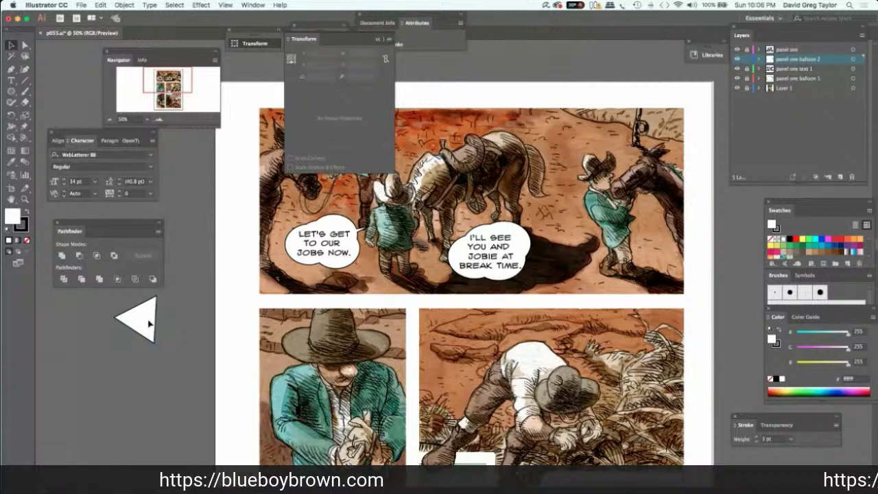
left_click(141, 323)
left_click_drag(156, 339, 142, 350)
key("ctrl+z")
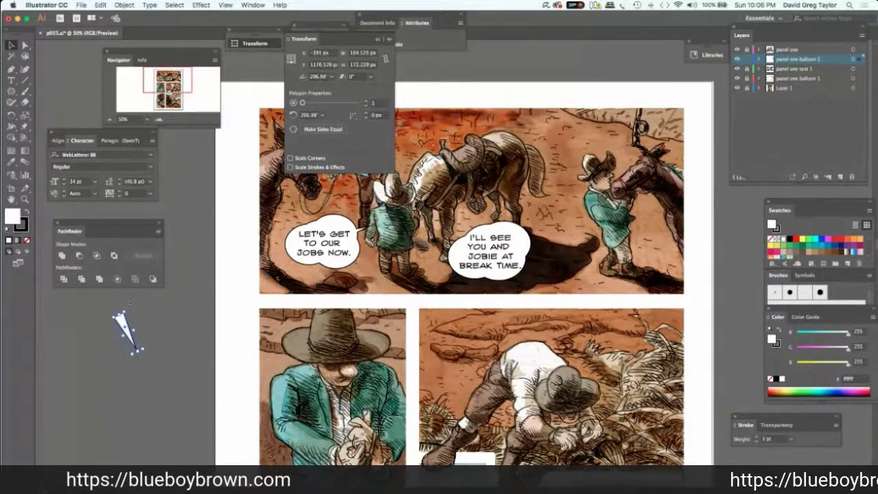
left_click_drag(128, 300, 176, 348)
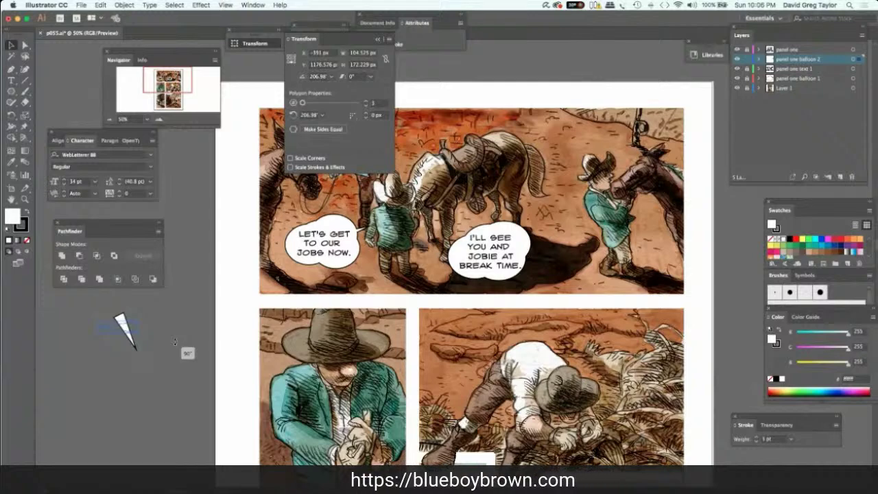
left_click_drag(177, 345, 176, 331)
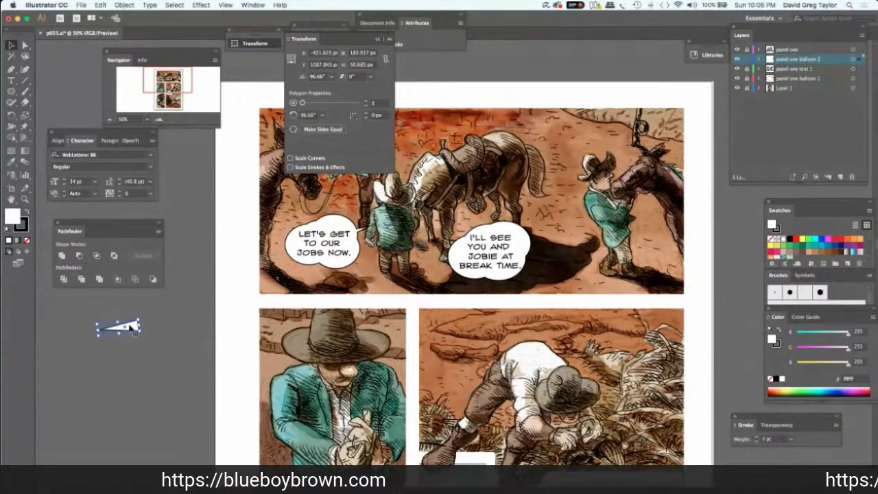
Place the tail so it points out of the second balloon's lower-left edge and unite it with the balloon.
left_click(236, 309)
left_click_drag(461, 263, 437, 265)
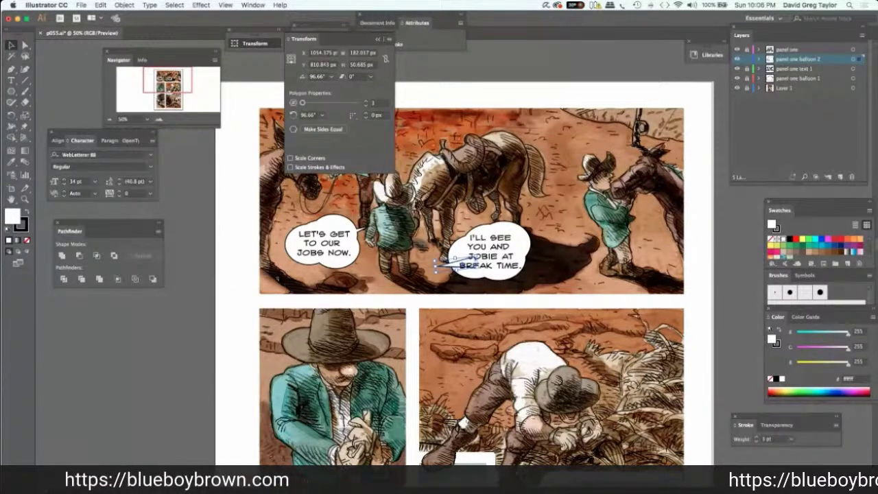
left_click_drag(468, 256, 445, 248)
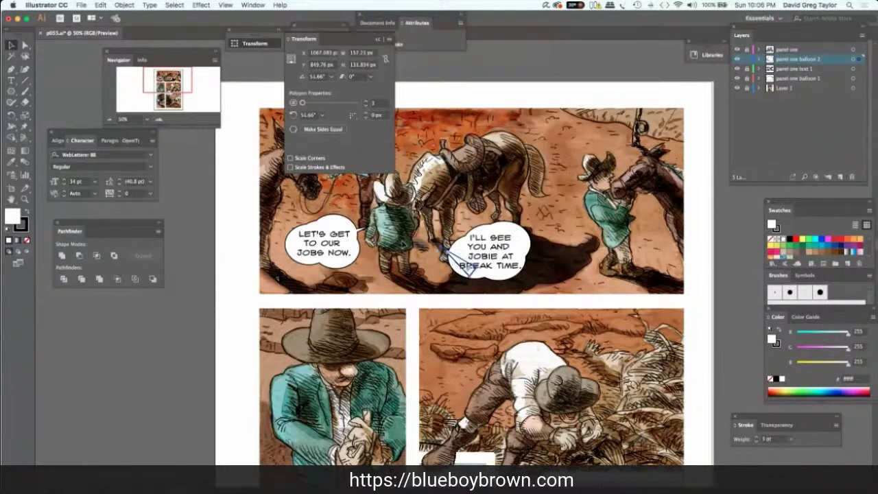
left_click_drag(471, 271, 485, 220)
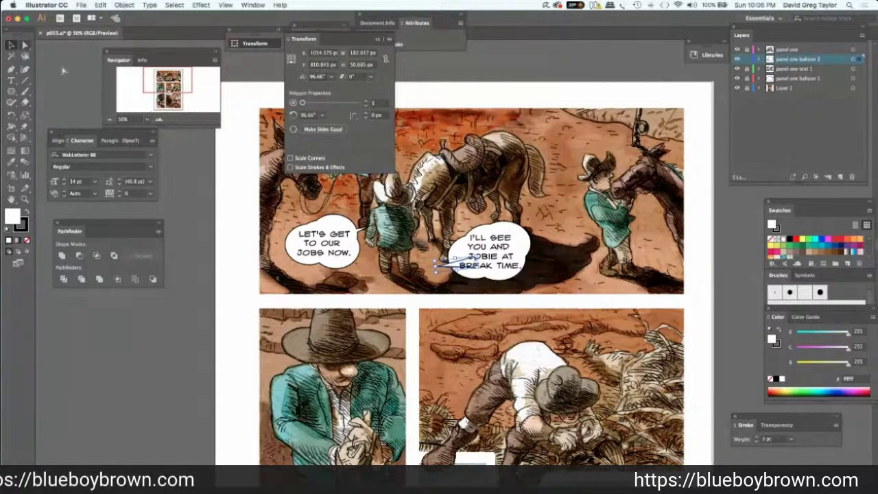
left_click(25, 44)
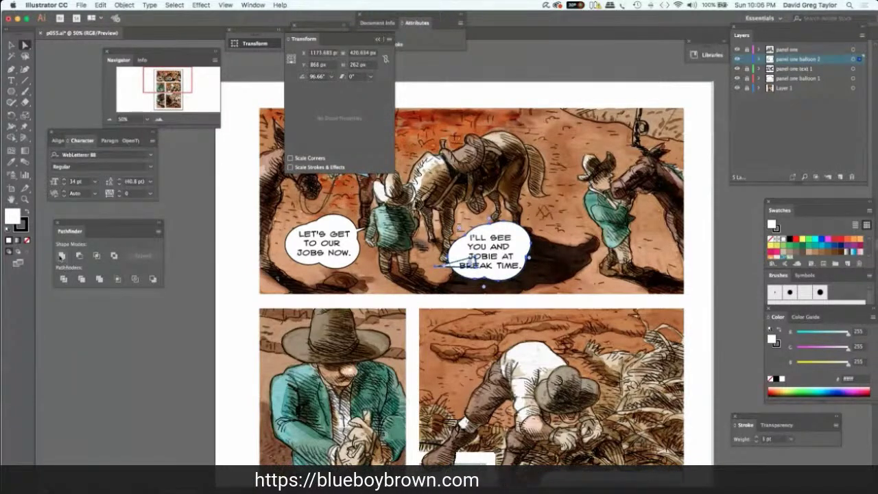
key("super+shift+a")
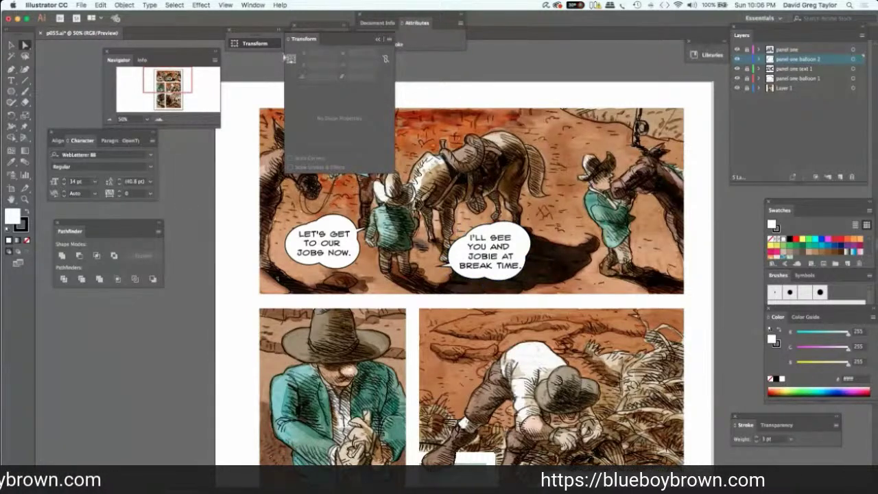
Add a new layer above the "panel one" layer and collapse the Transform settings covering the artwork.
left_click(789, 50)
left_click(841, 178)
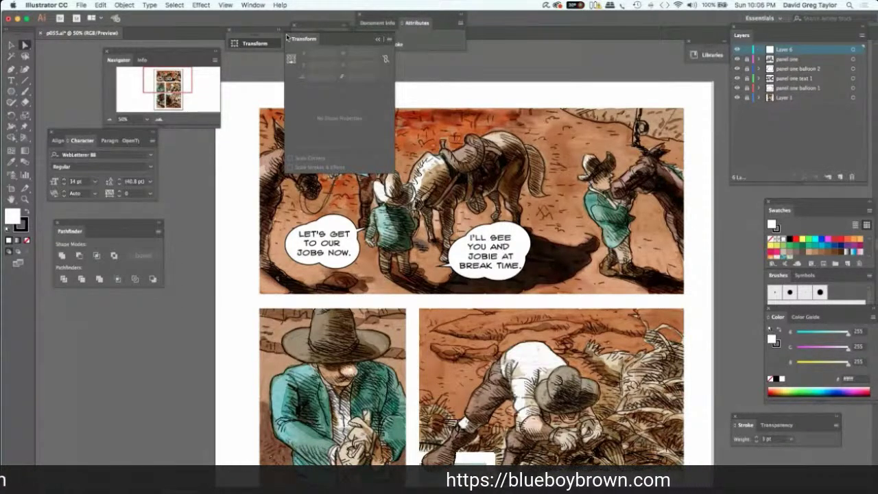
left_click(377, 41)
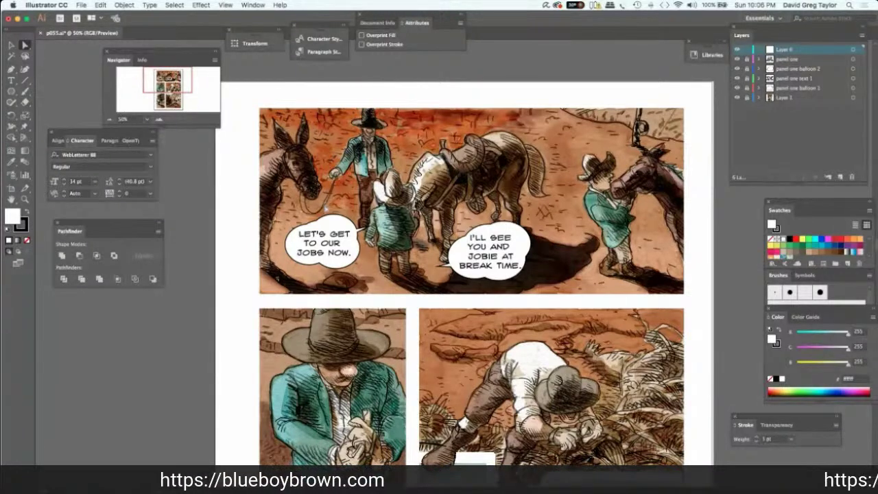
Activate the Rectangle tool and set the fill to the warm yellow ffd151 for a caption box.
scroll(472, 275, "down", 2)
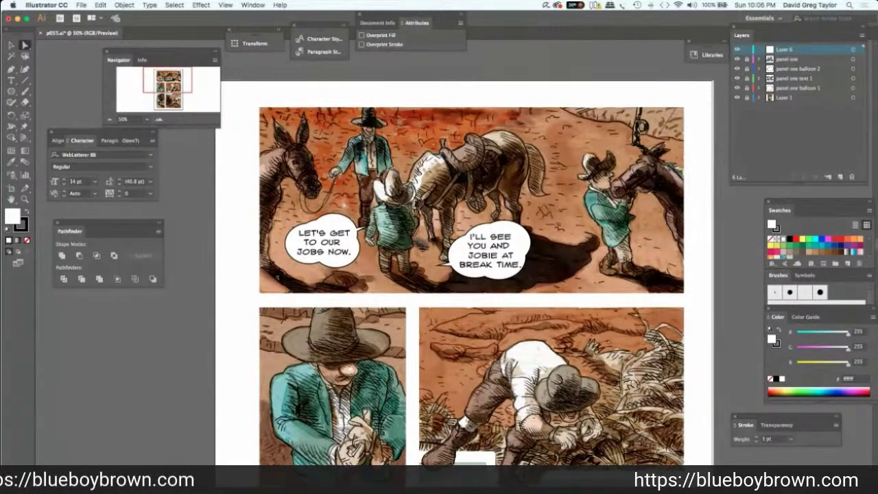
scroll(474, 275, "down", 2)
scroll(474, 275, "down", 2)
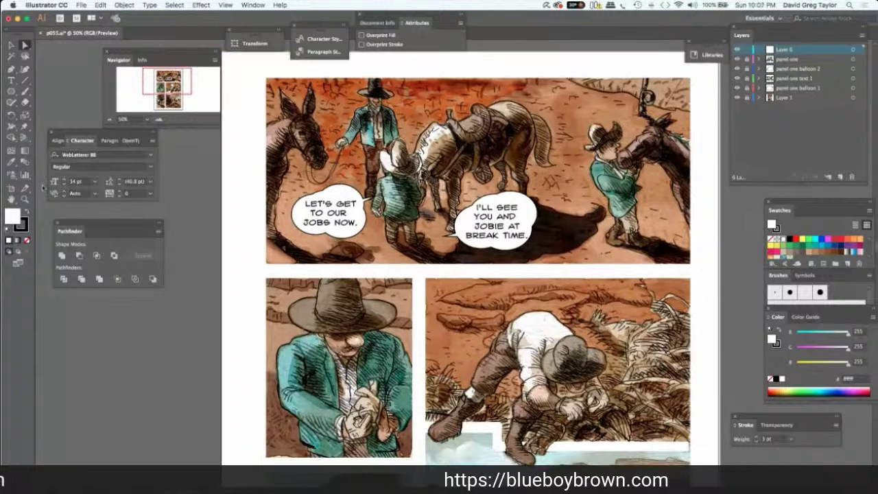
scroll(474, 274, "down", 2)
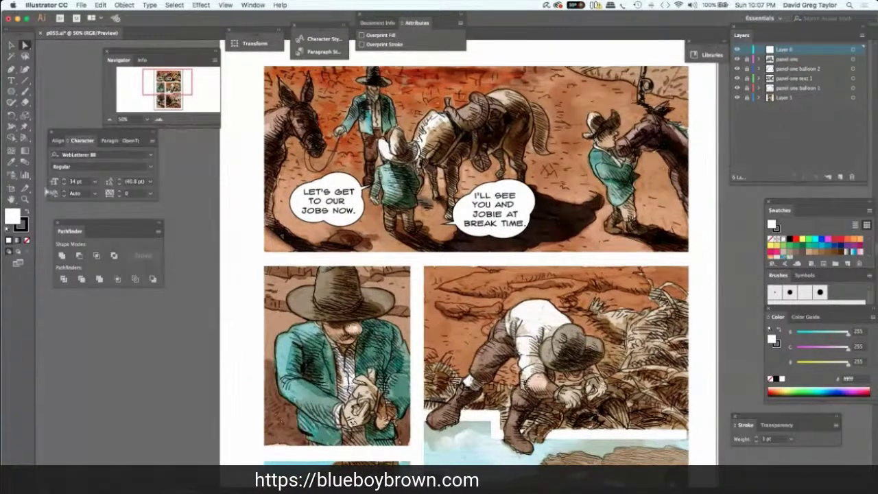
scroll(480, 260, "down", 5)
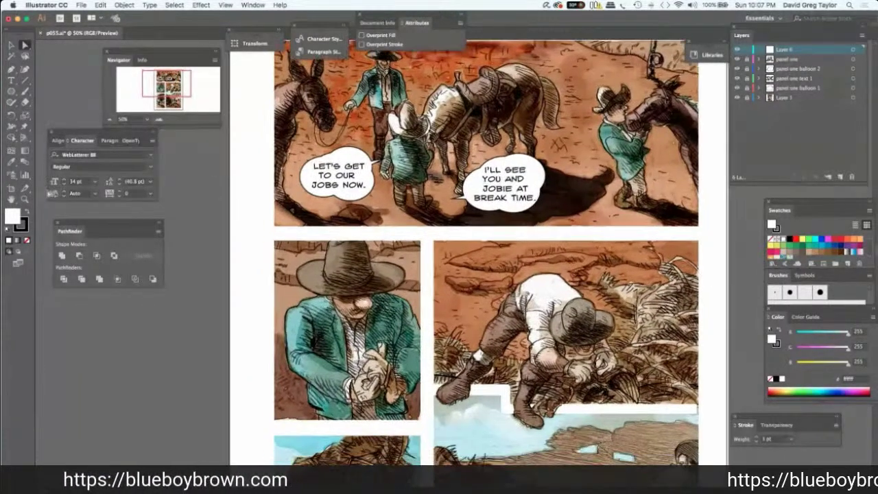
scroll(494, 261, "down", 4)
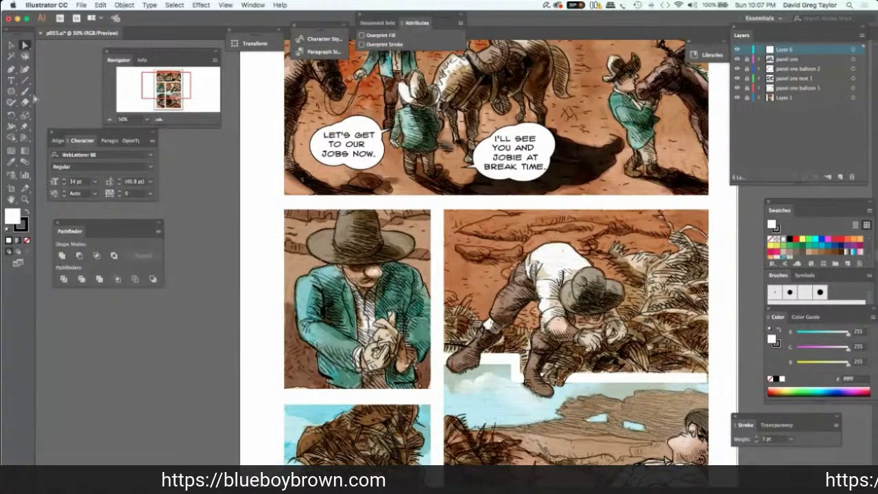
left_click_drag(11, 91, 42, 100)
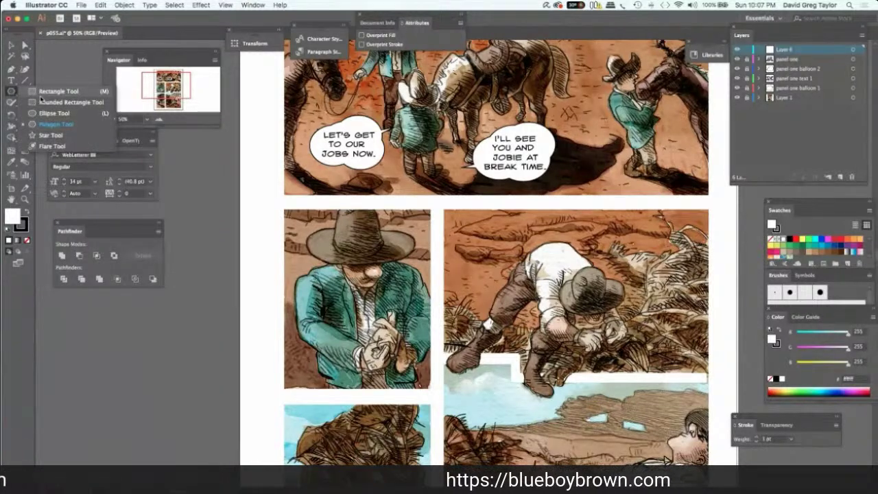
left_click(41, 97)
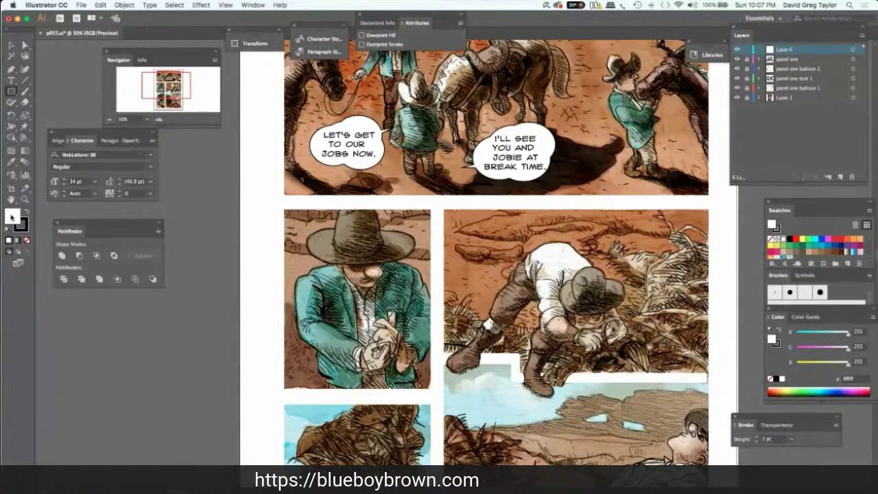
double_click(12, 216)
left_click(162, 216)
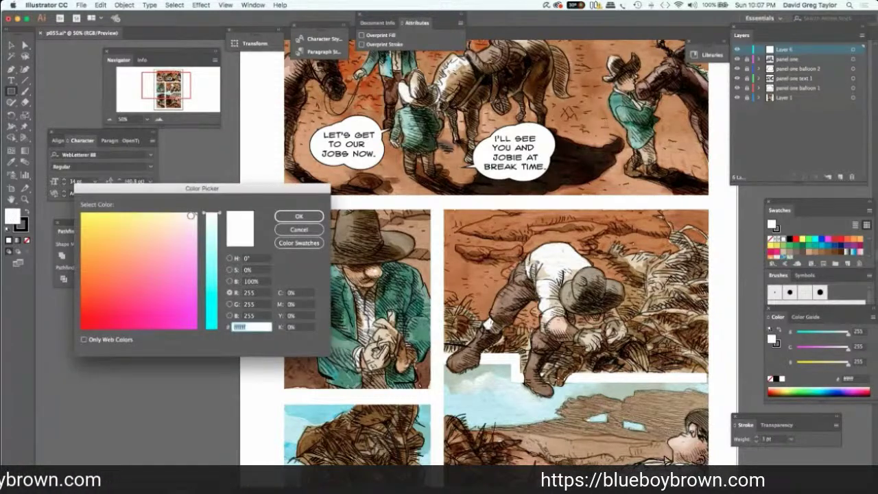
left_click(146, 218)
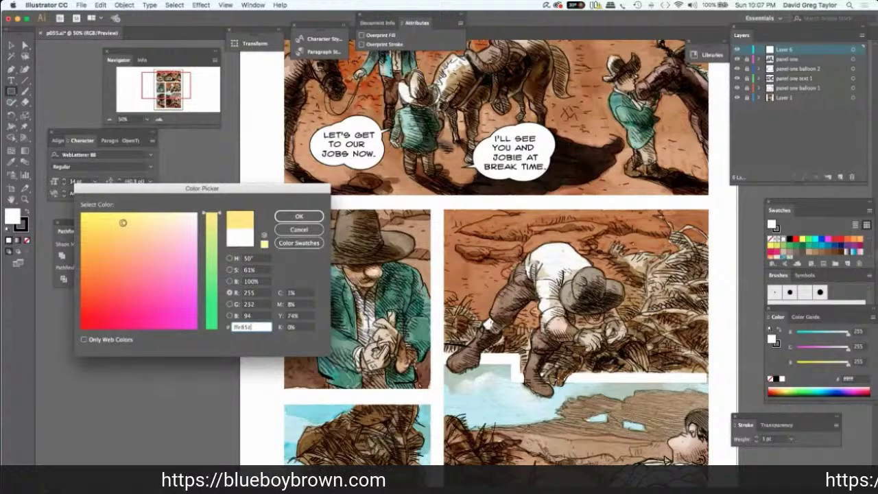
left_click(120, 224)
left_click(118, 229)
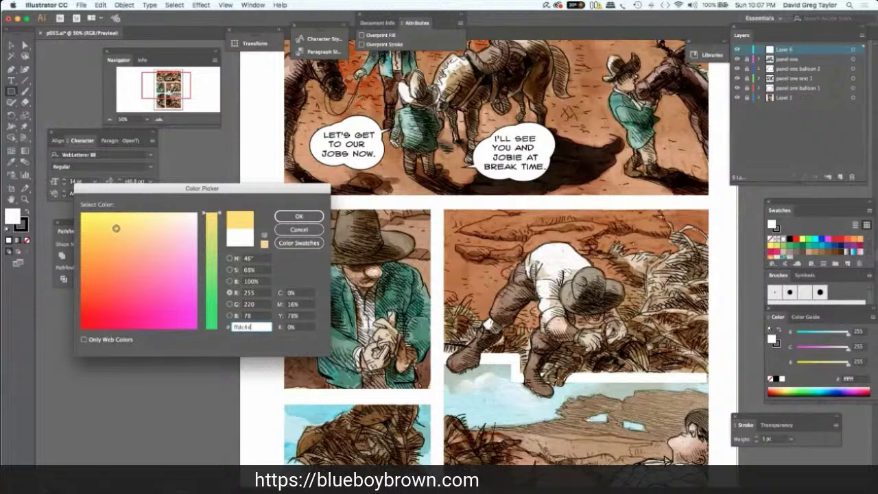
left_click(116, 234)
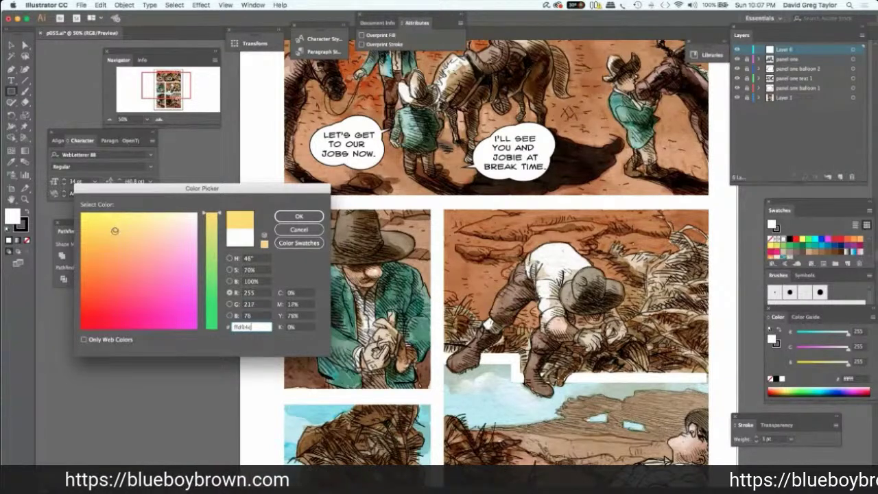
left_click(117, 234)
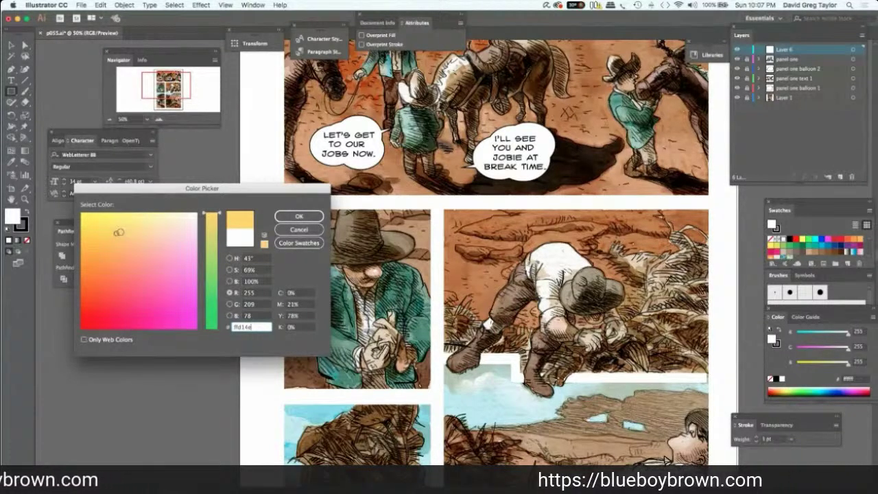
left_click(279, 218)
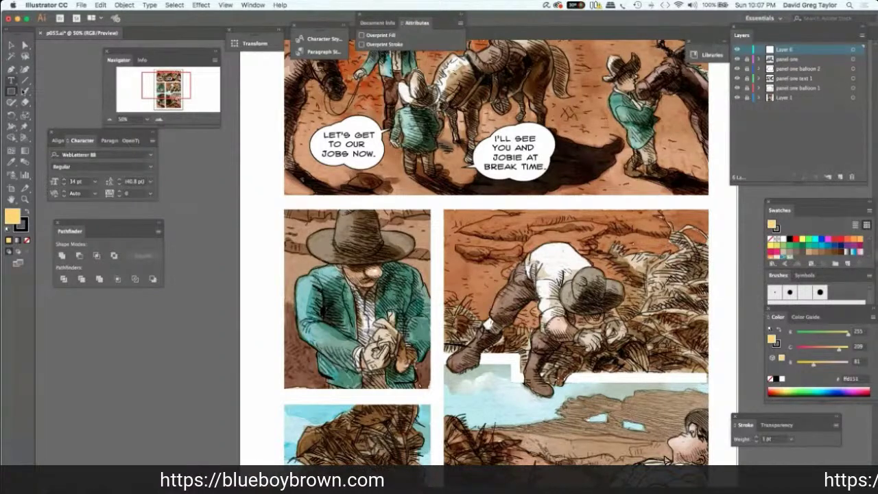
Rename the new topmost layer "panel 2 box".
double_click(786, 50)
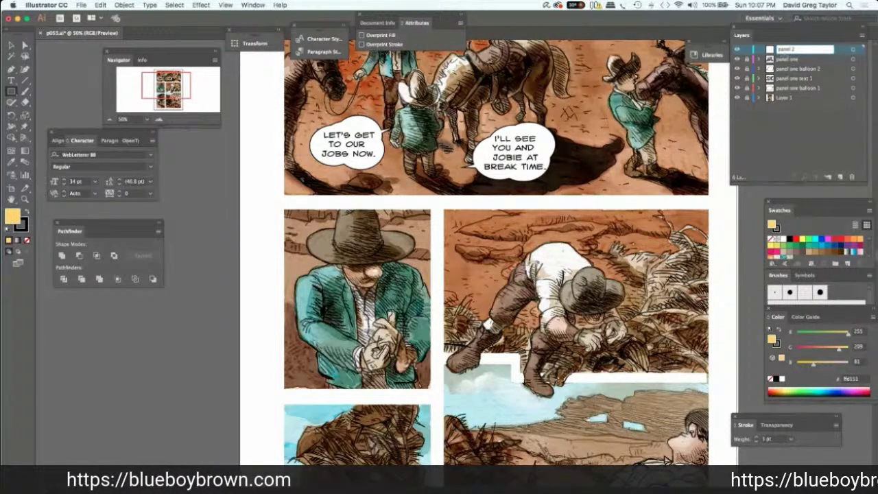
type("bo")
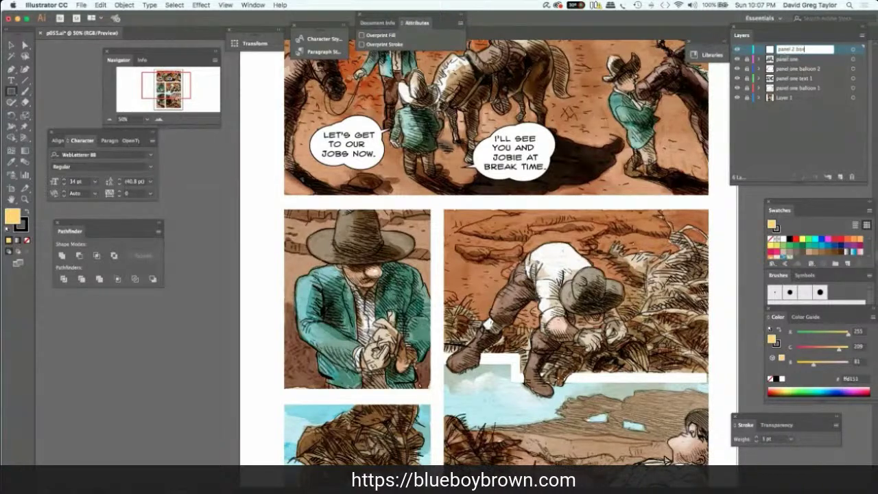
type("x")
key("Return")
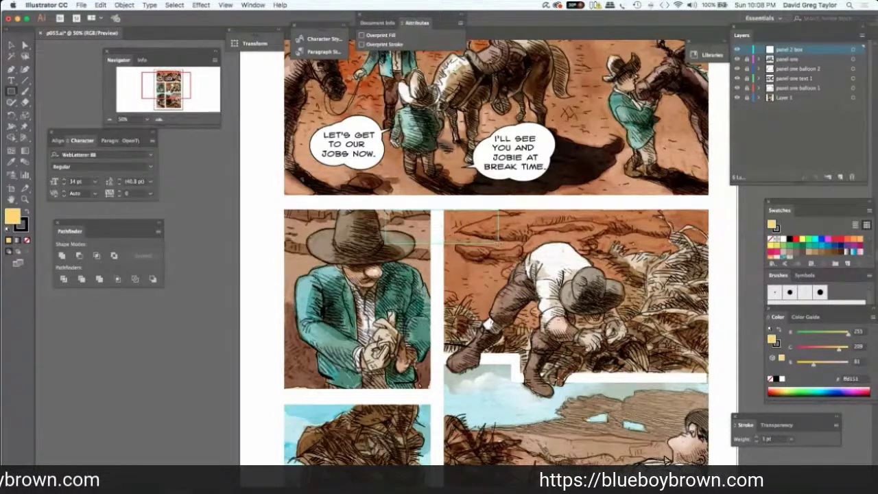
Draw a yellow caption box of about 494 by 129 px across the top of the gutter between the two second-row panels.
left_click_drag(385, 210, 499, 244)
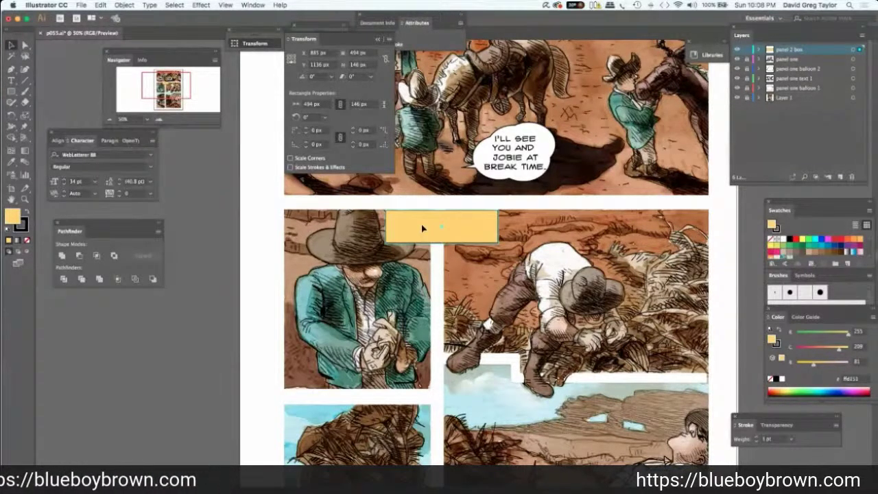
left_click(425, 230)
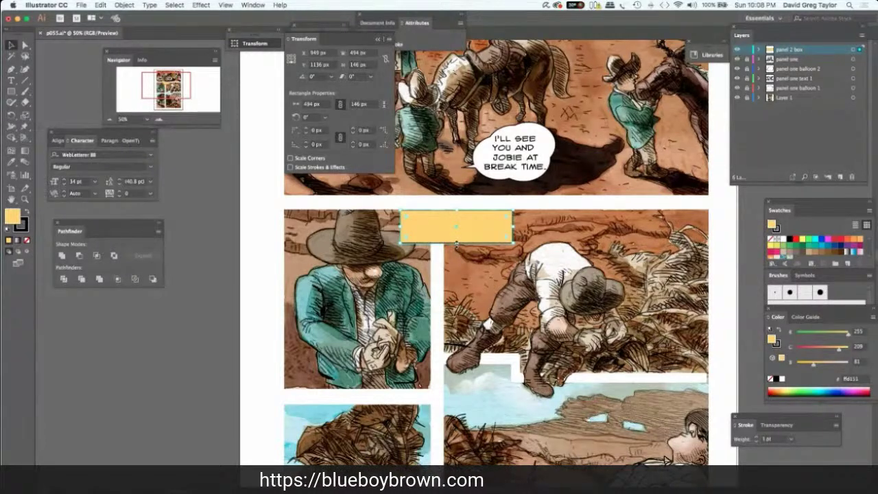
left_click_drag(457, 243, 456, 239)
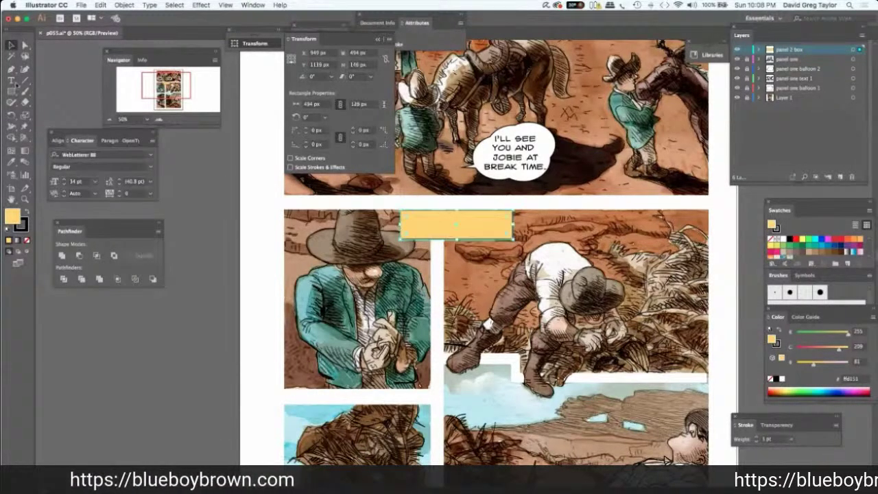
key("t")
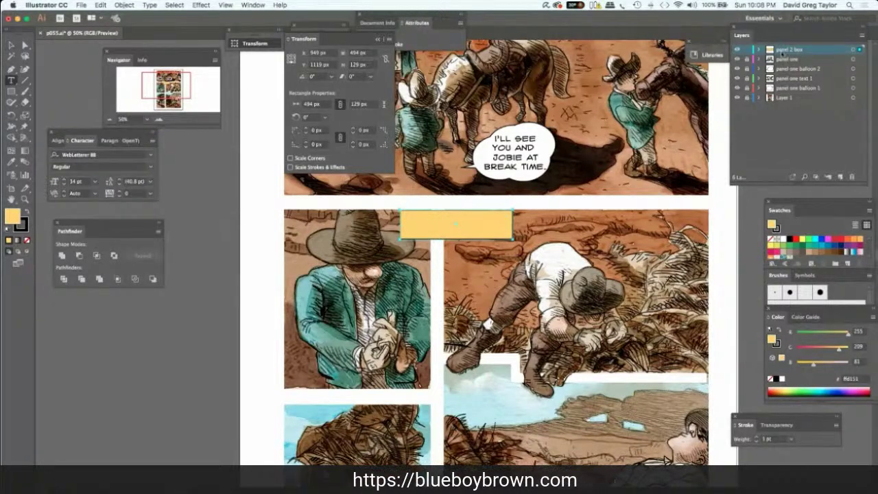
Add a new layer above the "panel 2 box" layer and name it "panel 2 text".
key("super+l")
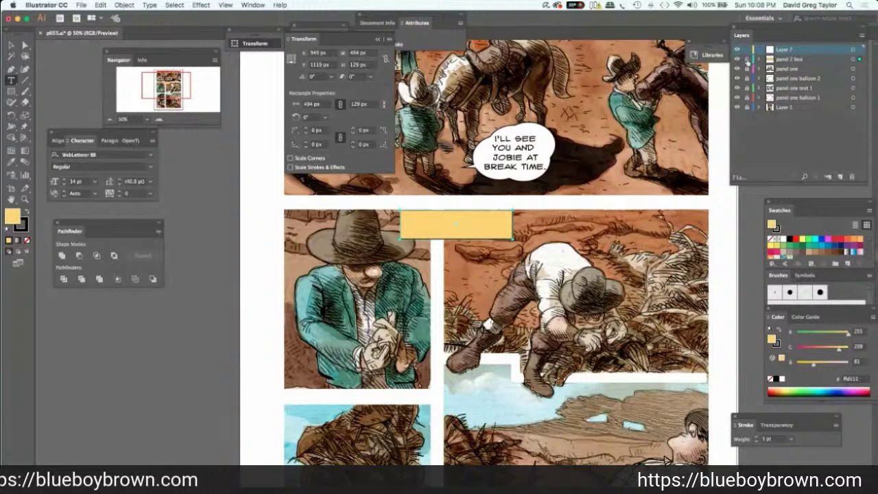
double_click(785, 49)
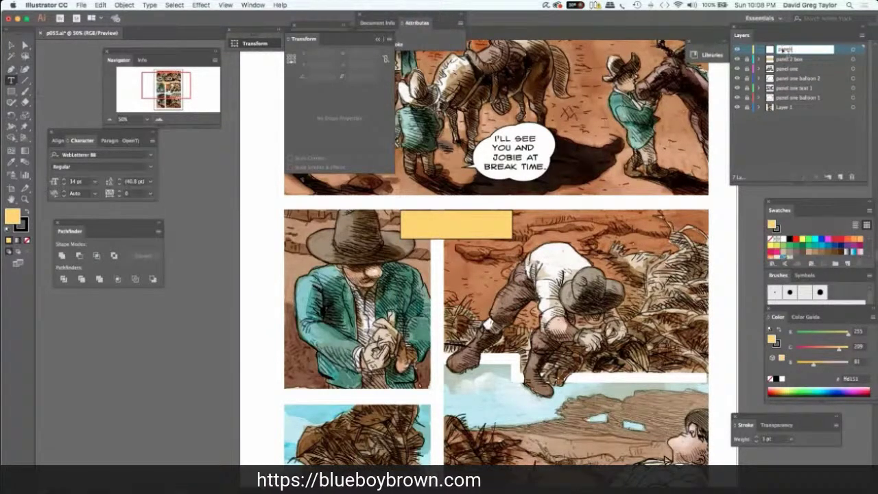
type("panel 2 text")
key("Return")
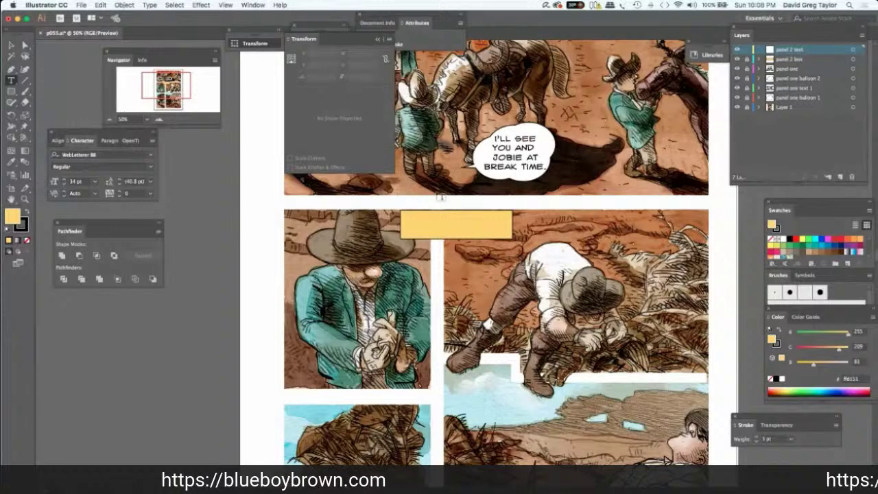
Create a text object over the yellow caption box with the first caption line "BLUE SLIPPED ON".
left_click(418, 224)
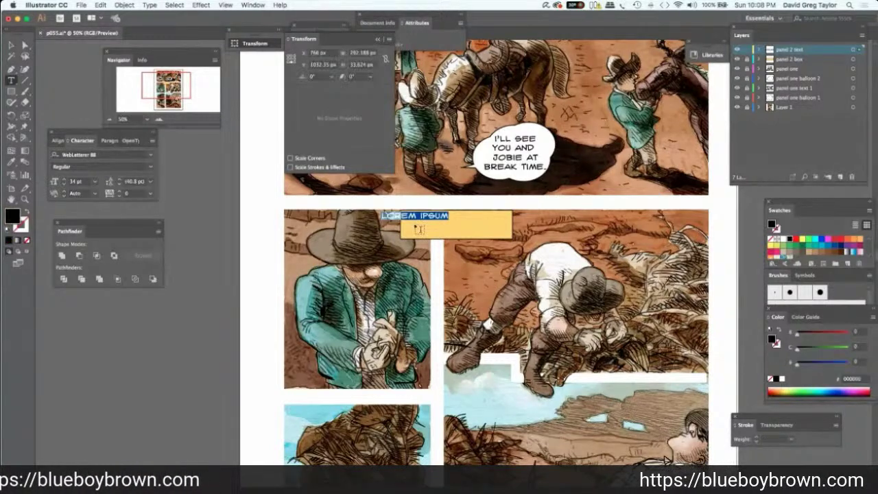
type("B")
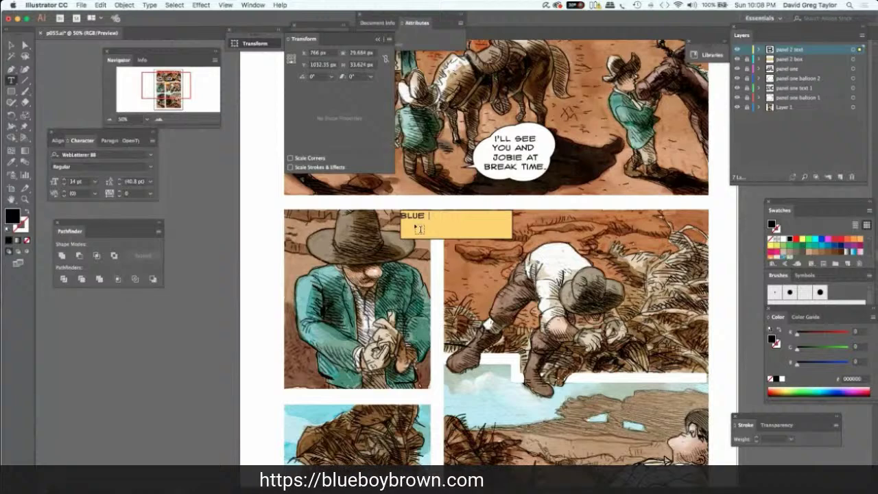
type("LUE SL")
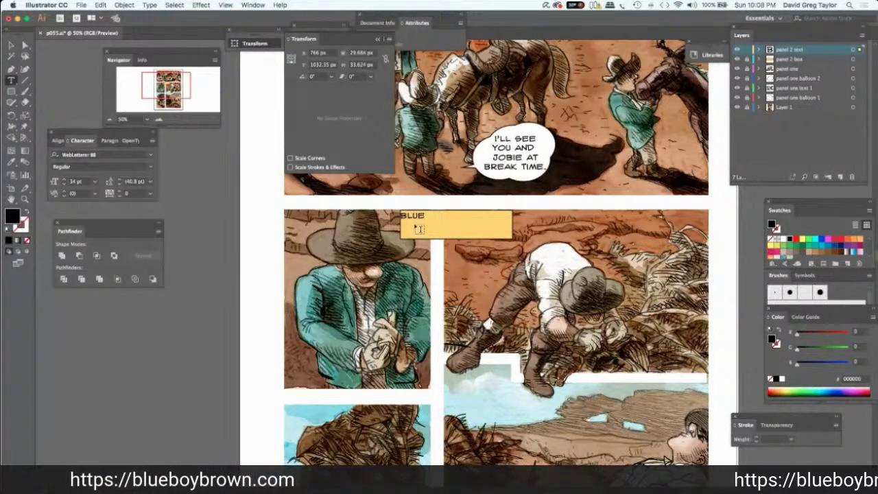
type("IPPED ON")
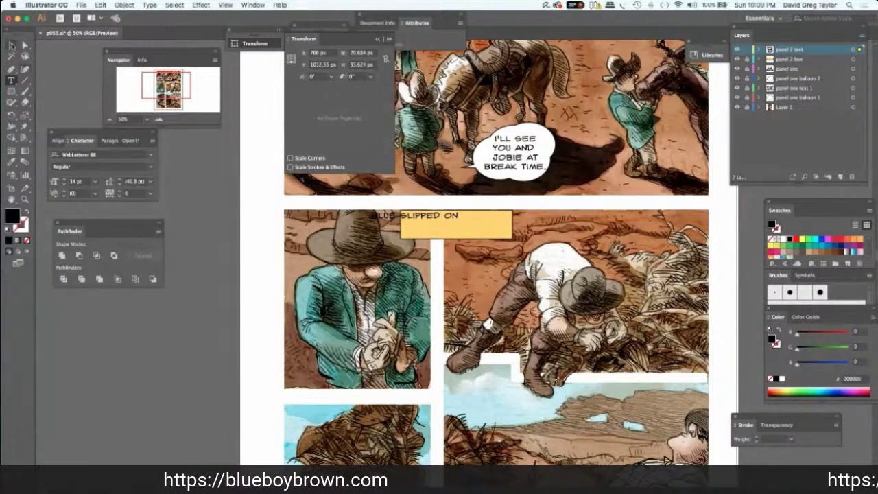
key("Escape")
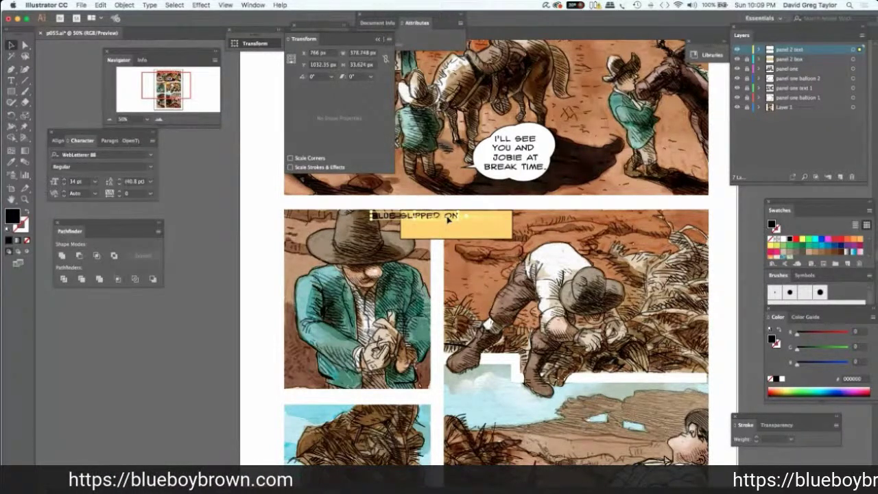
Shift the "BLUE SLIPPED ON" line right and slightly down so it sits centred near the caption box's upper edge.
key("shift+Right")
key("shift+Right")
key("shift+Right")
key("shift+Right")
key("shift+Right")
key("shift+Right")
key("shift+Right")
key("shift+Right")
key("shift+Right")
key("shift+Right")
key("shift+Right")
key("shift+Right")
key("shift+Right")
key("shift+Right")
key("shift+Right")
key("shift+Right")
key("shift+Right")
key("shift+Right")
key("shift+Down")
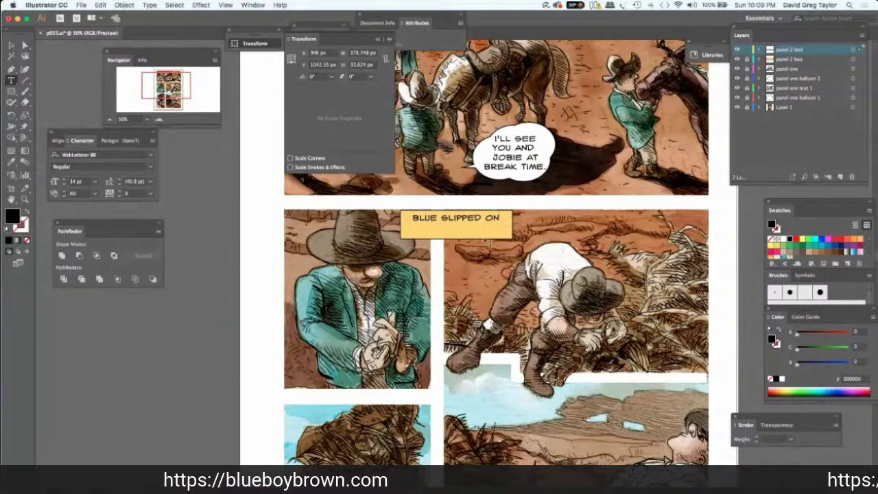
Complete the caption with the lines "SOME WORK GLOVES" and "AND WENT AT IT." and deselect the text.
left_click(455, 225)
key("Return")
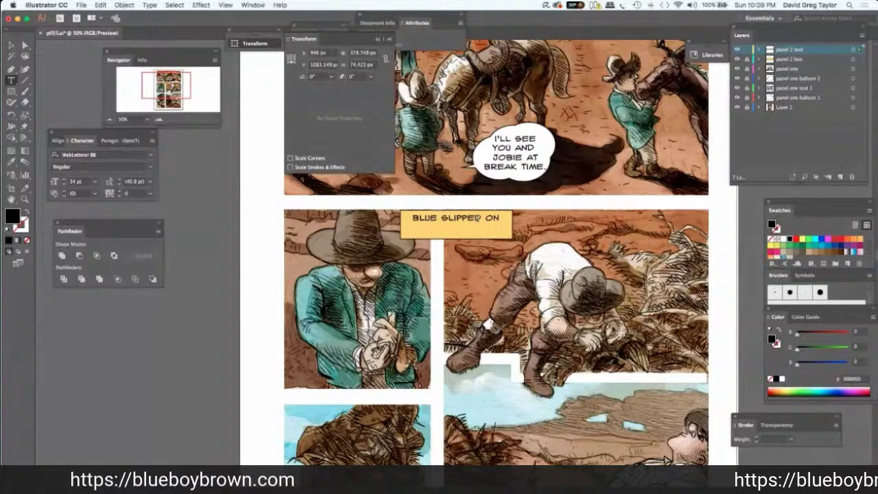
type("SOME")
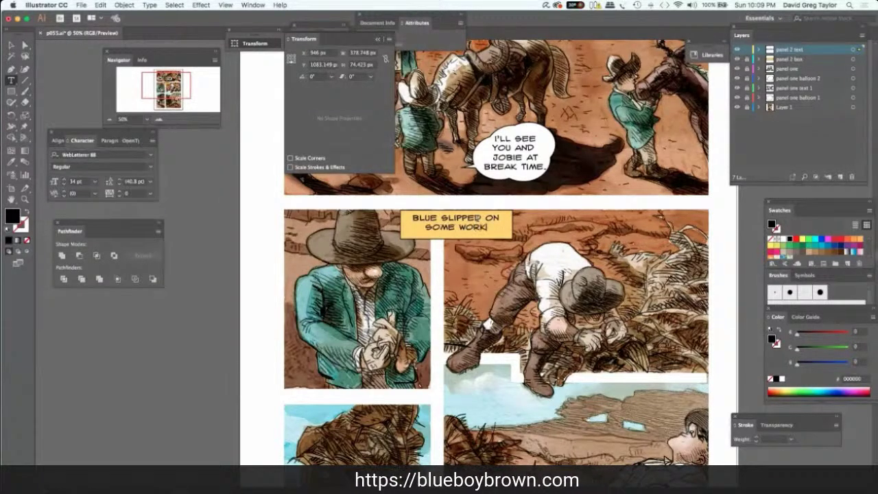
type(" WORK")
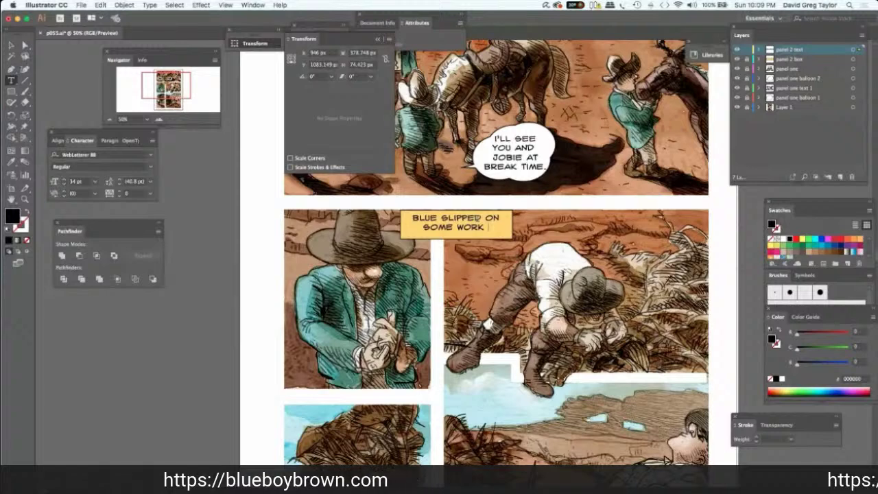
type(" GLOVES")
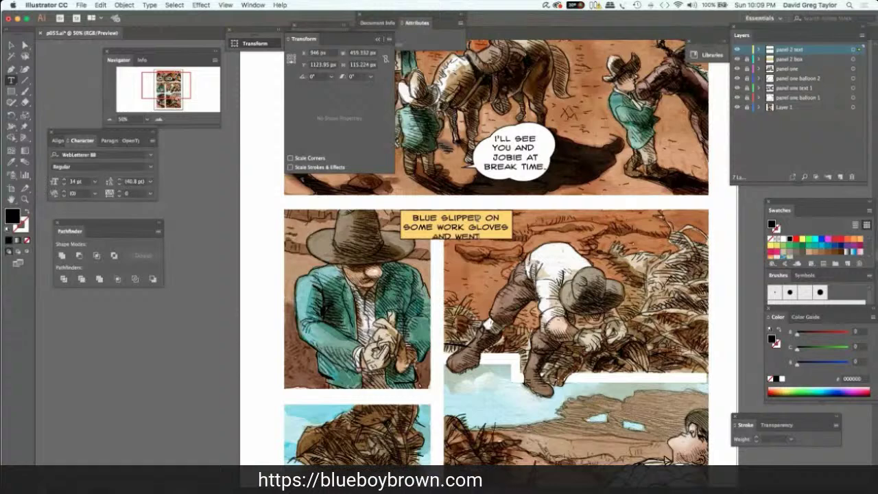
type(" AND WENT AT IT.")
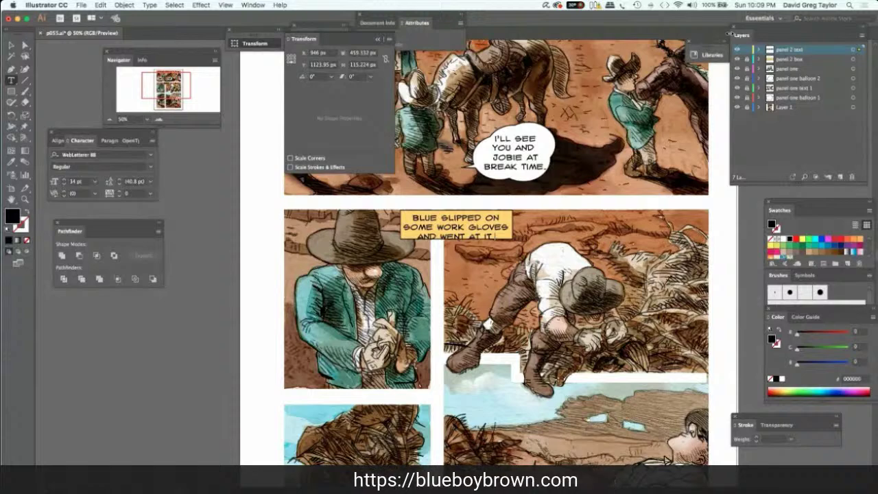
key("super+shift+a")
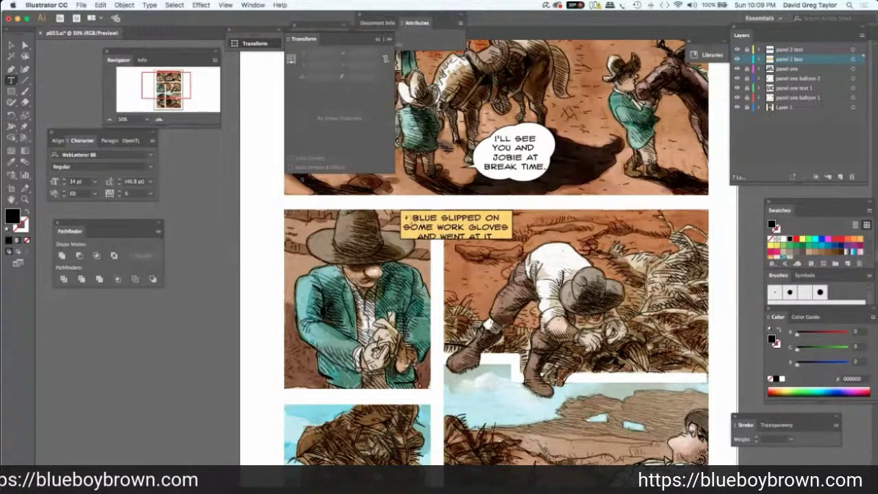
left_click(405, 217)
key("BackSpace")
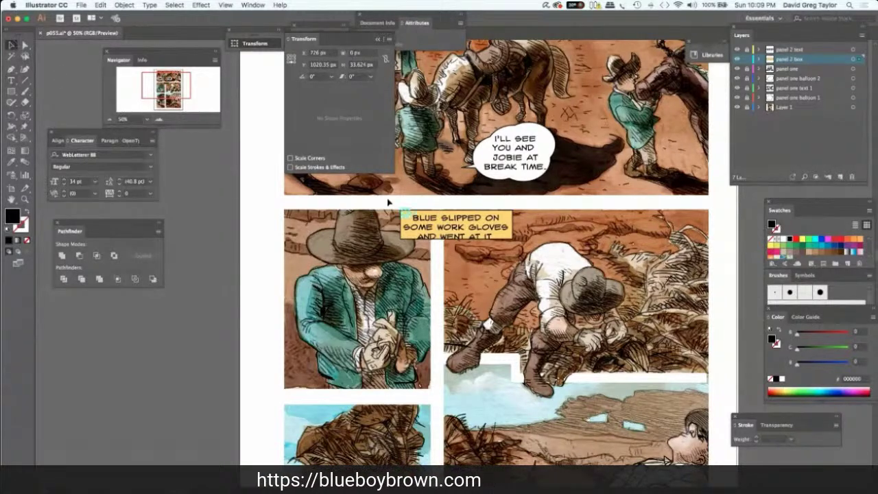
key("Escape")
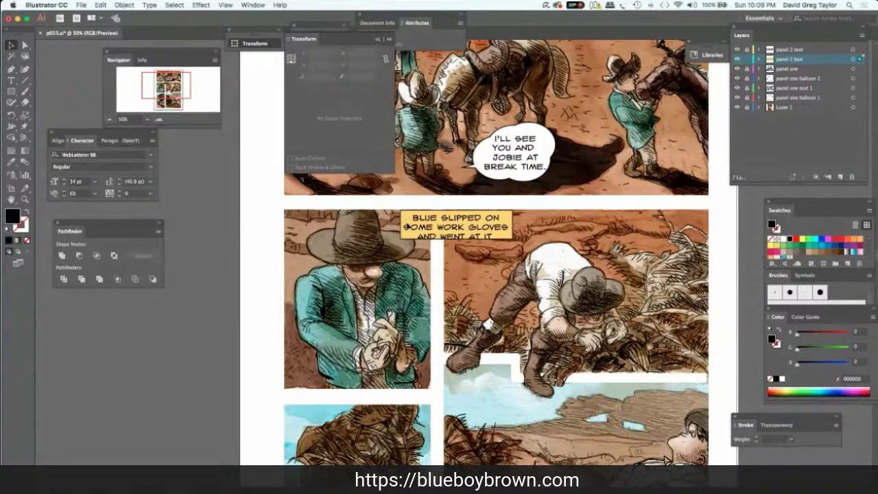
Move the yellow caption box up so it overlaps the gutter above the second-row panels and widen it to about 561 px.
left_click(403, 215)
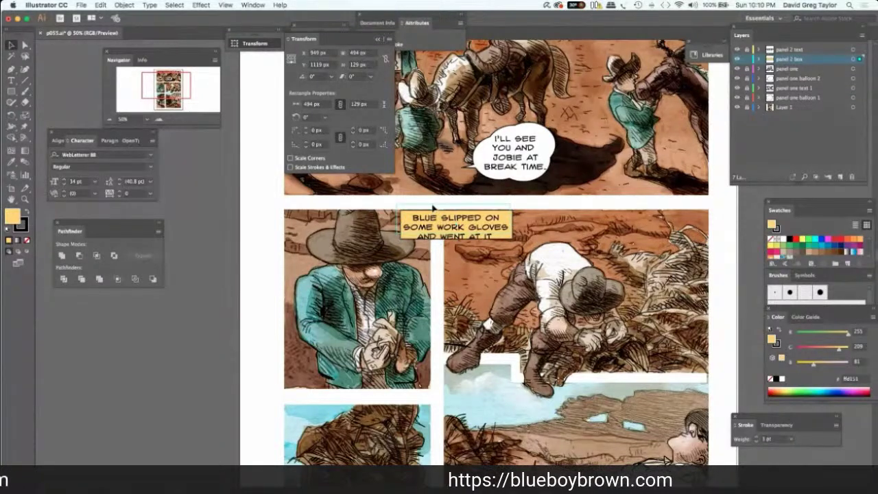
left_click_drag(433, 205, 427, 202)
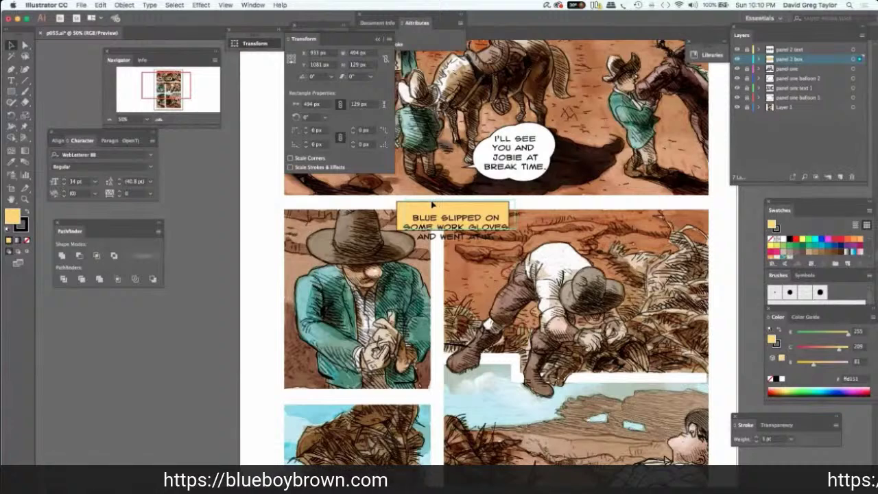
left_click_drag(433, 204, 442, 201)
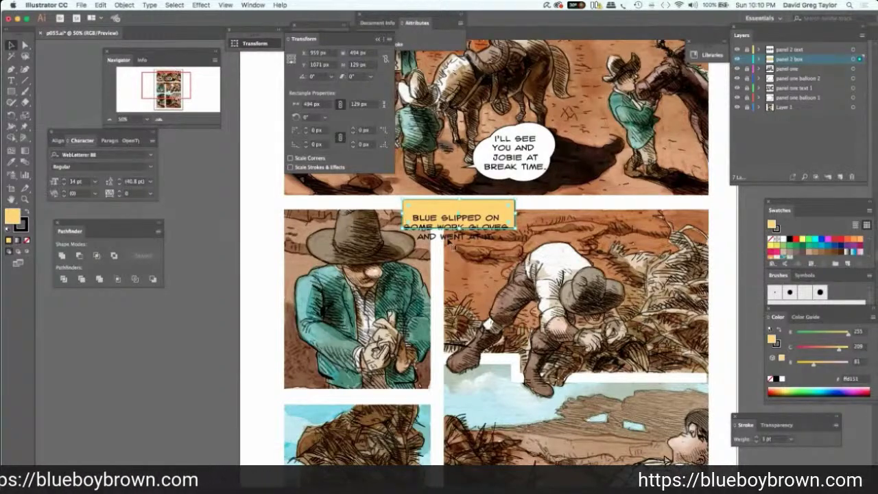
left_click_drag(515, 213, 531, 217)
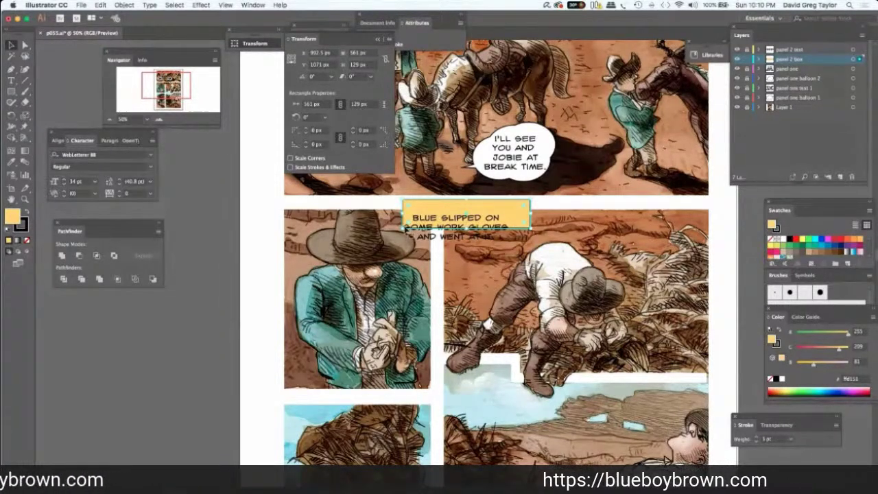
Unlock the "panel 2 text" layer and move the three-line caption up so it sits centred inside the widened box.
key("t")
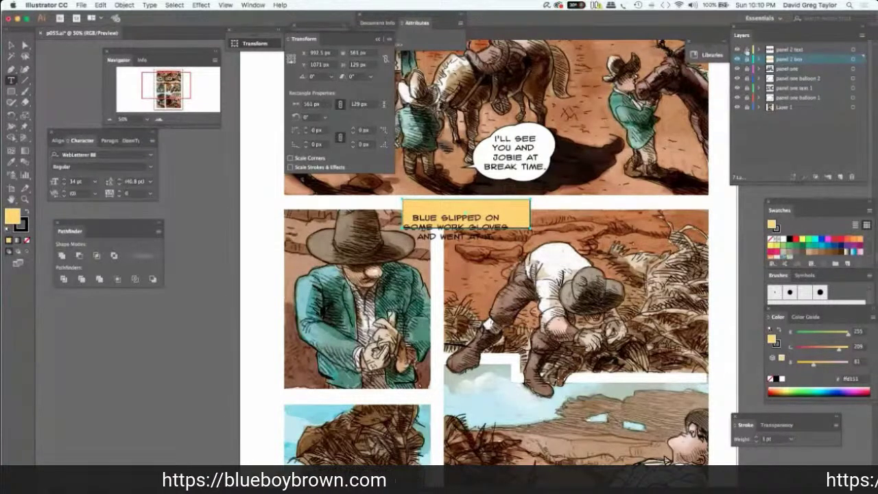
key("super+shift+a")
left_click(762, 51)
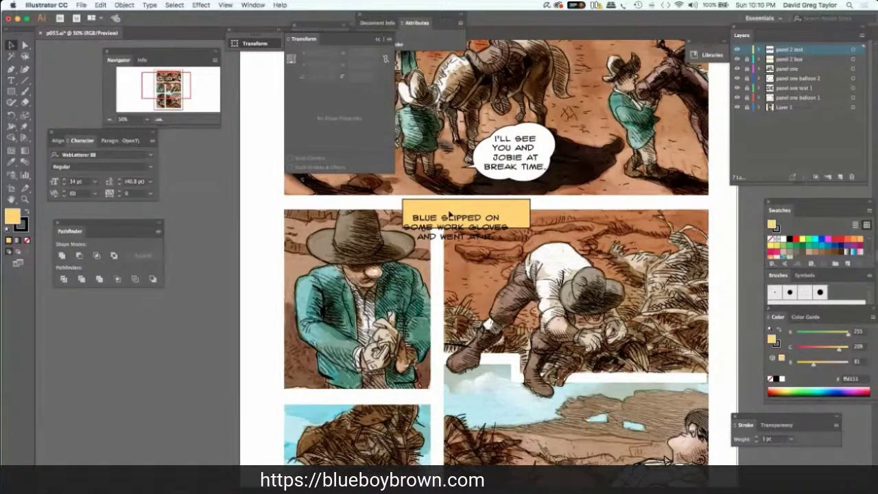
left_click(453, 224)
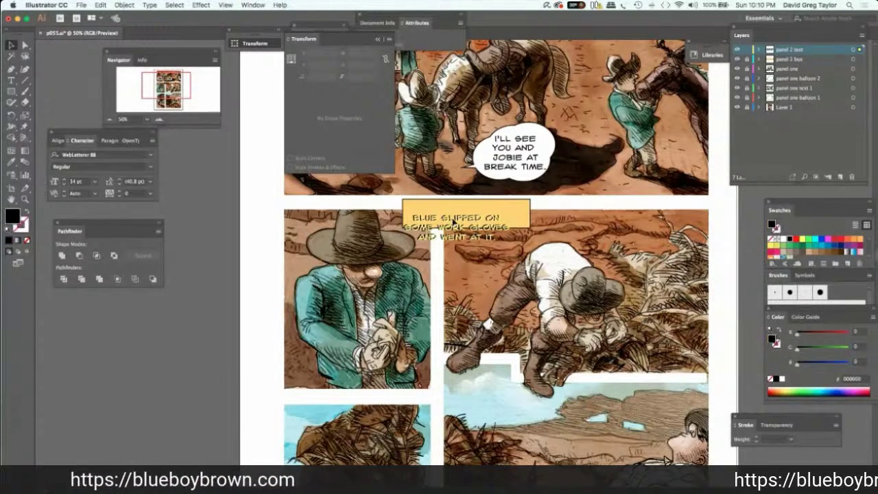
left_click_drag(457, 213, 462, 201)
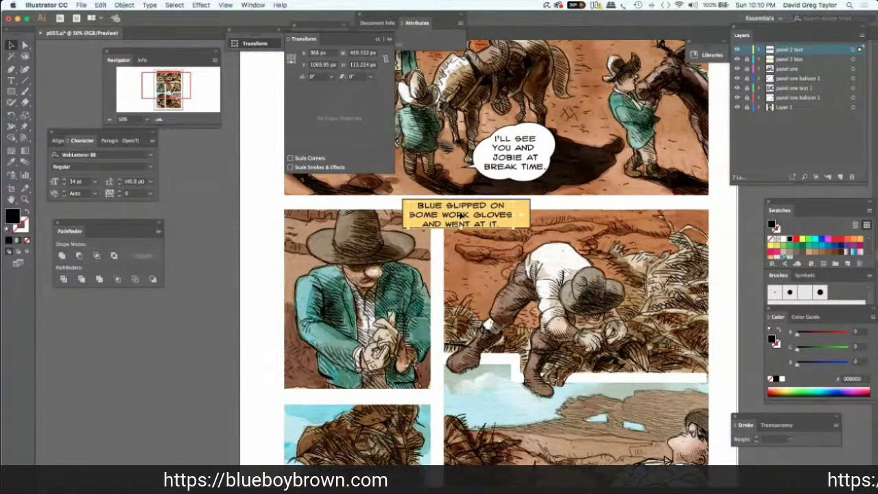
left_click_drag(453, 234, 448, 236)
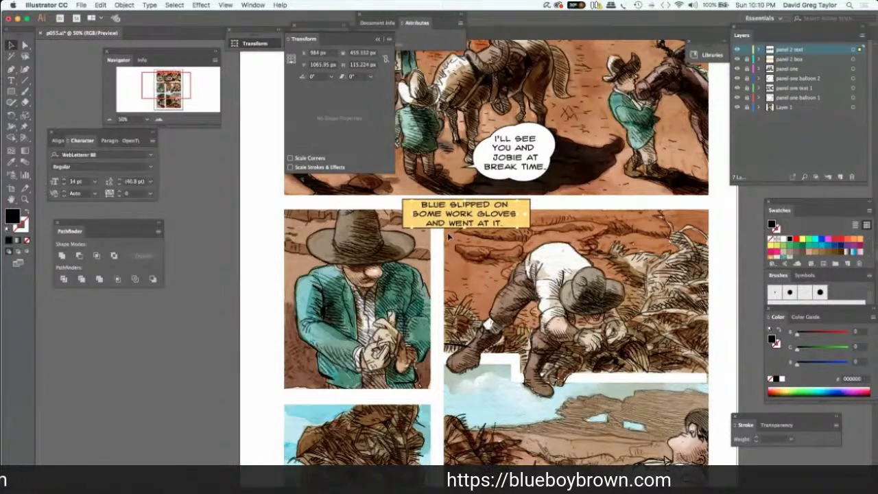
Extend the yellow caption box downward to a height of about 149 px on the "panel 2 box" layer.
left_click(763, 60)
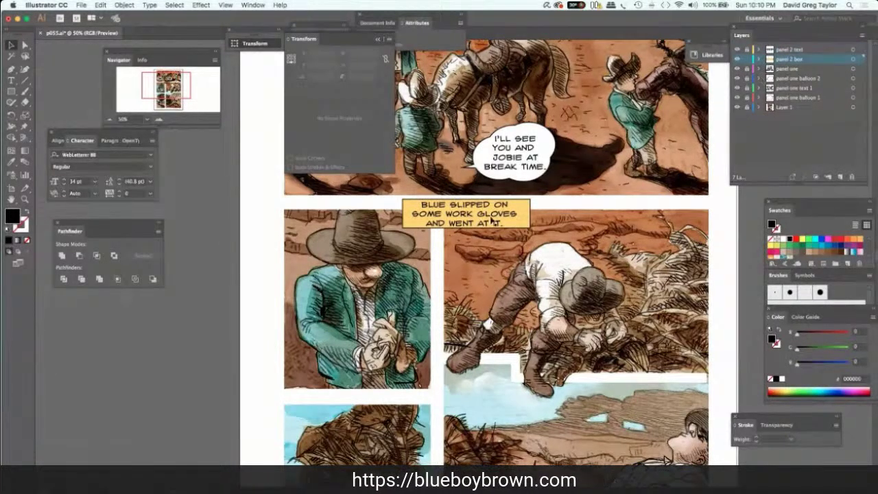
left_click(470, 229)
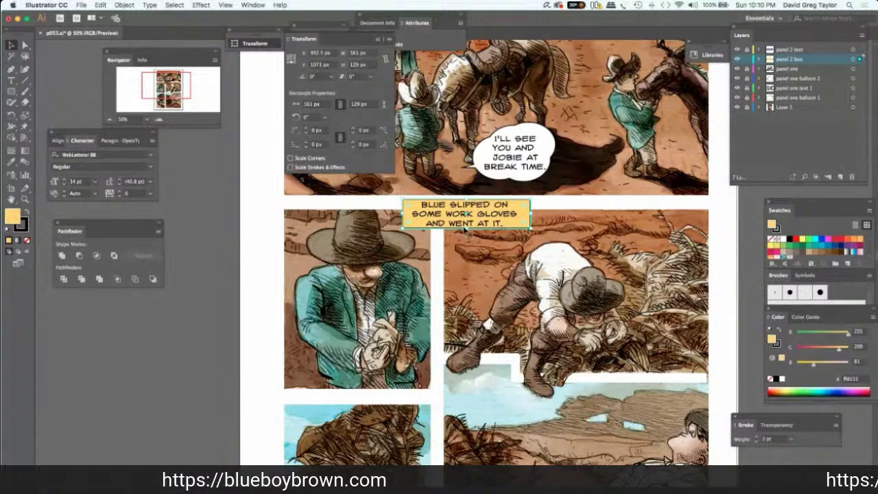
left_click_drag(466, 230, 467, 236)
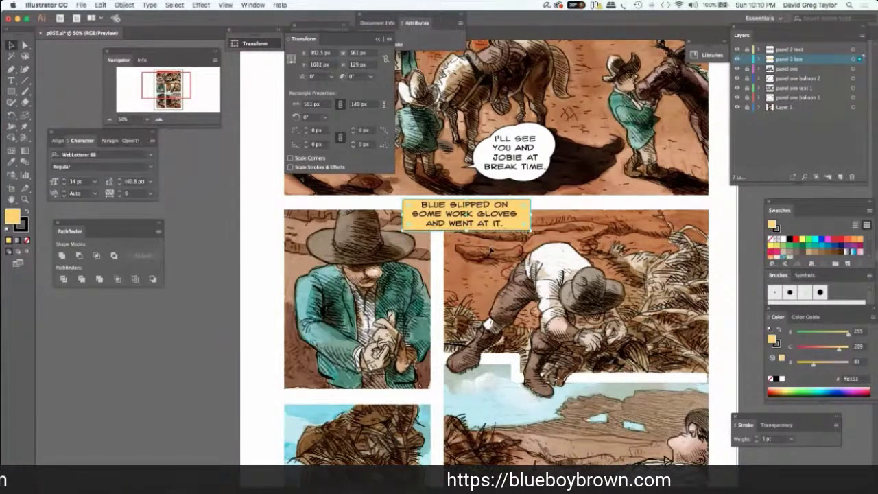
left_click(728, 194)
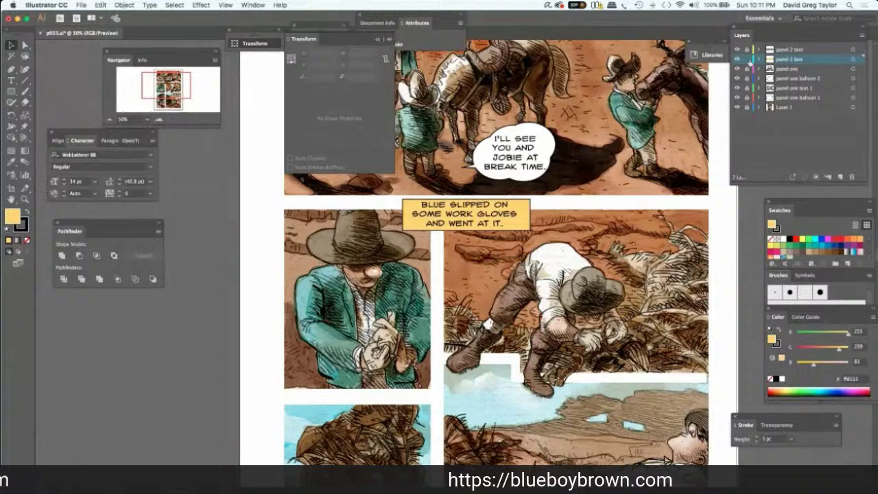
Add a top layer named "panel3 text field" and draw a yellow caption box of about 262 by 196 px in the third panel's lower-right corner.
left_click(797, 50)
left_click(843, 177)
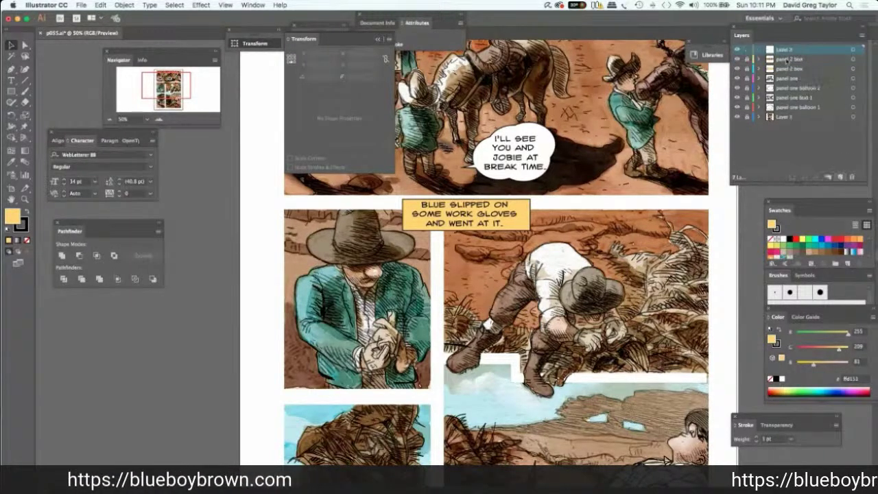
double_click(789, 50)
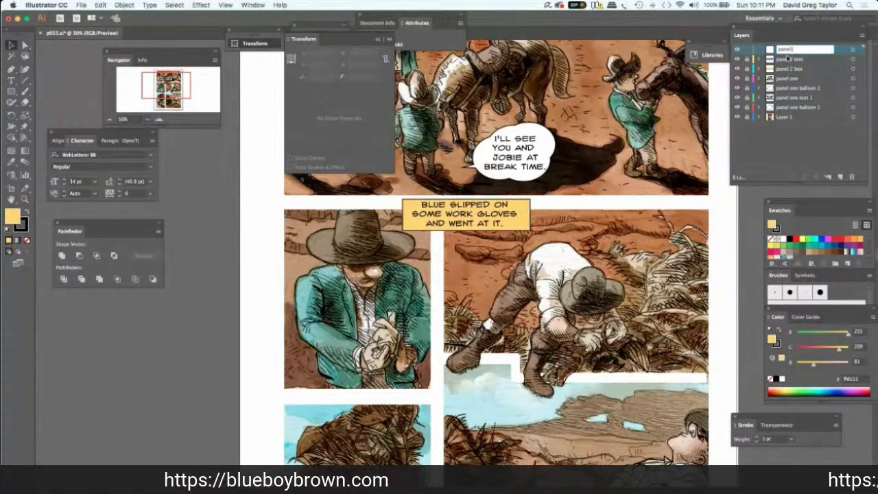
type("panel3 text field")
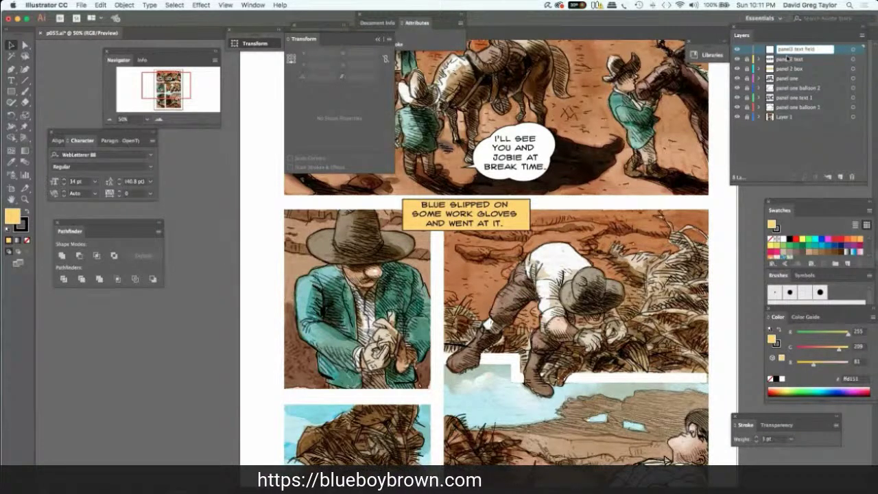
key("Return")
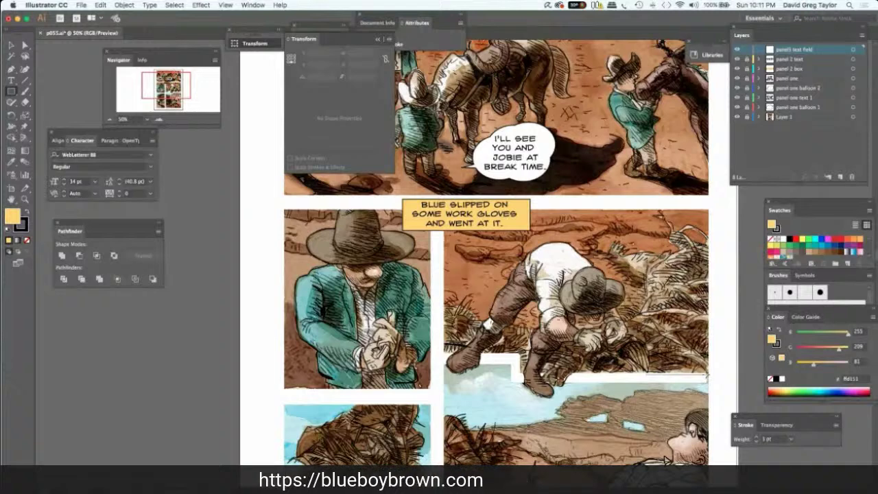
left_click_drag(647, 374, 706, 331)
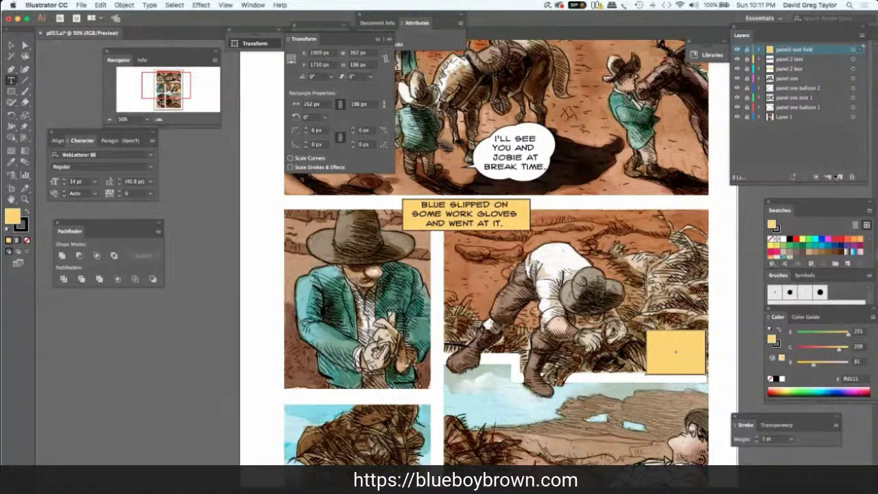
Add a new layer named "panel 3 text" at the top of the layer stack.
left_click(840, 177)
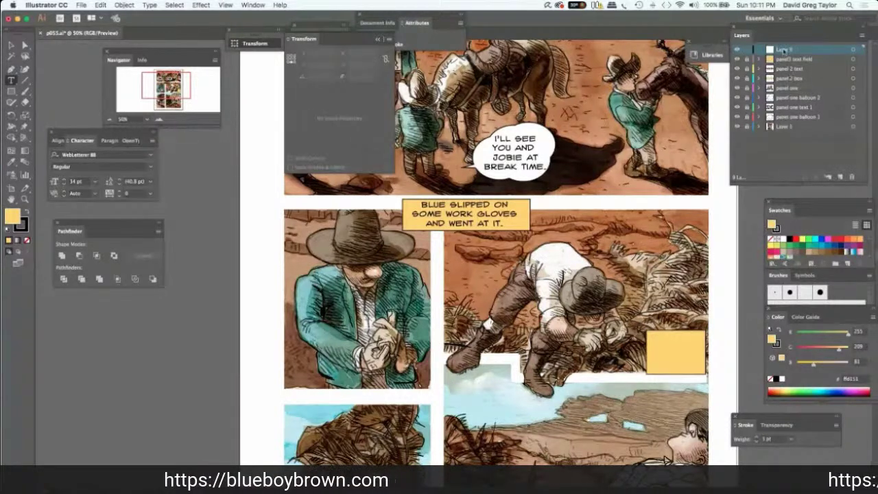
double_click(784, 51)
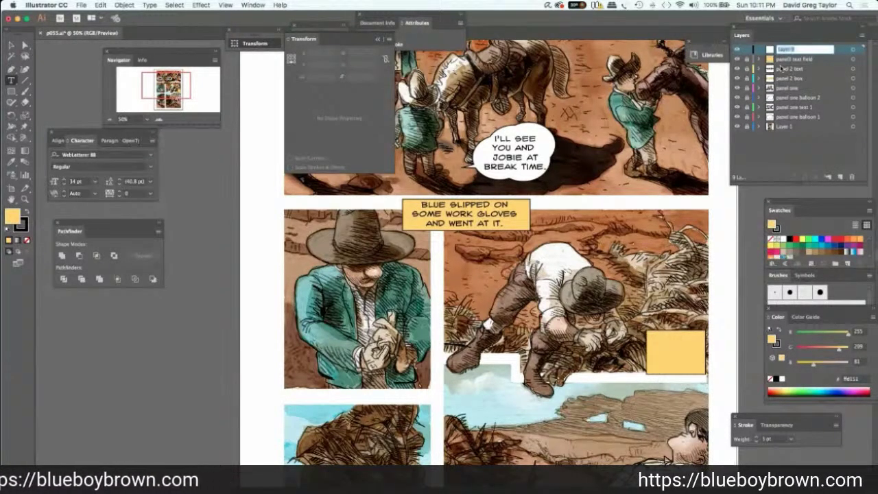
type("panel 3 text")
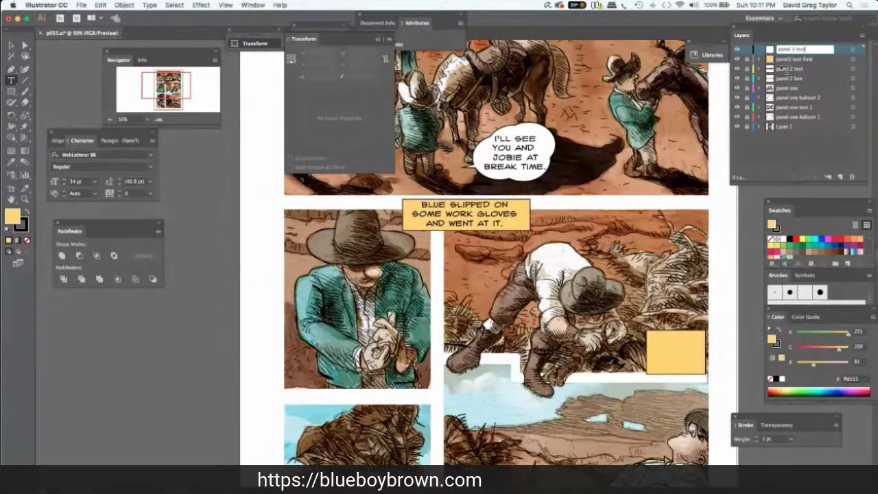
key("Return")
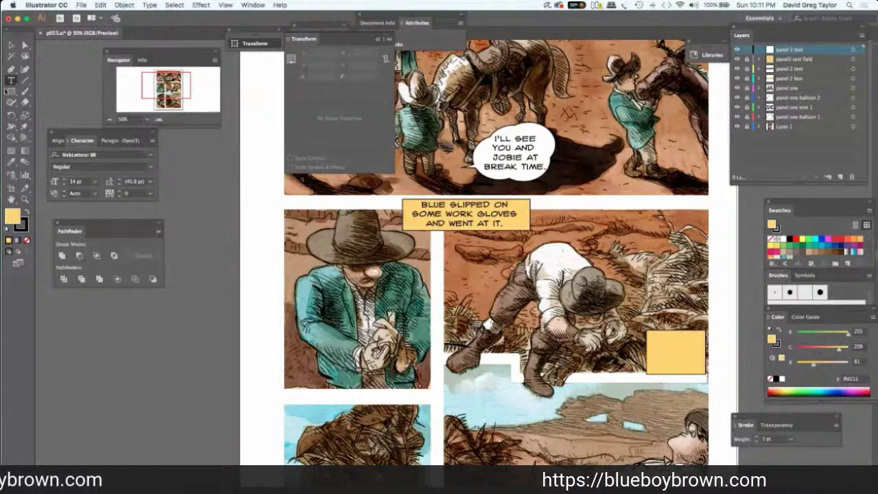
Letter "HIS JOB IS / KNOWN AS / A SWAMPER." on three lines and move it over the third panel's yellow caption box.
left_click(661, 346)
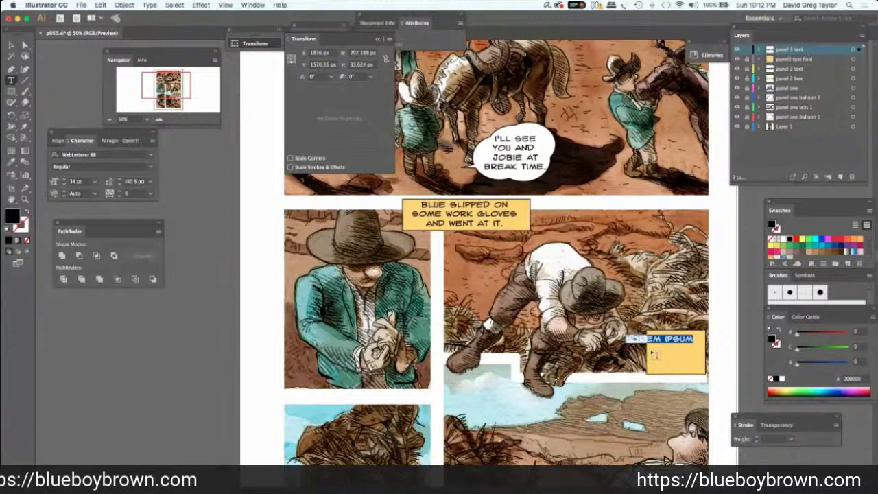
type("HIS J")
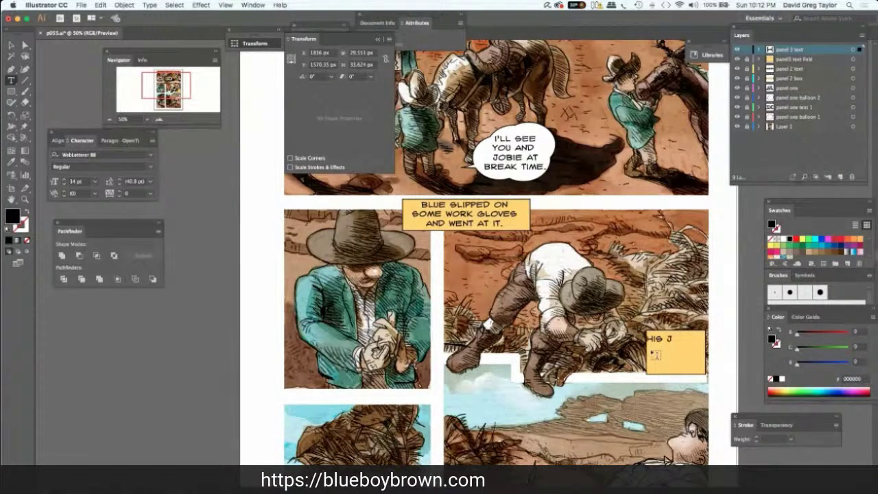
type("OB ")
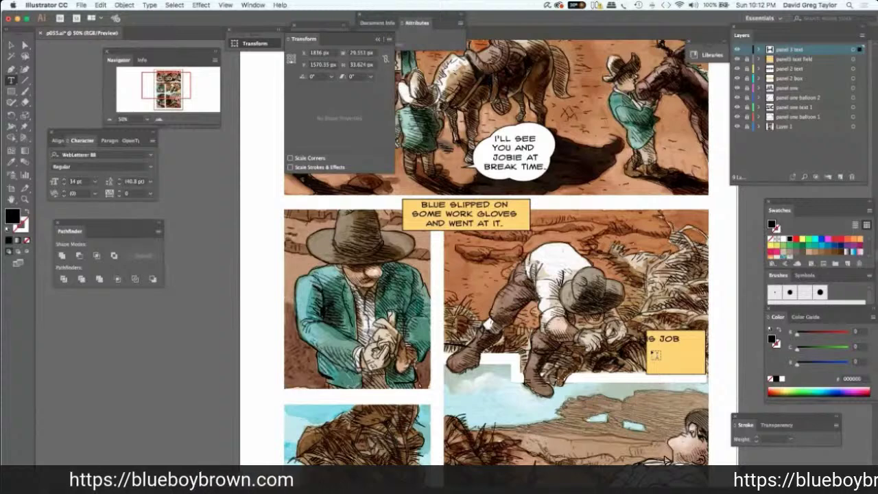
type("IS")
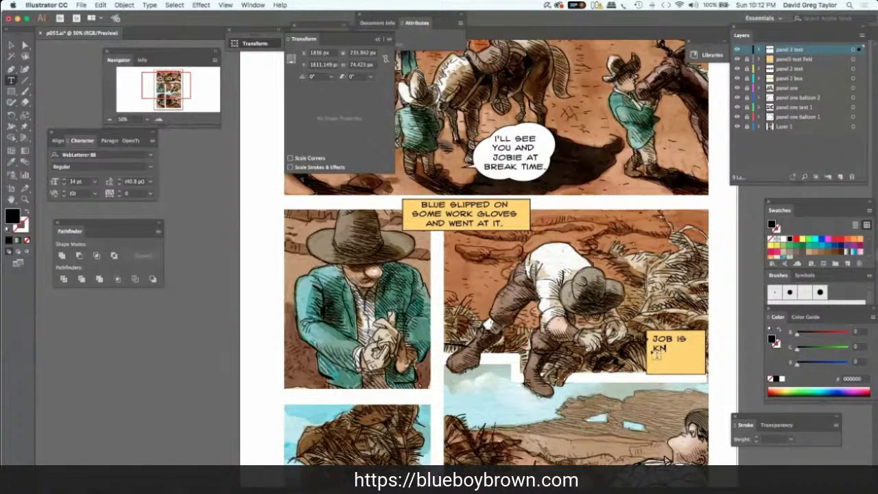
type("B")
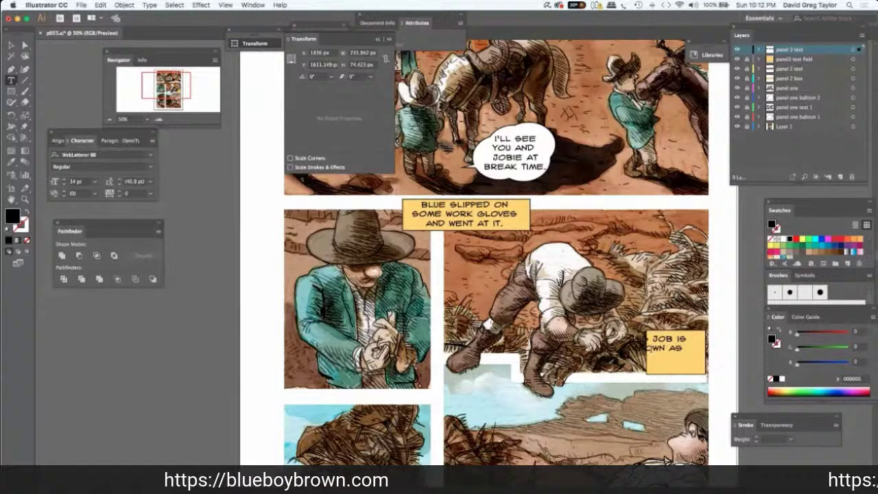
type(" A SWA")
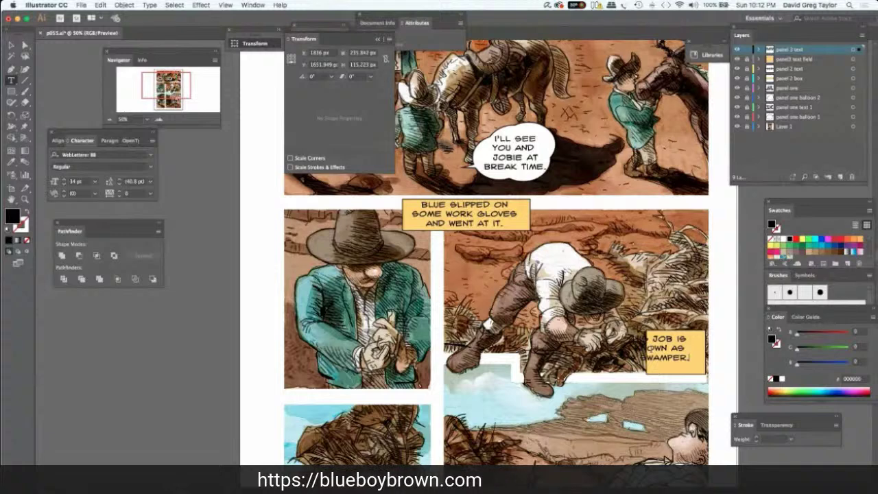
key("Escape")
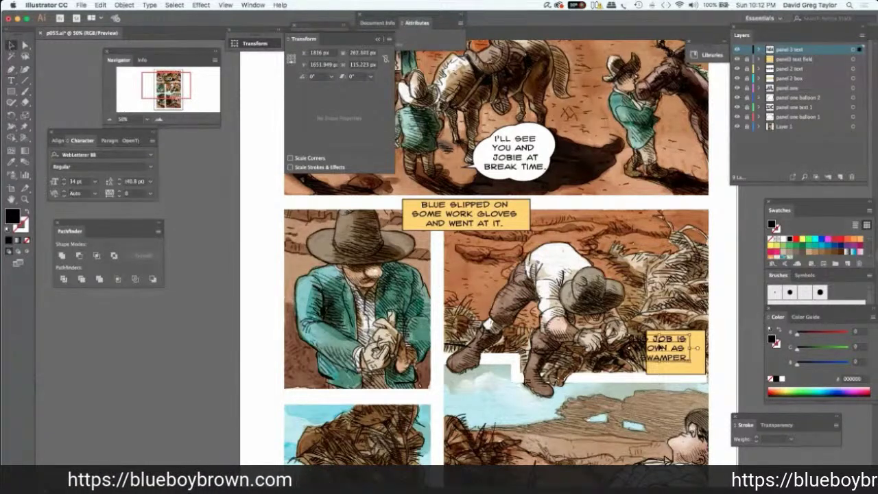
left_click_drag(659, 346, 708, 348)
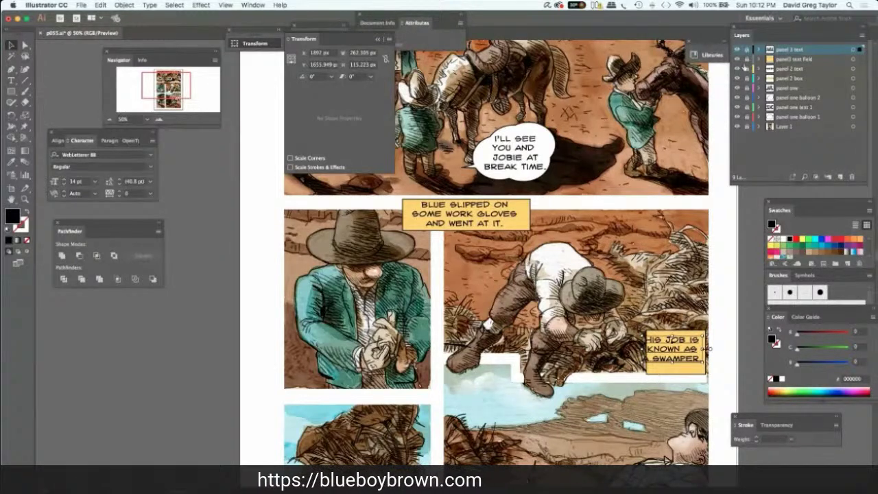
Widen the third panel's yellow caption box to about 296 px on the "panel3 text field" layer so it holds the whole caption.
key("super+shift+a")
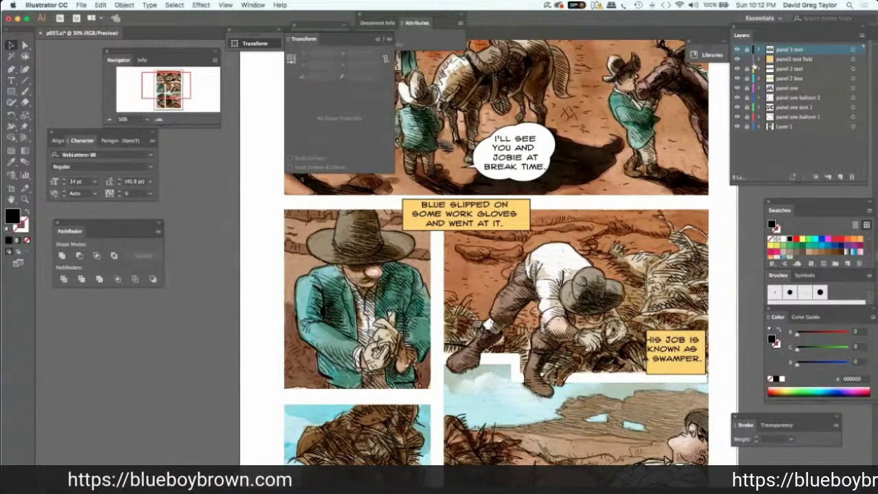
left_click(779, 61)
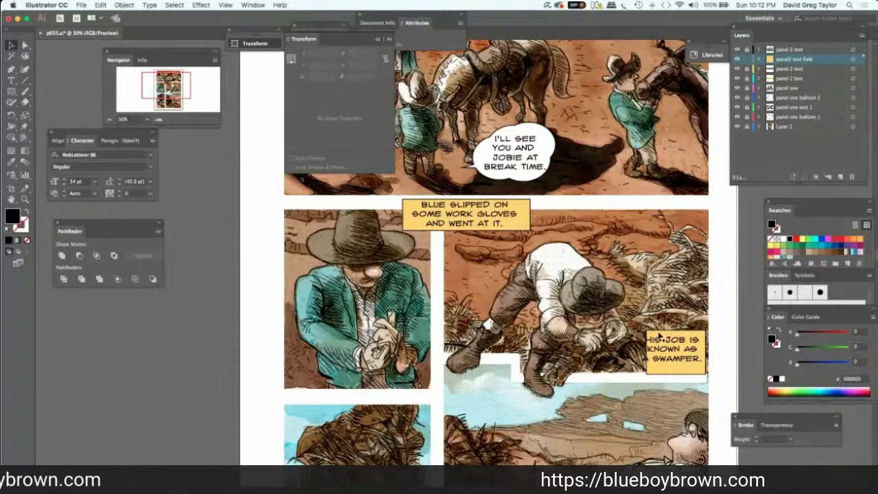
left_click(658, 340)
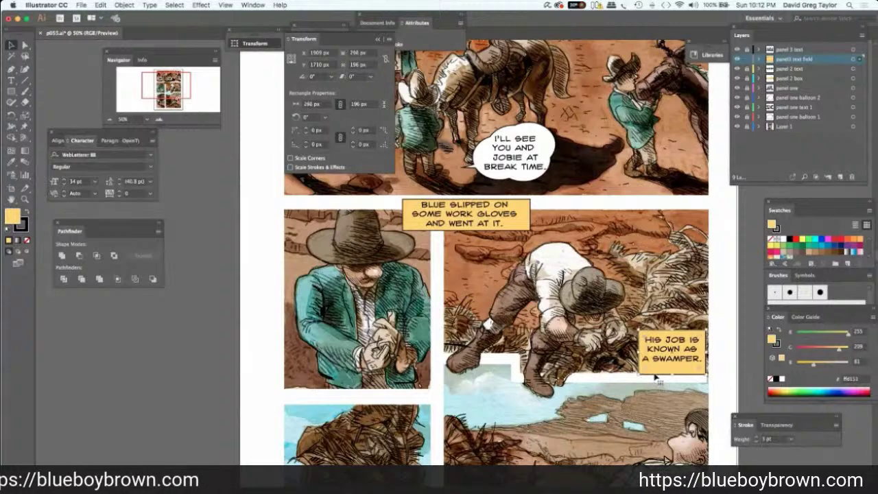
left_click_drag(646, 356, 634, 356)
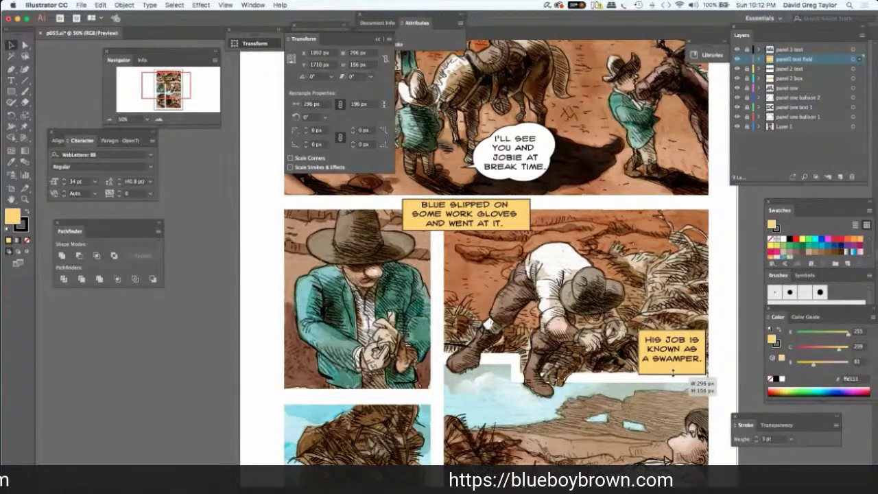
Shorten the third panel's caption box to about 156 px high and nudge it up so it frames the three lines evenly.
left_click_drag(671, 381, 672, 378)
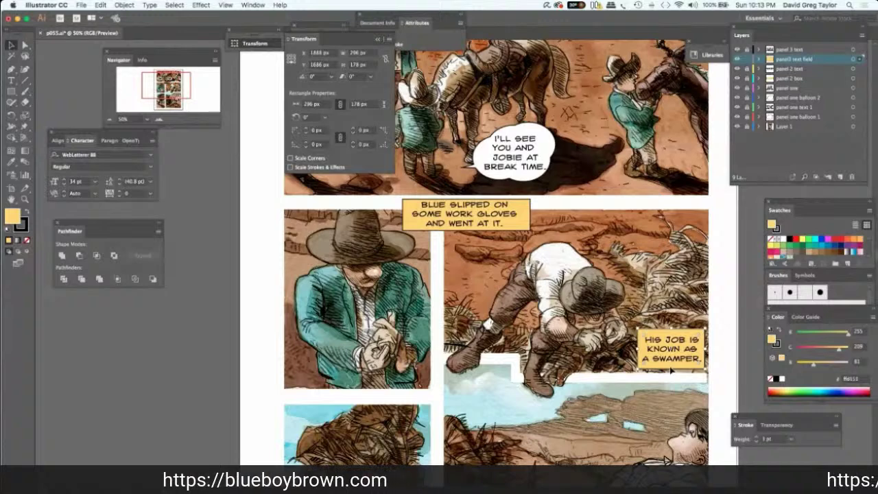
left_click_drag(672, 372, 671, 367)
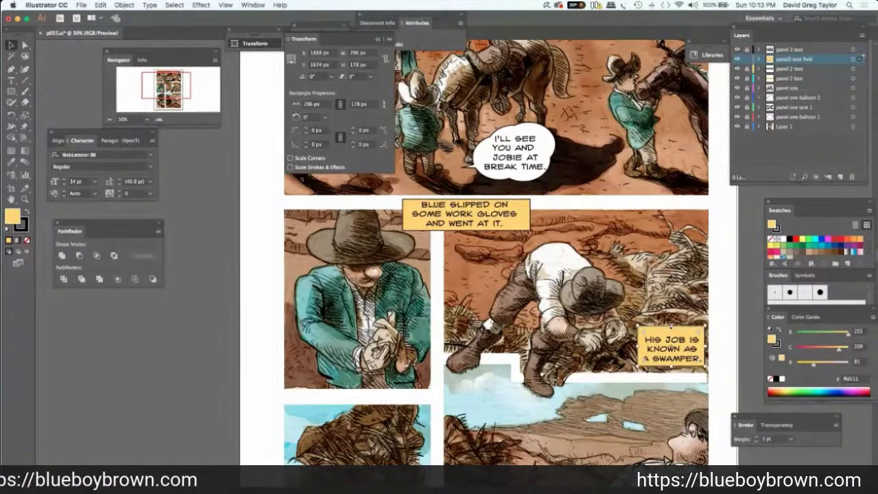
left_click_drag(671, 328, 671, 333)
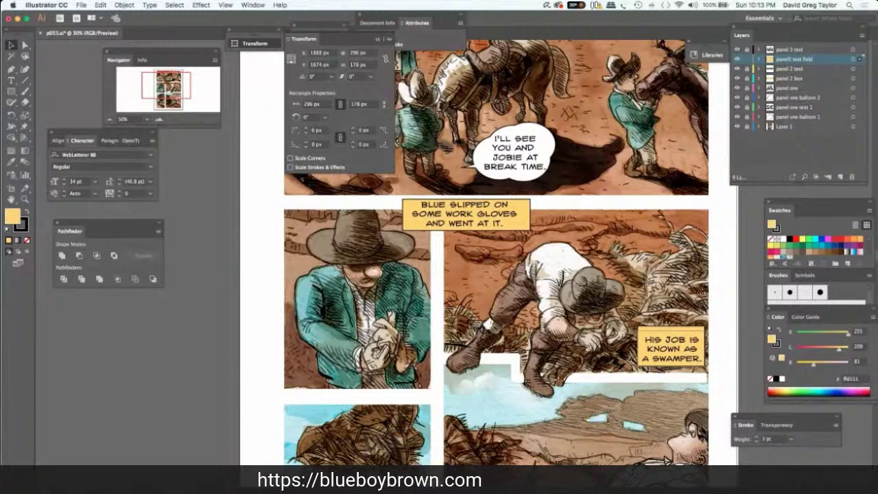
left_click_drag(670, 332, 670, 333)
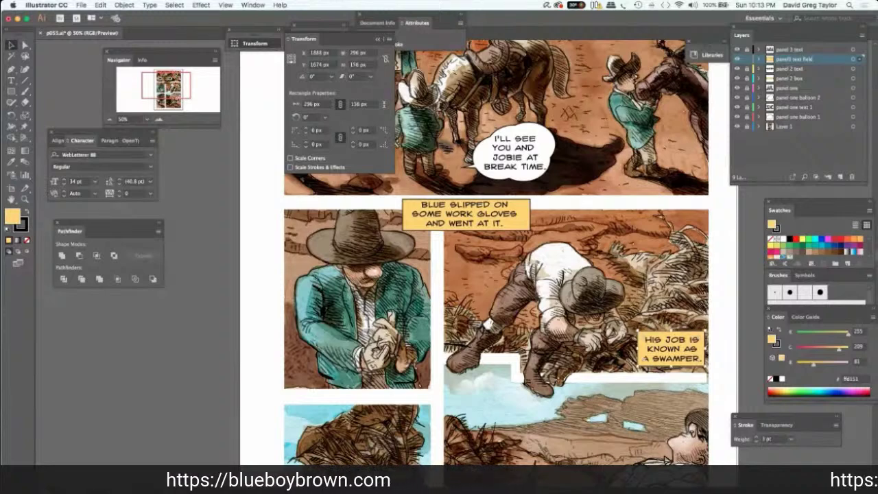
left_click(727, 241)
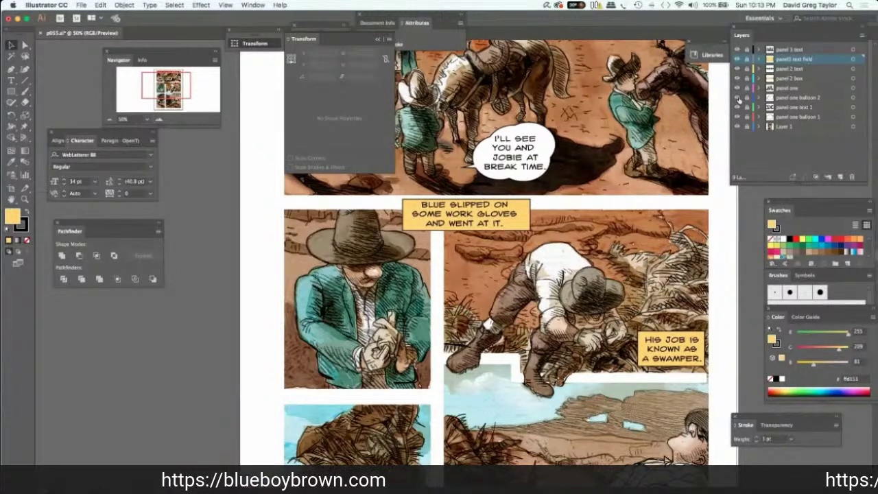
Examine the two third-row panels showing the man carrying brush and the man pulling it.
scroll(665, 461, "down", 2)
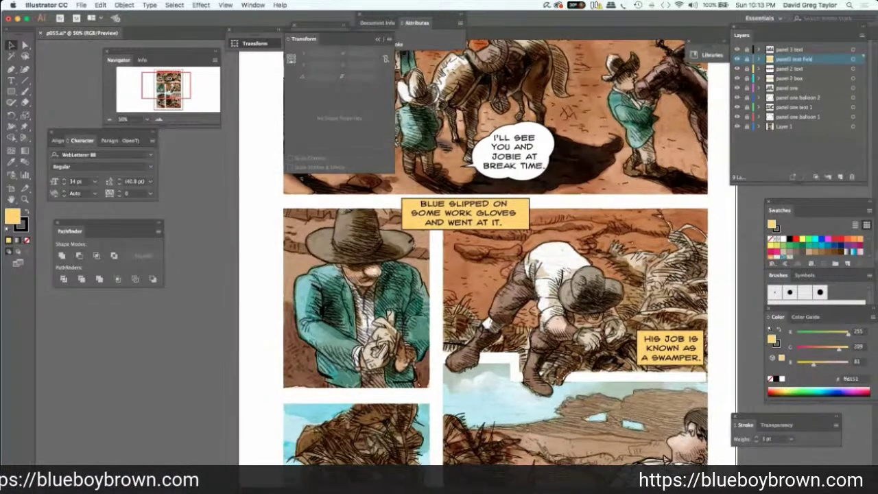
scroll(496, 254, "down", 2)
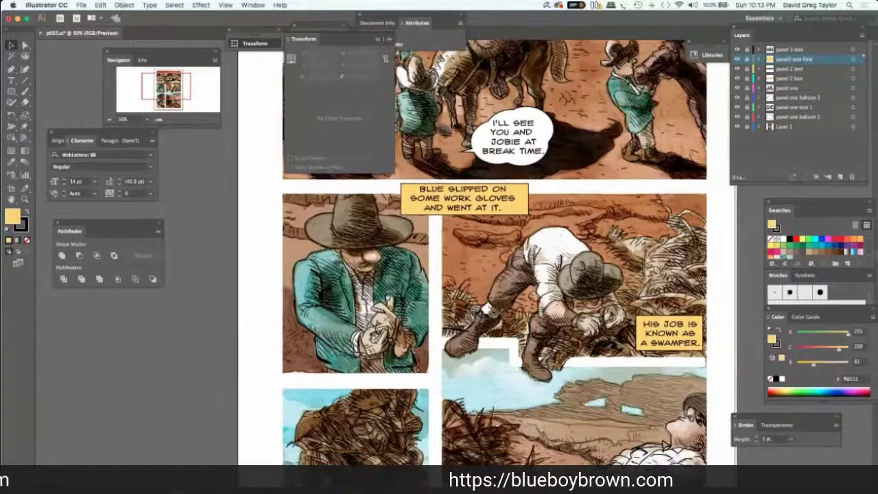
scroll(498, 263, "down", 2)
scroll(440, 294, "down", 2)
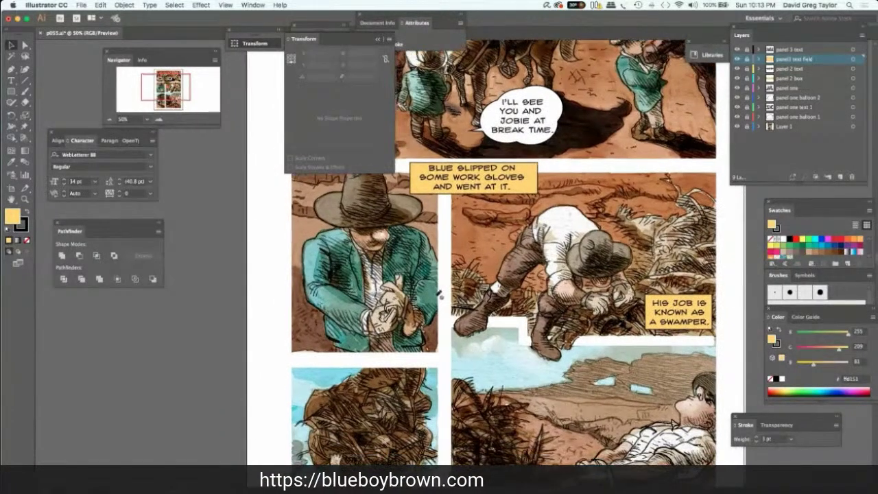
scroll(441, 294, "down", 3)
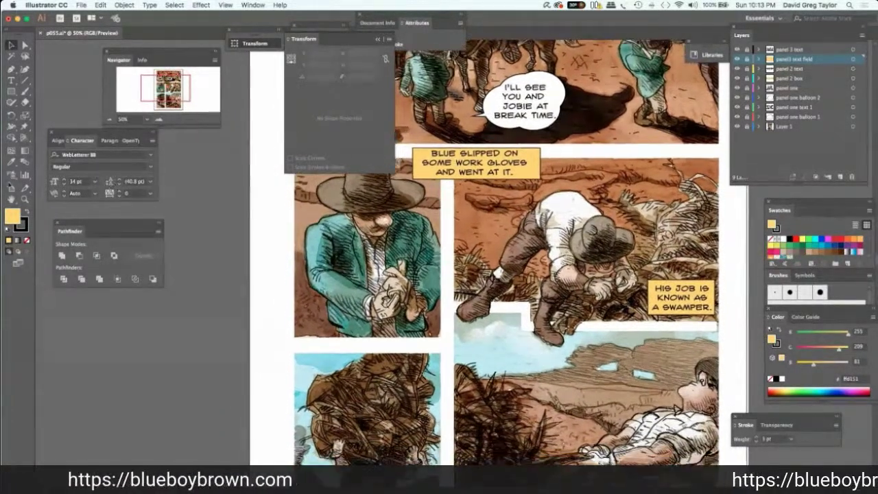
scroll(508, 253, "down", 2)
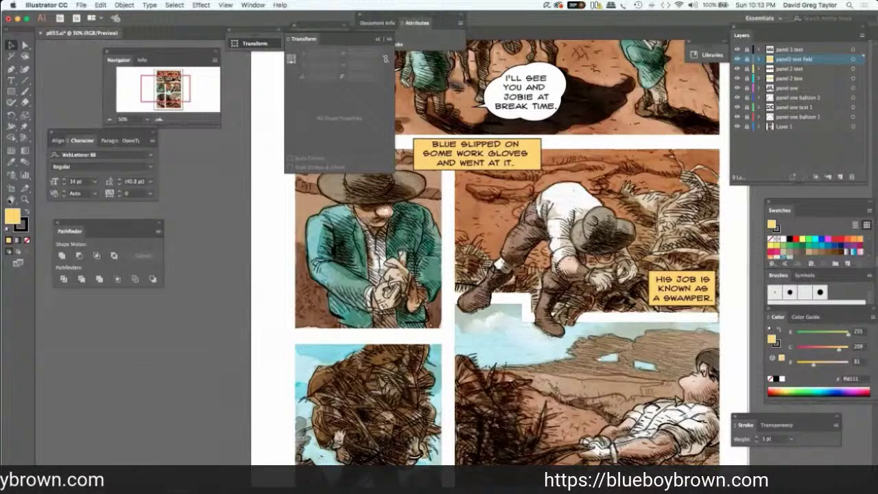
scroll(508, 253, "down", 1)
scroll(508, 253, "down", 4)
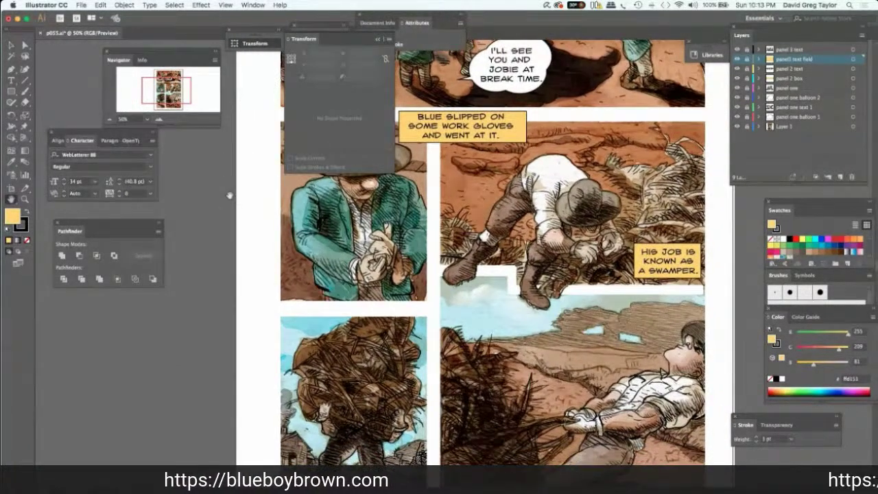
scroll(230, 196, "down", 2)
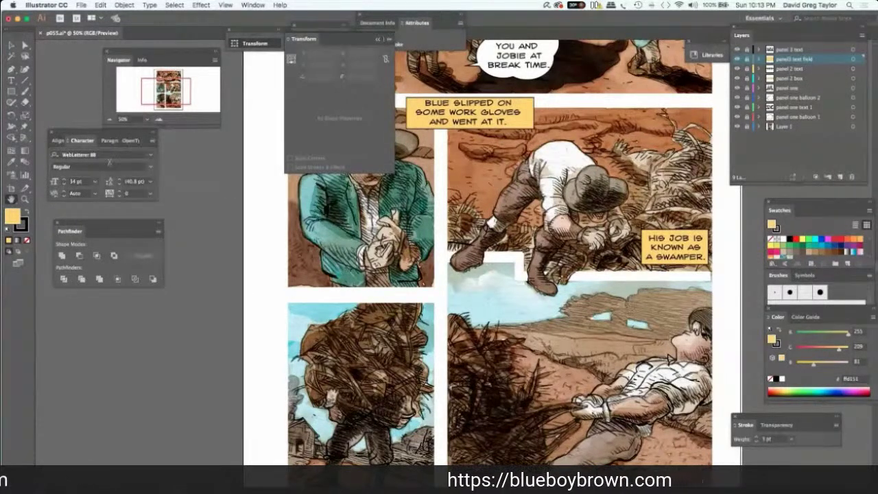
scroll(344, 243, "left", 1)
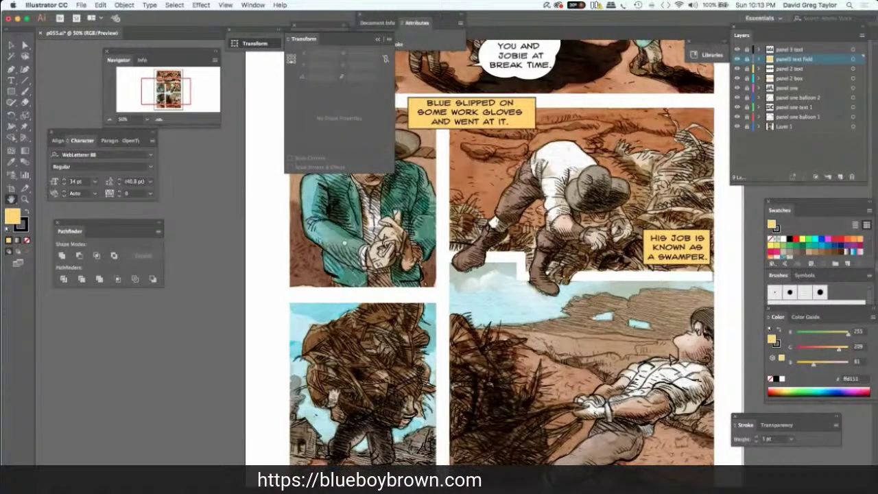
scroll(338, 226, "down", 1)
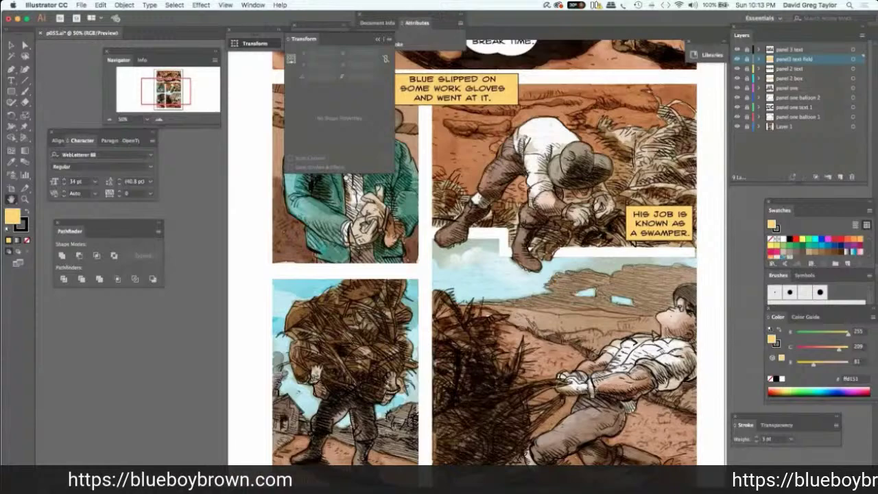
scroll(346, 199, "down", 4)
scroll(353, 177, "left", 2)
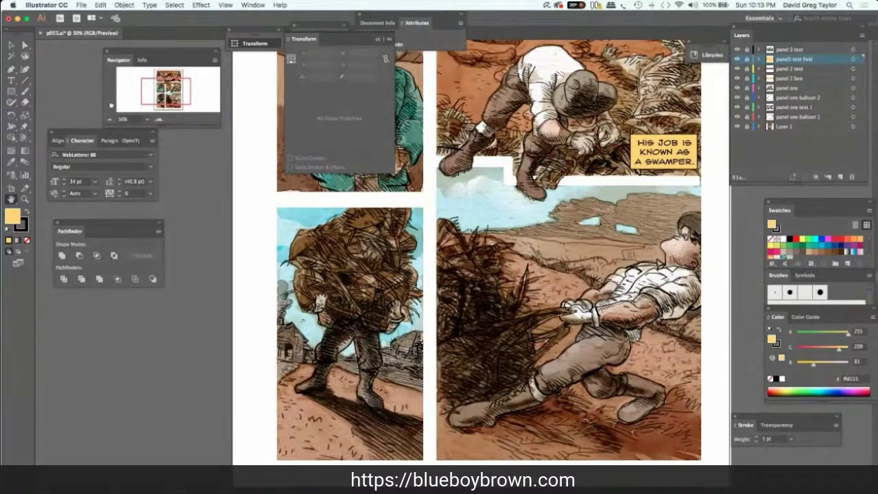
scroll(480, 252, "left", 1)
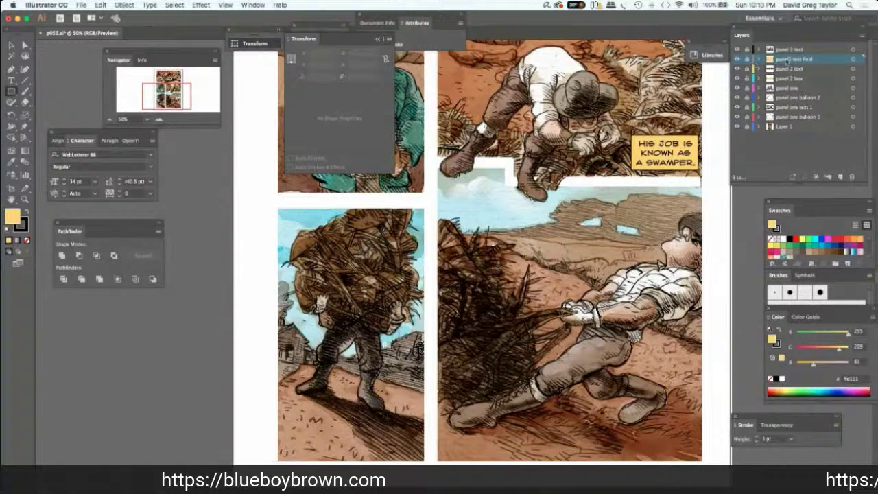
Add a new layer above "panel 3 text" and name it "panel 5 text field".
left_click(791, 50)
key("super+l")
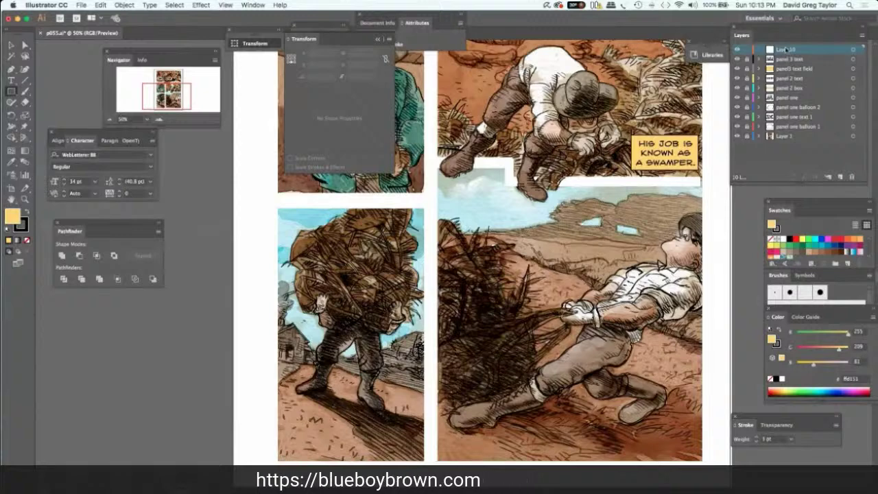
type("panel")
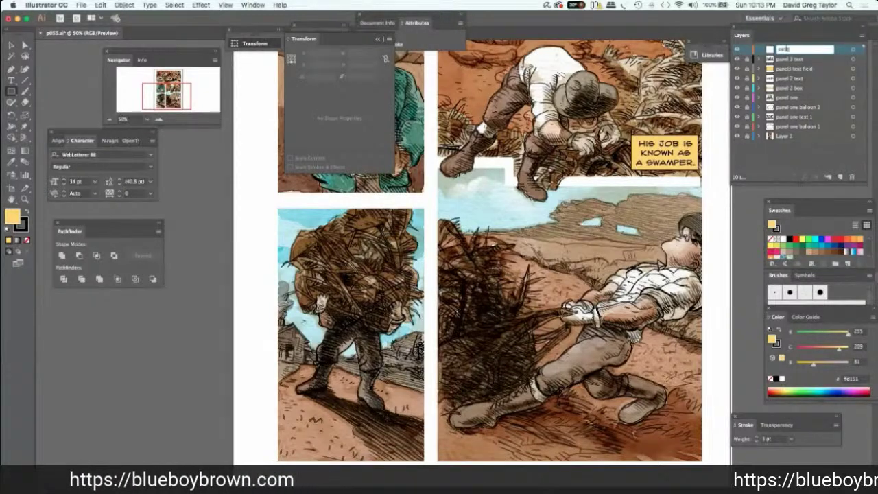
type(" 4")
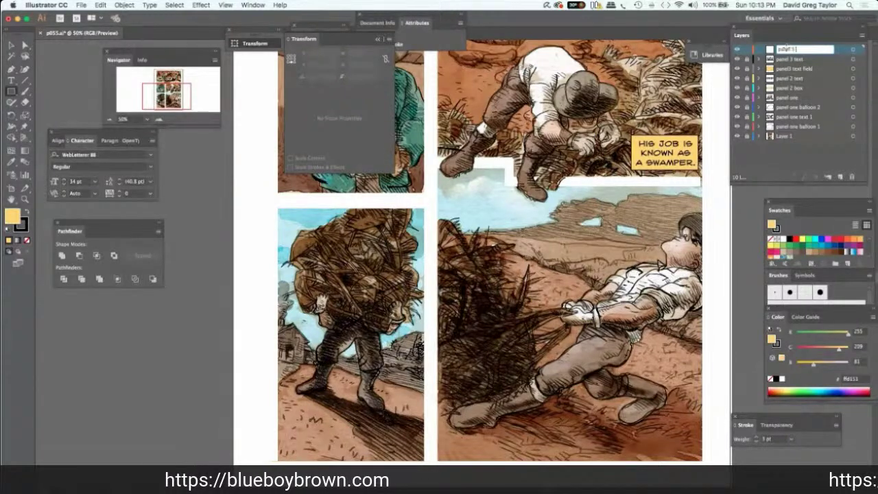
type("text f")
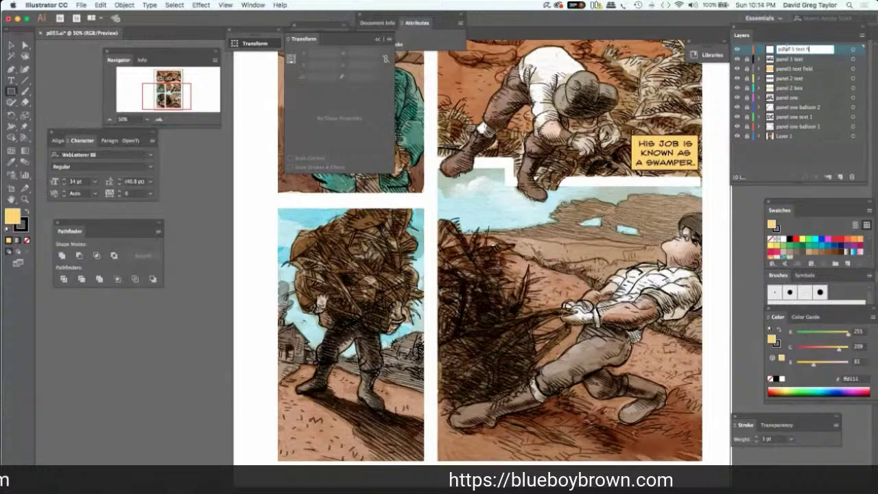
type("ield")
key("Return")
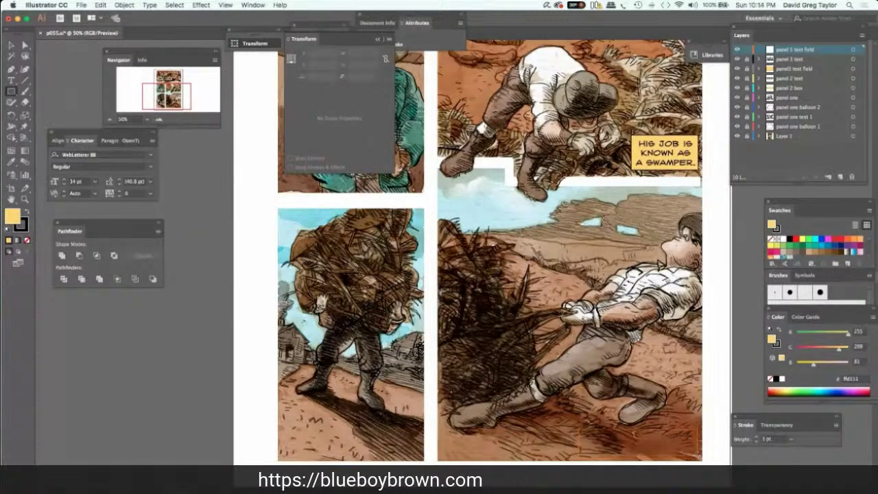
Draw a yellow caption box about 681 by 117 px in the lower right corner of the panel showing the man pulling brush.
key("super+f")
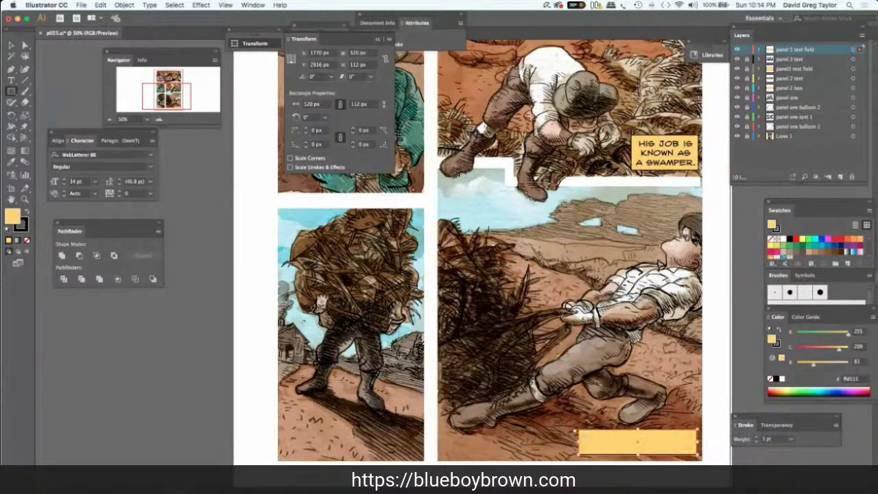
mouse_move(577, 431)
left_mouse_down()
mouse_move(582, 442)
mouse_move(578, 432)
left_mouse_up()
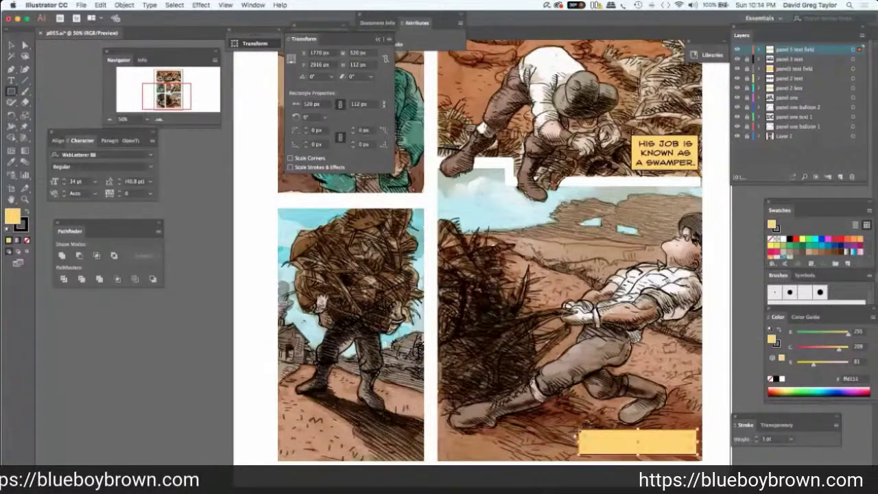
left_click_drag(578, 432, 541, 428)
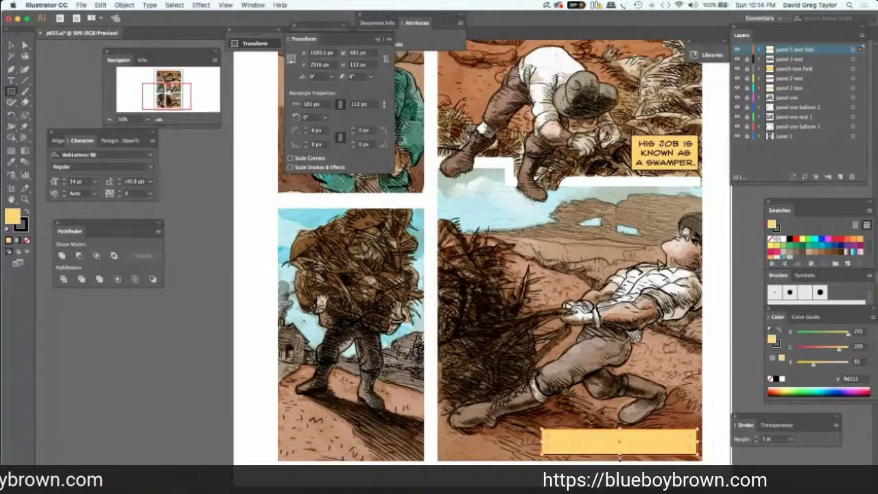
left_click_drag(619, 455, 619, 459)
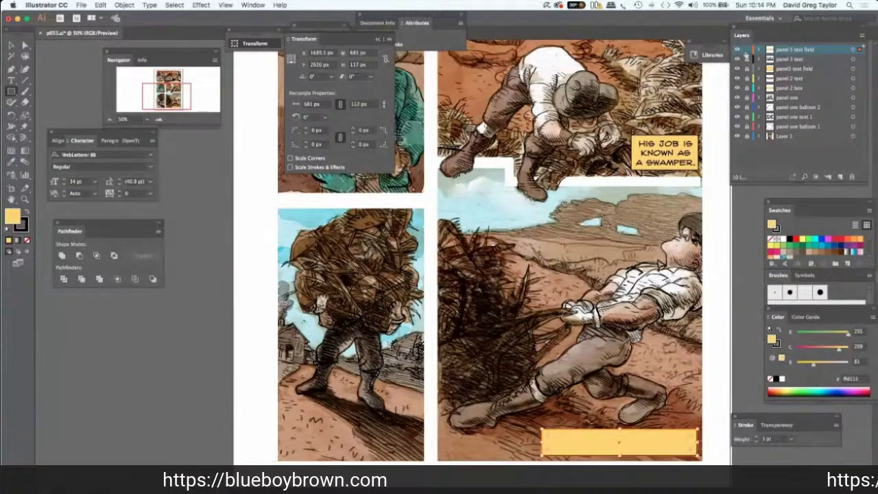
Lock the "panel 5 text field" layer and add a layer named "panel 5 text" above it.
left_click(840, 178)
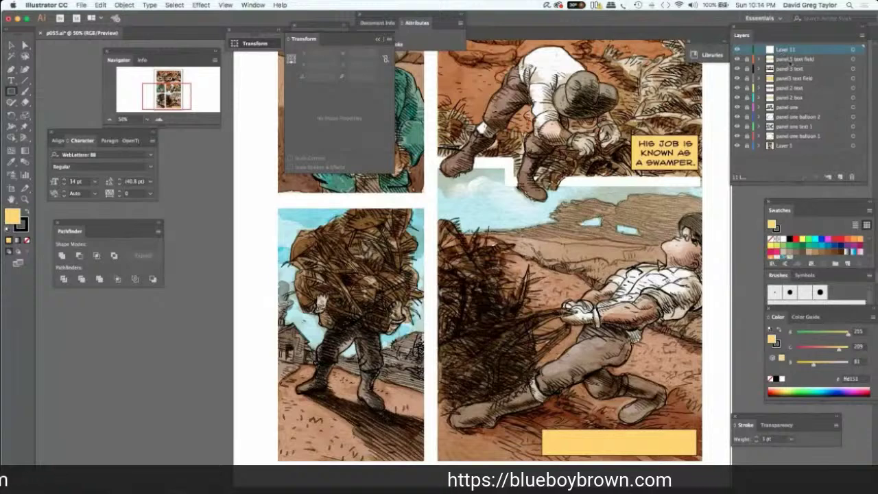
double_click(789, 51)
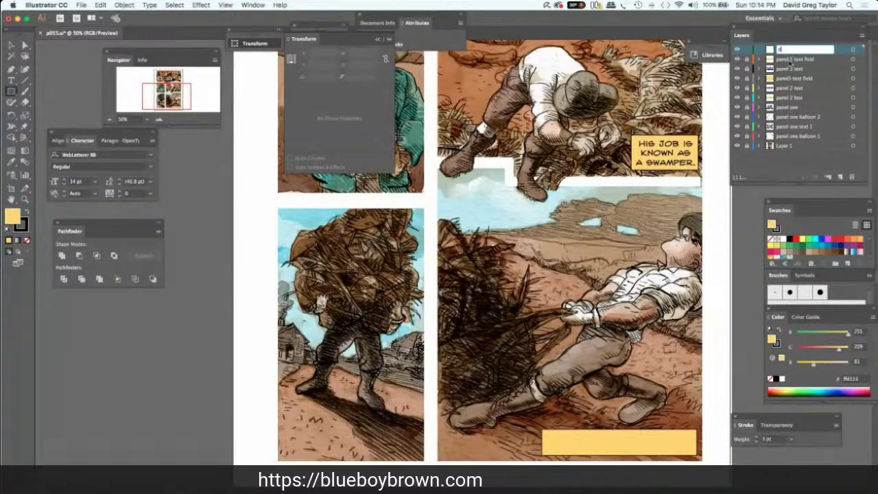
type("panel 5 text")
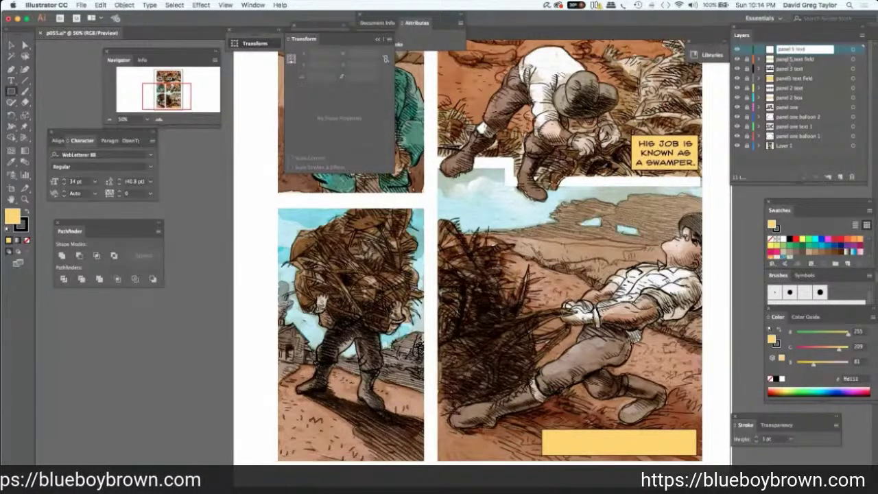
key("Return")
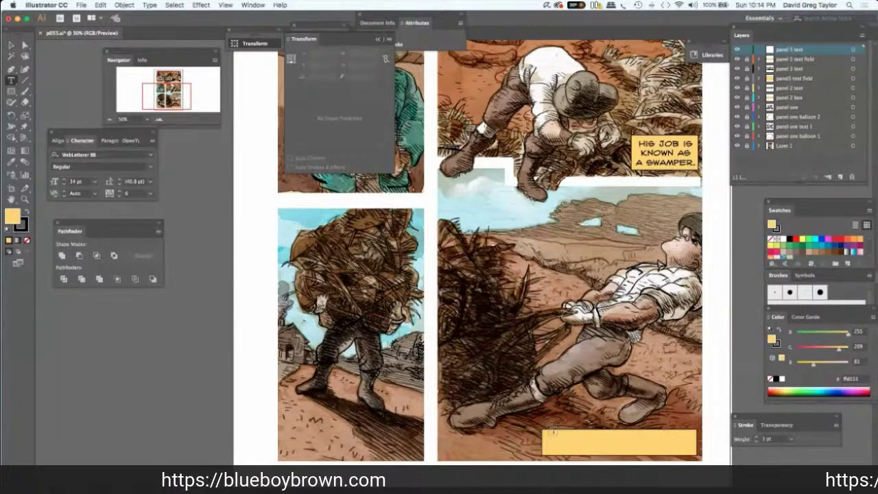
Letter "CLEARING BRUSH SO LOG WAGONS" on the "panel 5 text" layer and move its start inside the fifth panel's caption box.
left_click(554, 438)
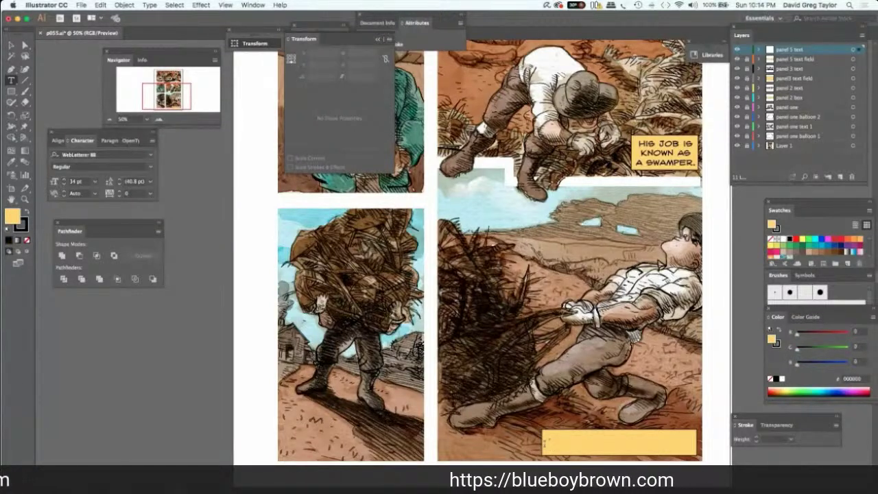
left_click(544, 443)
type("CLE")
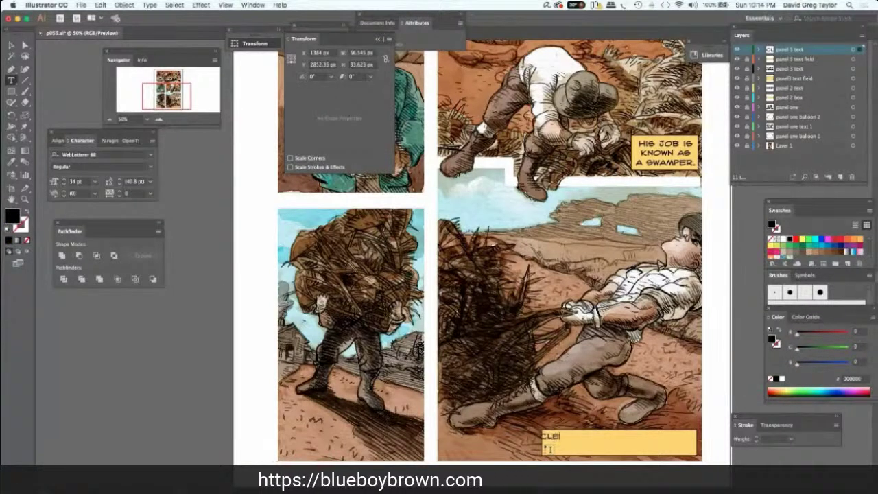
type("ARING")
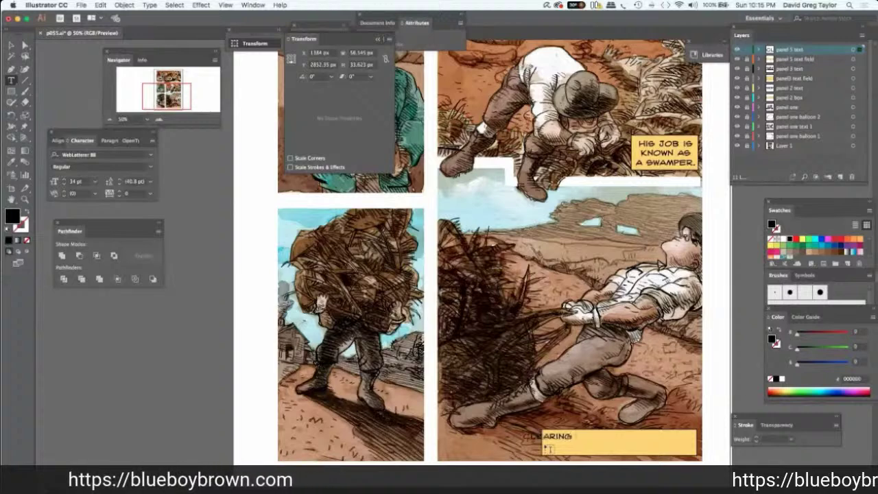
type(" BRUSH")
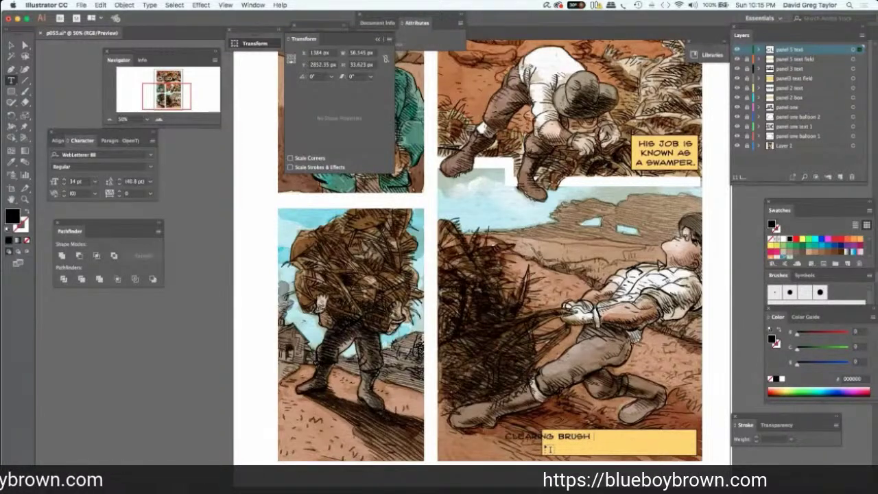
type(" SO LOG")
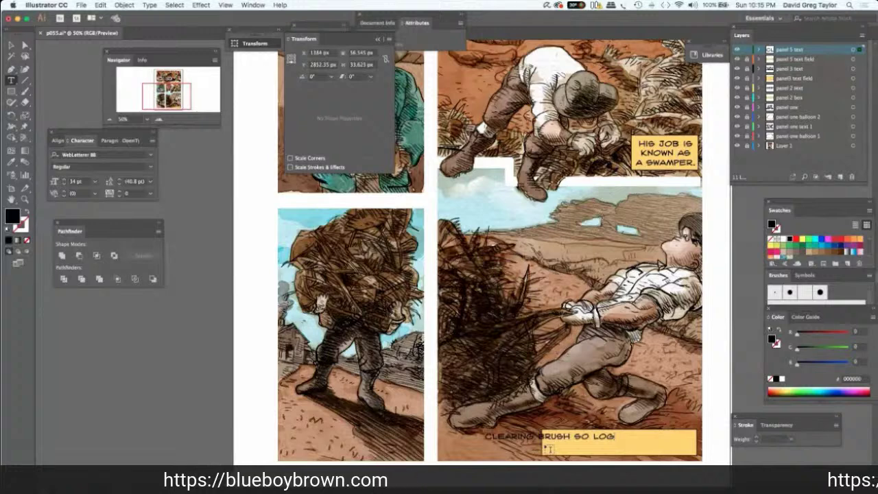
type(" WAGONS")
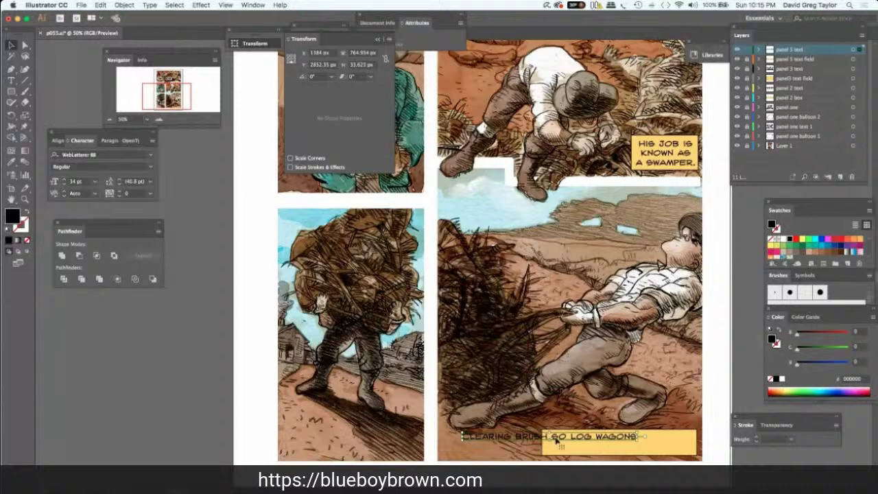
mouse_move(586, 438)
left_mouse_down()
mouse_move(651, 440)
mouse_move(568, 450)
left_mouse_up()
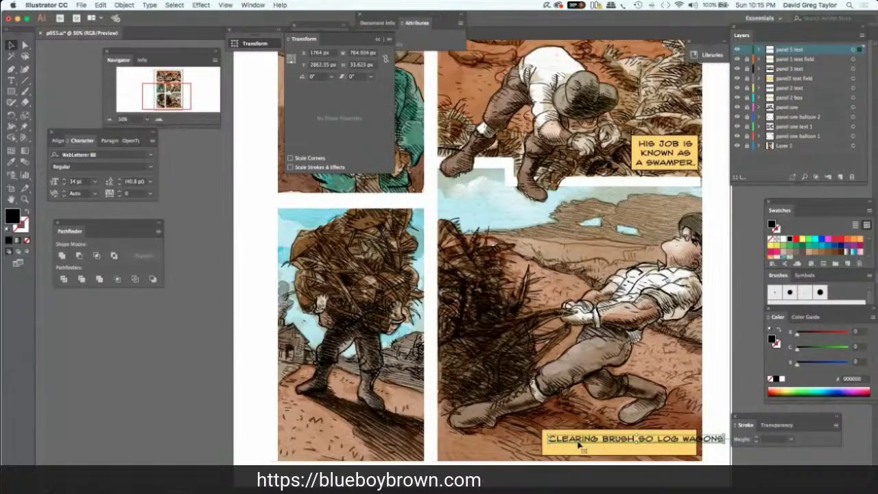
left_click_drag(579, 446, 580, 442)
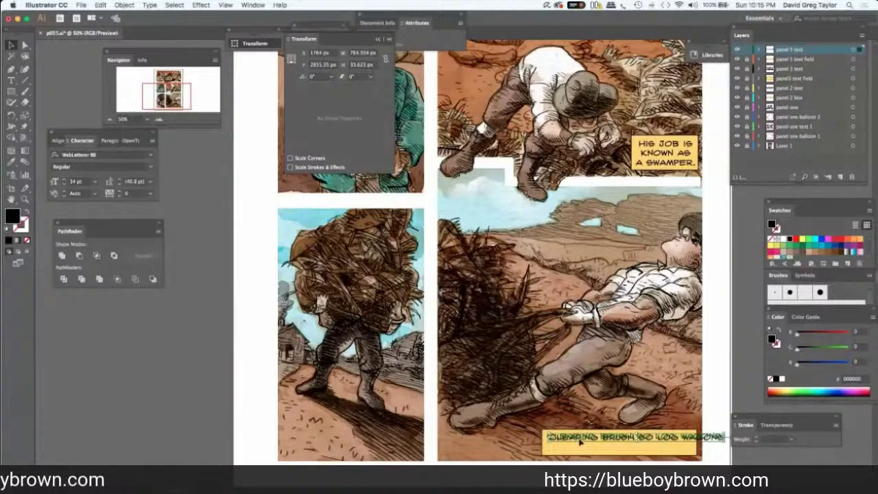
Break the fifth panel's caption before "WAGONS" and complete the second line as "WAGONS CAN GET THROUGH.".
key("t")
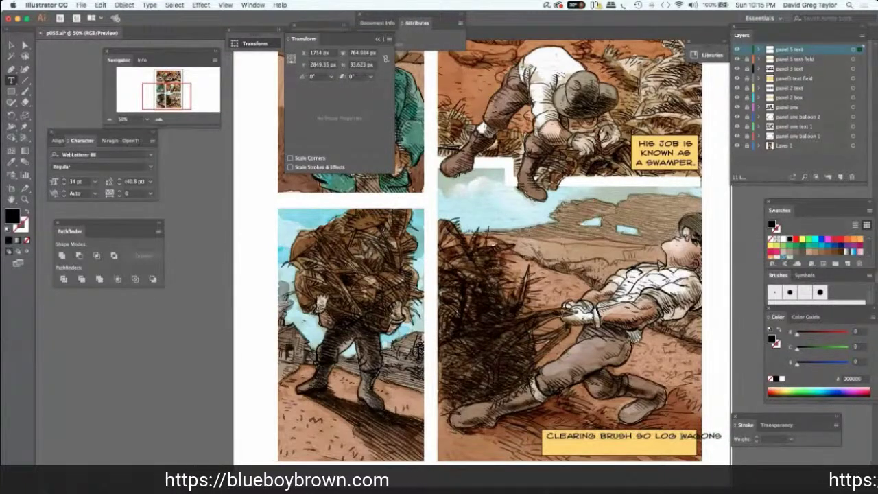
left_click(681, 436)
key("Return")
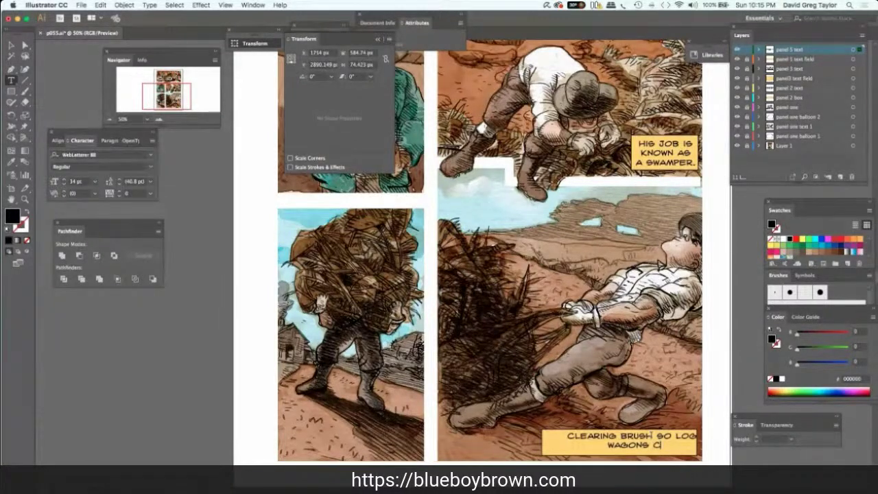
type("THROU")
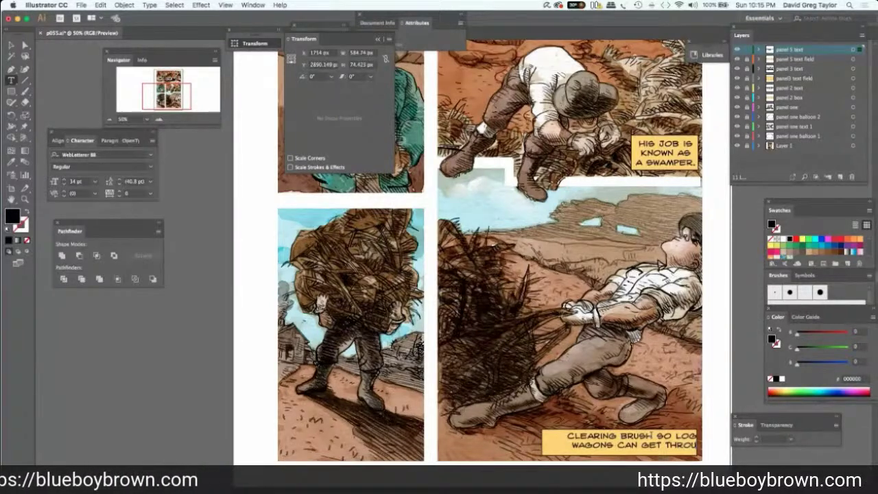
type("GH")
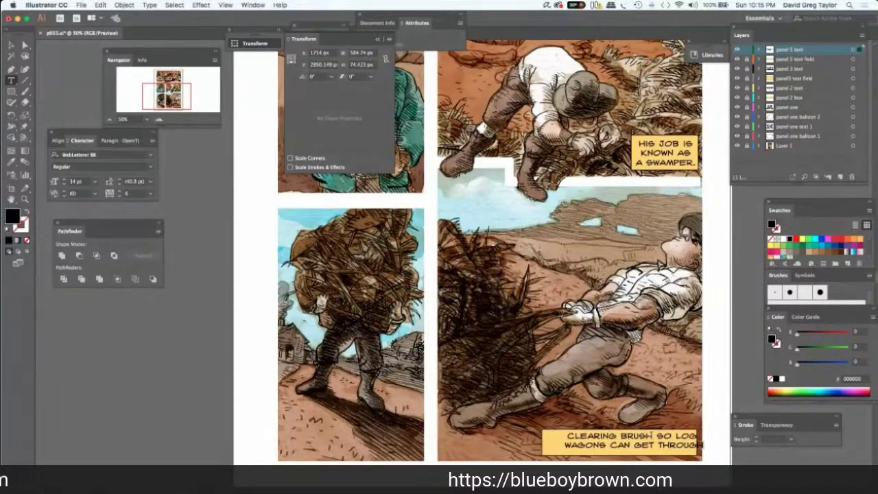
type(".")
key("Escape")
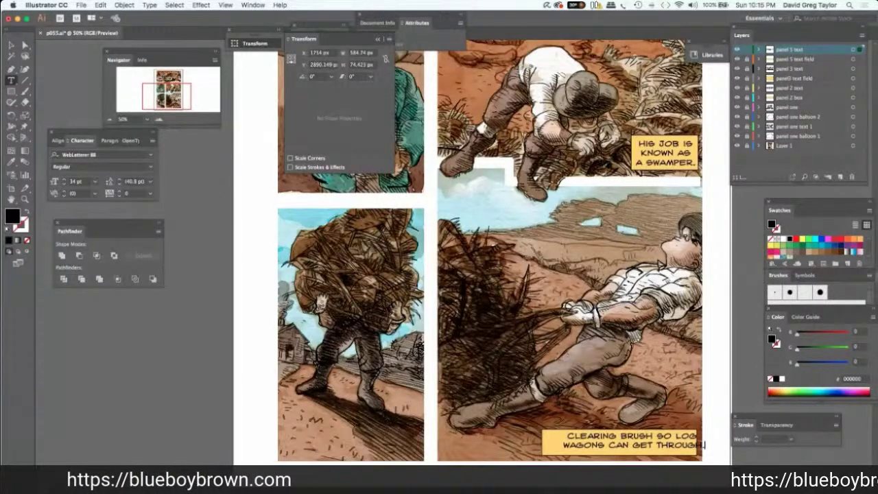
Move the two-line caption so it sits centred inside the fifth panel's yellow box, and deselect it.
left_click(599, 444)
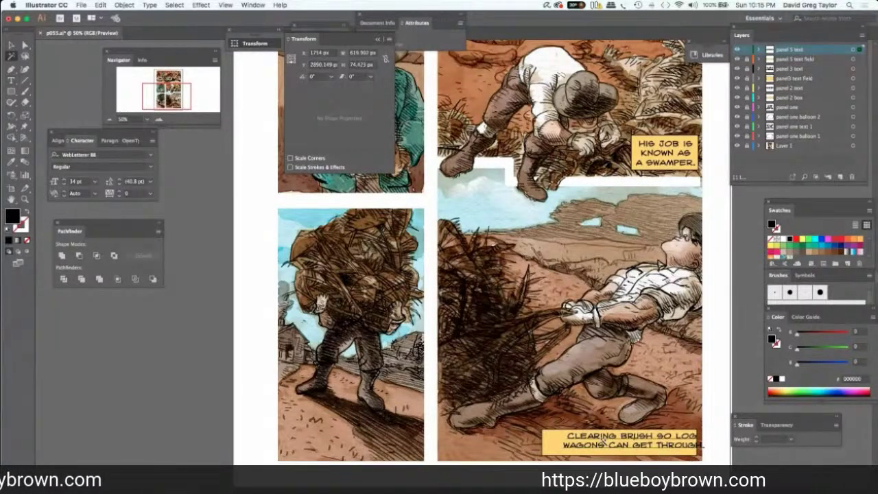
left_click(564, 410)
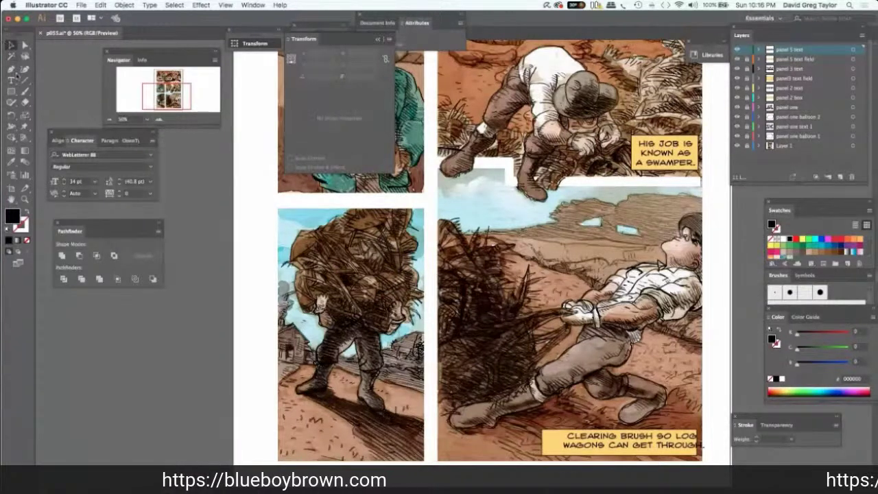
left_click(585, 449)
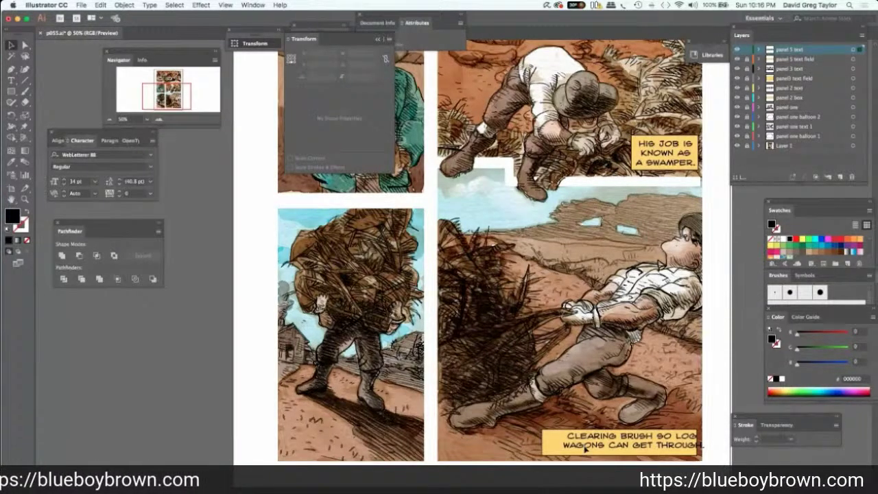
left_click_drag(580, 445, 568, 460)
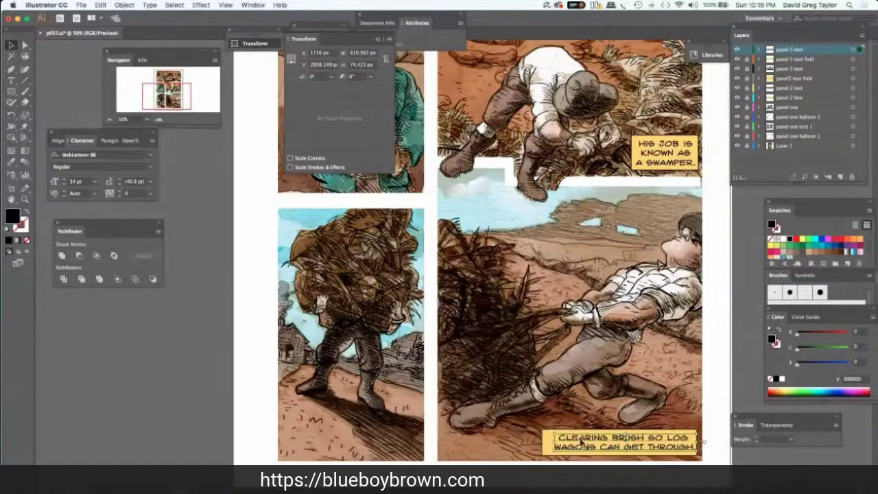
mouse_move(582, 440)
left_mouse_down()
mouse_move(575, 451)
mouse_move(574, 441)
left_mouse_up()
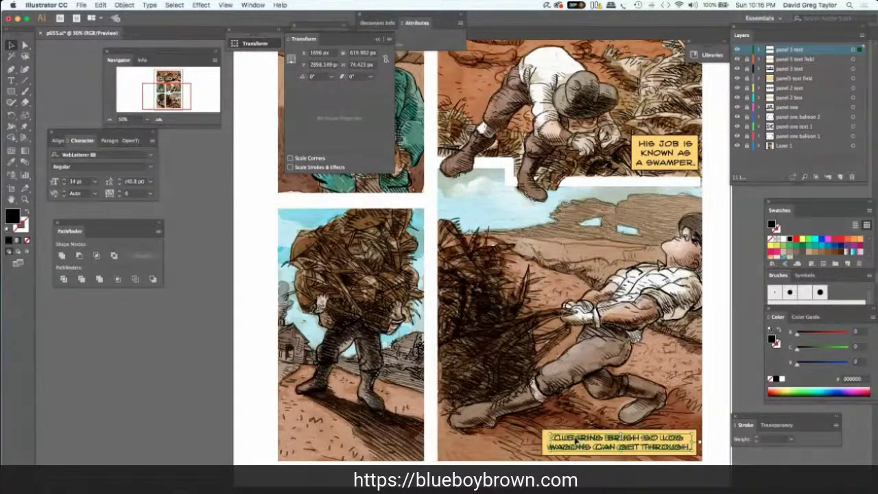
left_click_drag(575, 440, 575, 439)
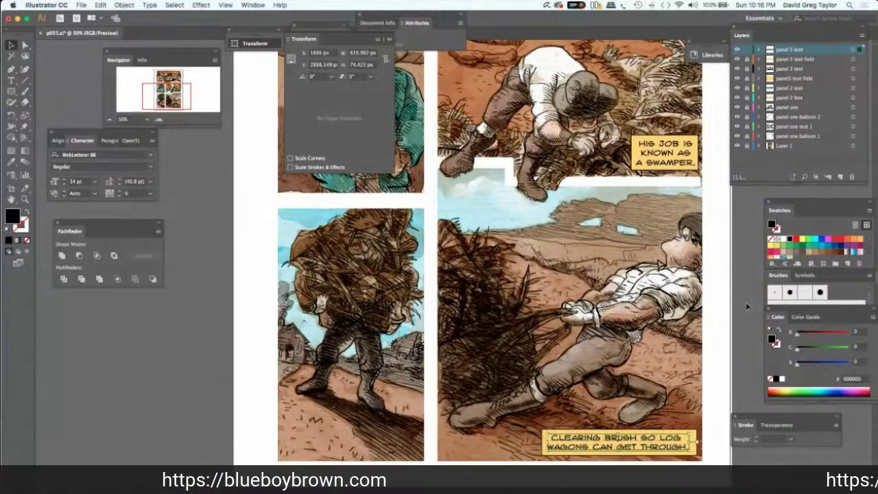
left_click(752, 296)
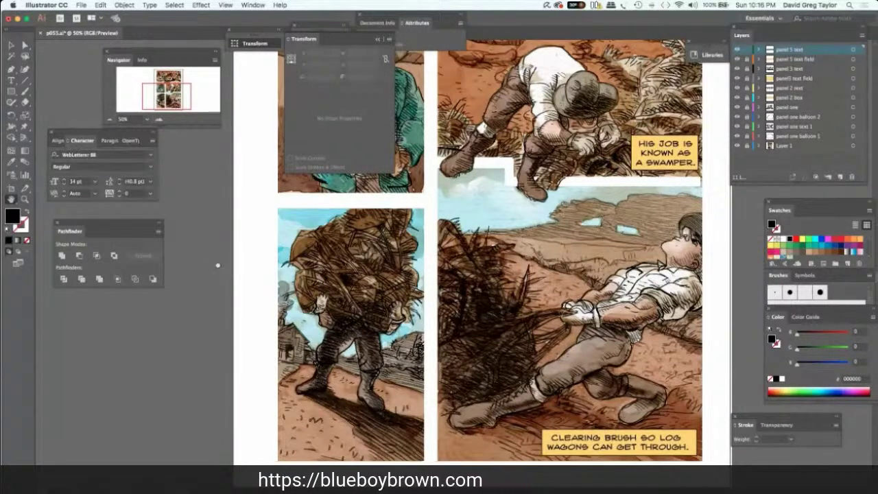
scroll(218, 265, "down", 3)
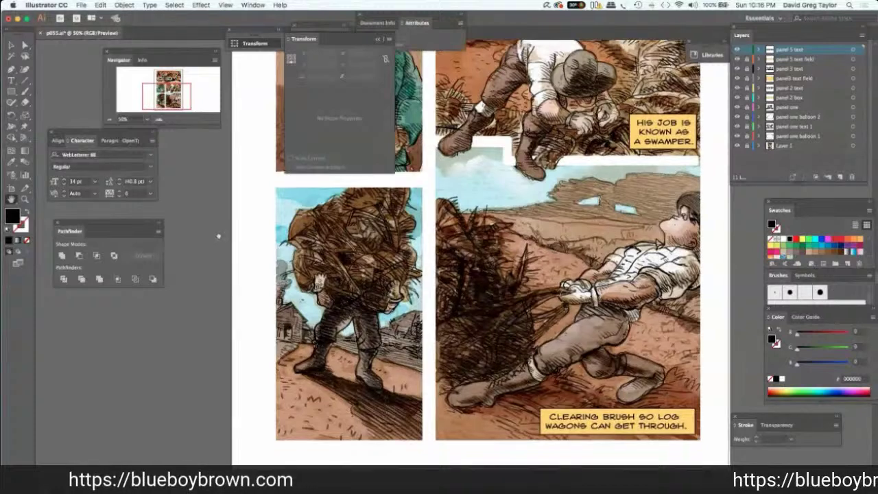
scroll(218, 236, "down", 1)
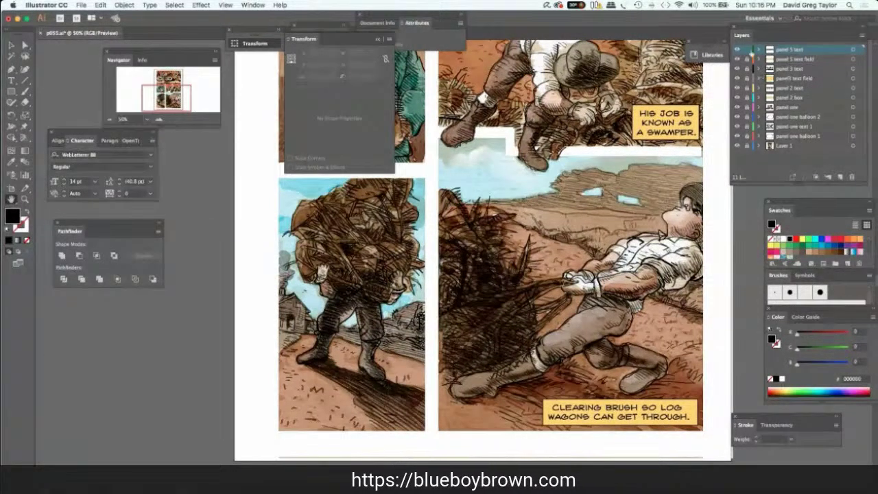
Add a layer named "copyright" above the "panel 5 text" layer.
left_click(840, 177)
double_click(789, 49)
type("lines")
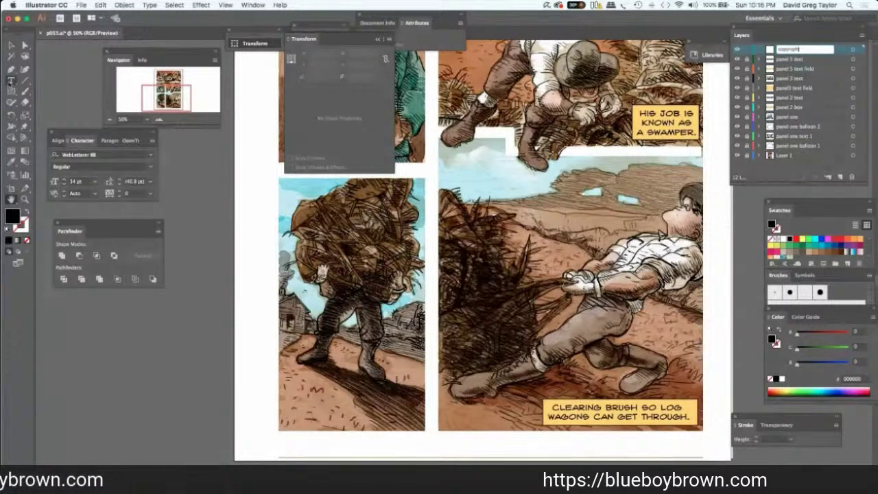
key("Return")
Start a 24 pt text line below the fifth panel's caption box and insert a copyright symbol as its first character.
left_click(11, 80)
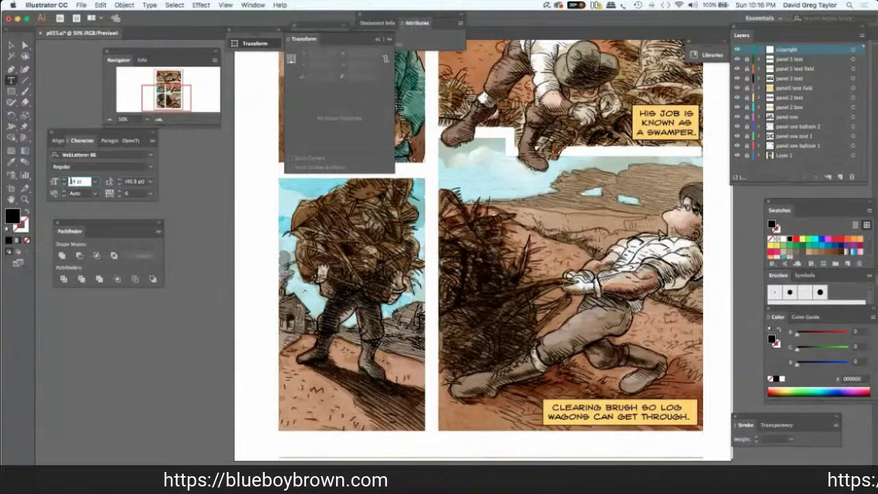
type("36")
key("Return")
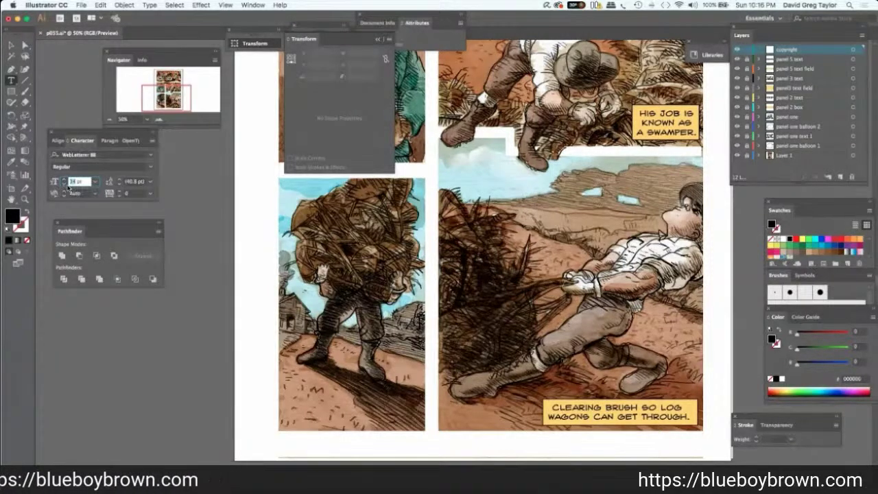
type("24")
key("Return")
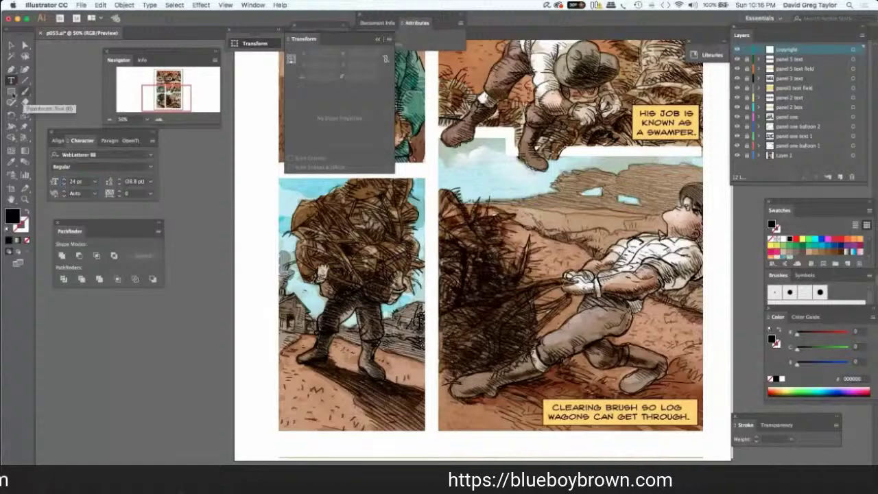
left_click(591, 444)
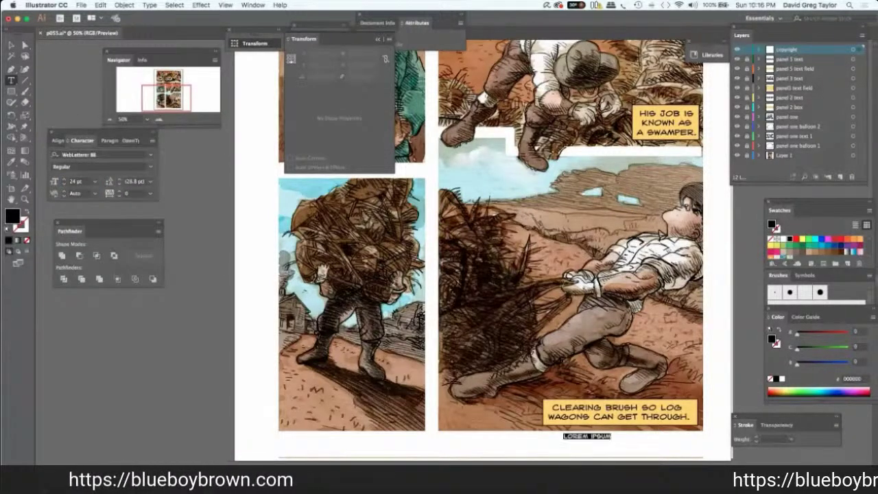
left_click(149, 4)
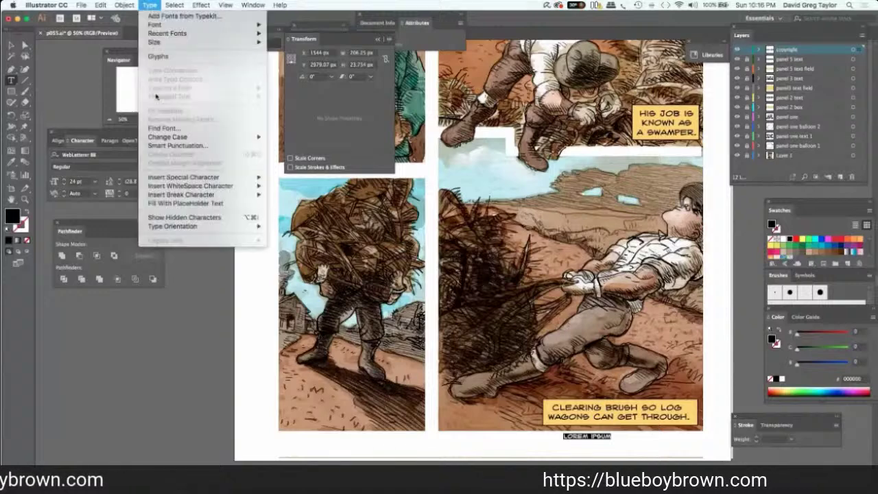
mouse_move(165, 180)
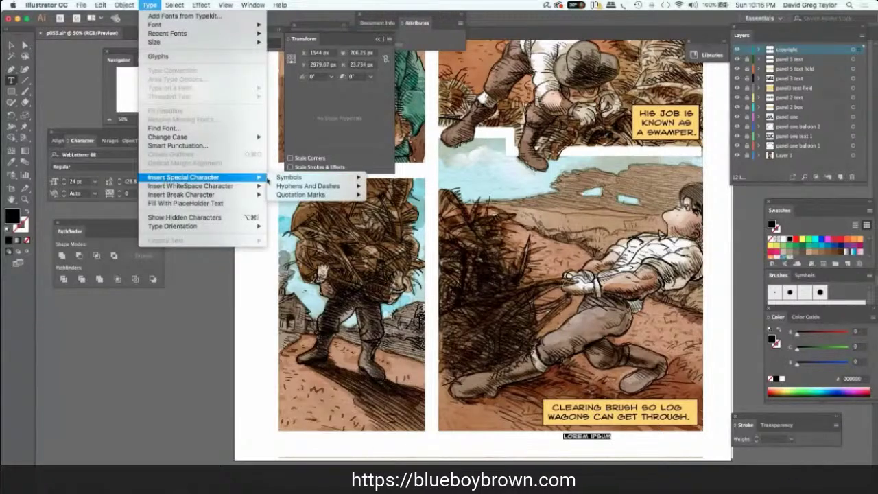
mouse_move(288, 177)
left_click(405, 186)
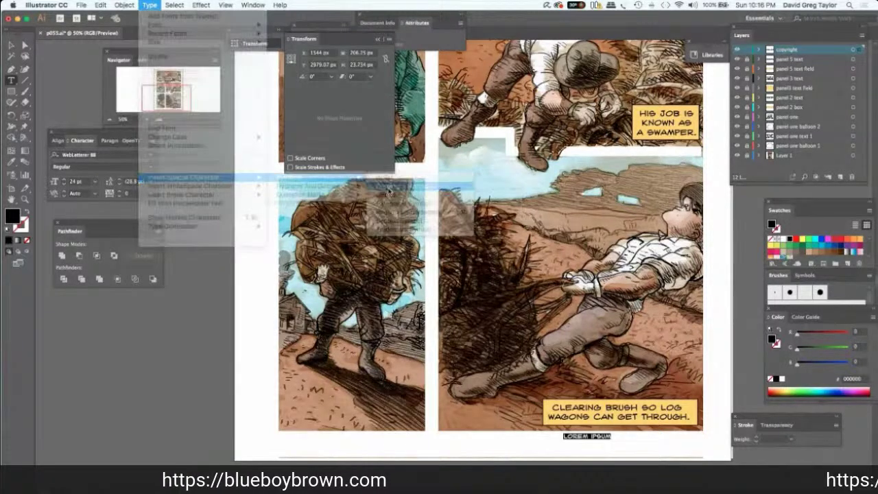
Complete the copyright line with 2020 and the author's full name, and align its end with the fifth panel's right edge.
type("202")
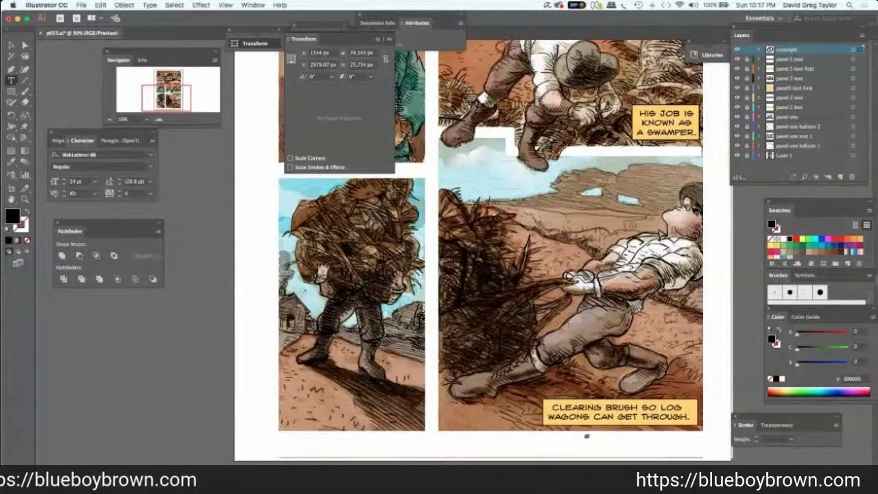
type("0")
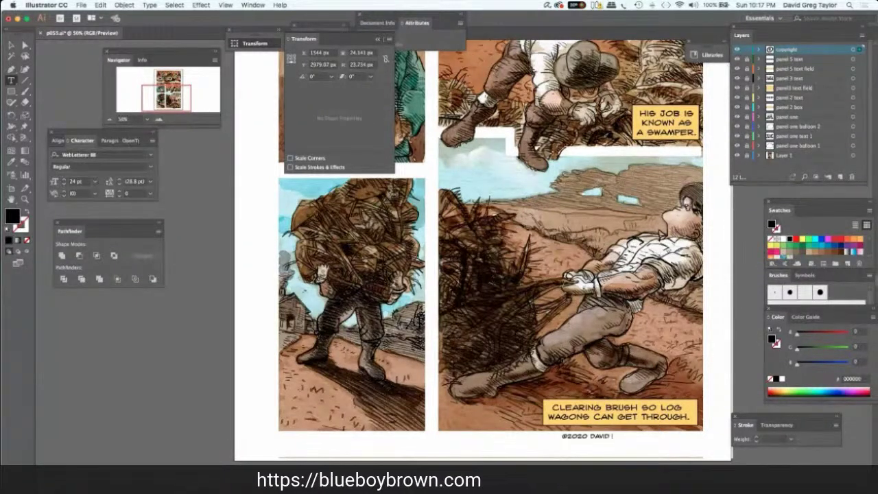
type(" DAVID GREG TAYLOR")
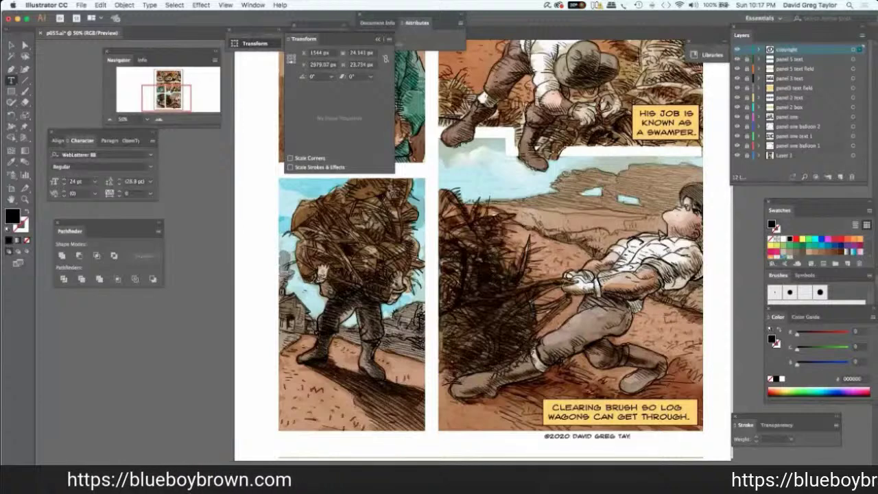
left_click(11, 45)
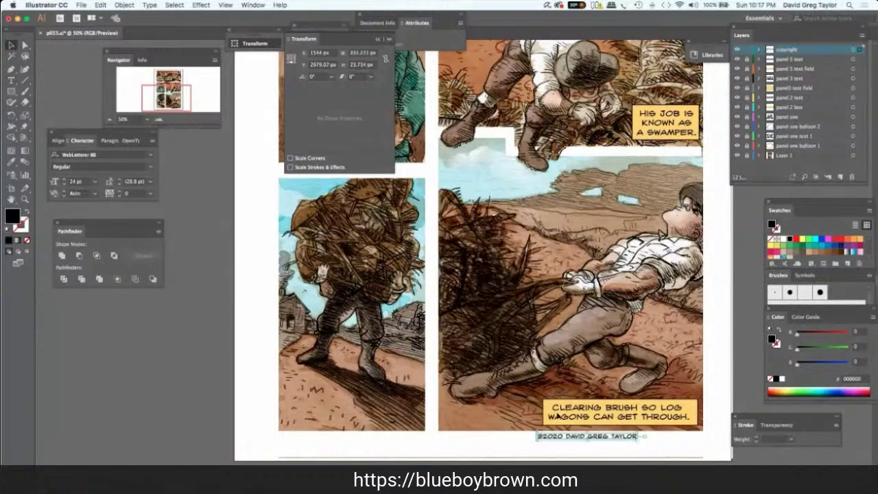
left_click_drag(601, 443, 634, 442)
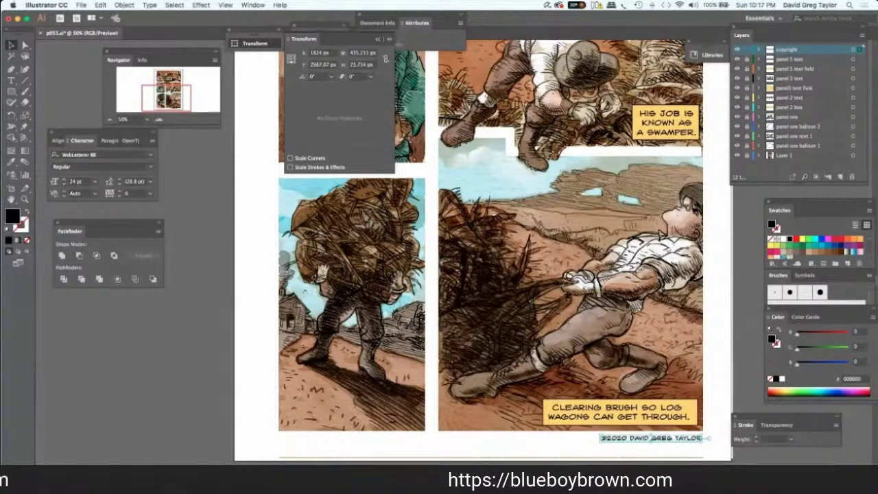
key("super+shift+a")
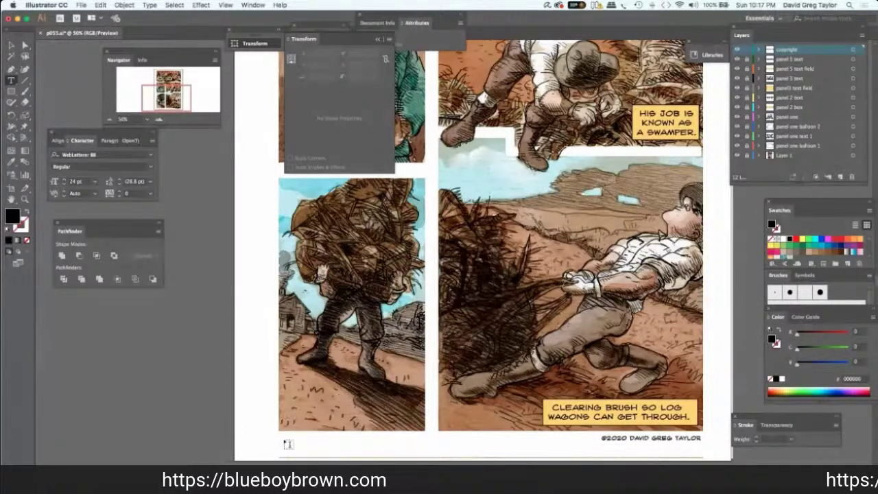
Letter "BLUEBOYBROWN.COM" below the fourth panel, align its start with the panel's left edge, and deselect it.
left_click(288, 444)
type("55")
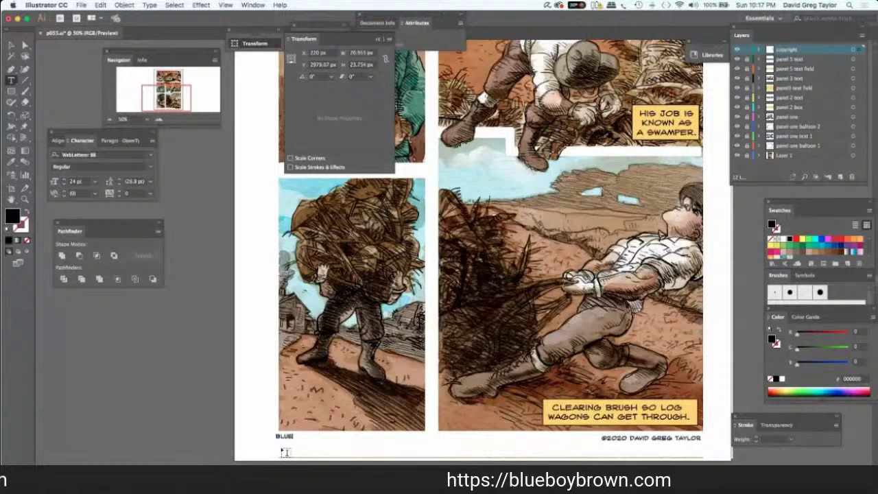
type("UEBOY!")
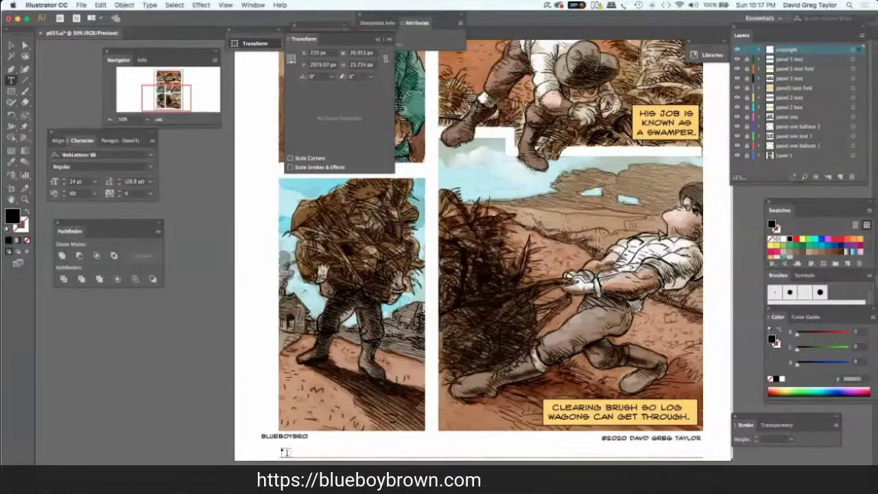
type("ROWN.COM")
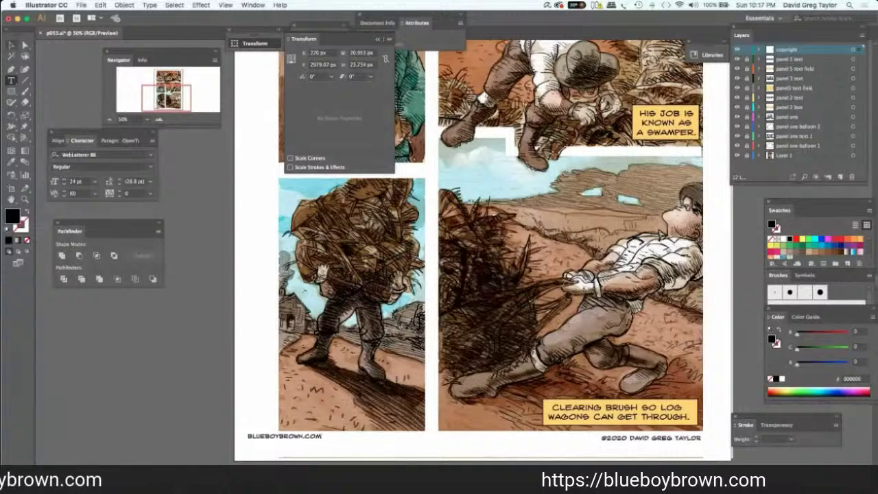
left_click(13, 45)
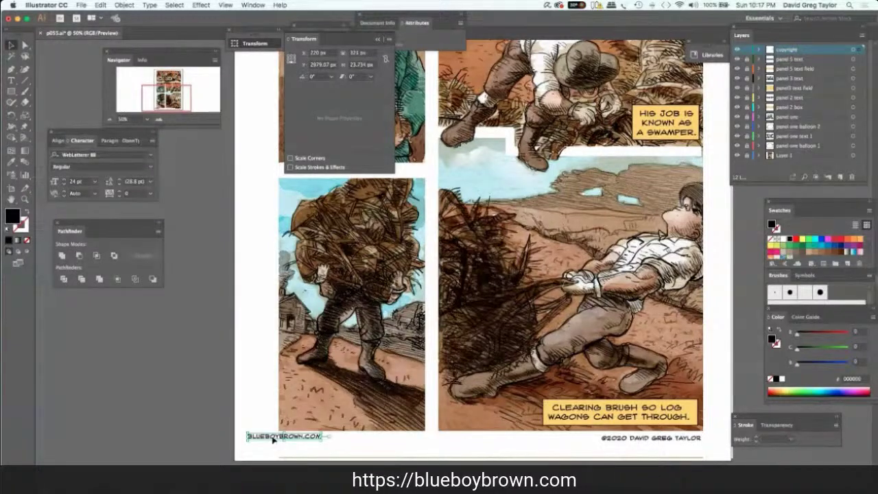
left_click_drag(300, 443, 305, 441)
left_click(185, 369)
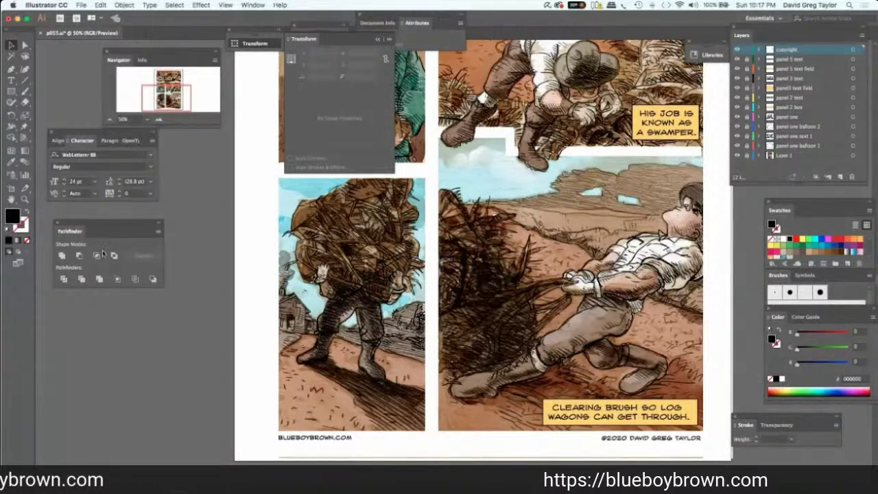
Hide the Transform panel's extra options and collapse the panel so it uncovers the page.
key("super+minus")
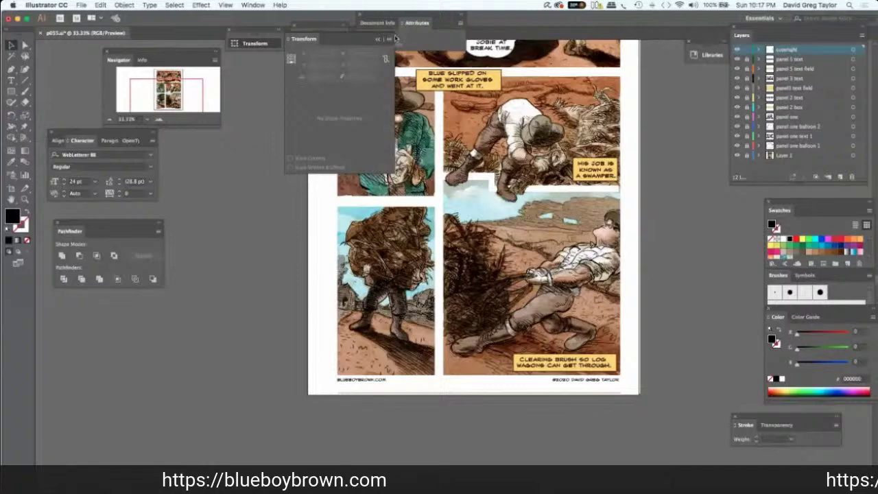
left_click(391, 38)
left_click(375, 53)
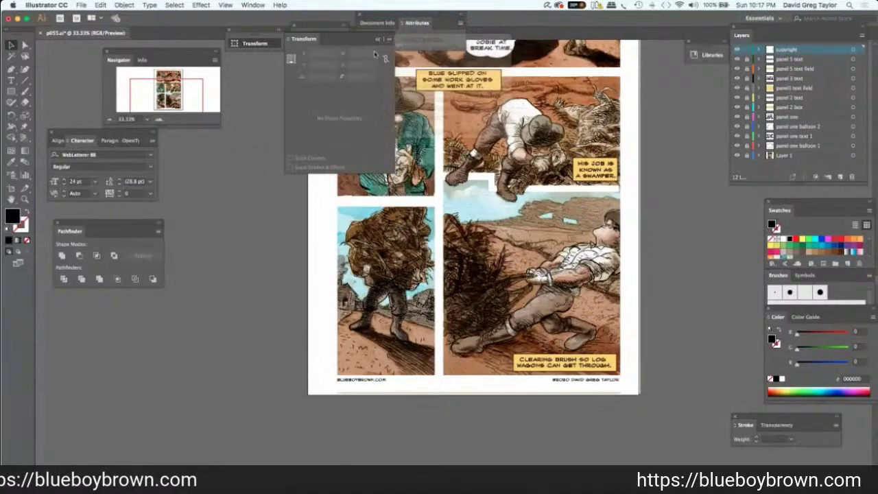
left_click(389, 39)
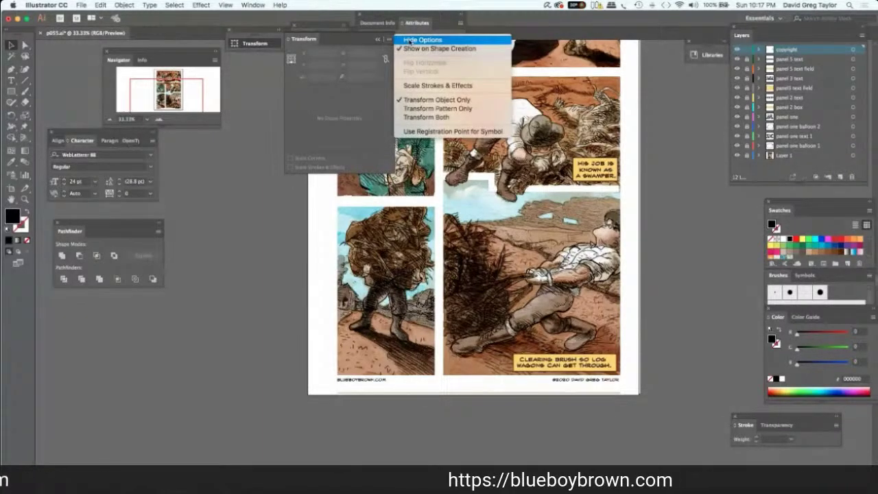
left_click(410, 40)
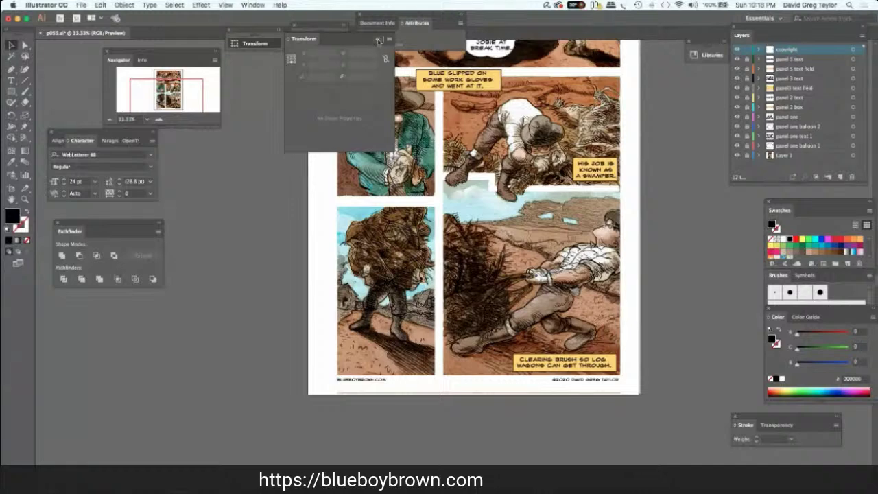
left_click(378, 40)
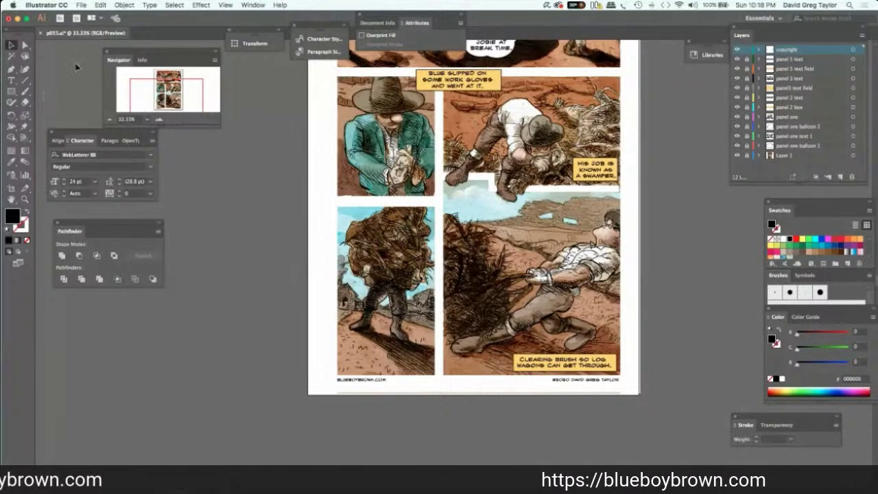
Set up Export for Screens with the suffix "p055" for the PNG and "p055.2" for the PNG 8 version.
left_click_drag(146, 90, 170, 83)
key("super+minus")
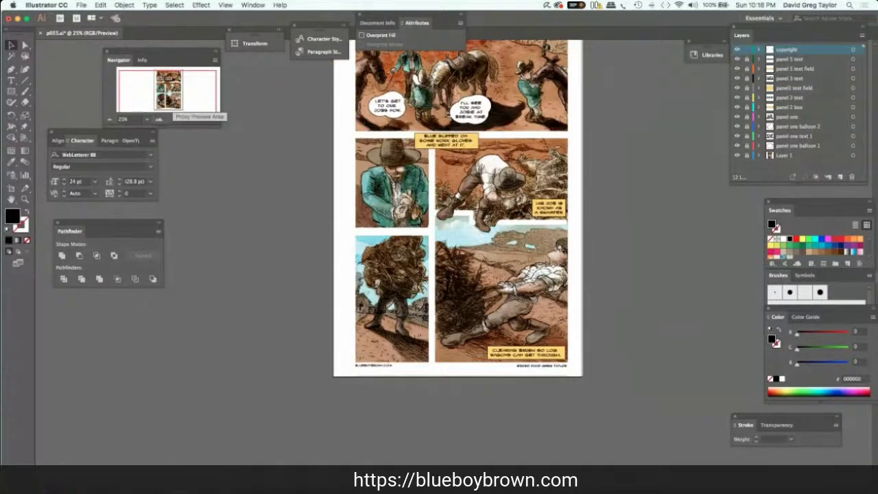
left_click_drag(170, 83, 159, 116)
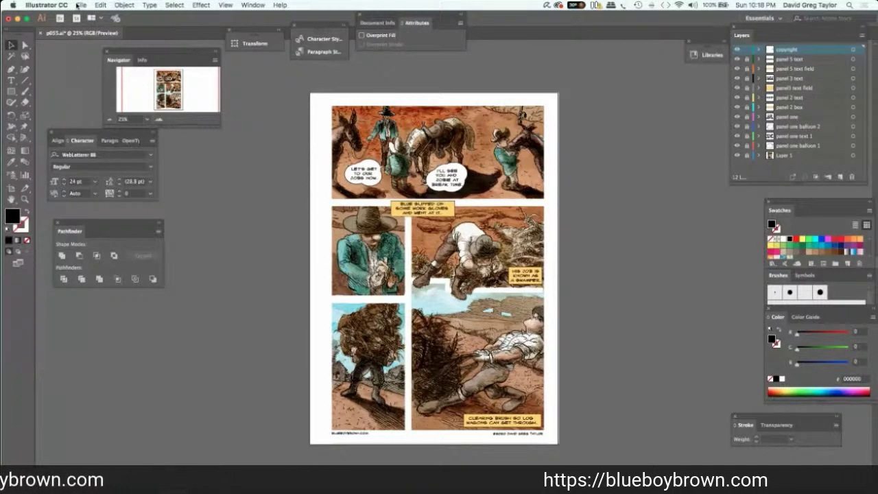
left_click(80, 6)
mouse_move(93, 154)
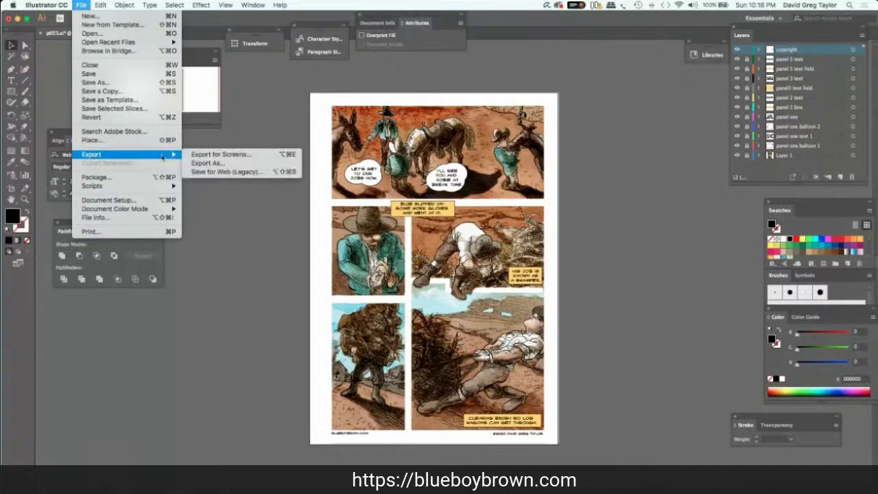
left_click(209, 155)
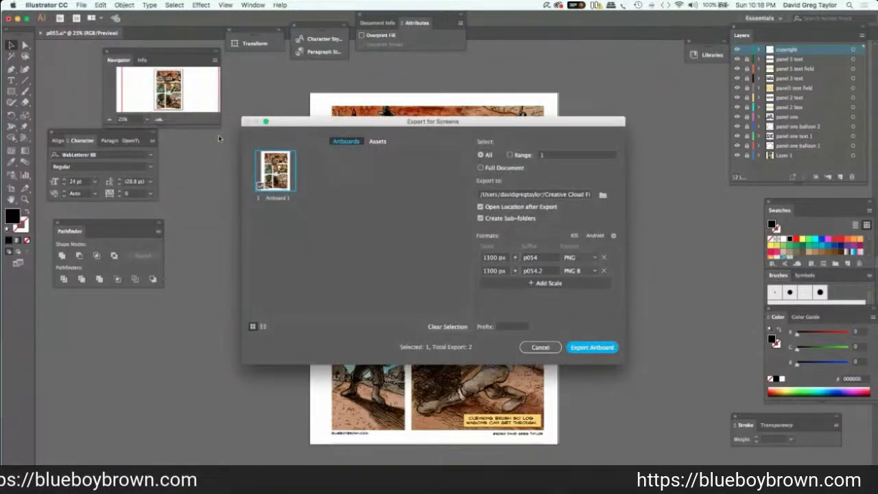
left_click(538, 258)
type("p05")
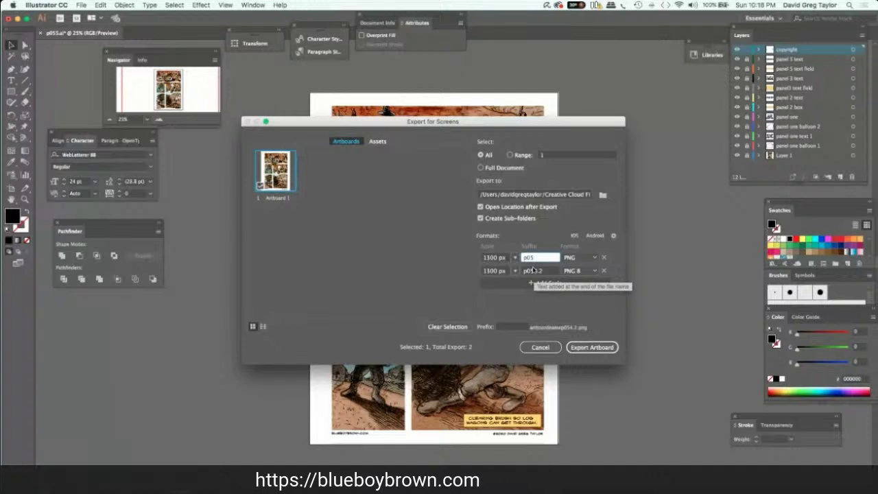
type("5")
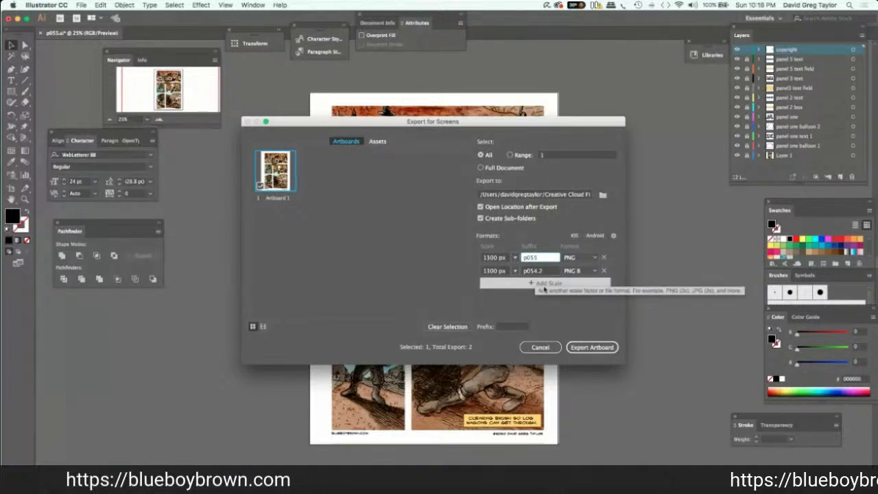
left_click(536, 271)
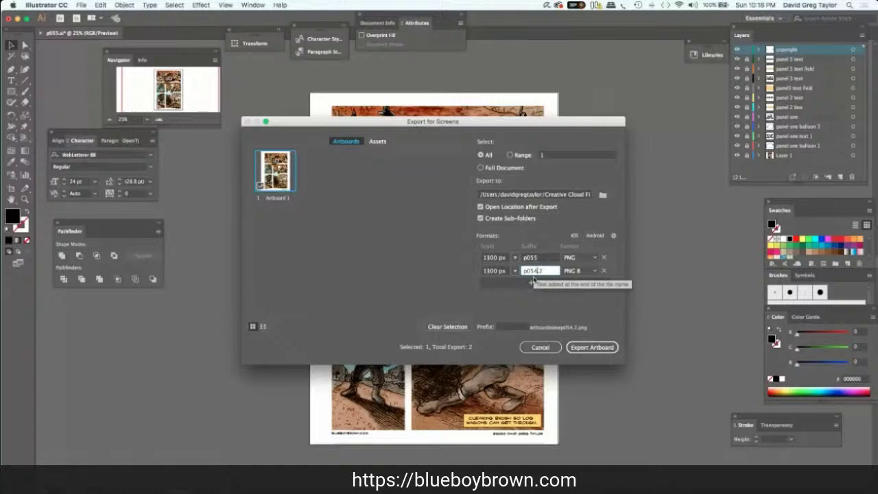
type("5")
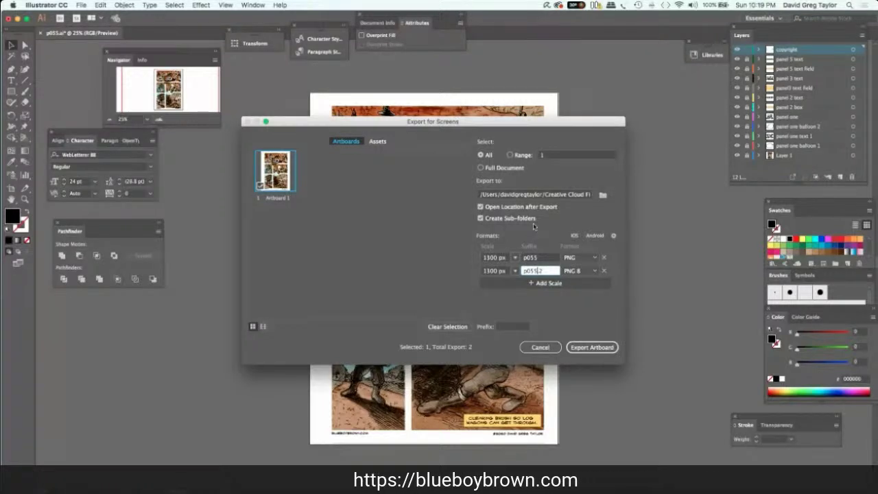
Set the export location to the 1300w folder inside Pictures5.3/BlueboyBrown and export the artboard in both PNG formats.
left_click(602, 197)
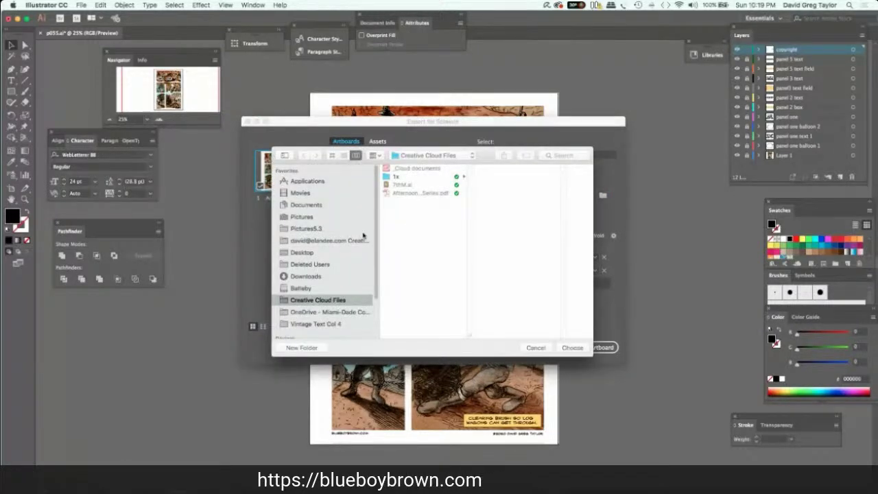
left_click(324, 232)
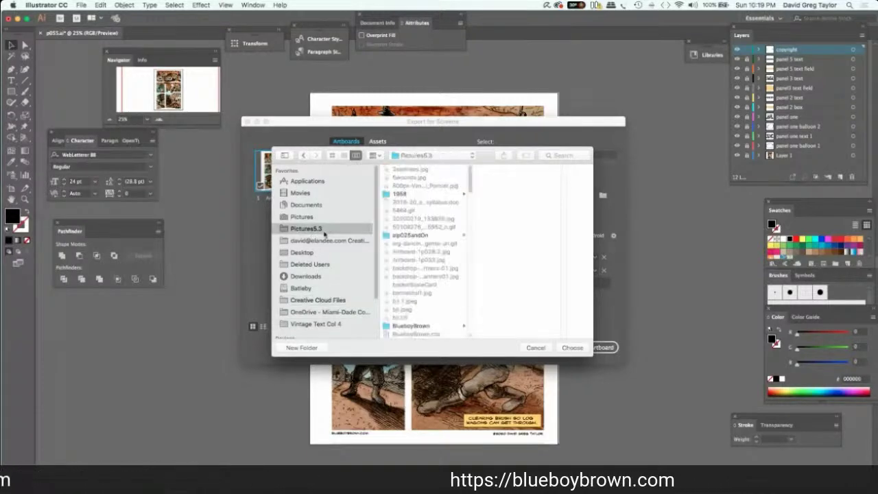
left_click(409, 327)
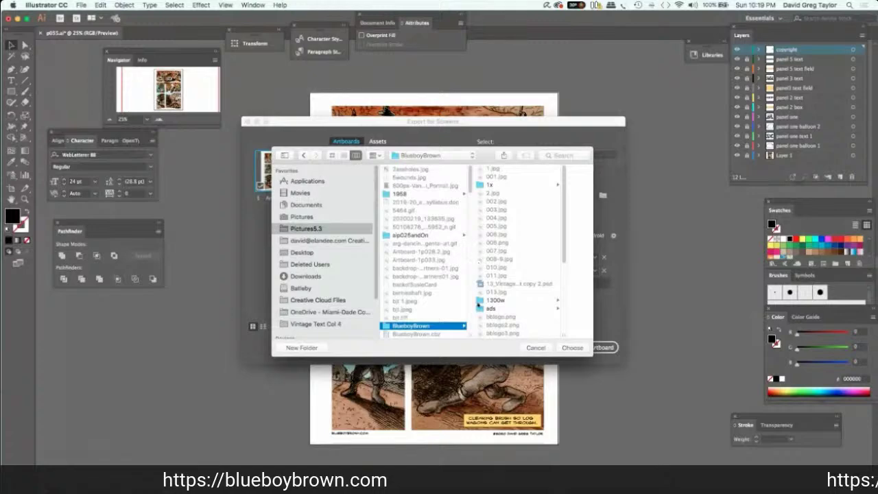
left_click(495, 300)
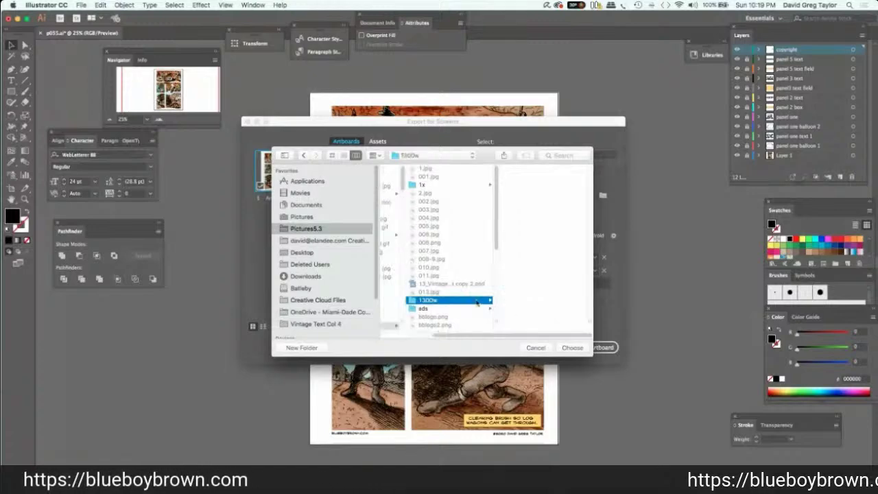
left_click(568, 348)
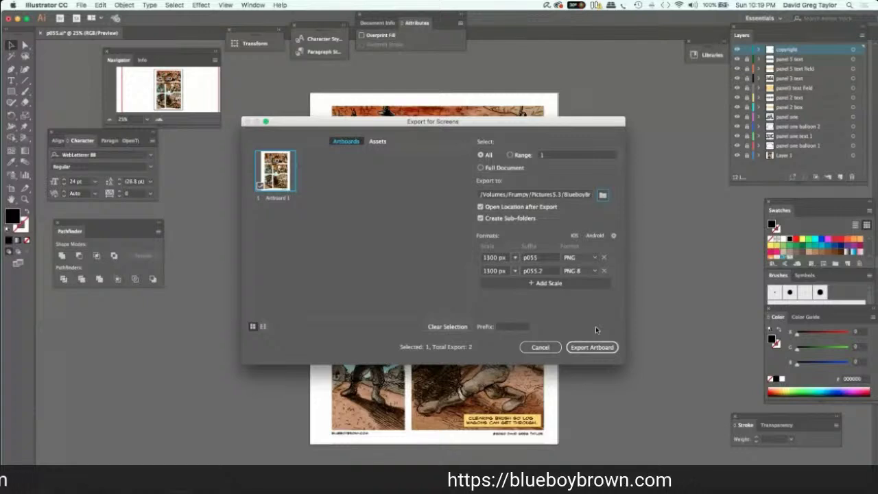
left_click(590, 348)
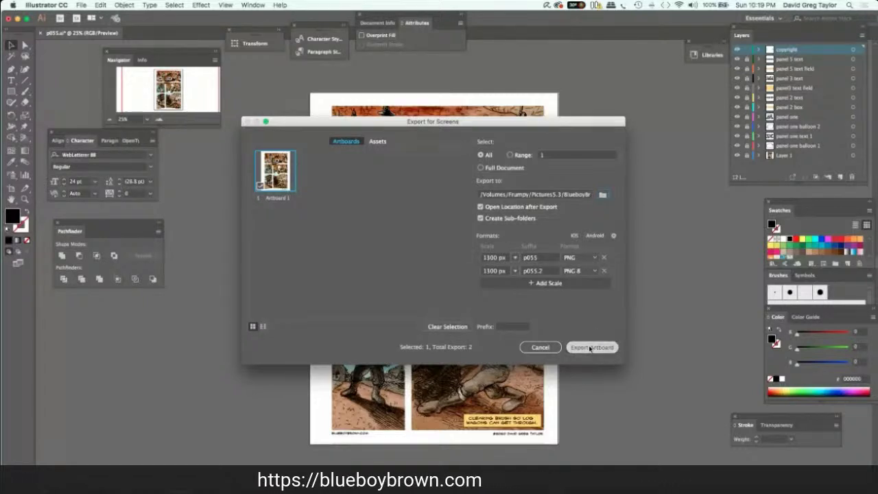
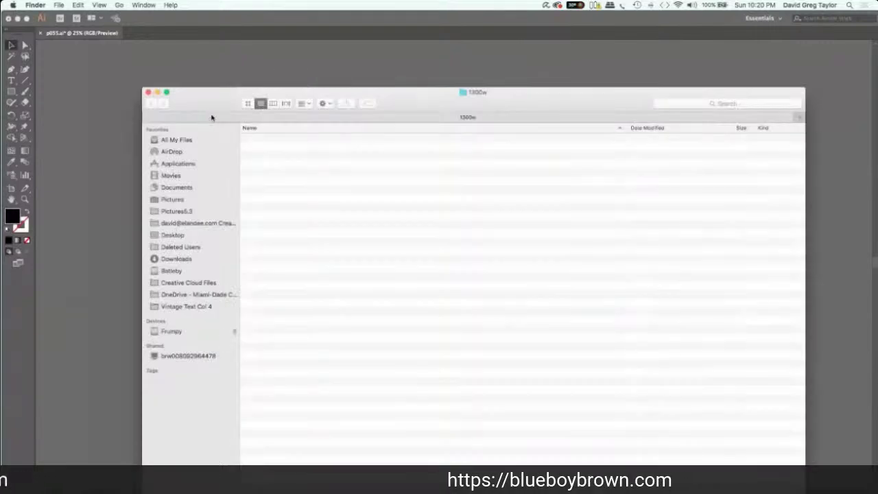
Move the 1300w Finder window up and look through its file list for the exported p055 images.
left_click_drag(211, 105, 212, 56)
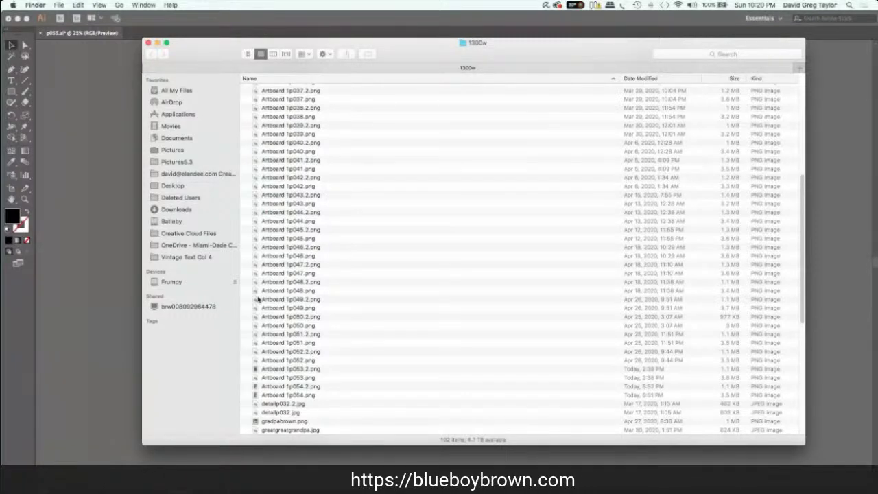
scroll(274, 168, "up", 10)
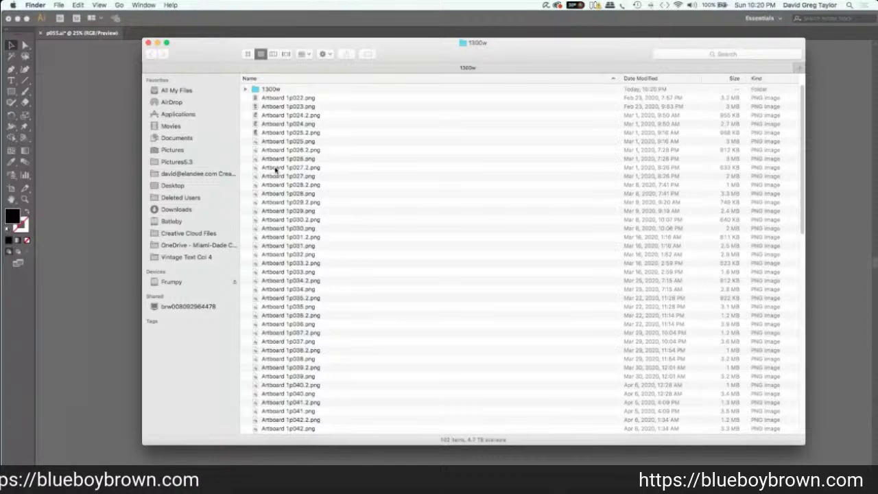
scroll(277, 171, "down", 5)
scroll(288, 185, "down", 4)
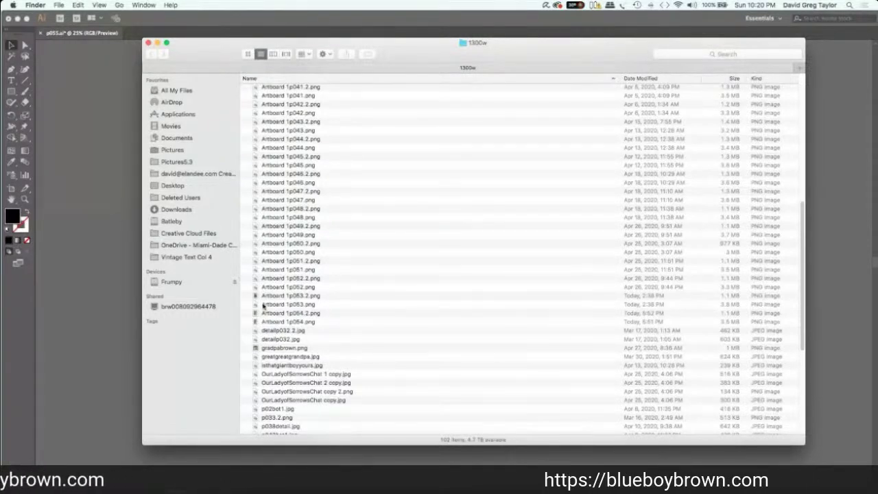
scroll(265, 303, "down", 6)
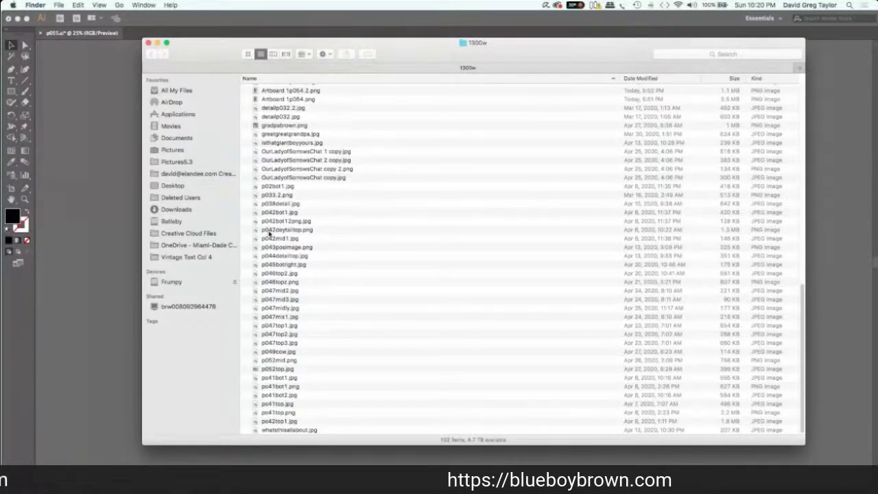
scroll(269, 233, "down", 1)
scroll(269, 227, "up", 2)
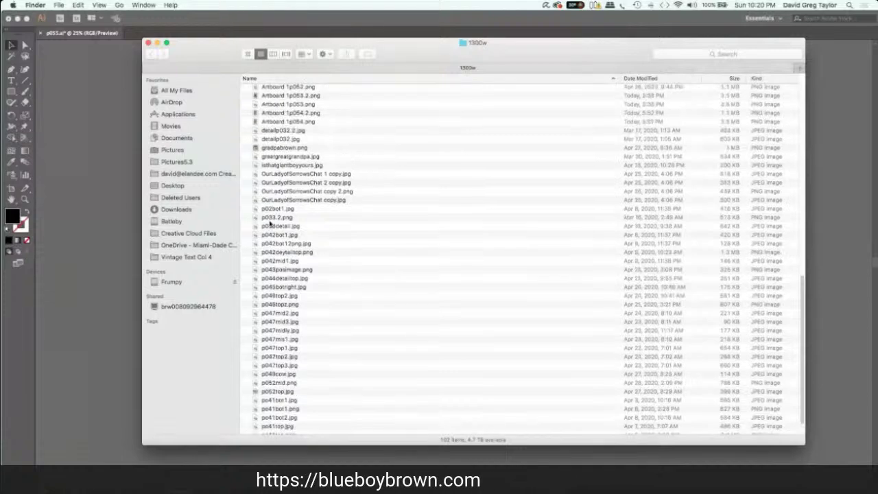
scroll(270, 225, "up", 5)
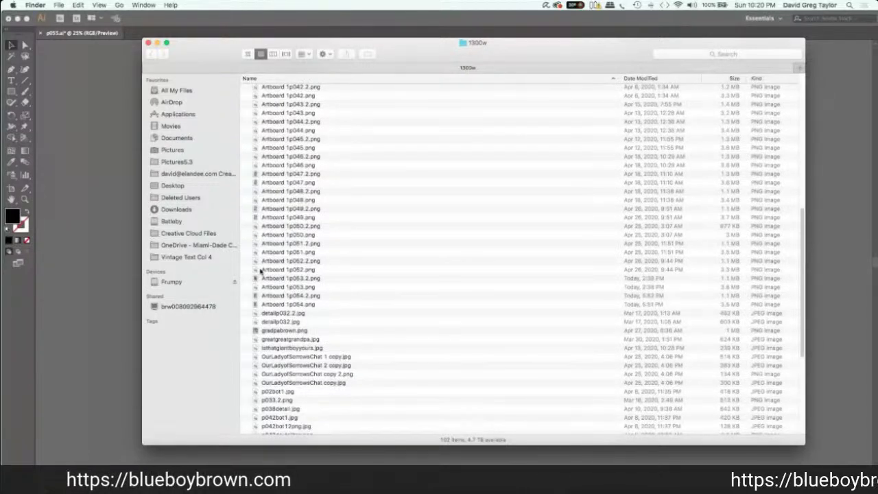
scroll(265, 310, "up", 2)
scroll(251, 295, "up", 2)
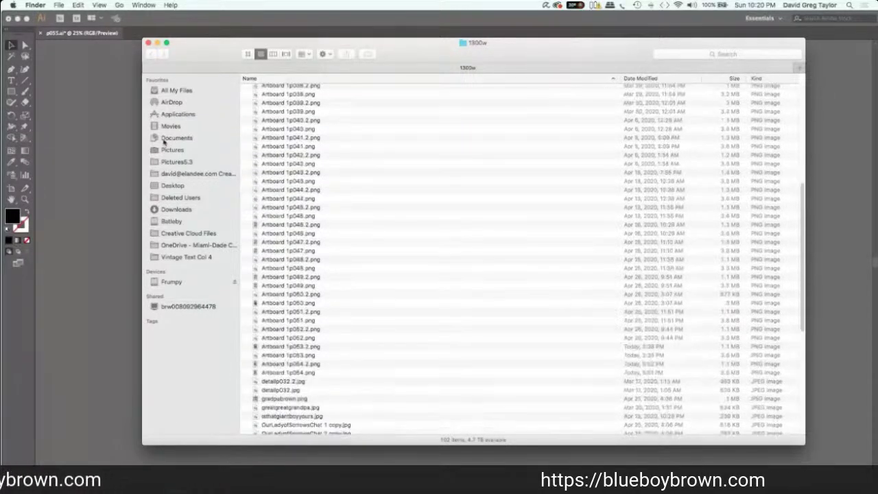
Return to Illustrator, check the destination path in Export for Screens, and close the dialog without exporting.
left_click(117, 110)
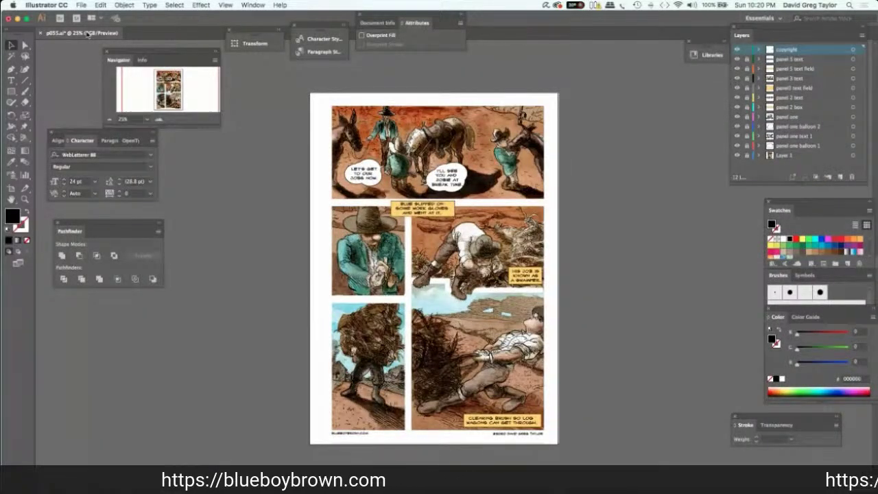
left_click(81, 5)
mouse_move(103, 154)
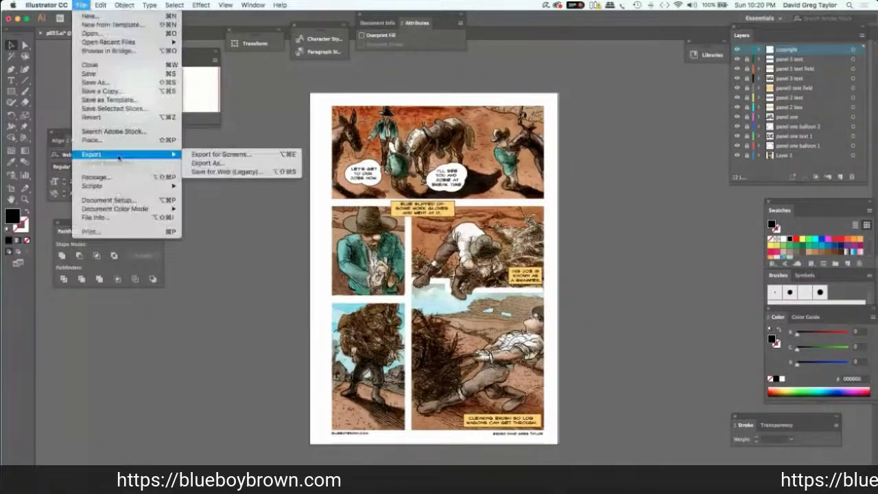
left_click(201, 155)
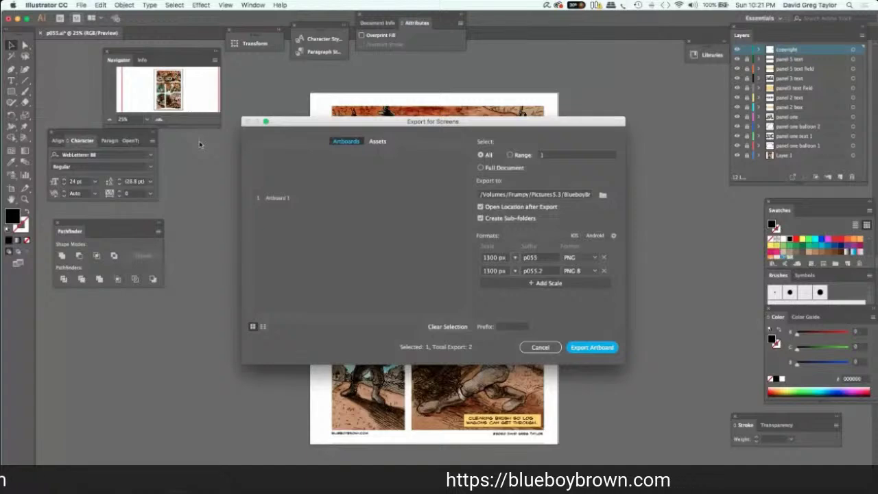
left_click(535, 348)
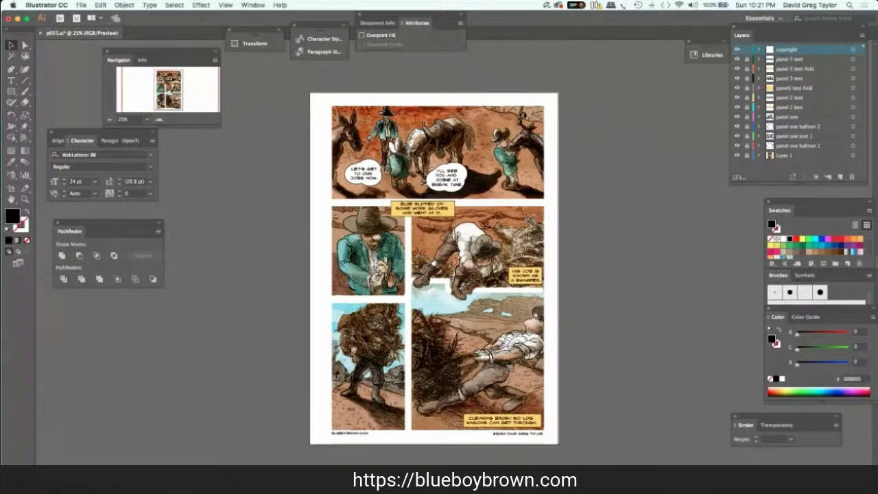
Go back to the 1300w folder in Finder and search its name-sorted list for the p055 exports.
key("shift+Tab")
key("super+o")
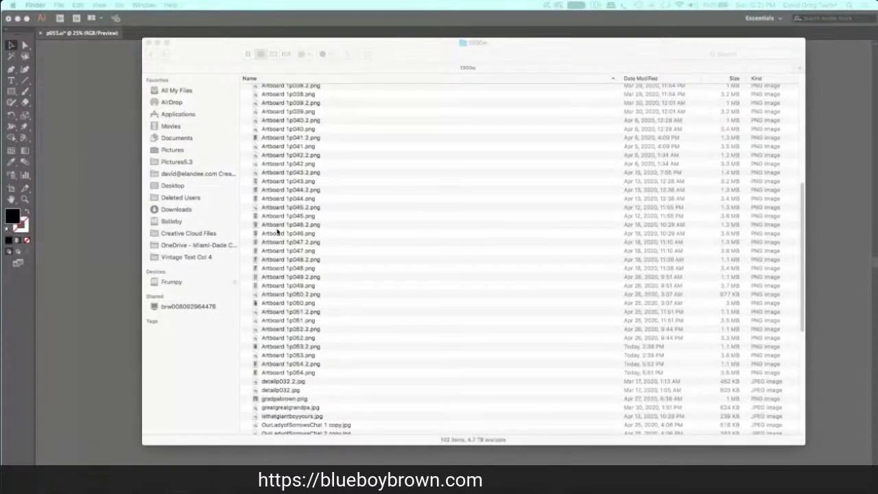
scroll(366, 120, "up", 2)
scroll(357, 116, "up", 10)
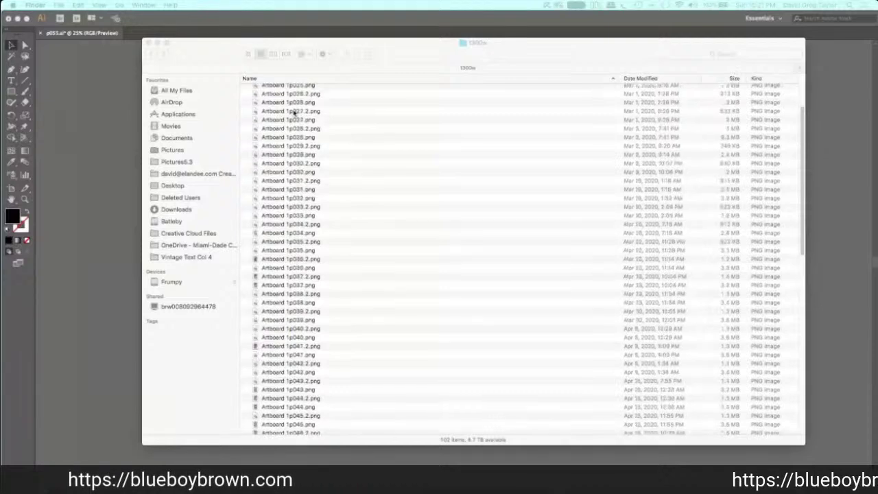
left_click(315, 80)
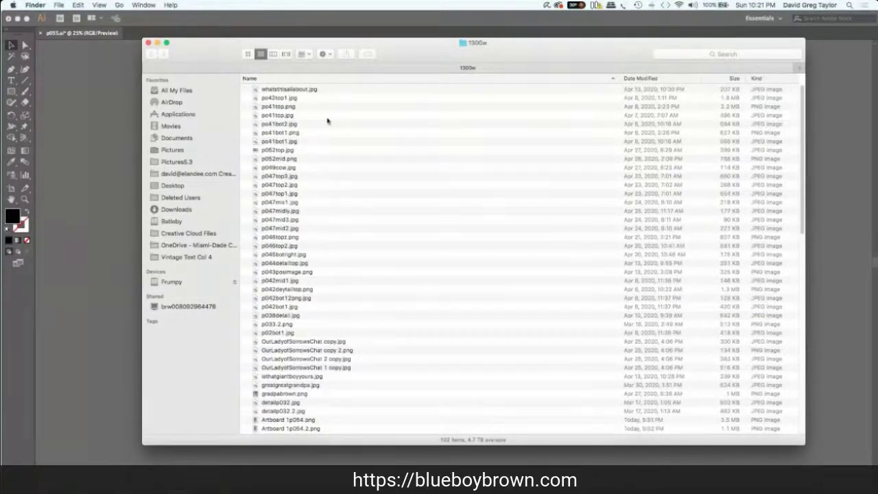
scroll(323, 271, "down", 5)
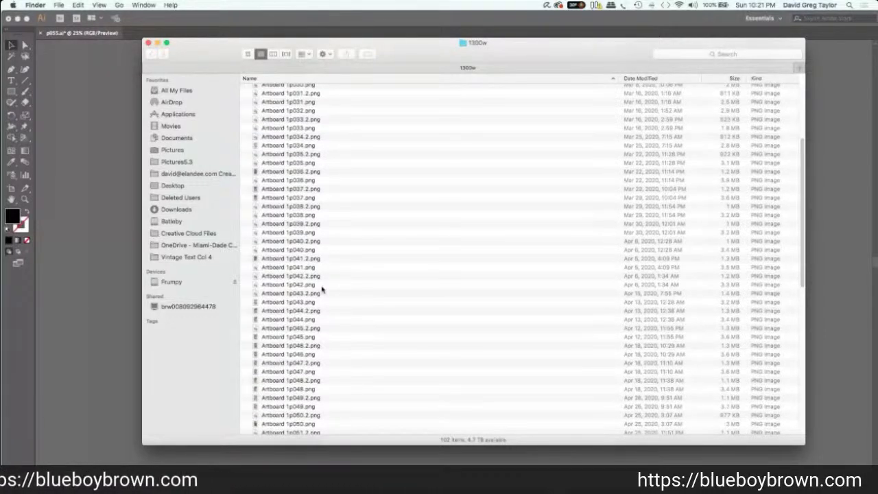
scroll(323, 289, "down", 6)
scroll(331, 366, "down", 2)
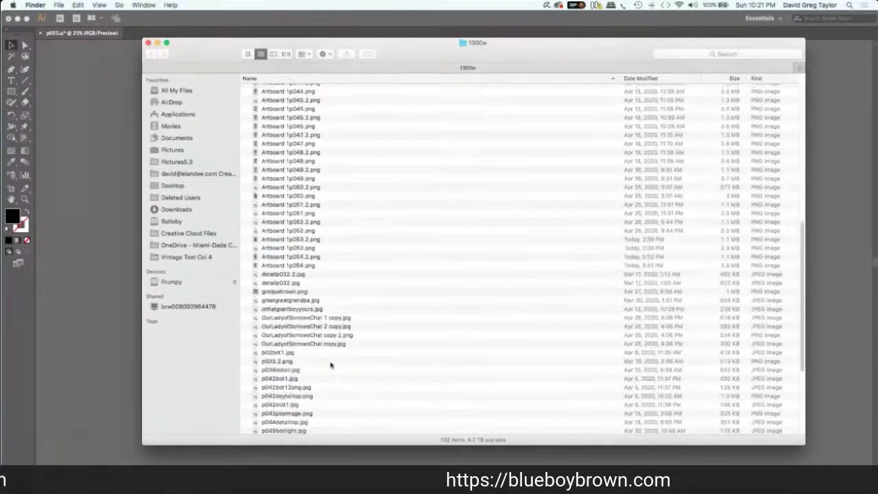
scroll(331, 366, "down", 2)
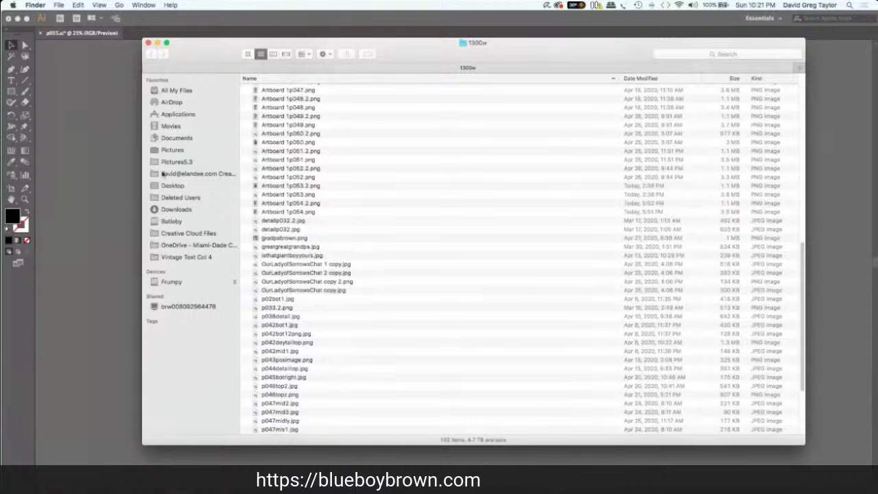
Open Artboard 1p055.2.png from the nested 1300w folder in Pictures5.3/BlueboyBrown and place its preview beside the Illustrator page.
left_click(175, 163)
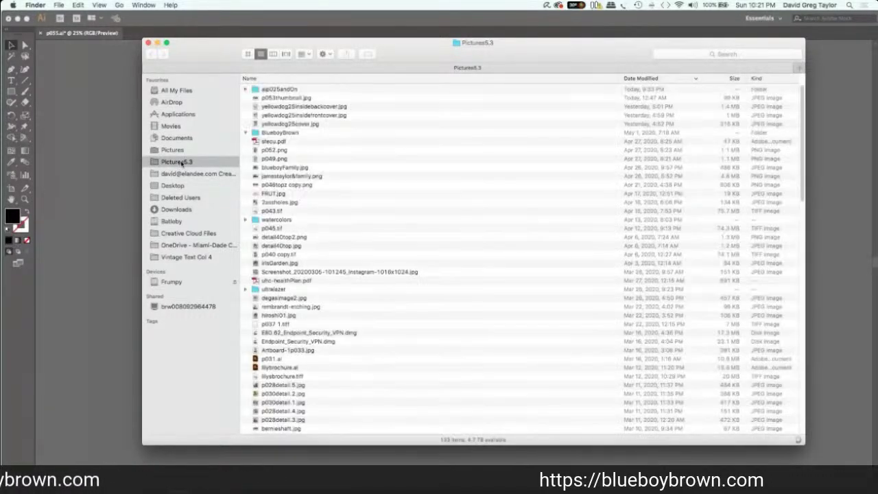
left_click(246, 132)
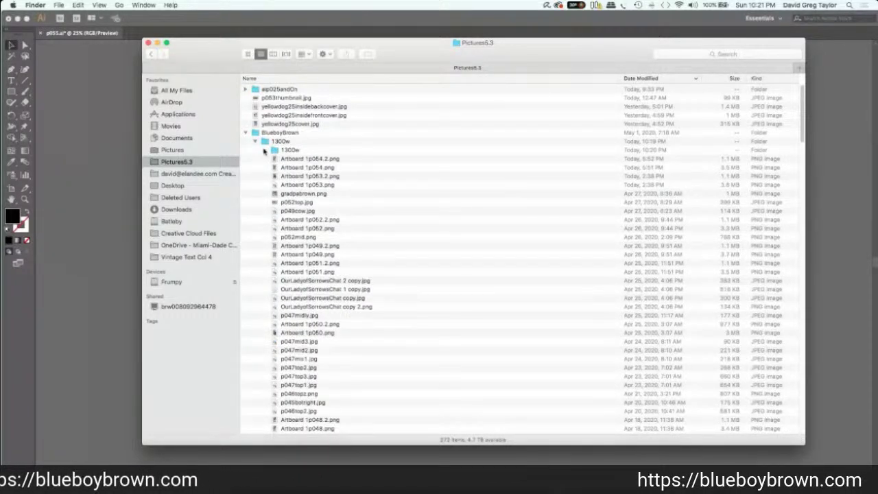
left_click(265, 149)
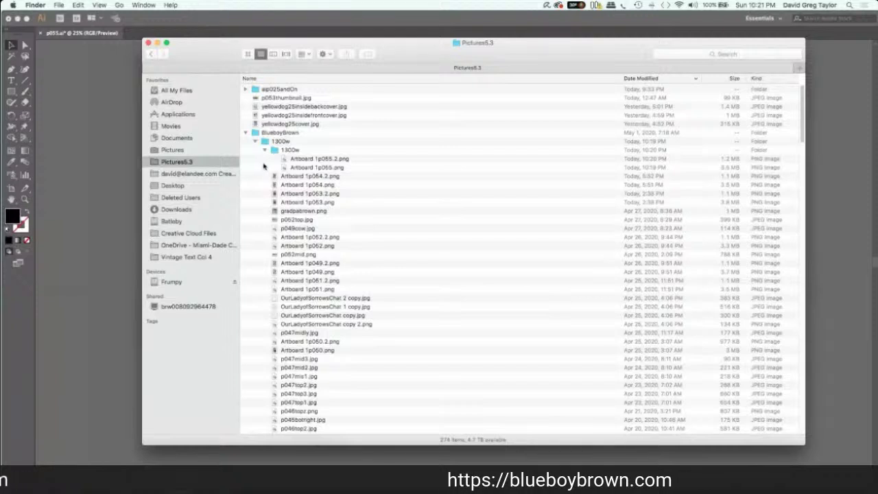
left_click(298, 161)
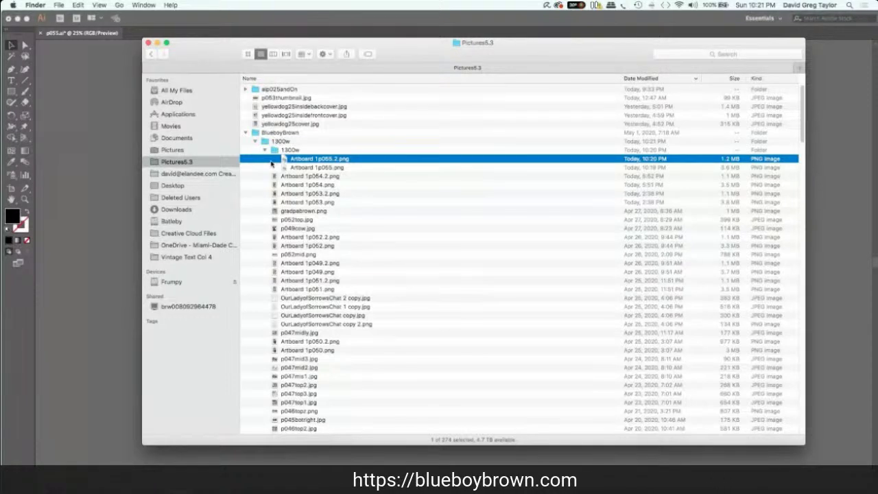
double_click(271, 161)
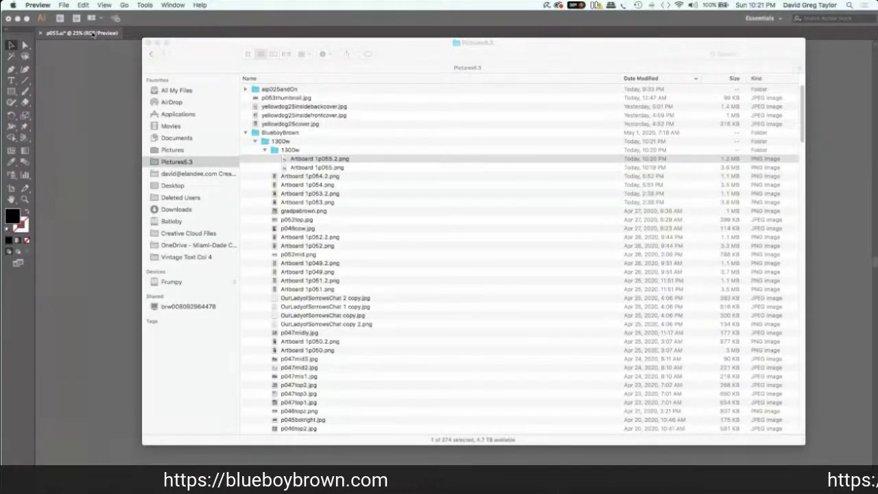
left_click(158, 44)
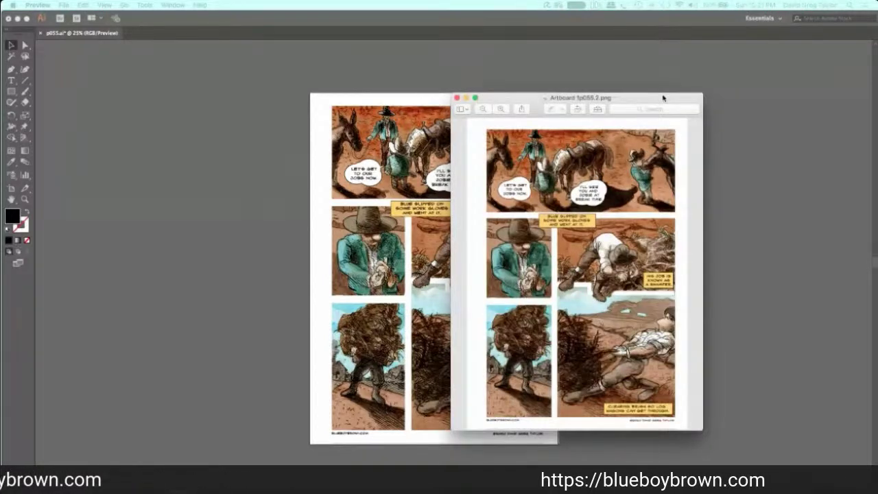
left_click_drag(663, 98, 745, 94)
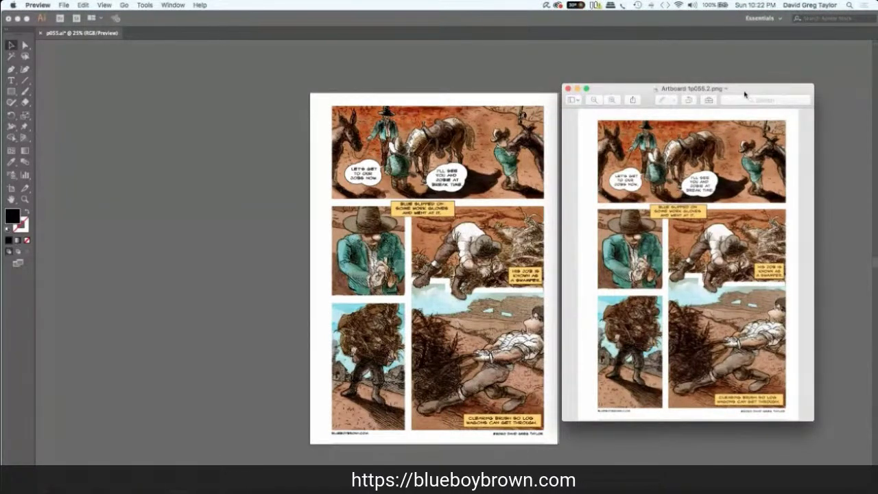
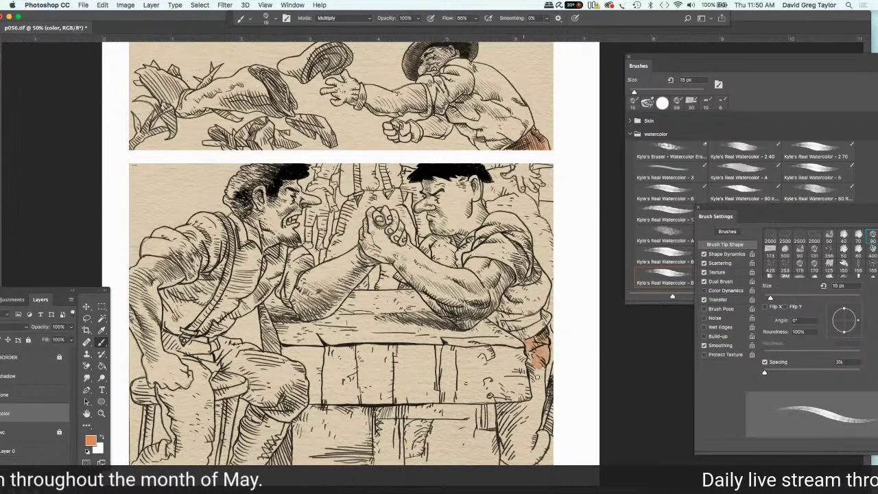
In Photoshop, enlarge the watercolor brush to 45 px for painting on the color layer of p056.tif.
key("bracketright")
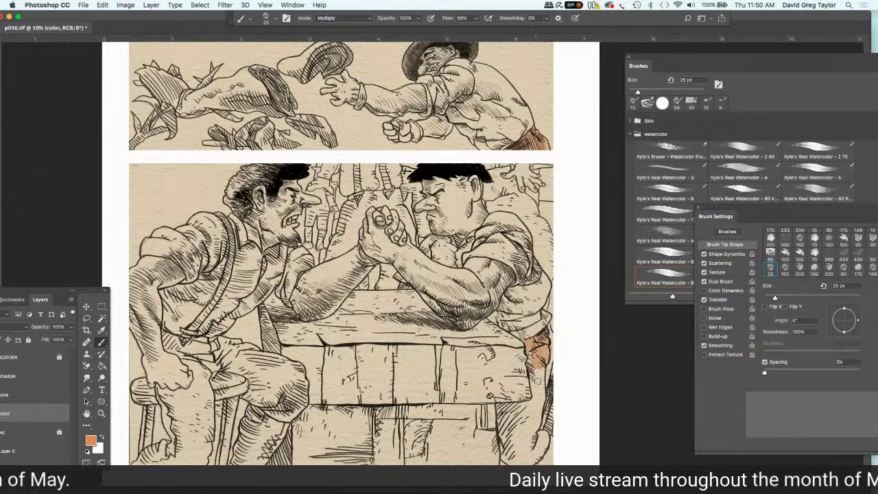
key("bracketright")
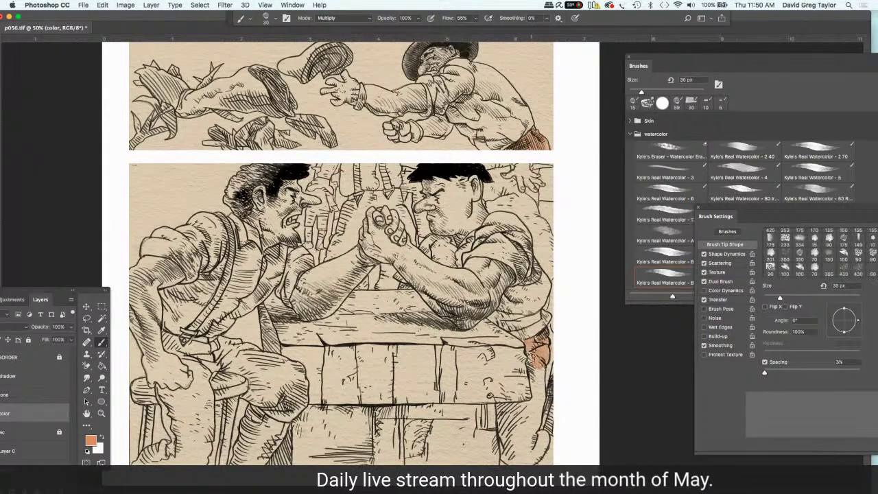
key("bracketright")
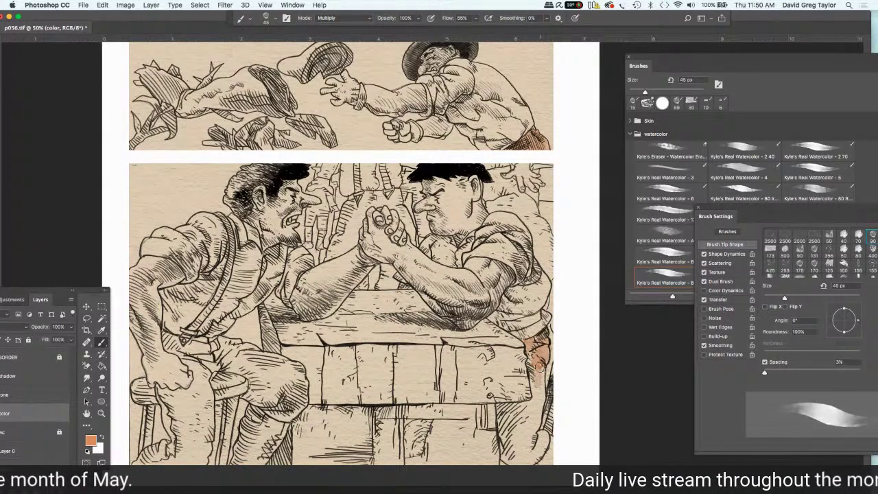
Raise the brush flow to 100% and paint the first orange wash over the trouser leg of the arm wrestler in the black cap-like hair.
left_click_drag(539, 367, 540, 379)
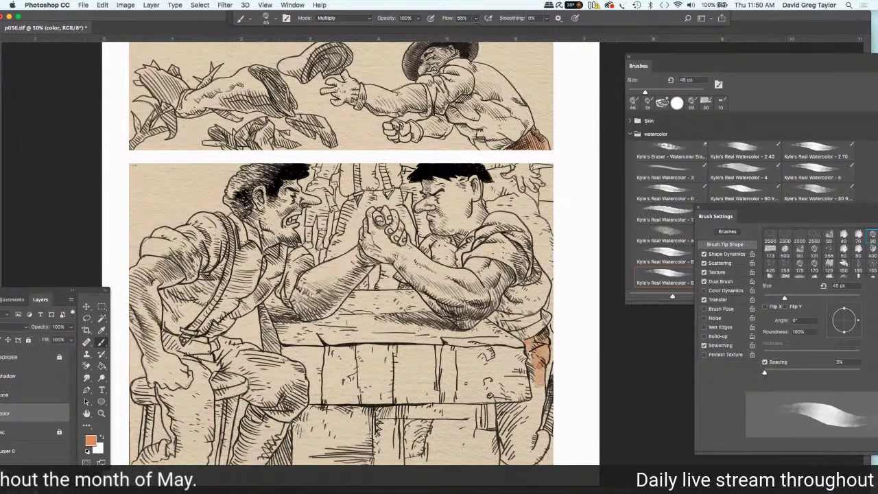
left_click_drag(469, 18, 508, 39)
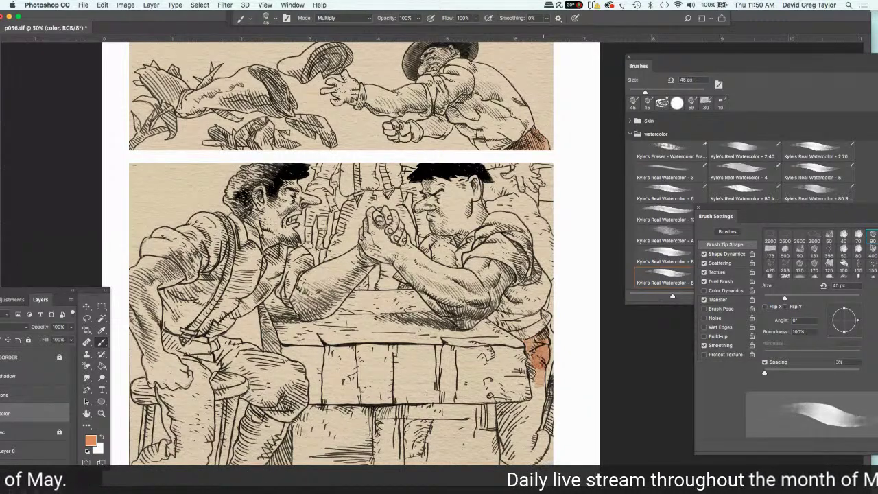
left_click_drag(536, 367, 536, 408)
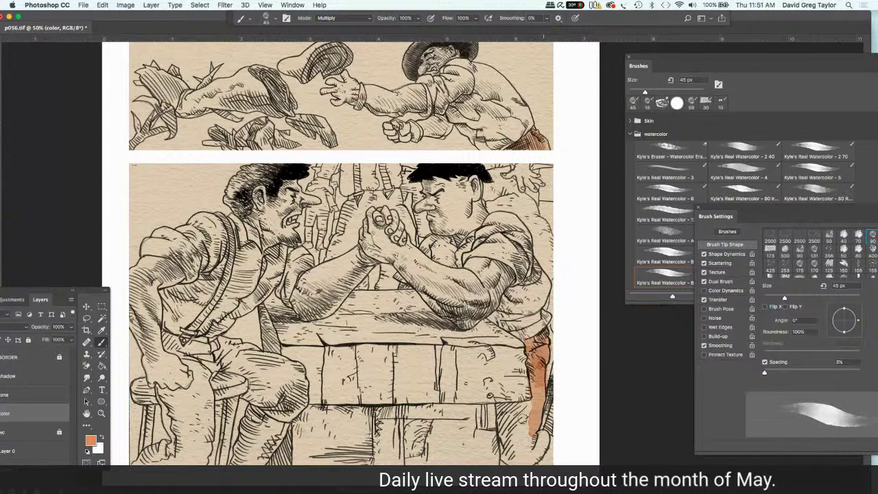
left_click_drag(534, 422, 523, 450)
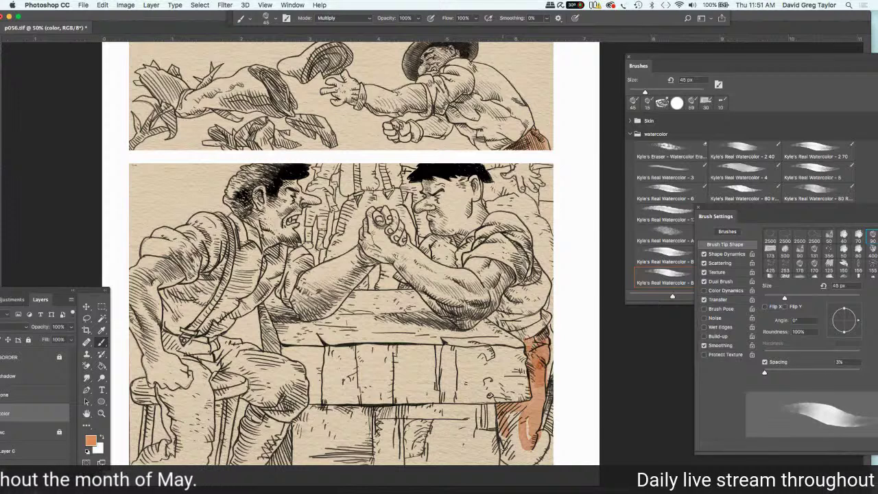
left_click_drag(516, 457, 530, 461)
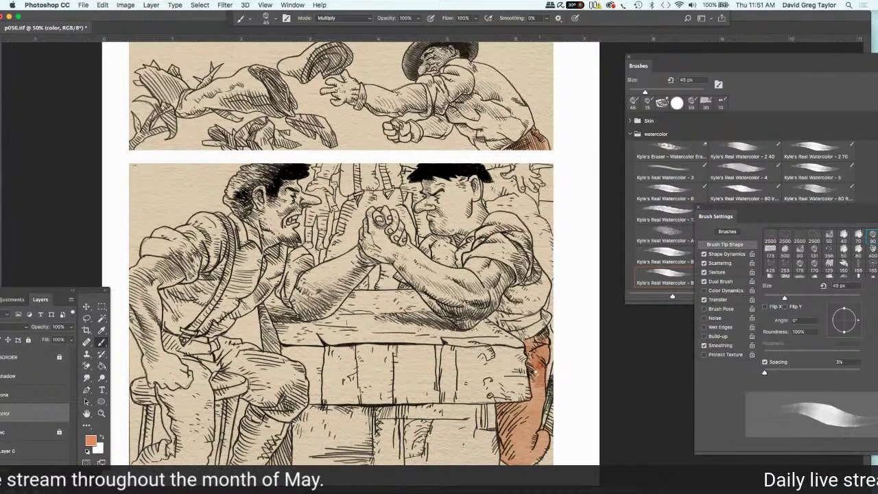
Layer more orange strokes over the same wrestler's trousers to deepen their colour from hip to knee.
left_click_drag(535, 357, 539, 384)
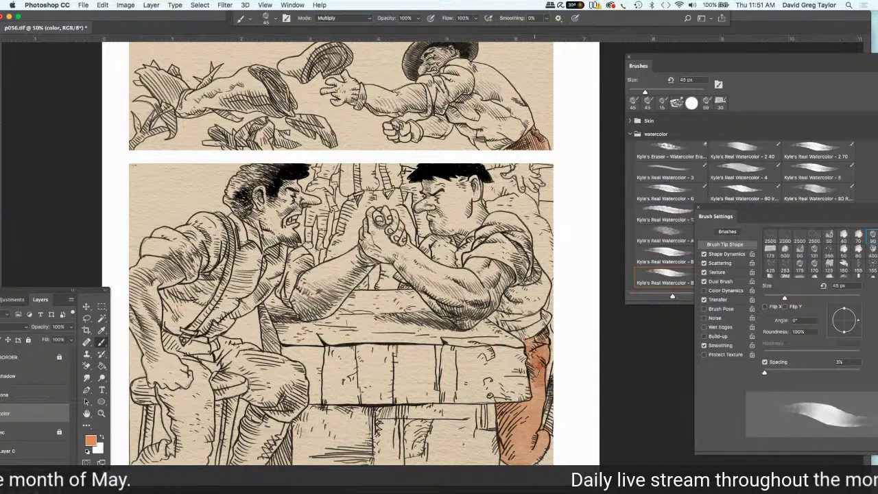
mouse_move(532, 369)
left_mouse_down()
mouse_move(536, 405)
mouse_move(532, 340)
mouse_move(531, 356)
left_mouse_up()
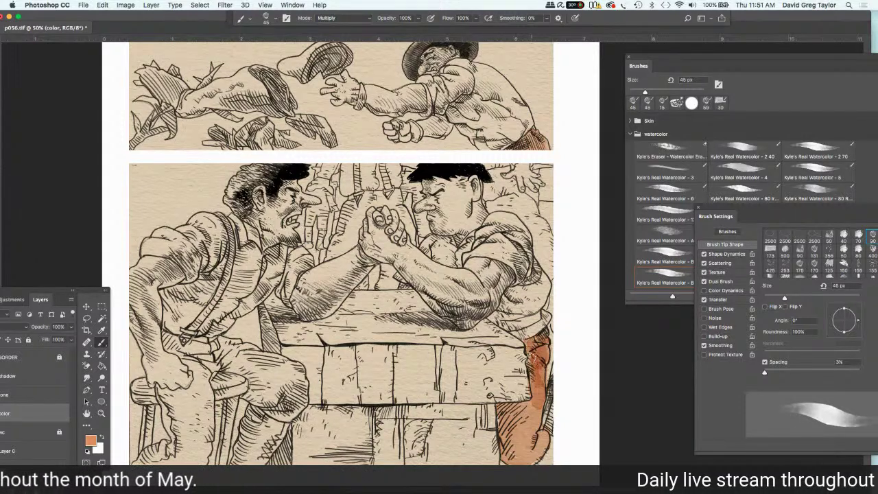
left_click_drag(536, 378, 533, 411)
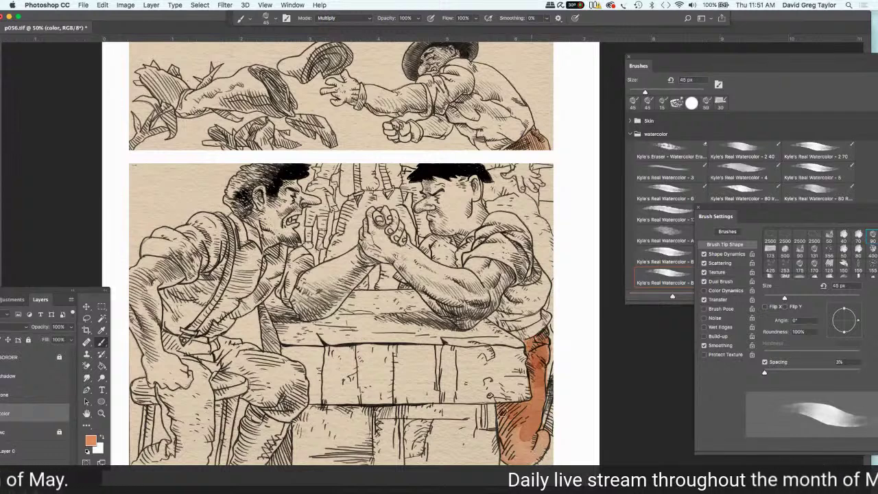
left_click_drag(522, 443, 535, 446)
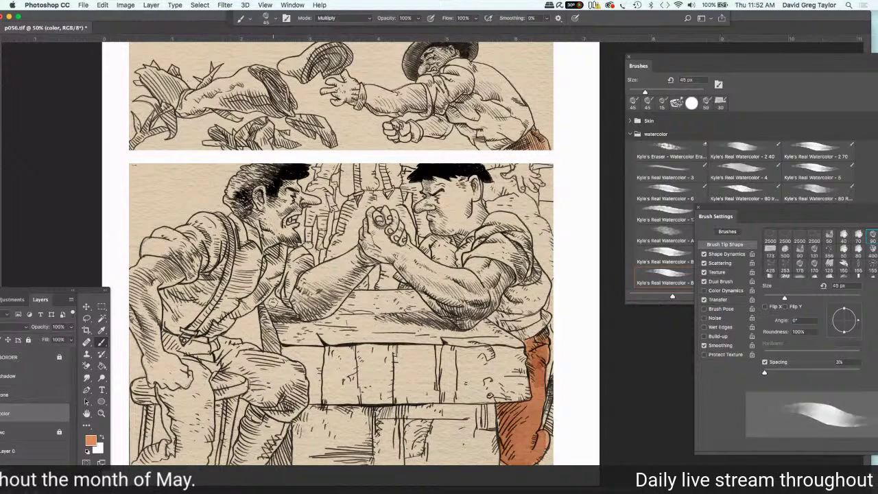
Sample a brighter orange as the foreground colour and return to the Brush tool for colouring the page's first panel.
scroll(525, 252, "up", 3)
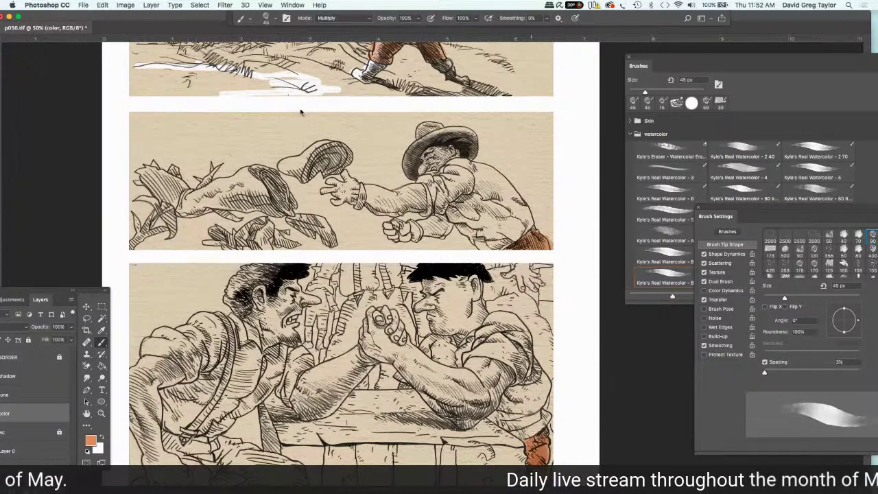
scroll(300, 111, "up", 3)
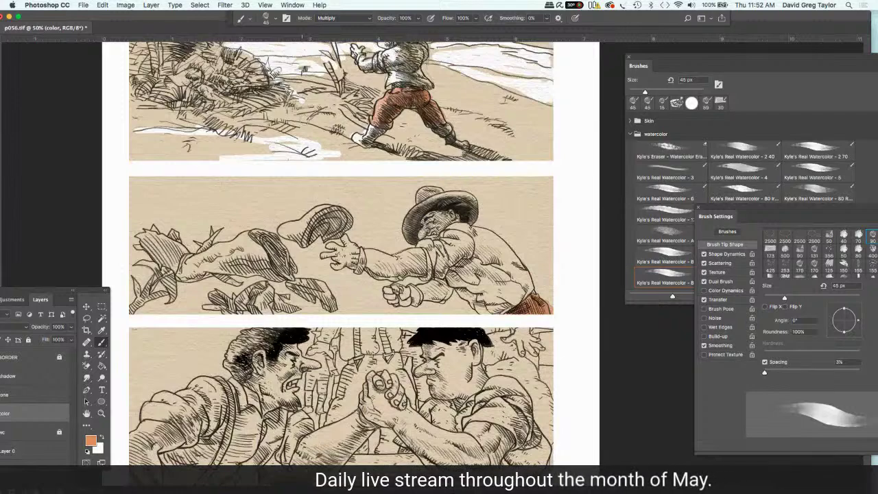
scroll(342, 240, "up", 5)
scroll(358, 140, "up", 5)
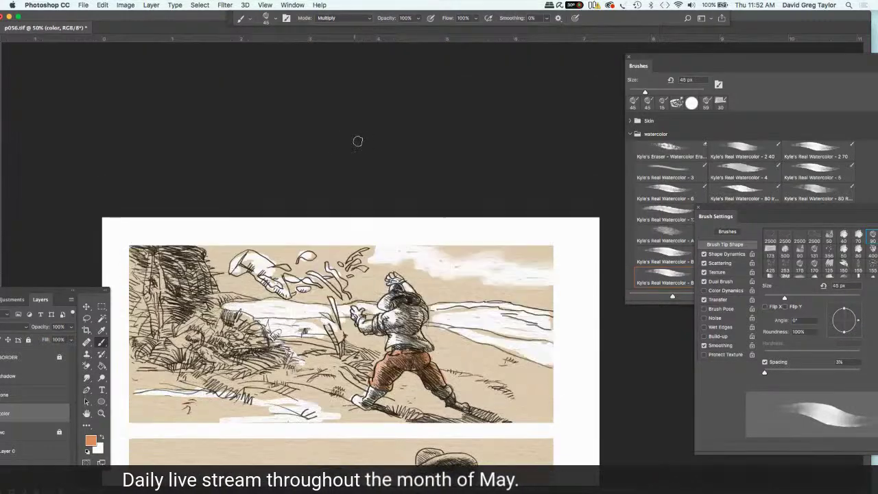
scroll(388, 242, "up", 3)
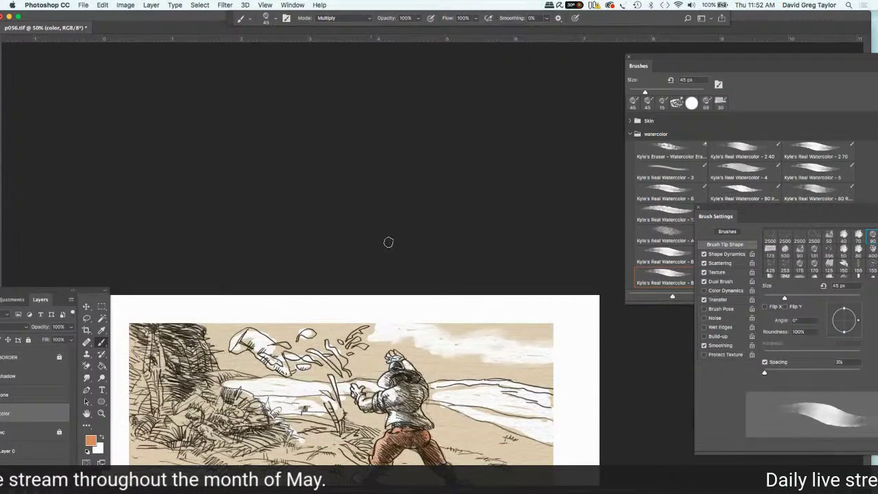
scroll(388, 242, "up", 3)
scroll(370, 226, "down", 2)
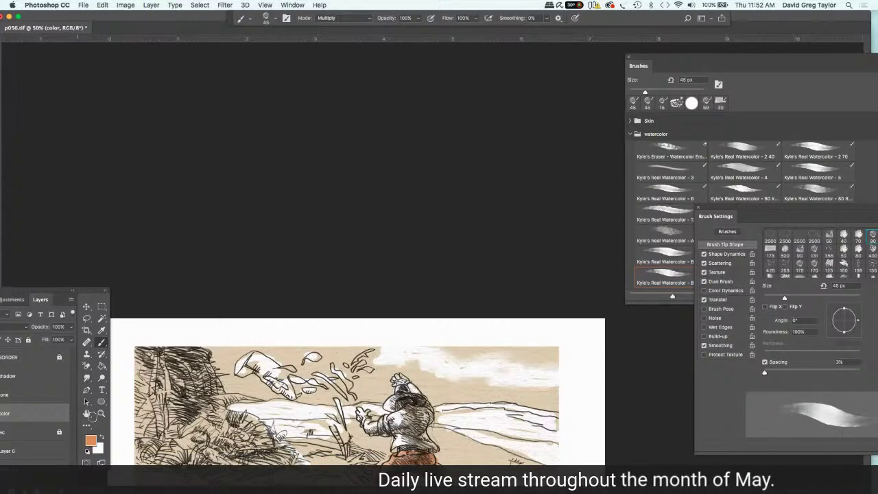
scroll(86, 401, "down", 5)
scroll(86, 402, "left", 2)
key("h")
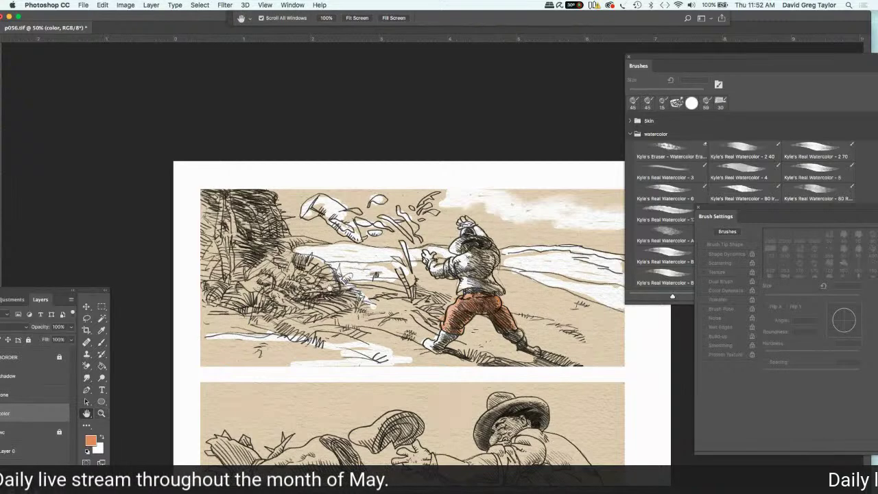
left_click_drag(331, 287, 332, 287)
scroll(398, 275, "down", 4)
scroll(398, 274, "right", 2)
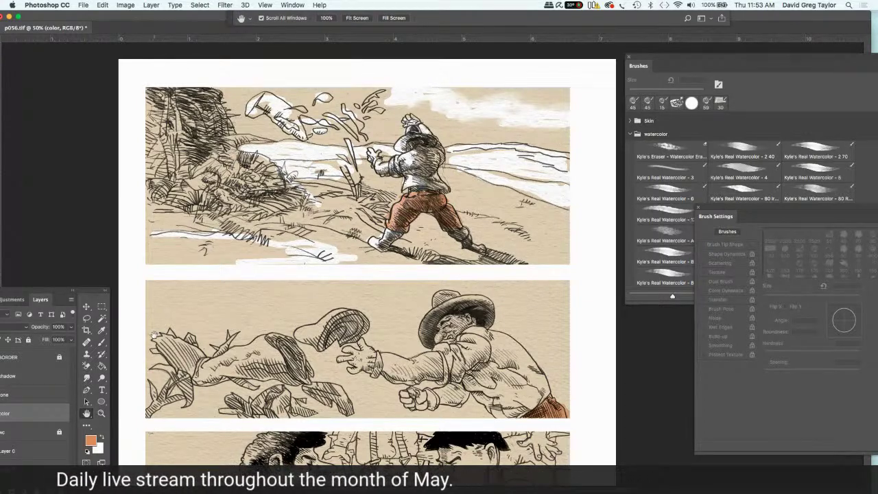
left_click(100, 341)
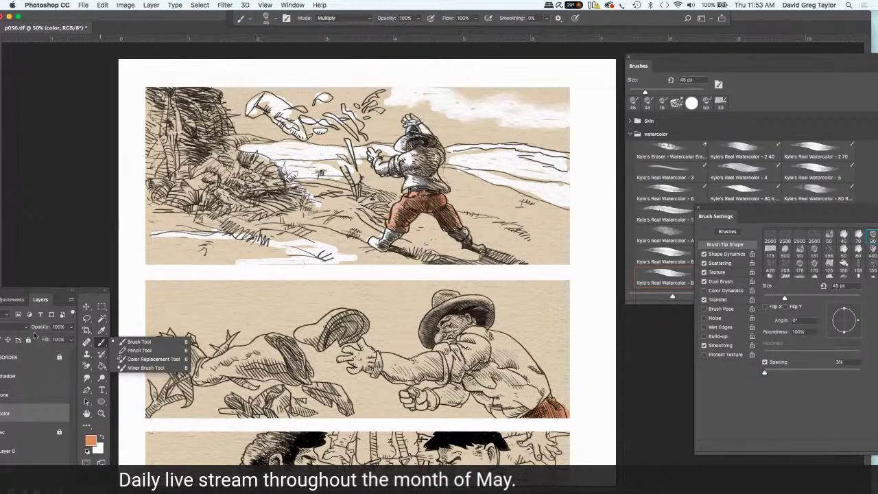
left_click(101, 341)
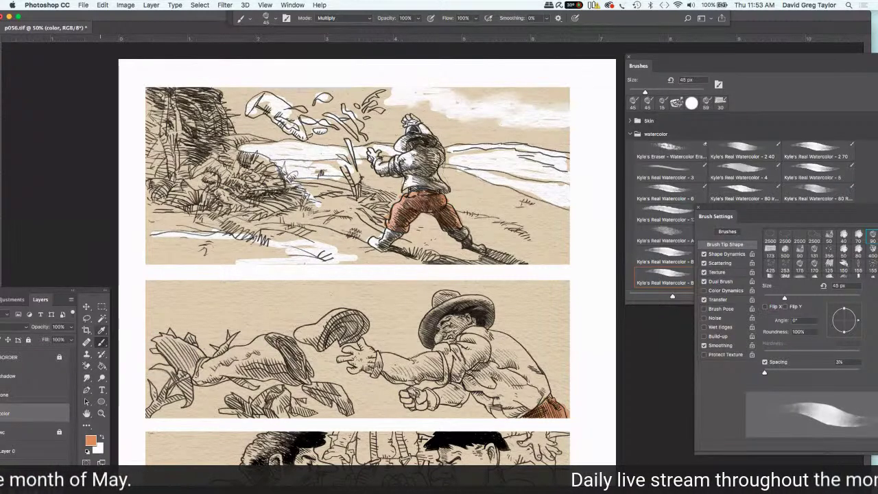
key("i")
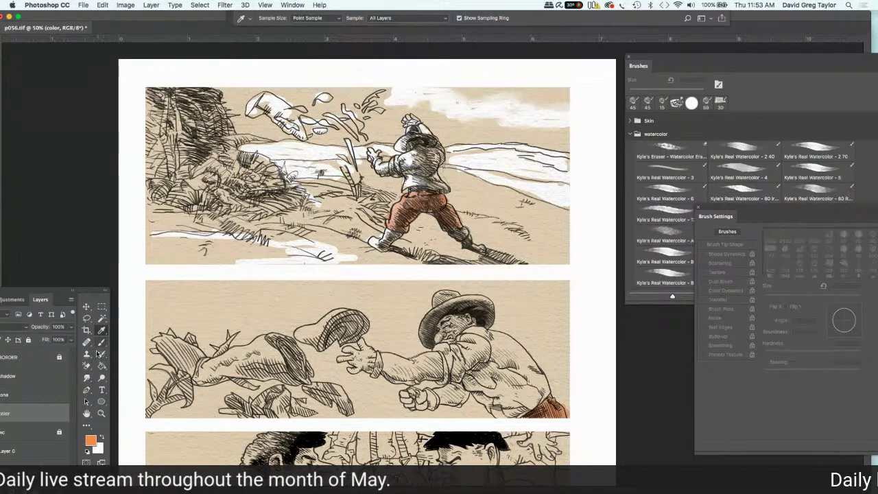
key("b")
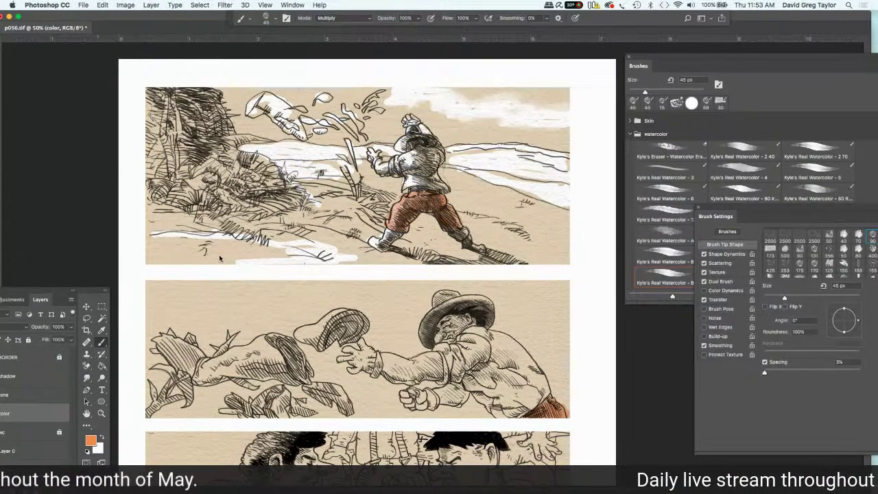
left_click(102, 342)
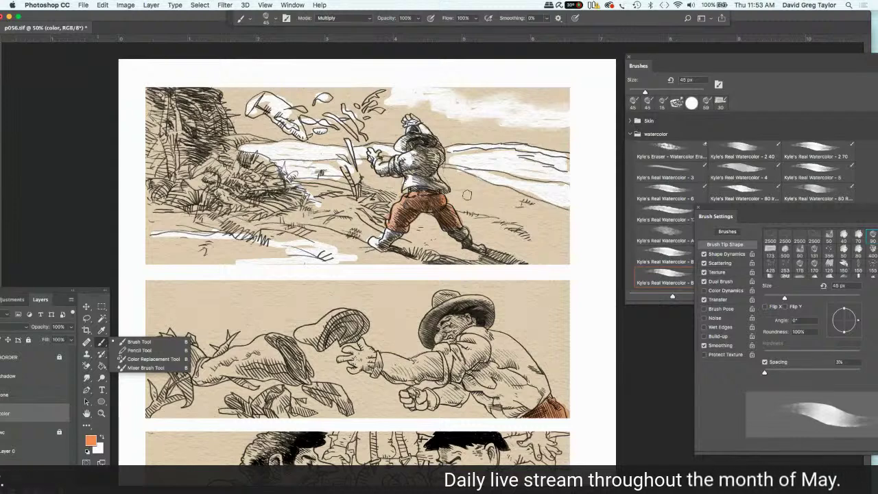
left_click(140, 342)
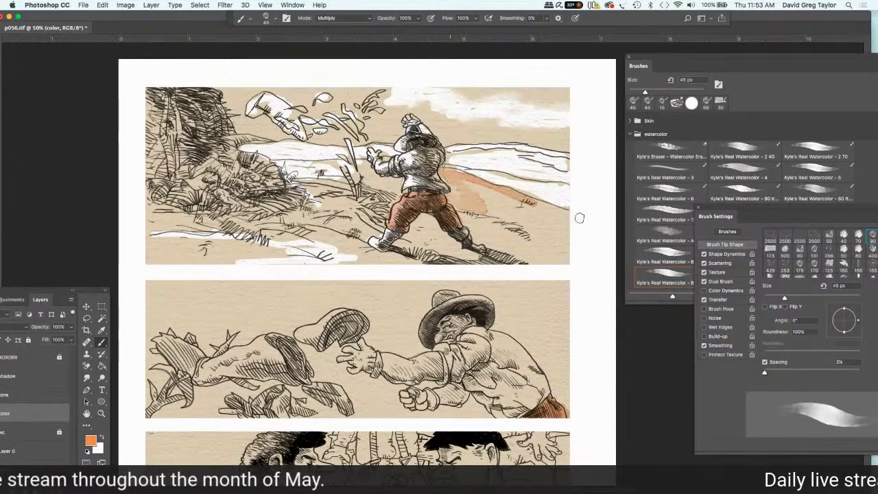
Paint an orange wash over the ground behind and between the standing man's legs, up to the first panel's border.
left_click_drag(580, 216, 547, 202)
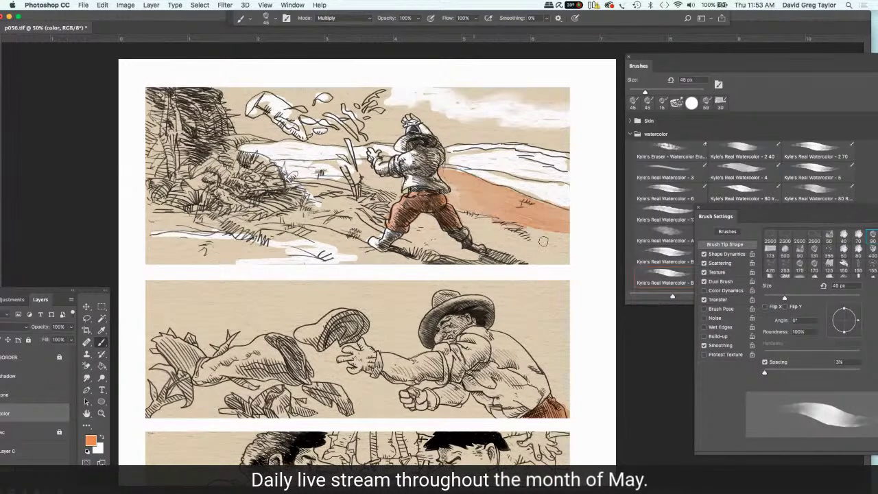
left_click_drag(559, 249, 565, 245)
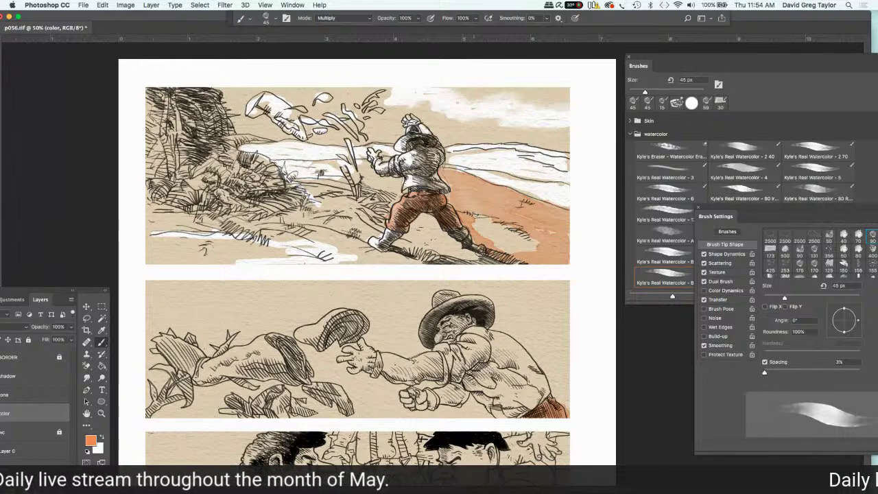
left_click_drag(515, 227, 477, 249)
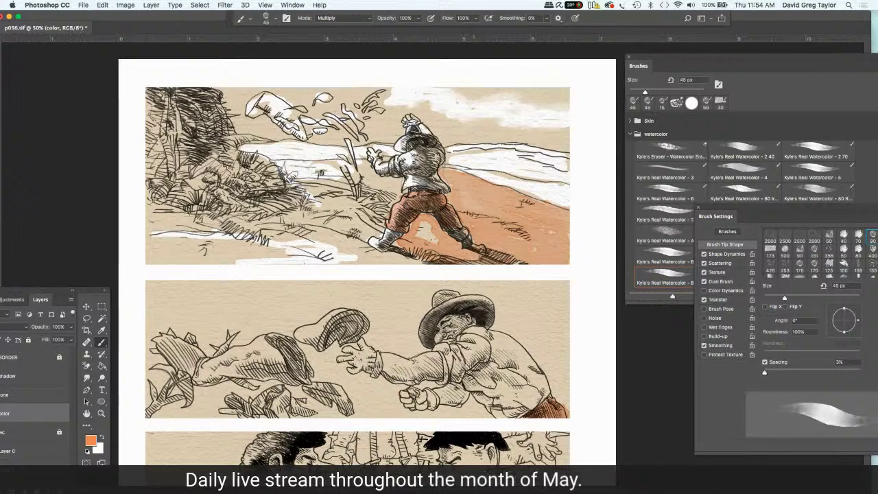
key("Tab")
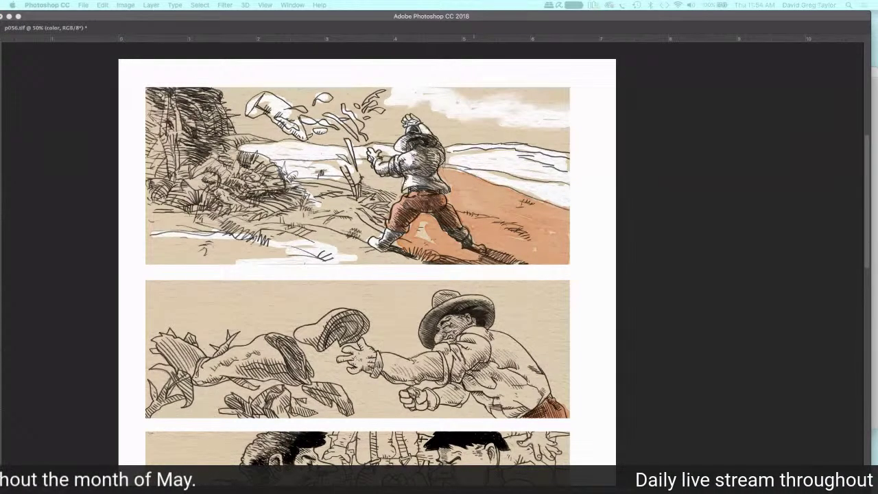
key("Tab")
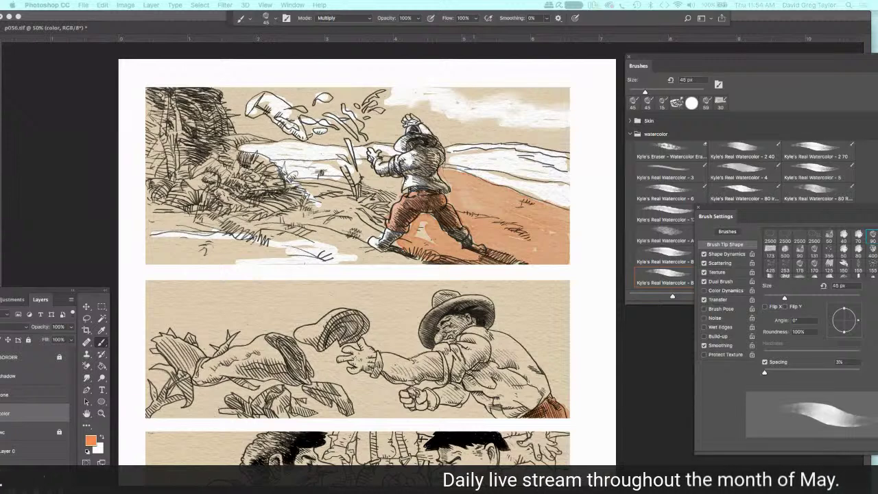
Extend the orange wash over the rest of the first panel's ground, around the grass, below the bushes and across the foreground.
key("super+shift+alt+n")
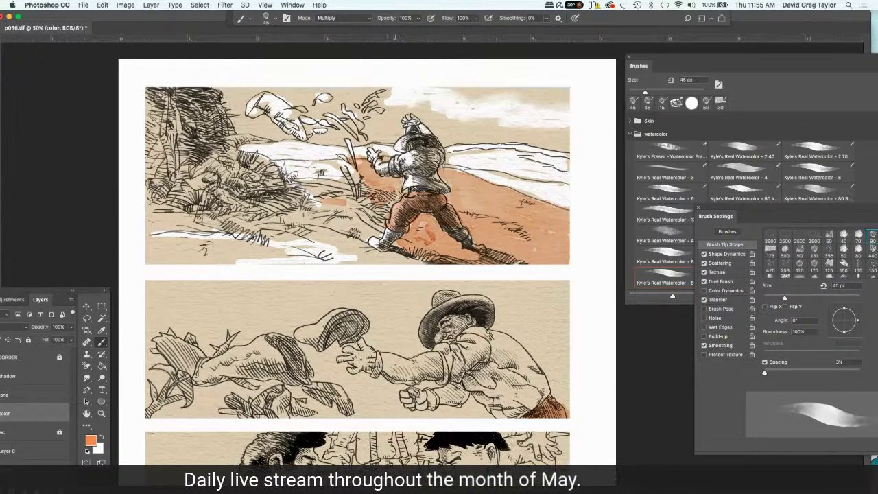
left_click_drag(381, 223, 374, 234)
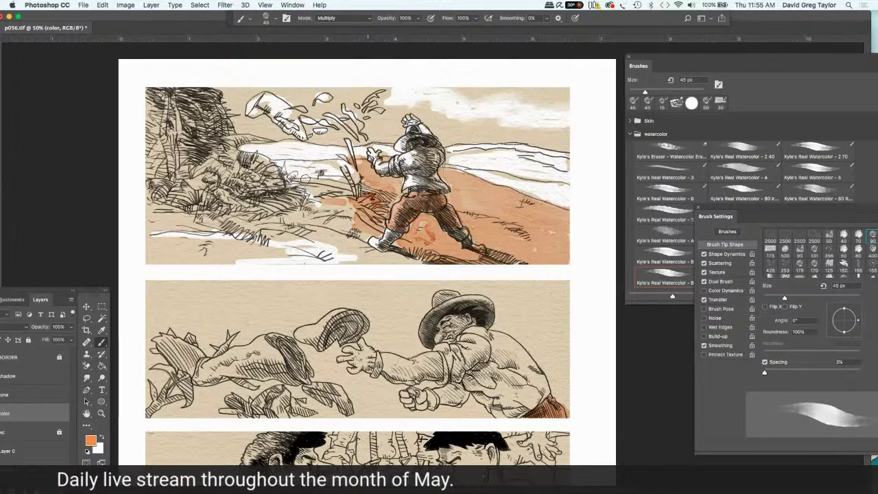
mouse_move(327, 199)
left_mouse_down()
mouse_move(349, 197)
mouse_move(302, 181)
left_mouse_up()
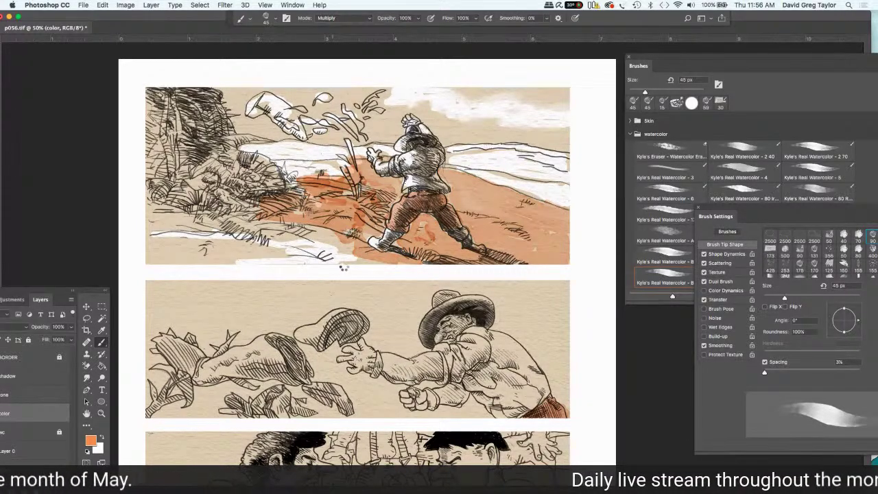
mouse_move(328, 263)
left_mouse_down()
mouse_move(302, 256)
mouse_move(326, 268)
left_mouse_up()
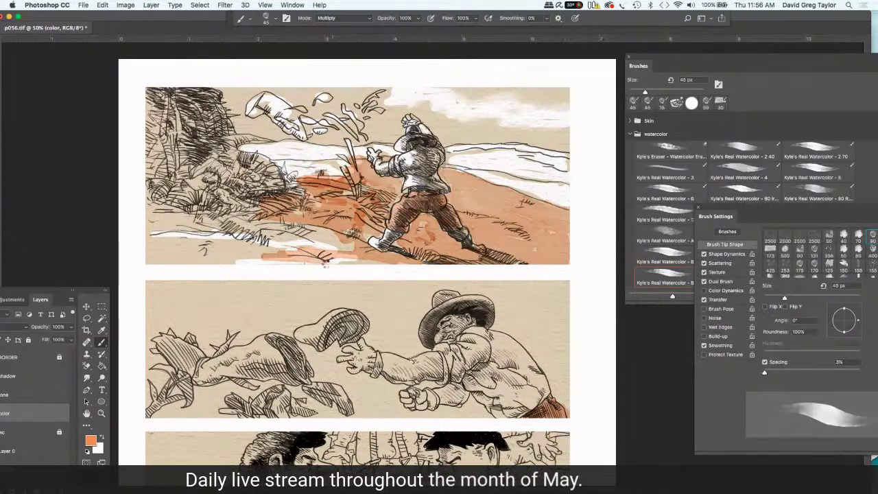
mouse_move(297, 253)
left_mouse_down()
mouse_move(249, 249)
mouse_move(255, 240)
mouse_move(209, 230)
left_mouse_up()
left_click_drag(266, 228, 215, 217)
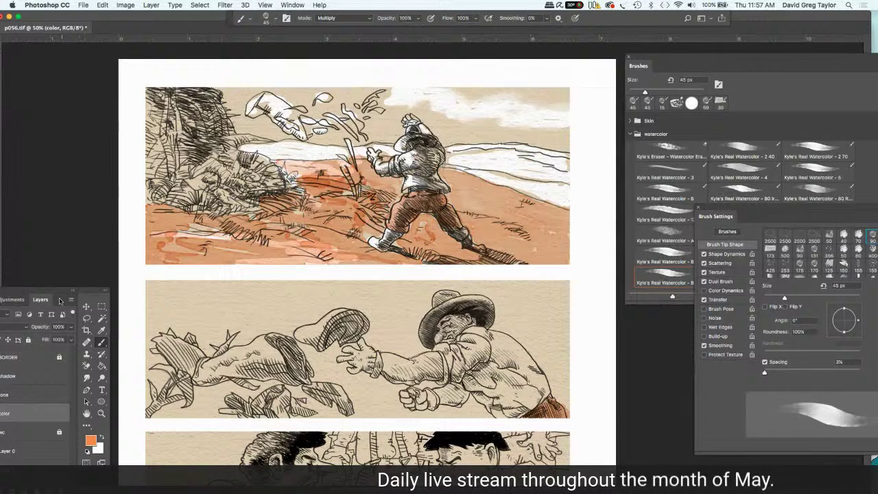
Make teal the foreground colour with the Eyedropper active, and bring the Artboard 1p053.2.png reference document forward.
left_click(101, 335)
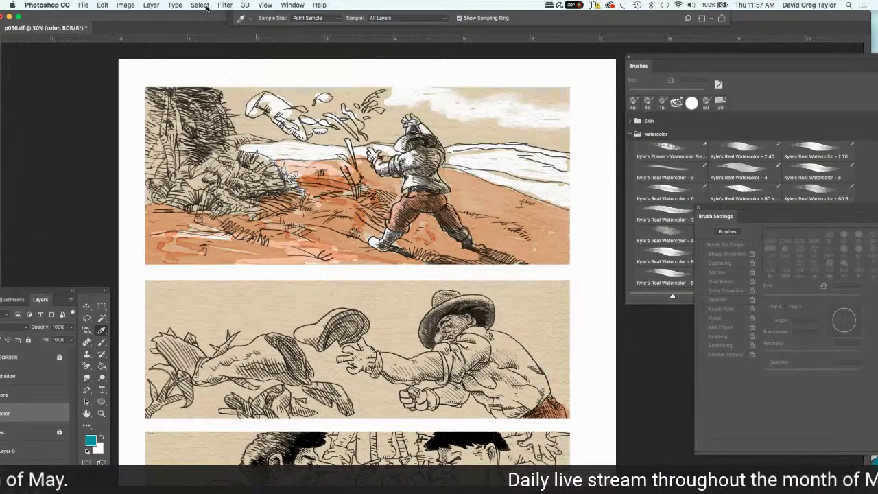
left_click(291, 5)
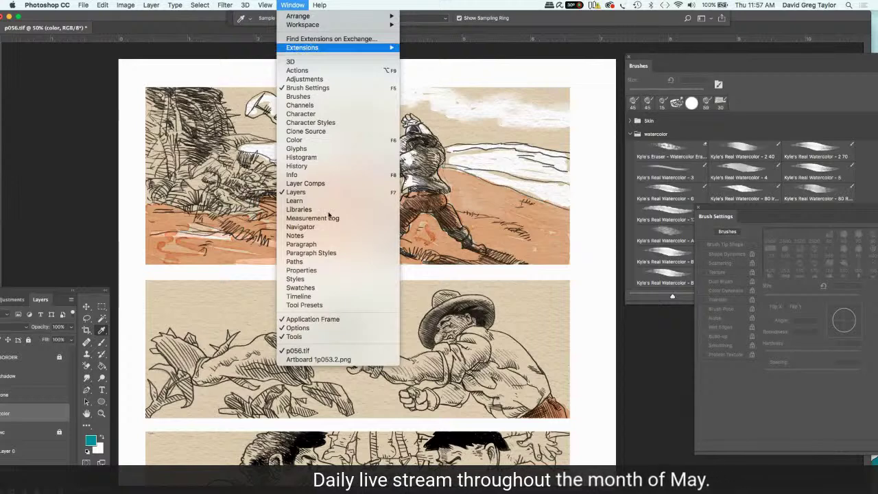
left_click(319, 359)
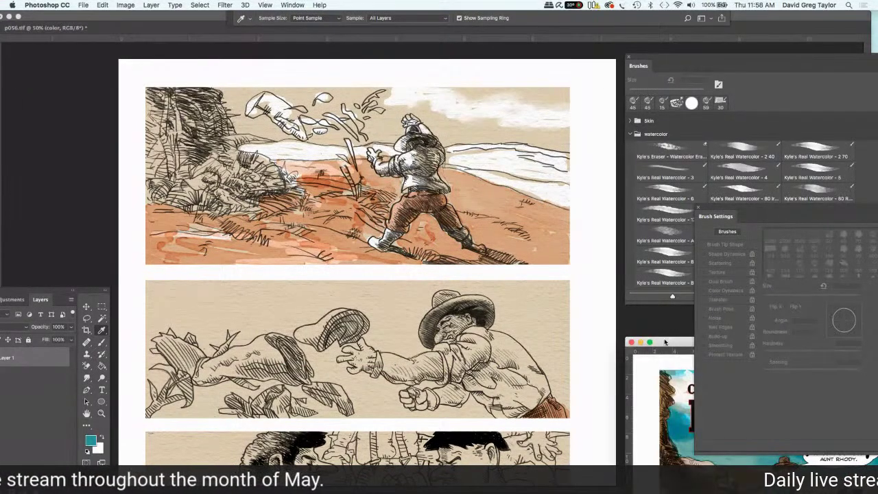
Sample a pale beige from the Artboard 1p053.2.png reference and brush it over the distant hills beside the standing man.
left_click_drag(660, 345, 406, 110)
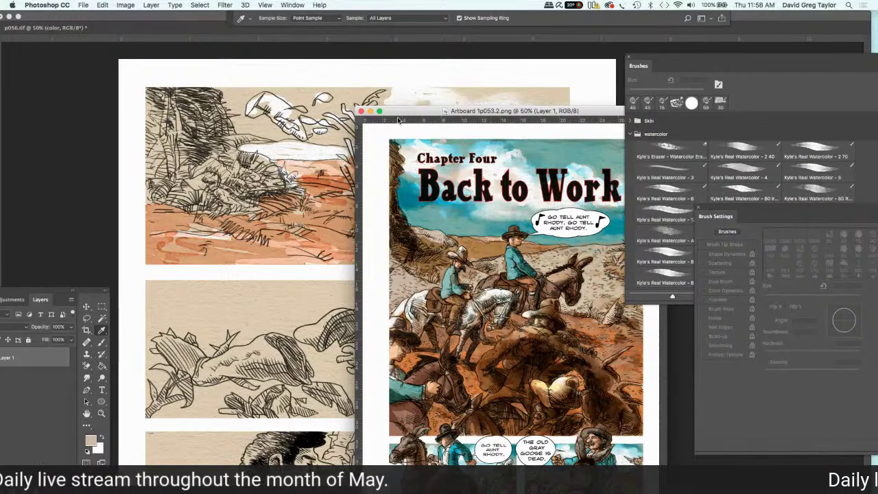
left_click_drag(398, 119, 401, 117)
left_click_drag(480, 108, 786, 386)
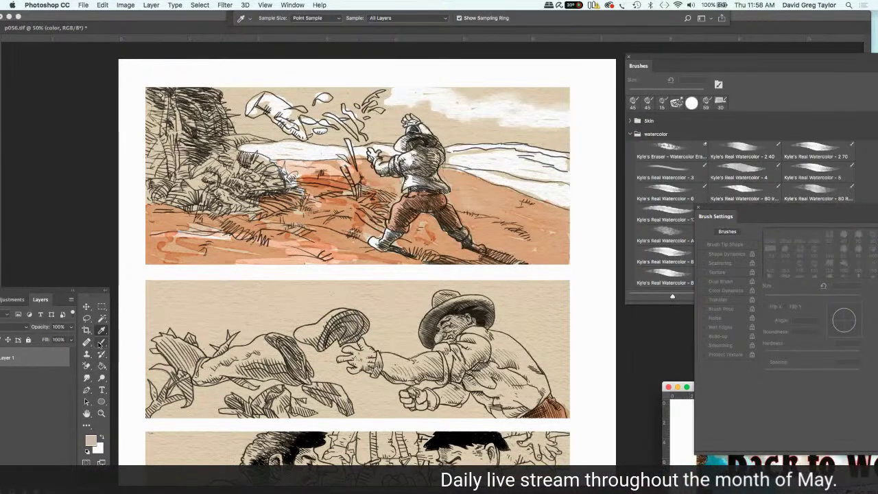
left_click(102, 342)
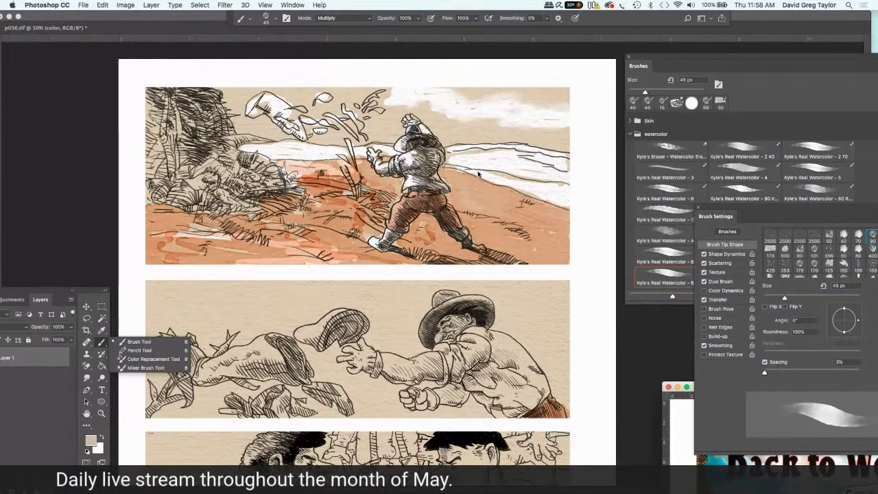
left_click(141, 342)
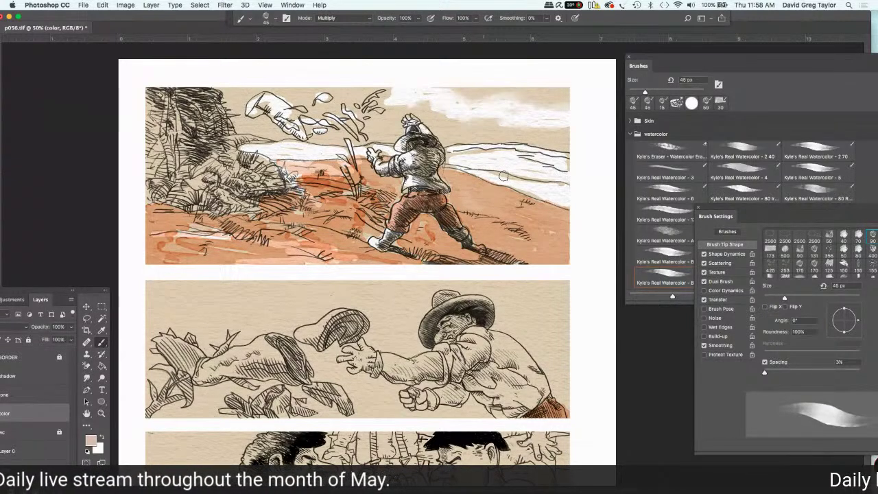
left_click_drag(503, 176, 542, 165)
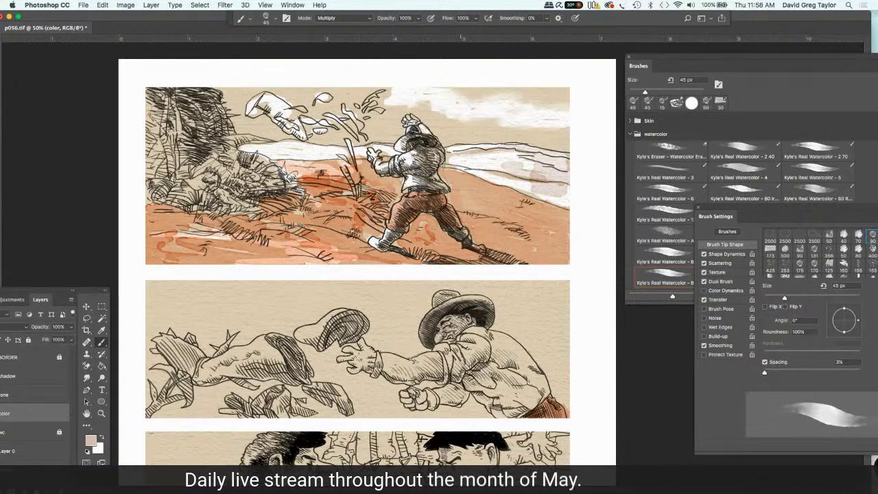
Switch to Chrome to examine the icarus.jpg landscape painting over the comic page, and return to Photoshop.
key("super+Tab")
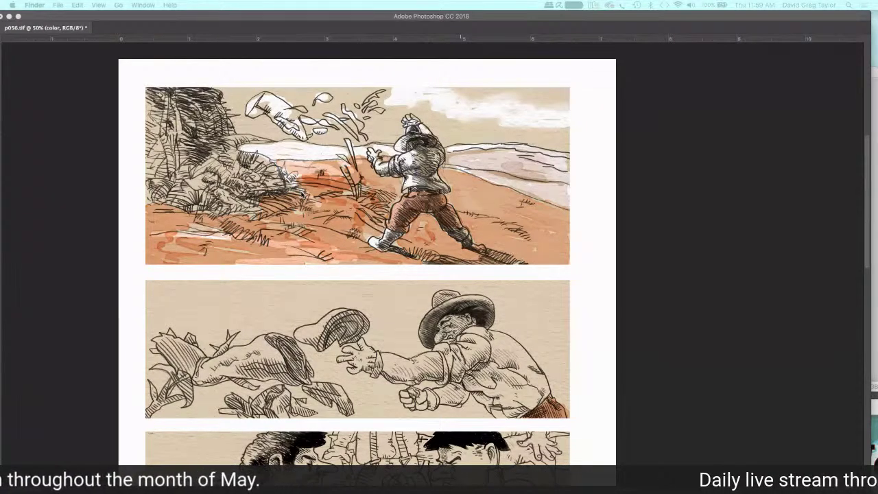
left_click(362, 148)
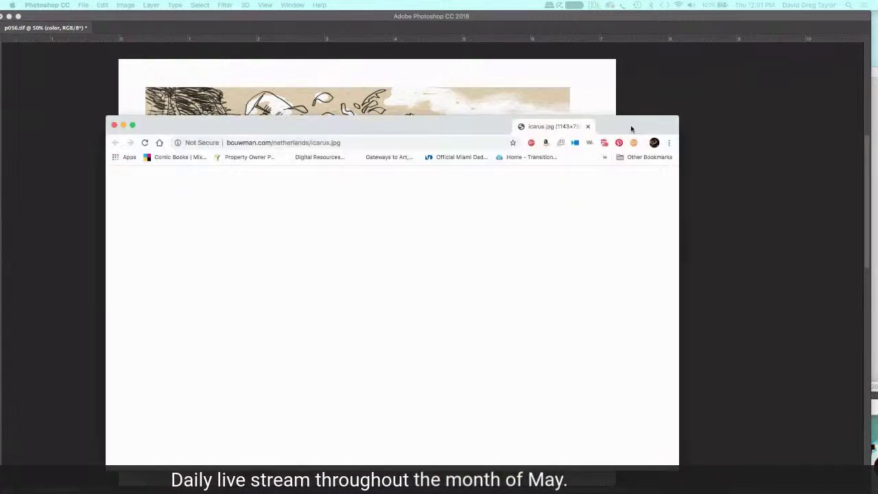
left_click_drag(631, 125, 693, 83)
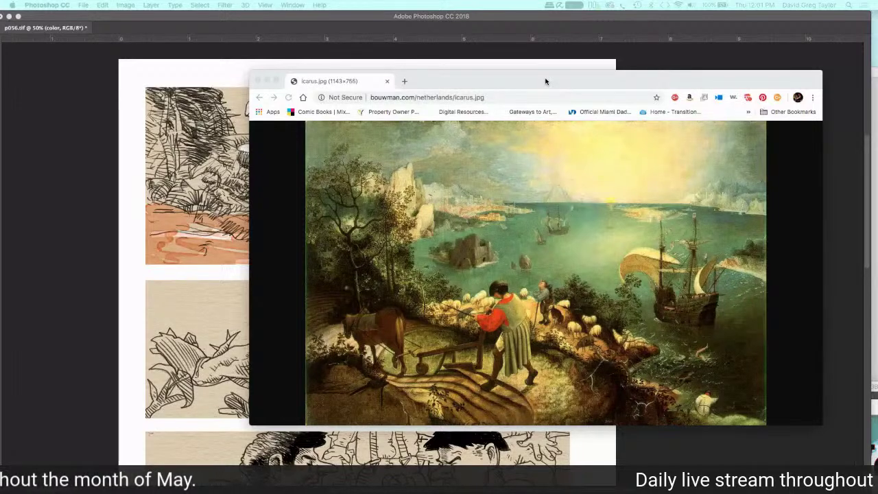
left_click_drag(550, 89, 449, 40)
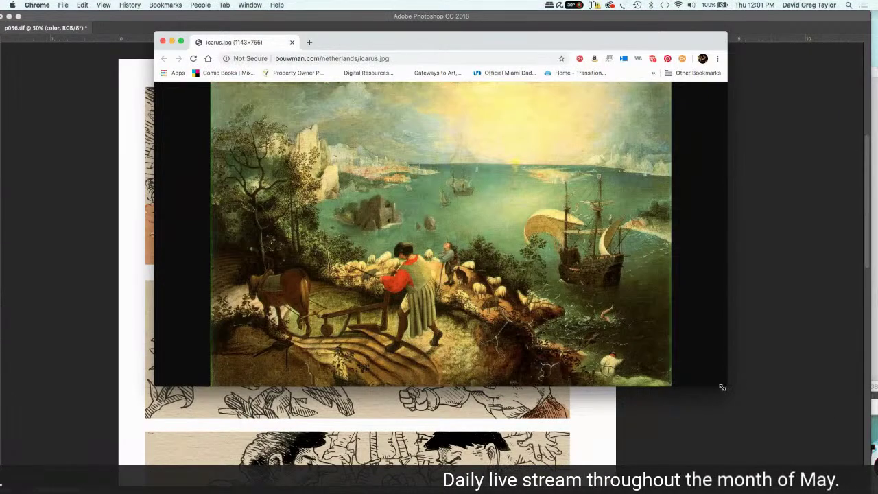
left_click_drag(733, 394, 765, 415)
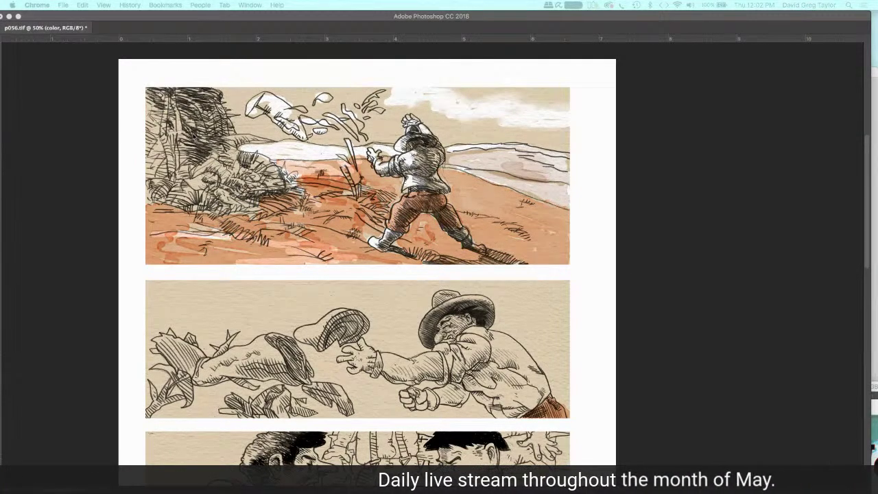
left_click(643, 140)
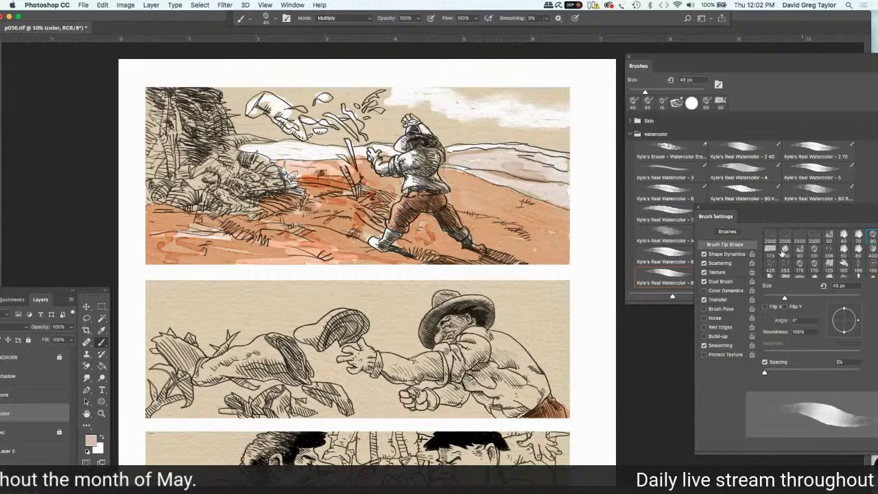
Move the Brush Settings panel up over the Brushes panel and park the Artboard 1p053.2.png reference beside the comic page.
left_click(291, 6)
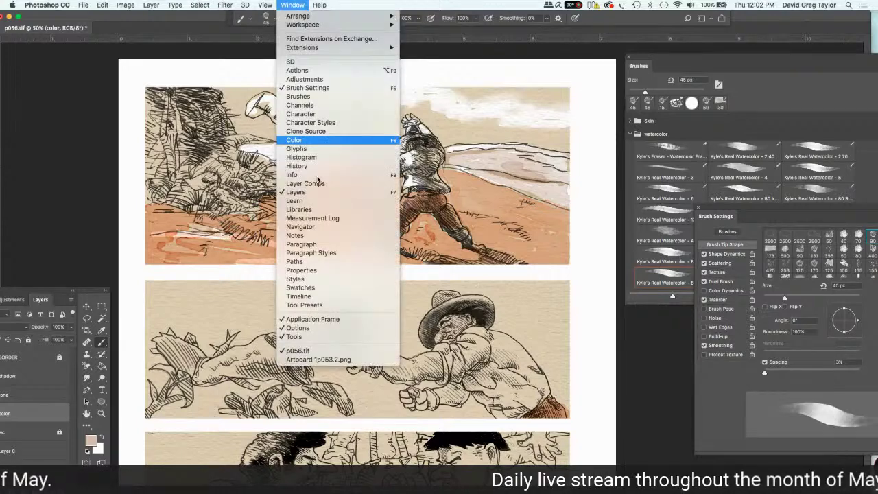
left_click(328, 351)
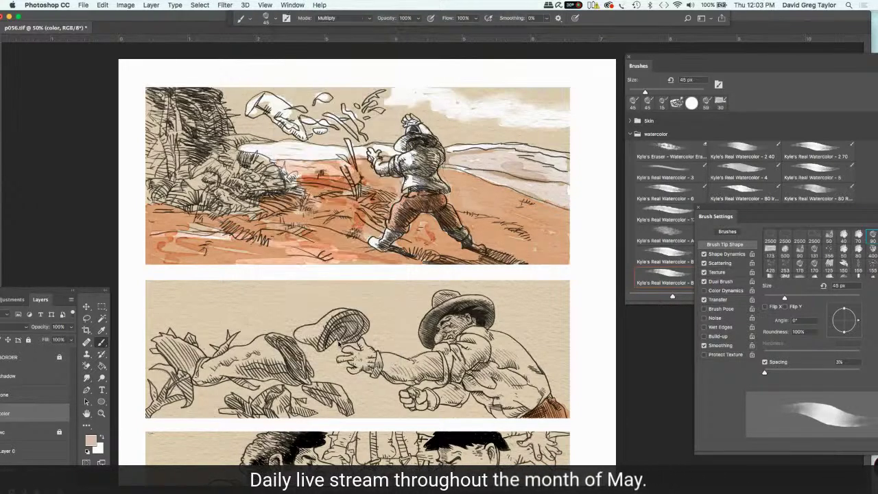
left_click(686, 390)
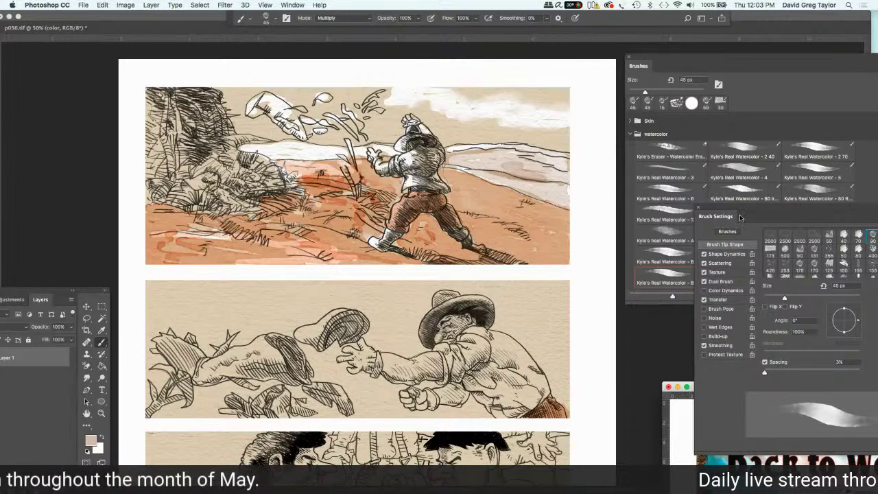
mouse_move(752, 217)
left_mouse_down()
mouse_move(792, 213)
mouse_move(755, 77)
mouse_move(631, 280)
mouse_move(635, 130)
left_mouse_up()
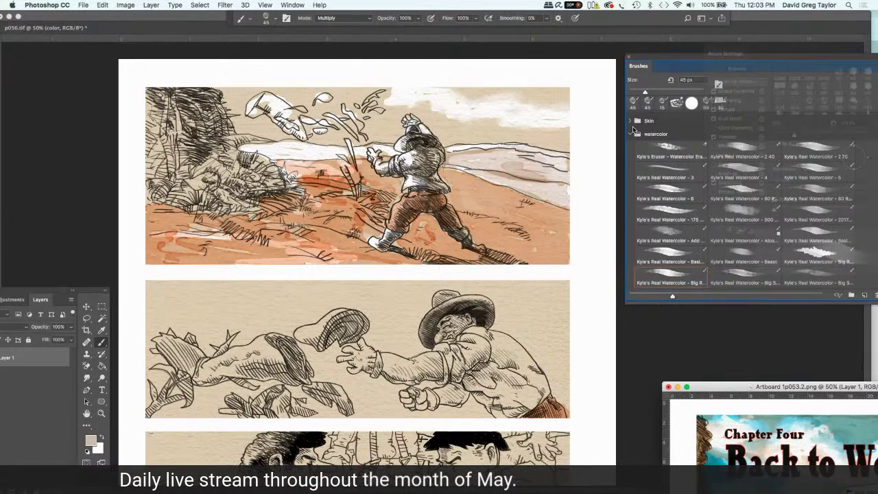
left_click_drag(634, 130, 637, 132)
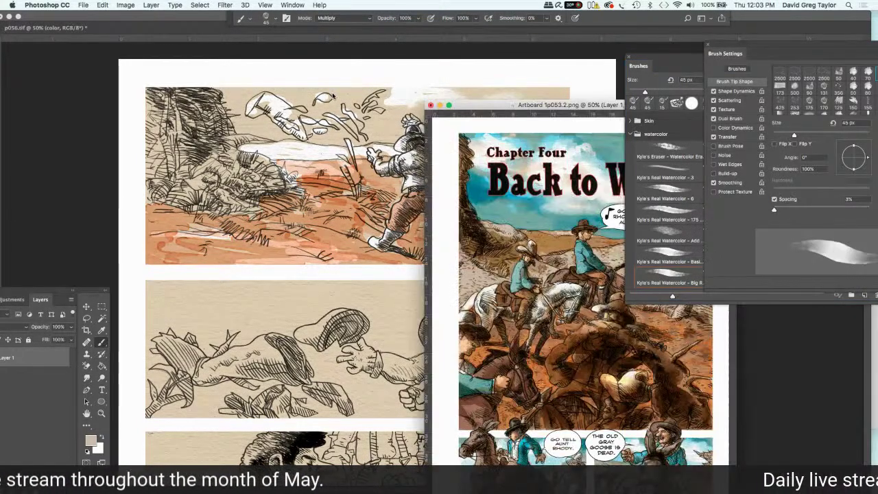
left_click_drag(332, 96, 357, 103)
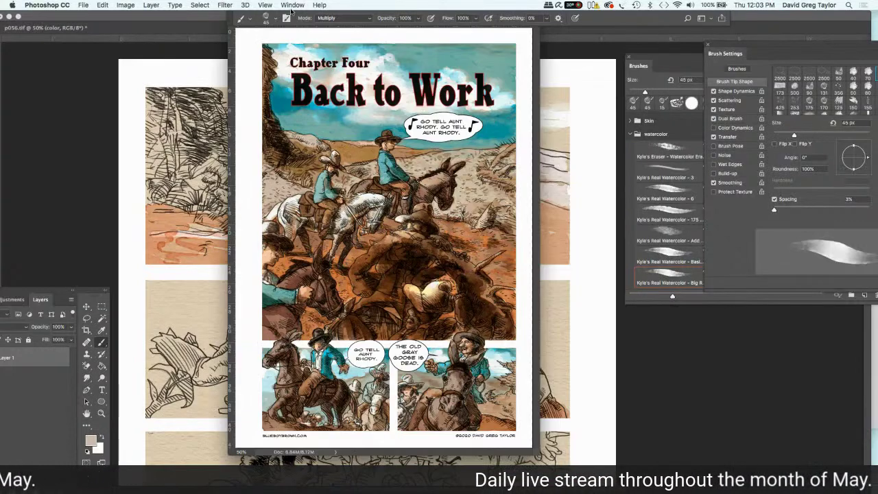
left_click_drag(357, 103, 599, 144)
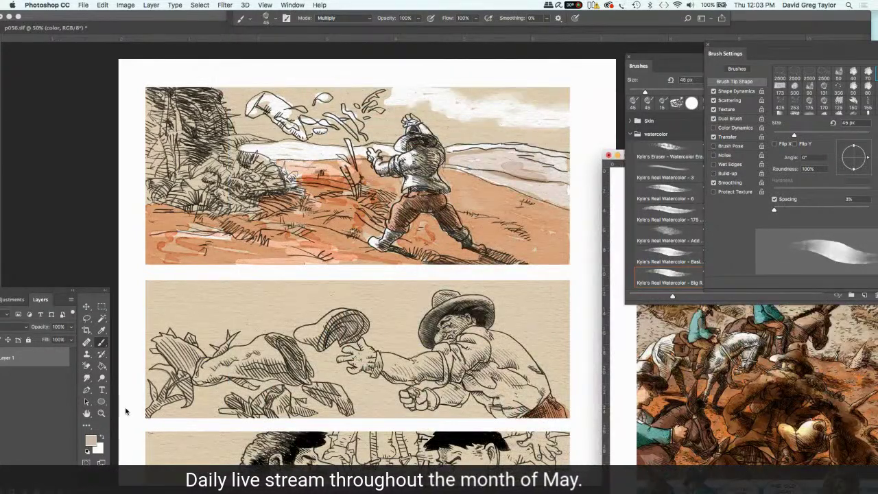
Keep the pale beige foreground colour and paint both of the hatted man's hands in the second panel with it.
left_click(90, 443)
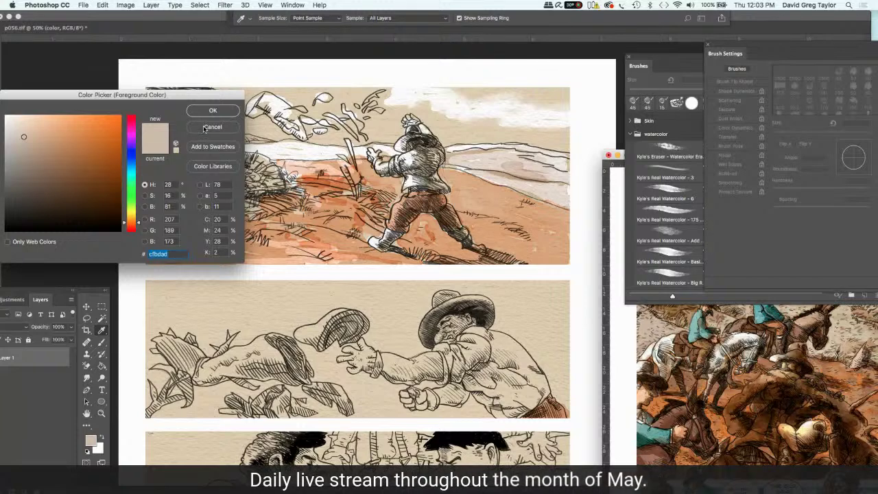
left_click(199, 128)
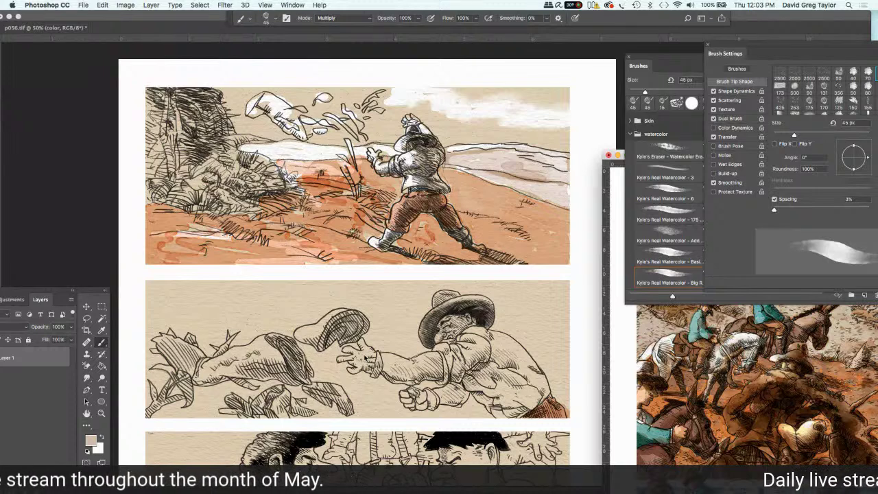
key("super+w")
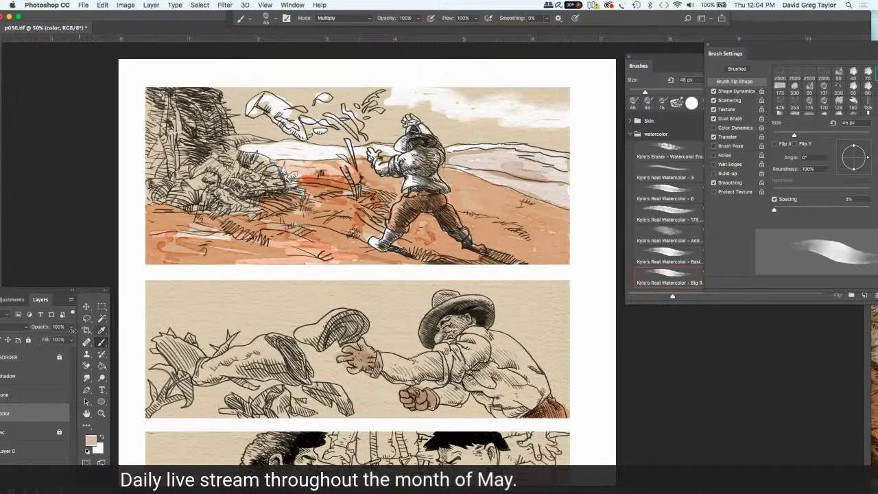
Close the Brushes panel and bring the Artboard 1p053.2.png reference into full view over the comic page.
left_click(297, 5)
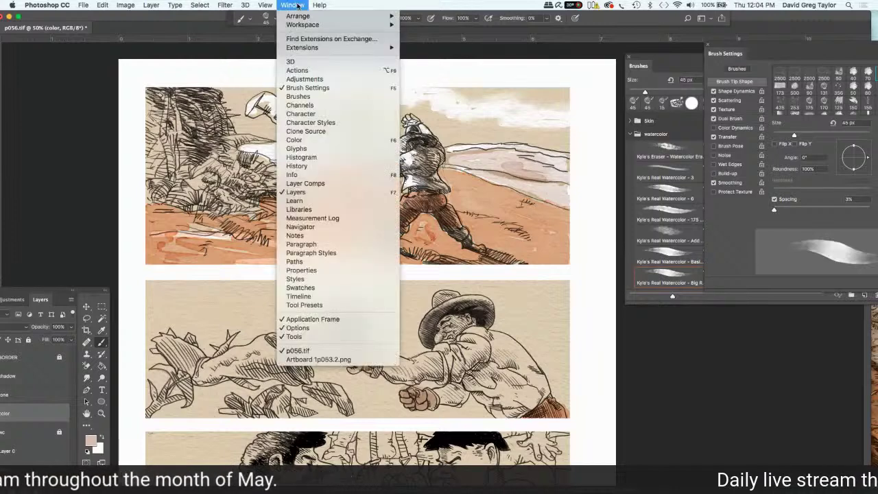
left_click(293, 360)
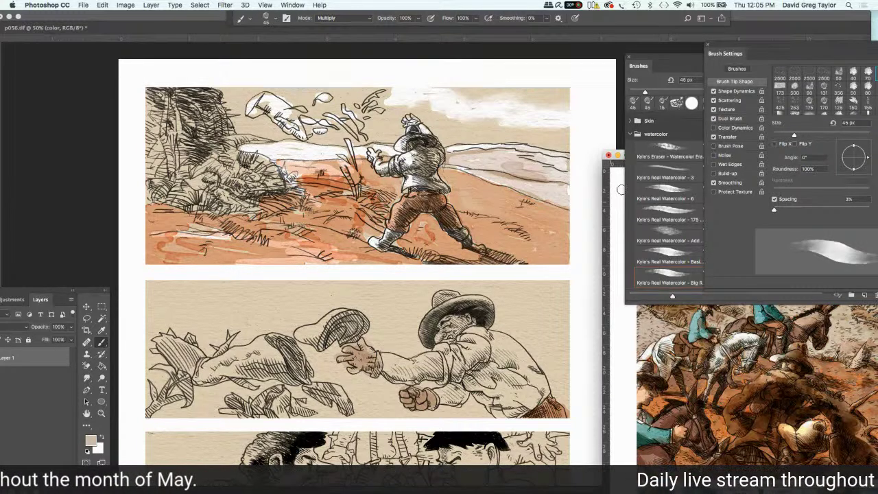
left_click(632, 60)
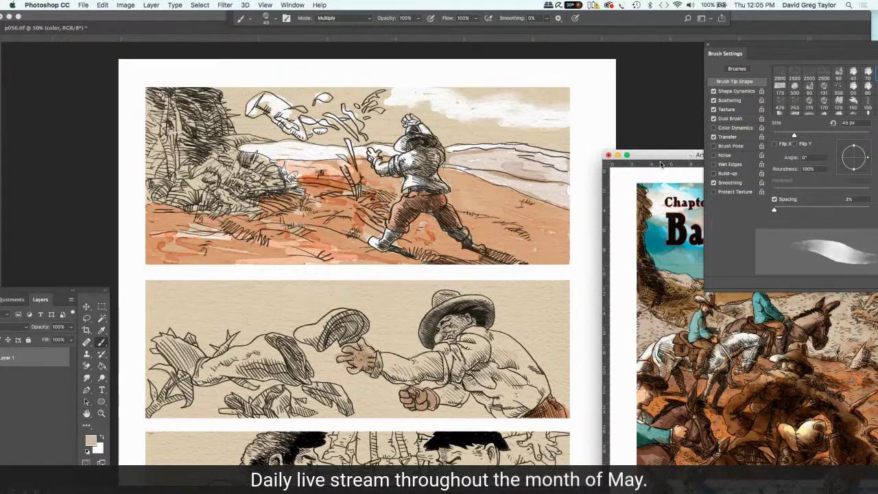
left_click_drag(661, 164, 466, 143)
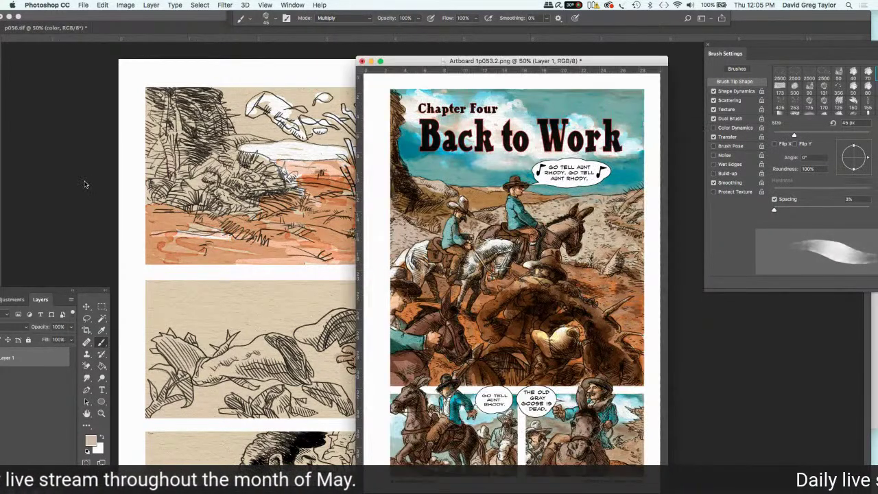
left_click_drag(521, 134, 470, 62)
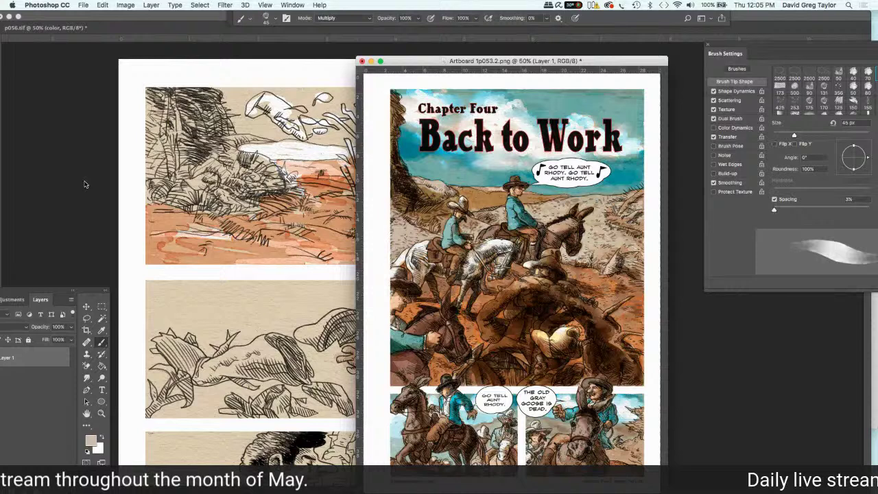
Sample a light peach skin tone from the reference page, move the reference aside and return to the Brush tool.
left_click(101, 332)
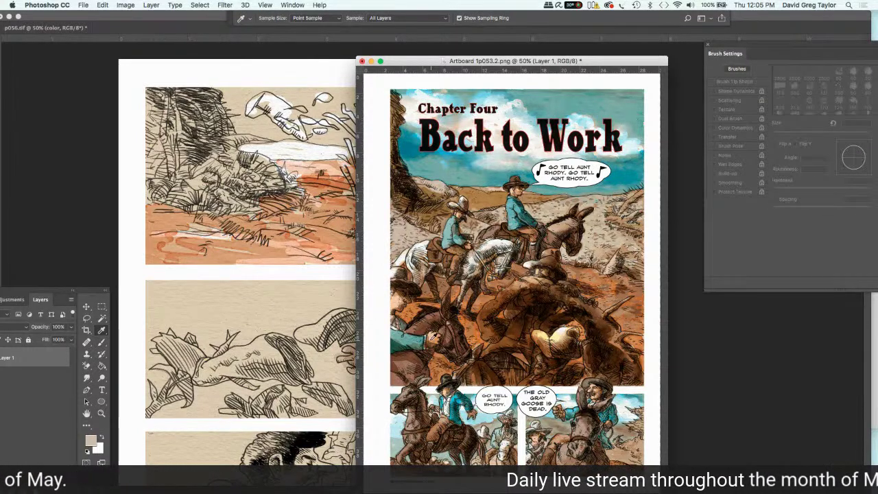
left_click(431, 337)
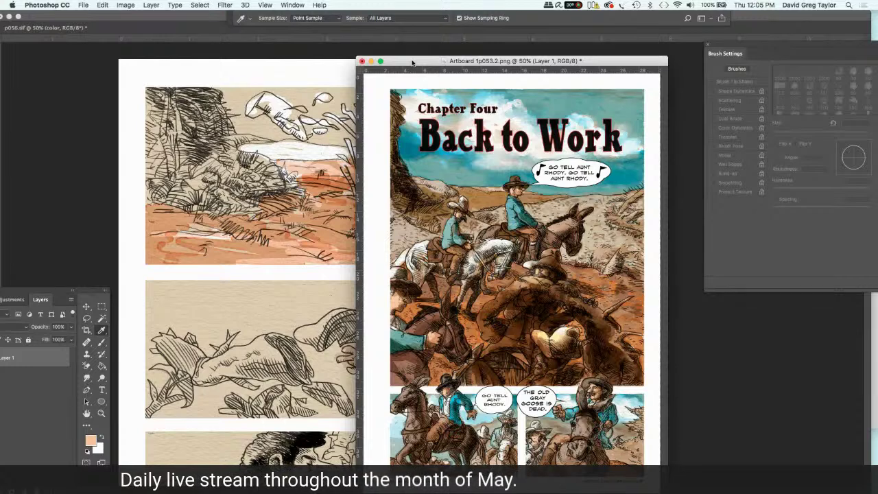
left_click_drag(413, 63, 704, 201)
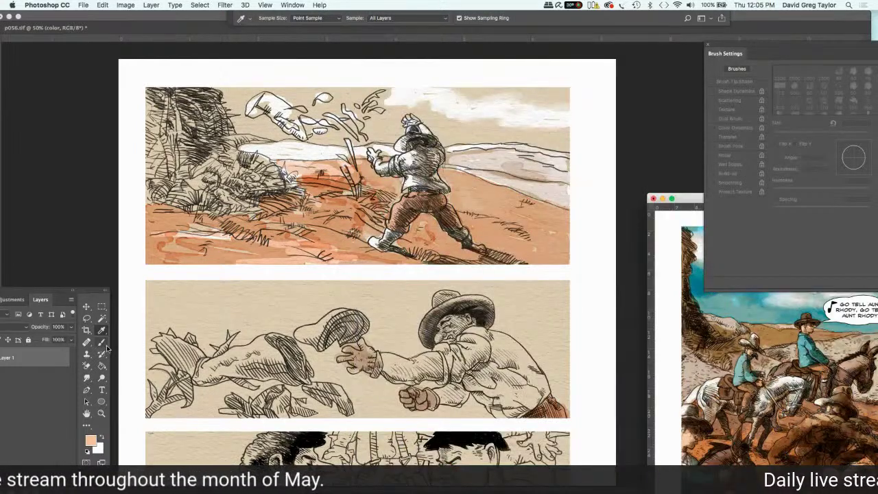
key("b")
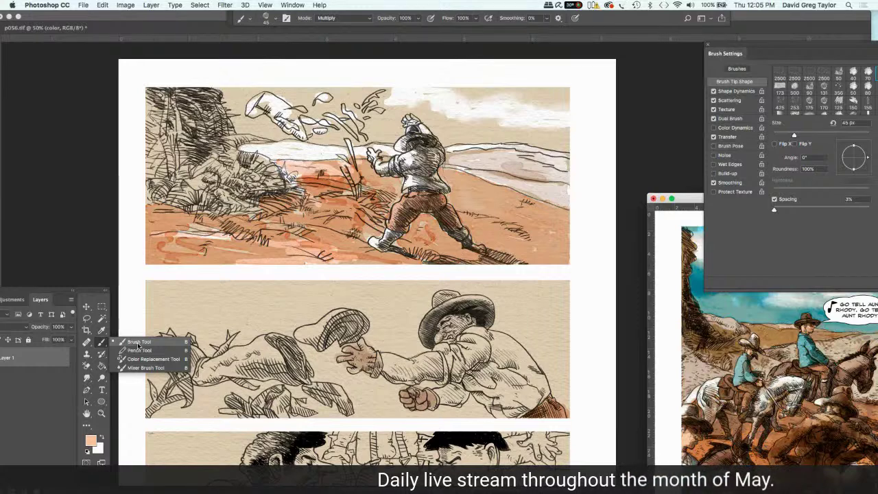
left_click(138, 342)
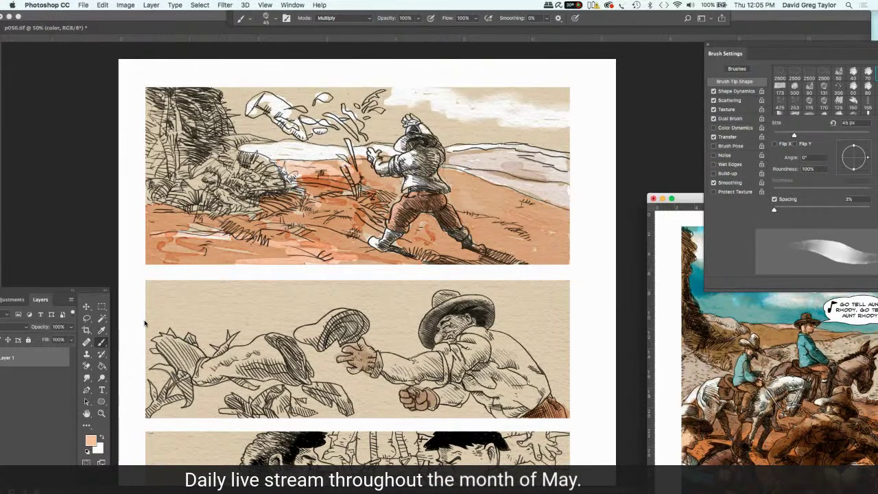
Paint the hatted man's face and bare forearms in the second panel with the peach skin tone.
scroll(145, 323, "down", 4)
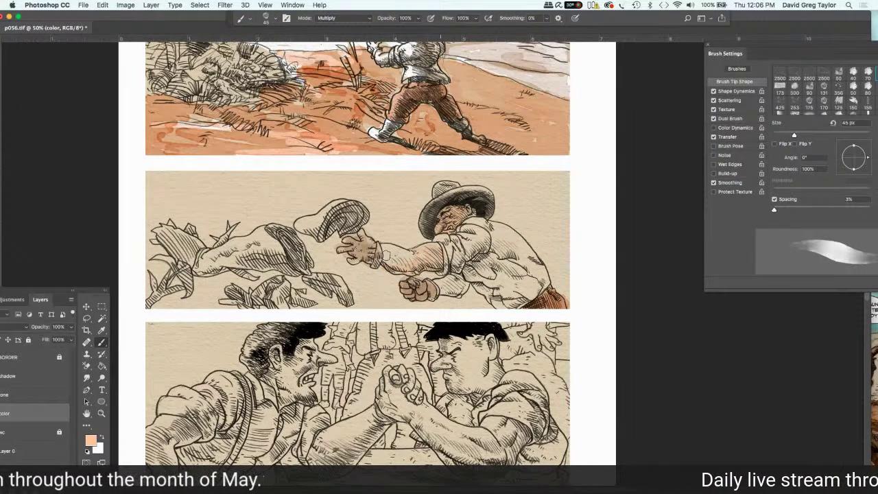
left_click_drag(396, 265, 409, 255)
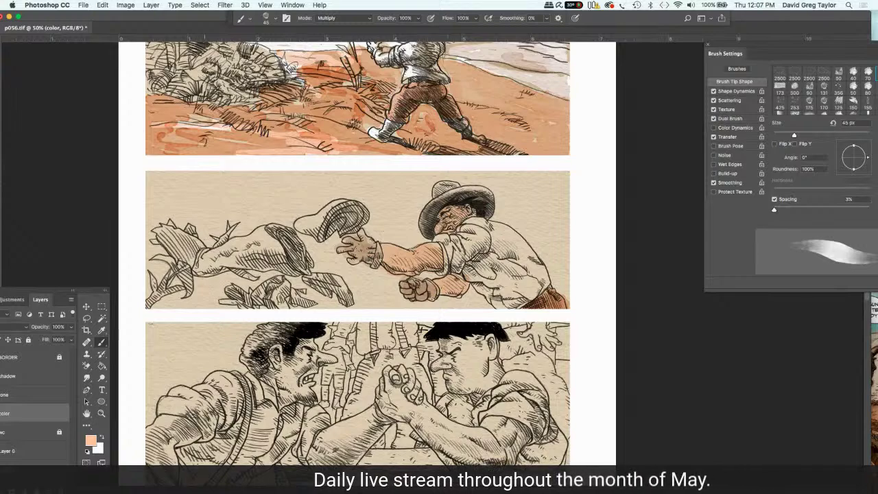
scroll(127, 386, "down", 1)
scroll(127, 386, "down", 3)
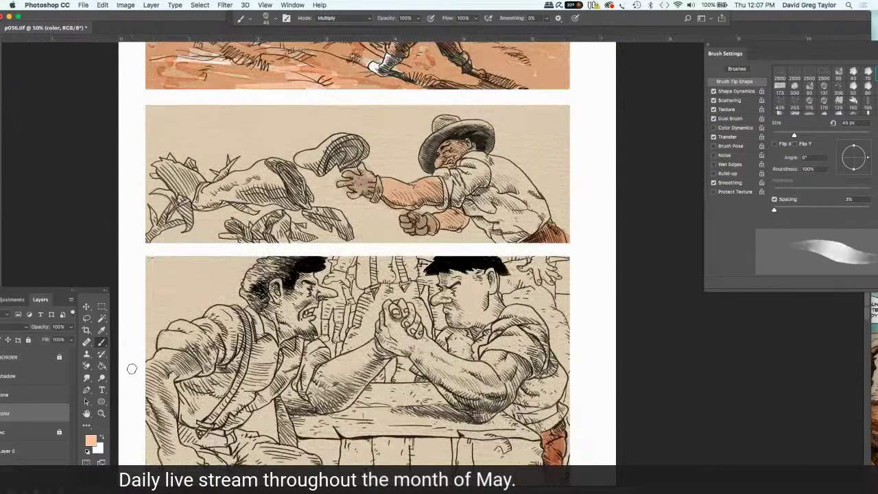
scroll(132, 369, "down", 1)
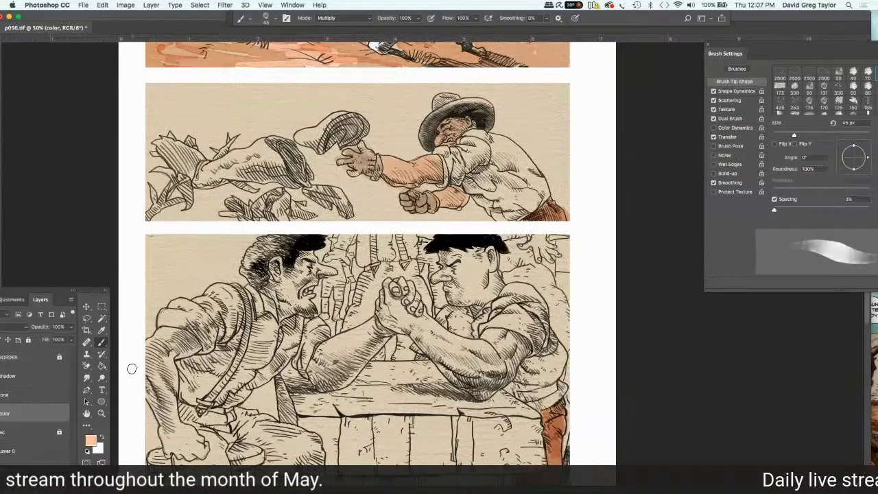
Paint the arms, hands and faces of the two arm wrestlers in the third panel with the peach skin tone.
scroll(132, 370, "down", 4)
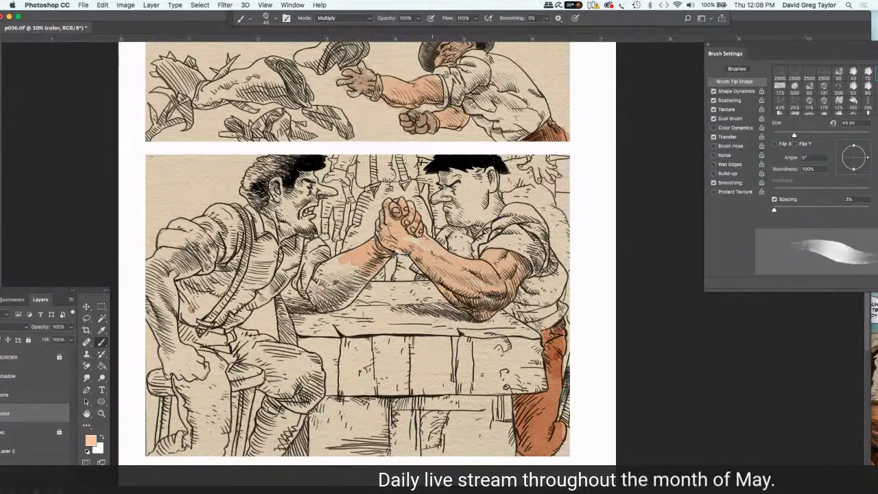
mouse_move(328, 265)
left_mouse_down()
mouse_move(314, 278)
mouse_move(310, 306)
left_mouse_up()
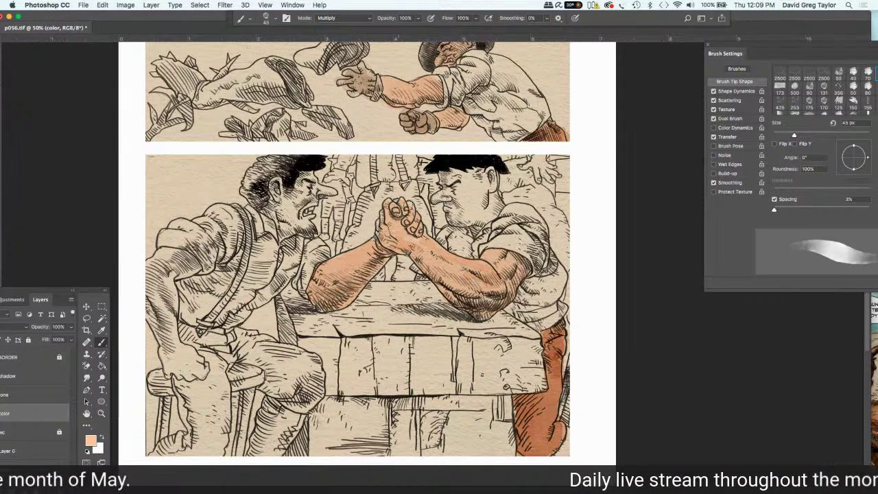
left_click(474, 194)
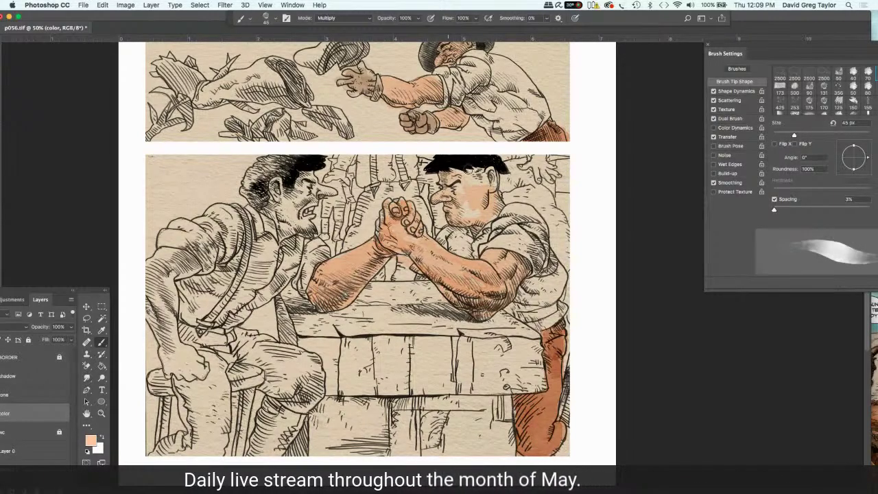
left_click_drag(471, 189, 497, 199)
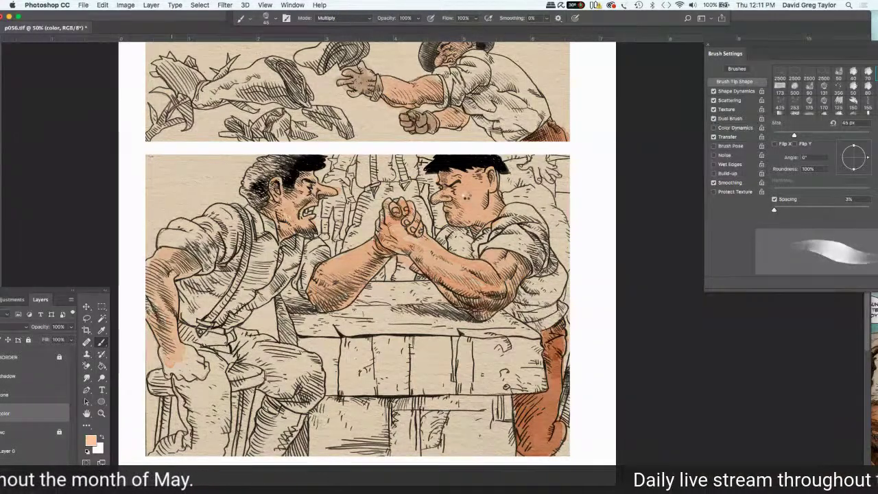
left_click_drag(186, 352, 202, 369)
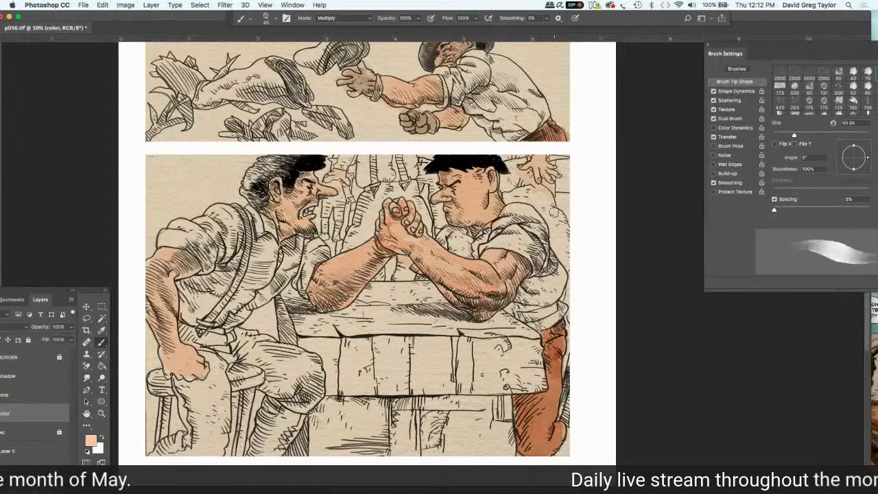
Return to the first panel and bring the Artboard 1p053.2.png reference page into full view over the comic page.
scroll(555, 214, "up", 3)
scroll(555, 213, "up", 9)
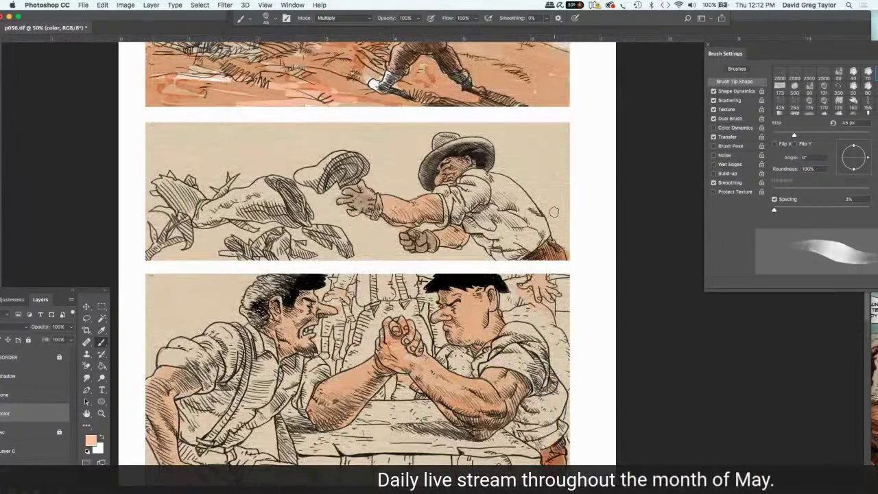
scroll(555, 212, "down", 1)
scroll(554, 213, "up", 1)
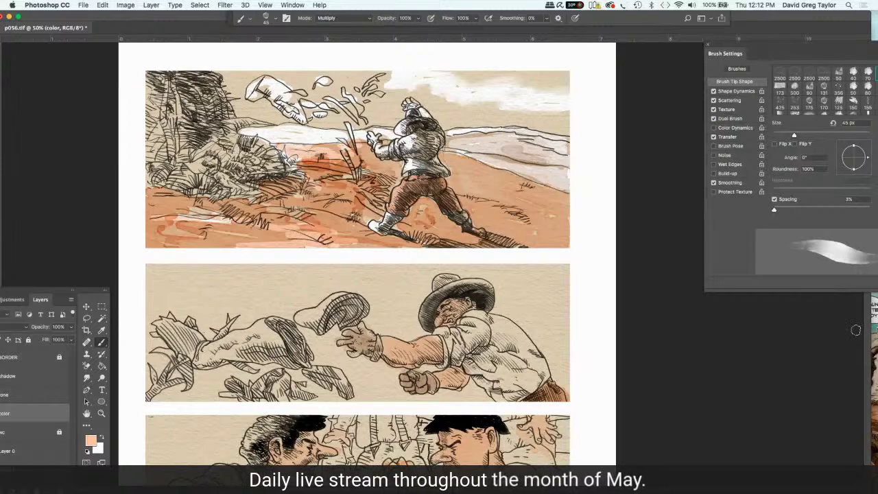
left_click(835, 328)
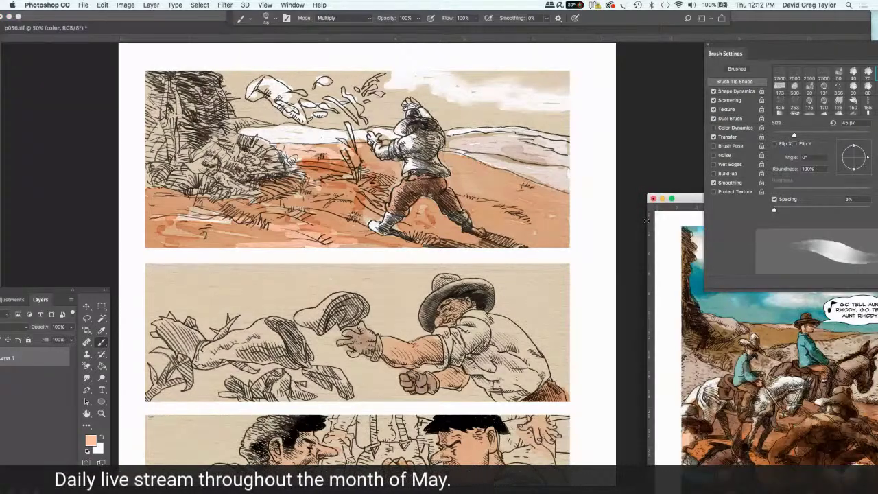
left_click_drag(685, 201, 557, 177)
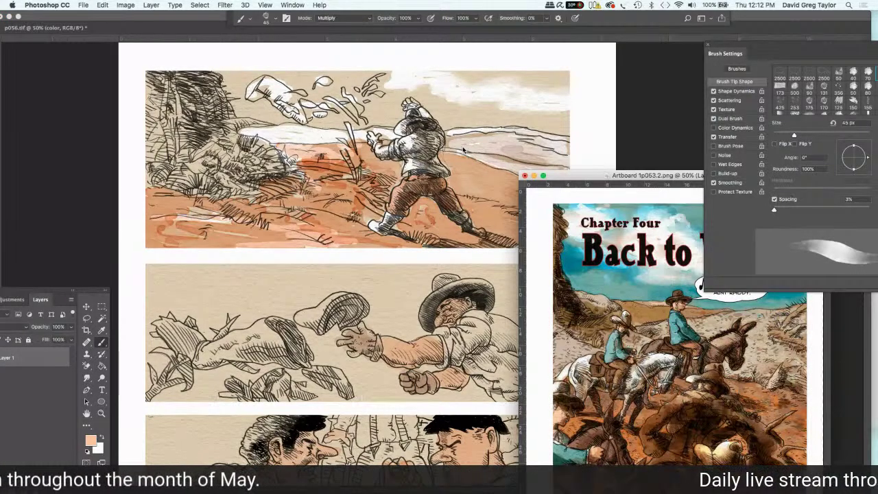
left_click_drag(464, 150, 433, 145)
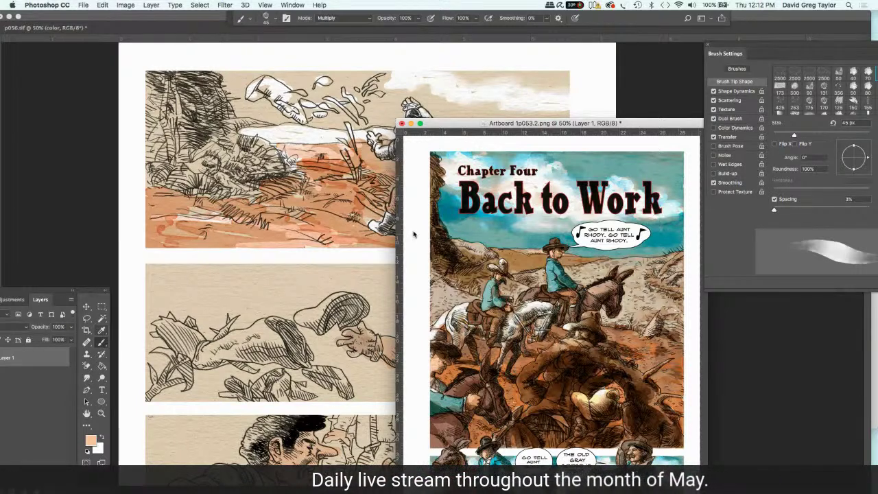
Sample a medium brown from the hillside below the chapter title on the reference page and move the reference aside.
left_click(101, 330)
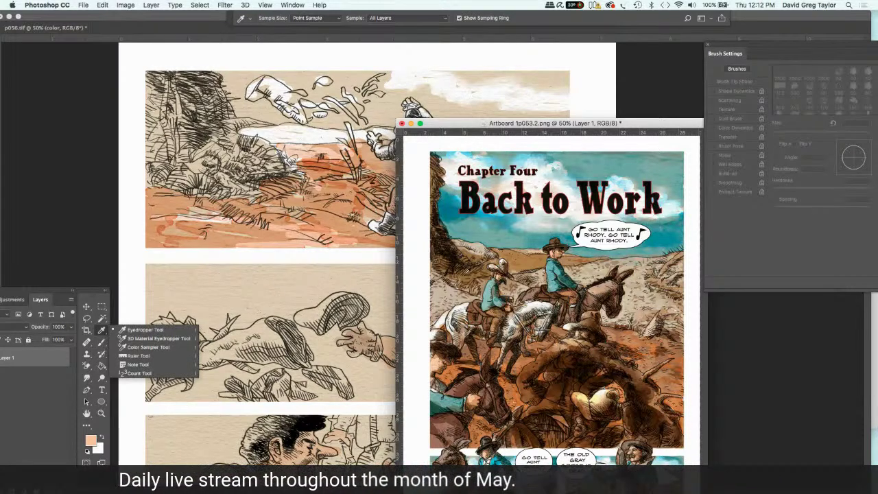
left_click(140, 330)
left_click_drag(460, 267, 461, 274)
left_click_drag(462, 127, 711, 259)
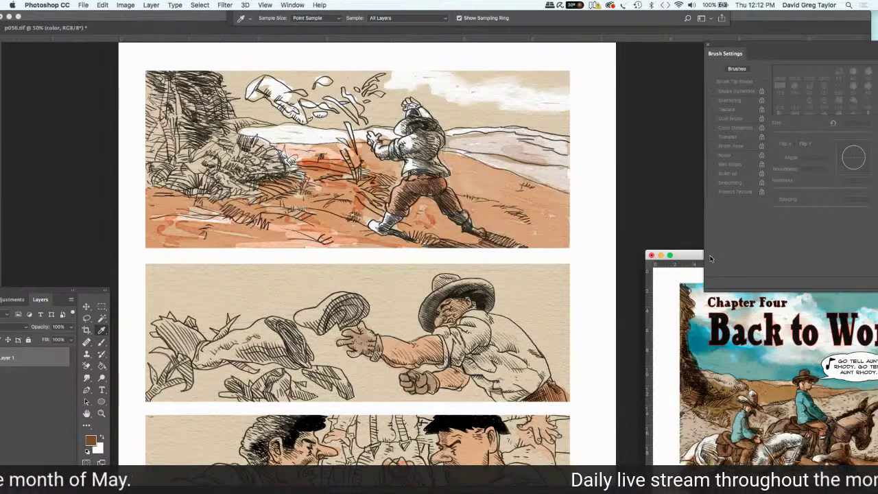
Return to p056.tif and brush the brown over the cliff, the rubble pile and the flying boot in the first panel.
left_click(101, 342)
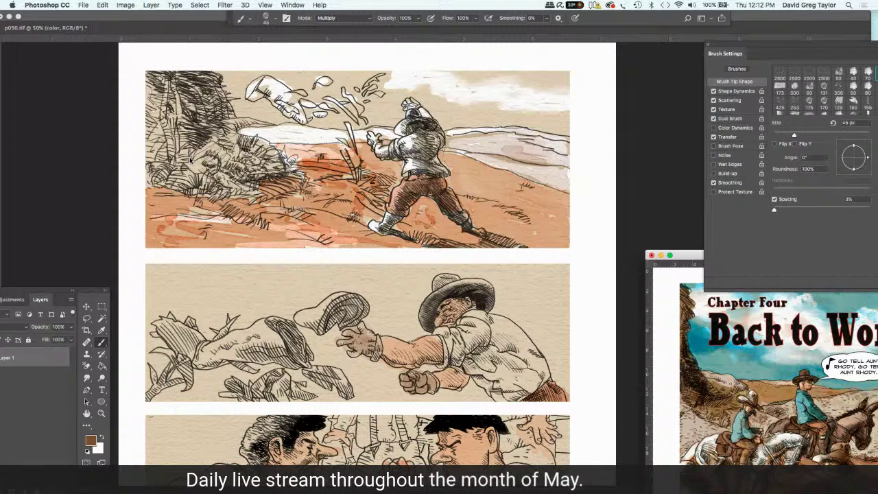
key("ctrl+Tab")
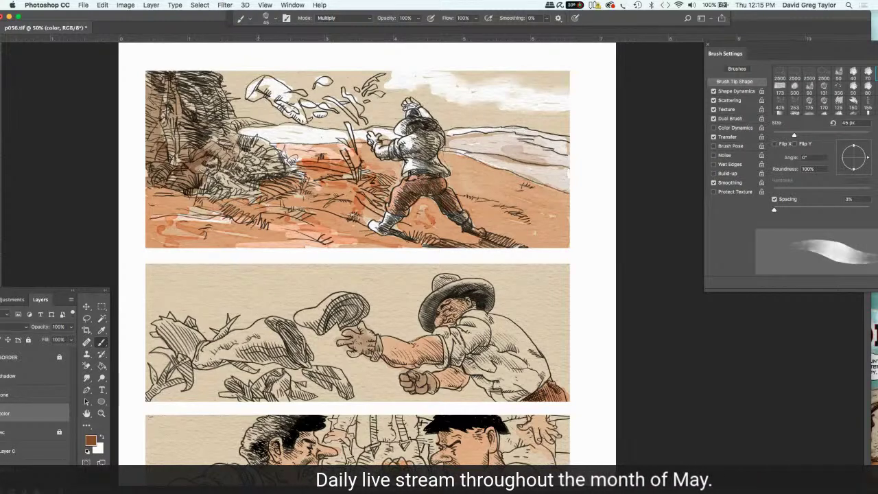
left_click_drag(271, 124, 240, 162)
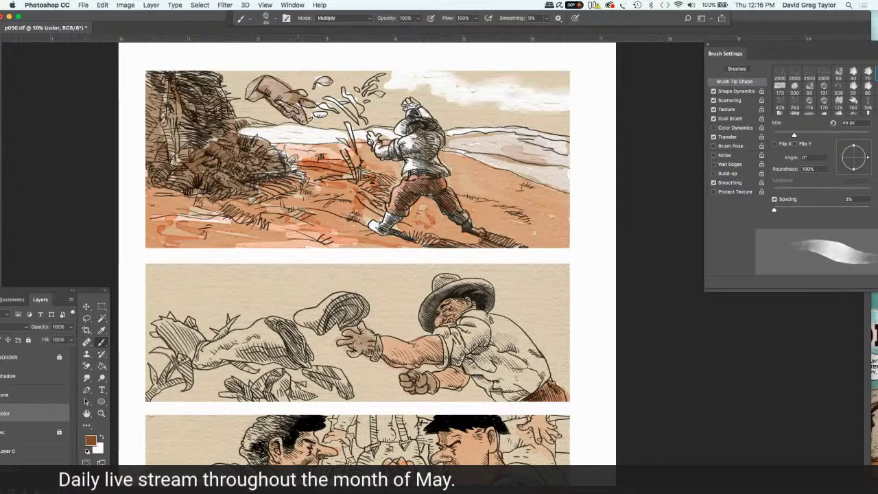
Reduce the brush to 35 px and paint the remaining white hill in the first panel with the pale pink sampled from the distant hills.
key("period")
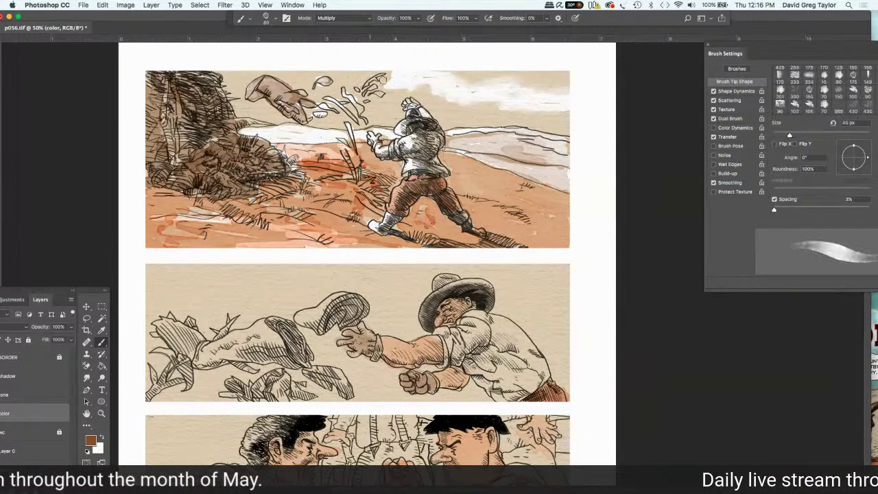
key("bracketleft")
key("bracketleft")
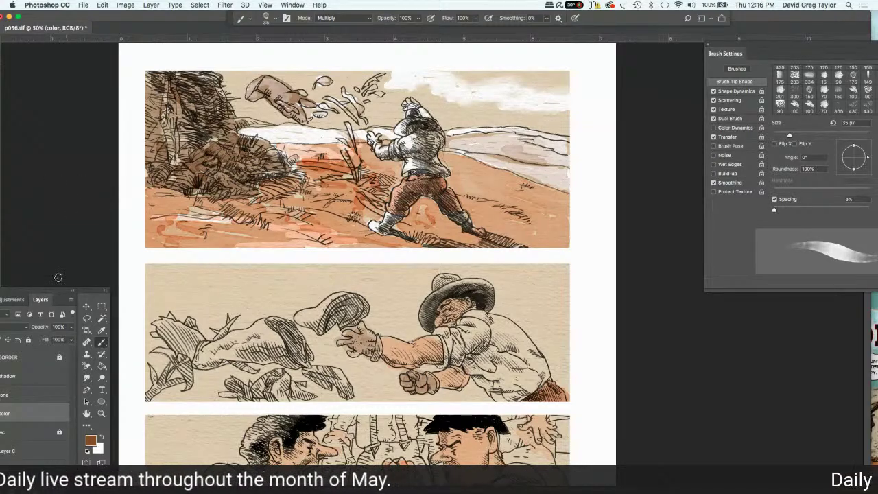
left_click(102, 339)
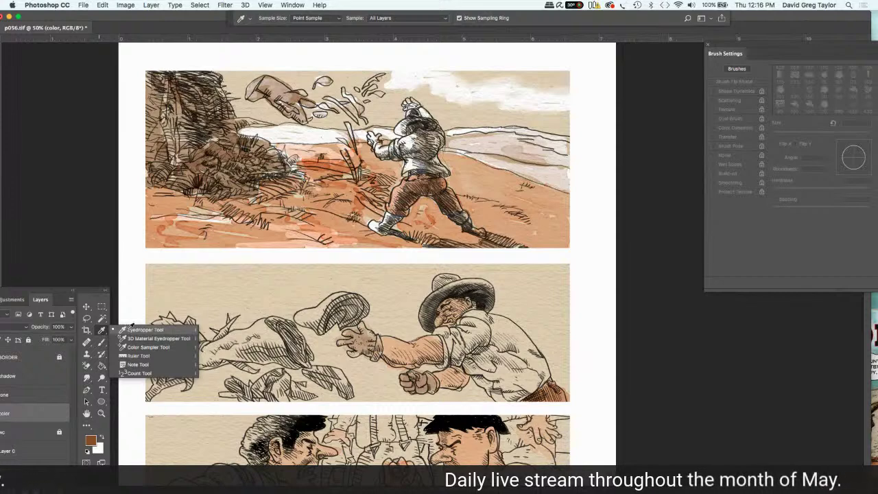
left_click(125, 330)
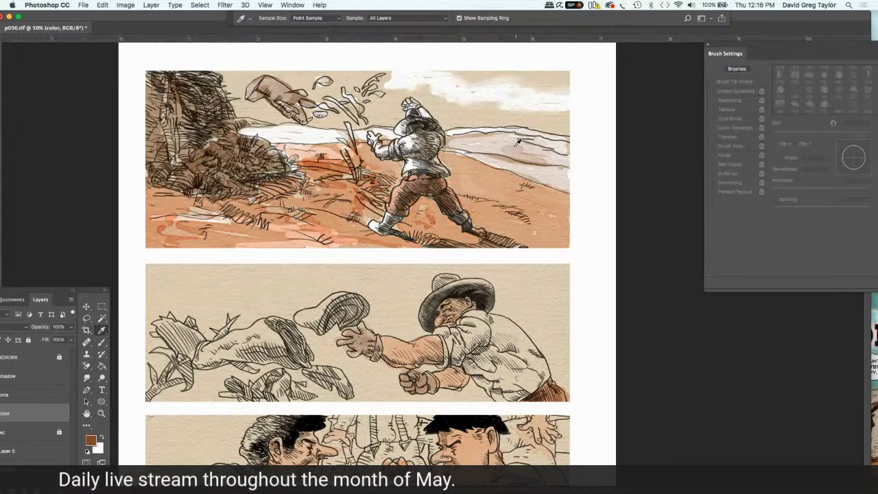
left_click(100, 343)
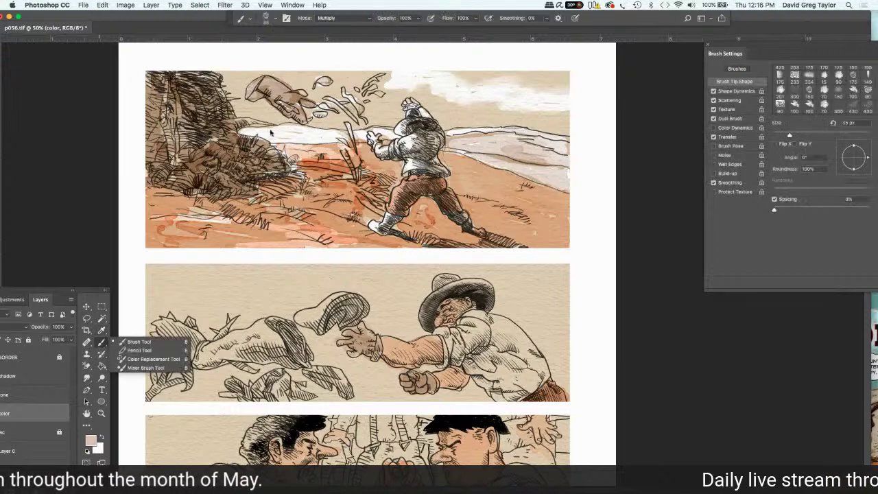
left_click(268, 135)
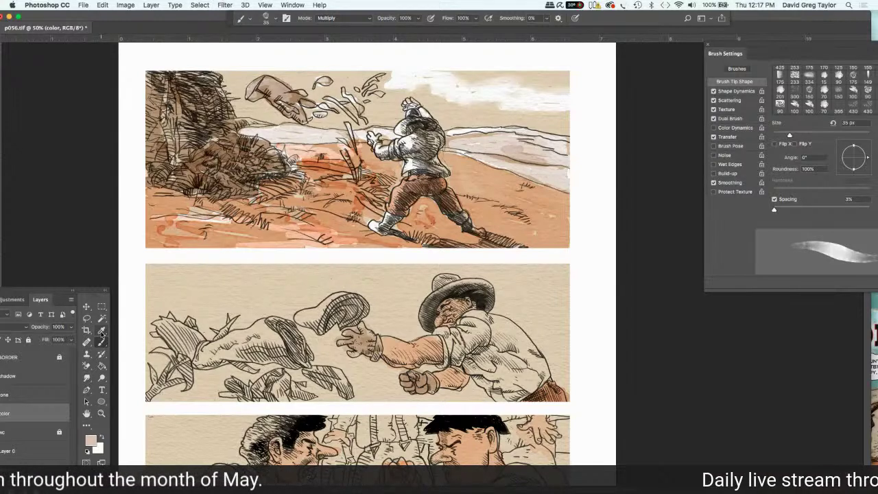
Sample the tan of the flying boot in the first panel and change the foreground colour to the grey 959391.
key("i")
left_click(273, 84)
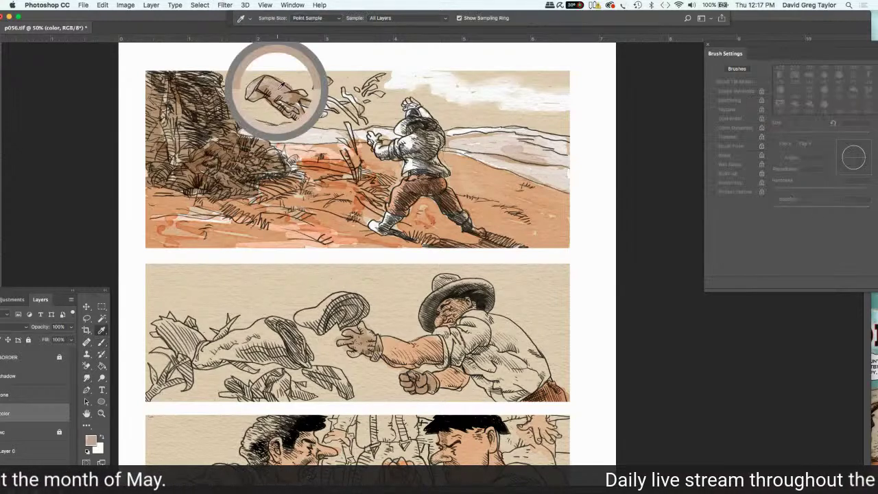
left_click(101, 343)
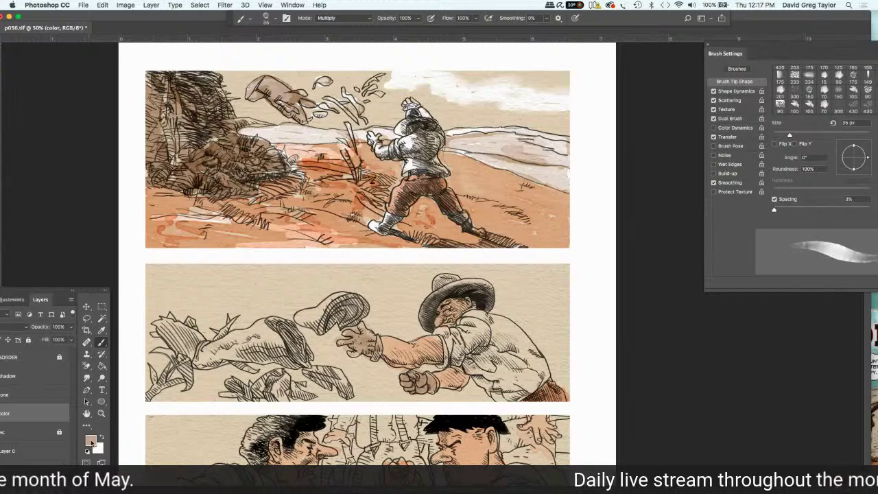
left_click(90, 440)
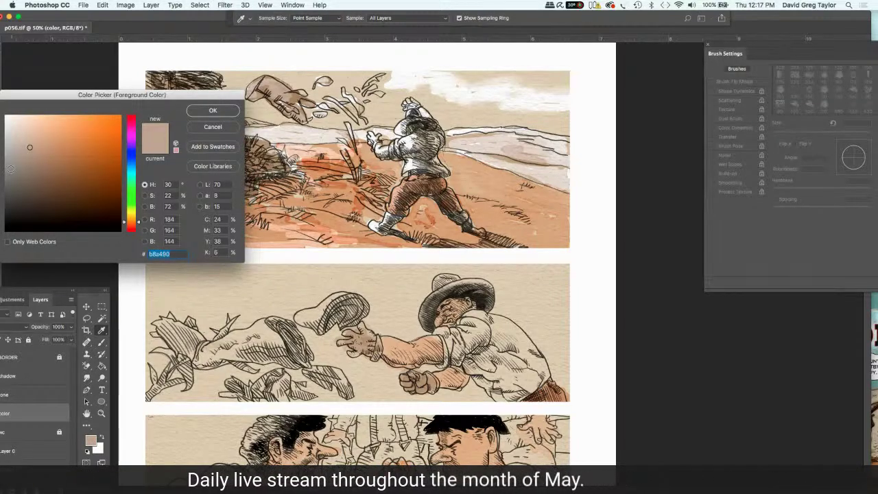
left_click(151, 118)
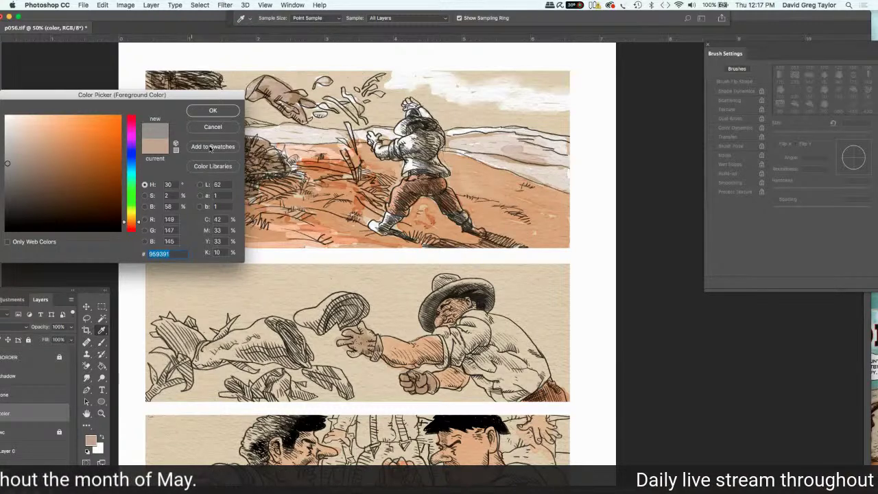
key("Return")
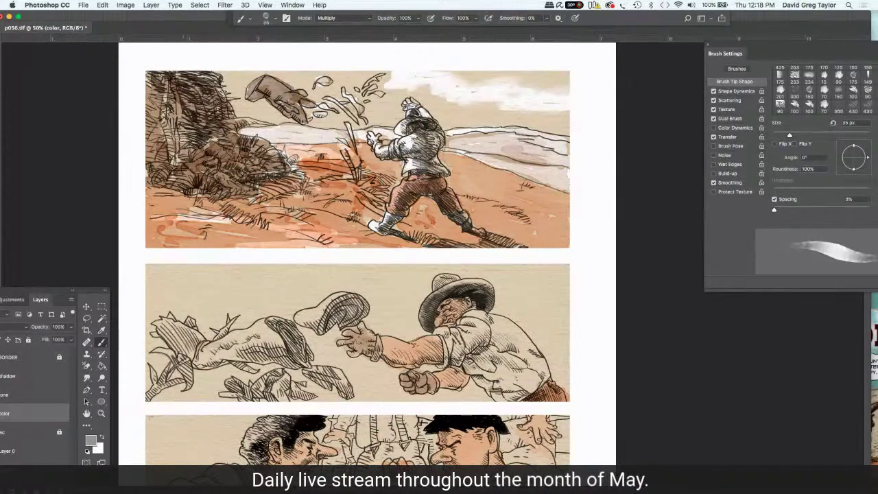
Brush the grey over the cliff and rubble in the first panel and the flying boot and debris in the second panel.
mouse_move(171, 145)
left_mouse_down()
mouse_move(184, 110)
mouse_move(166, 93)
left_mouse_up()
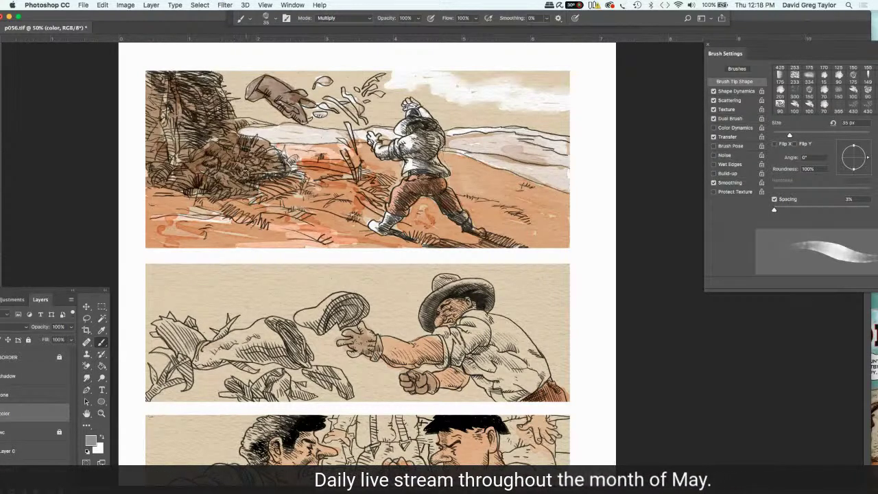
mouse_move(241, 159)
left_mouse_down()
mouse_move(291, 169)
mouse_move(224, 187)
left_mouse_up()
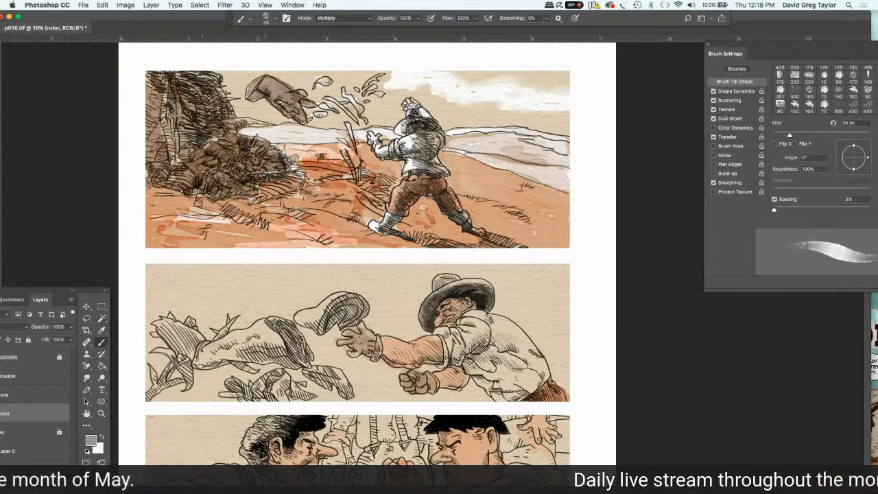
left_click_drag(178, 177, 192, 184)
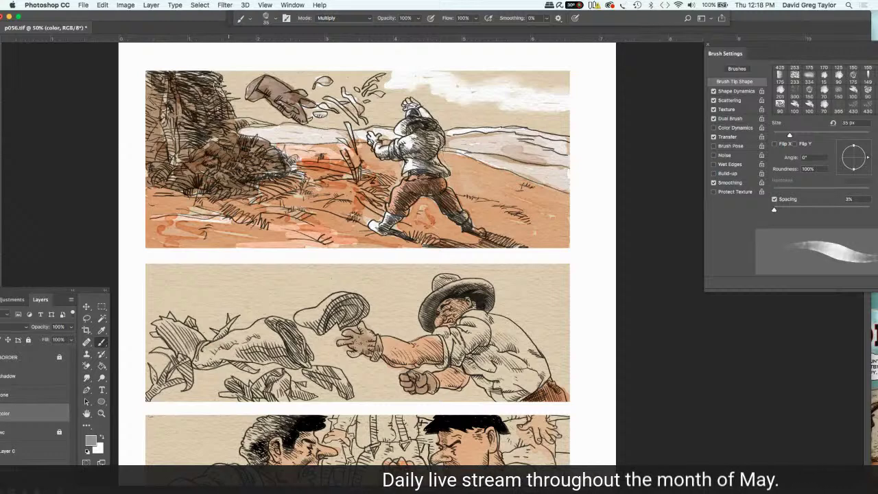
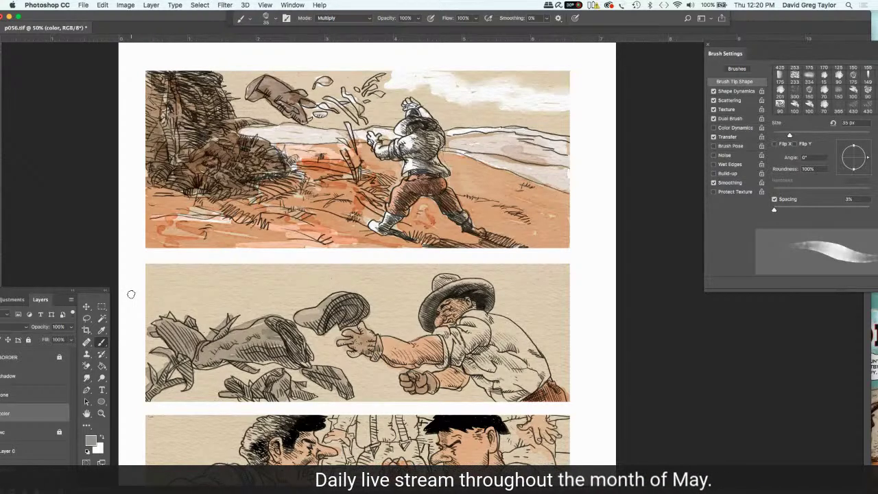
Bring the first two panels into view and switch to a brush preset sized 20 px.
scroll(131, 295, "down", 3)
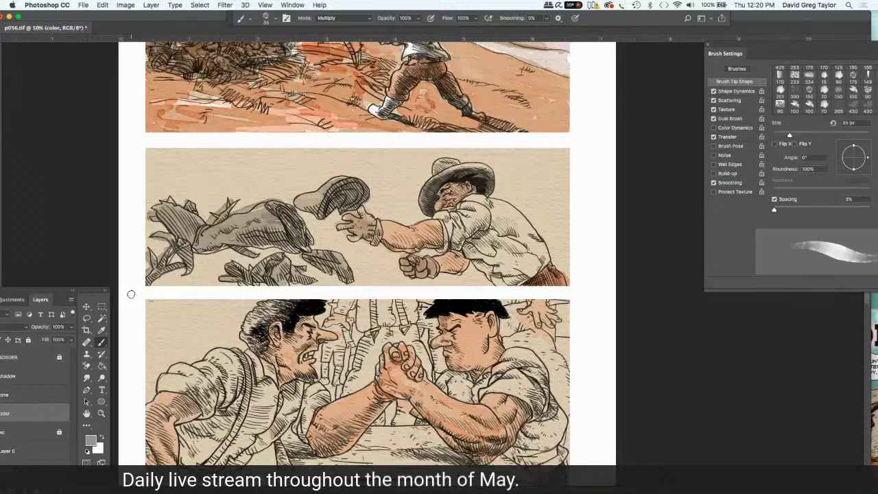
scroll(131, 294, "up", 1)
scroll(131, 294, "up", 3)
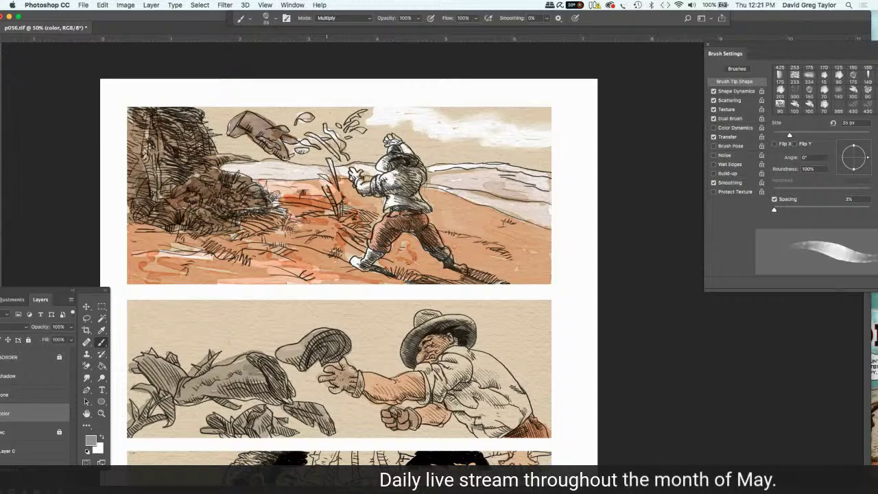
key("period")
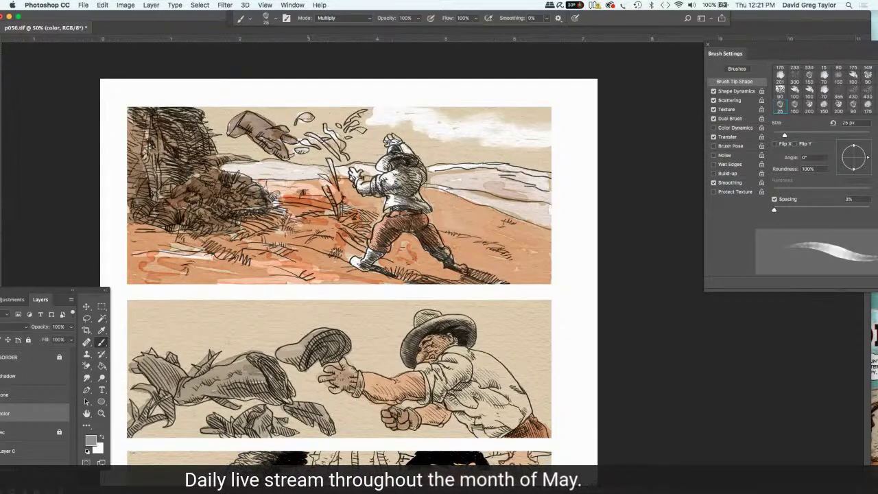
key("period")
key("period")
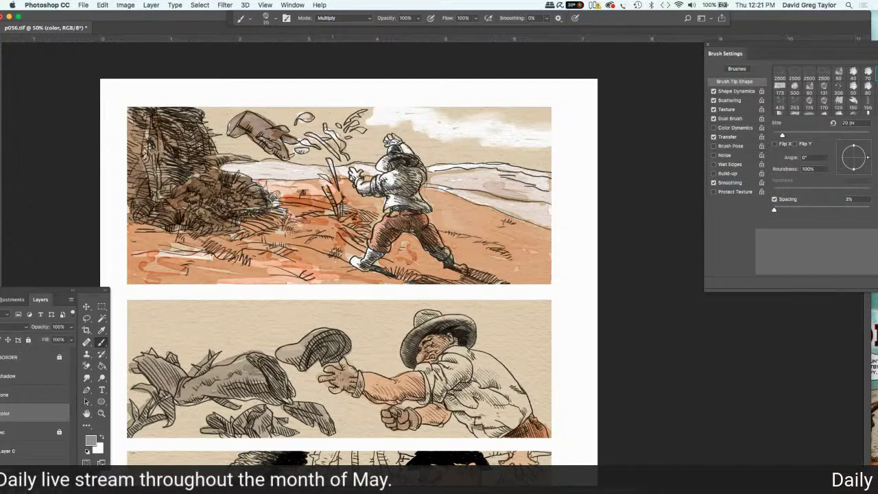
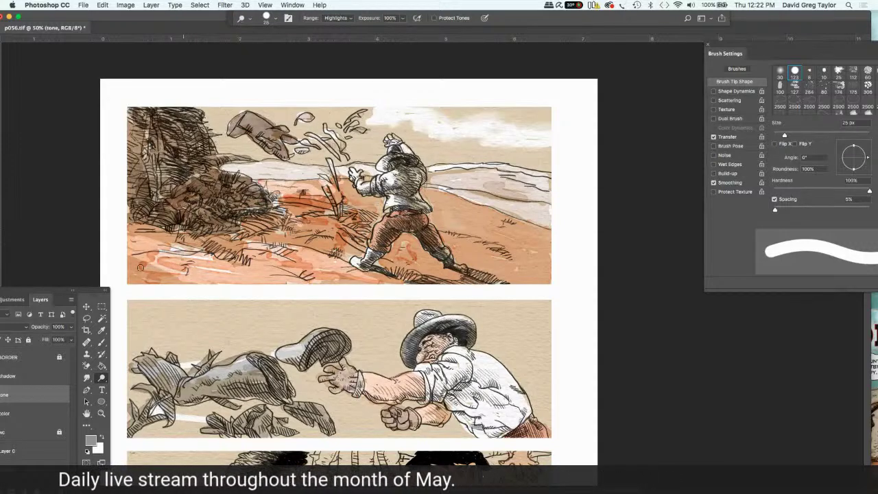
Dodge the highlights of the orange ground in the first panel on the tone layer, using a 25 px brush at 100% exposure.
left_click_drag(180, 259, 134, 276)
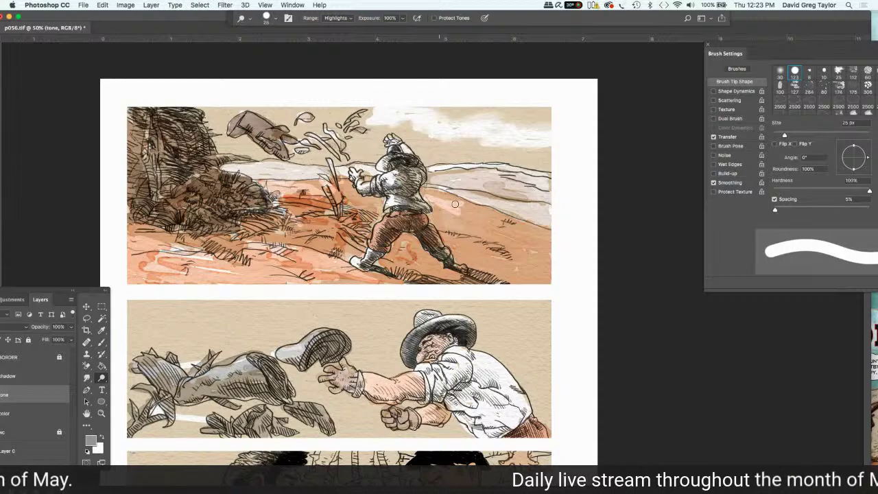
left_click_drag(420, 199, 464, 188)
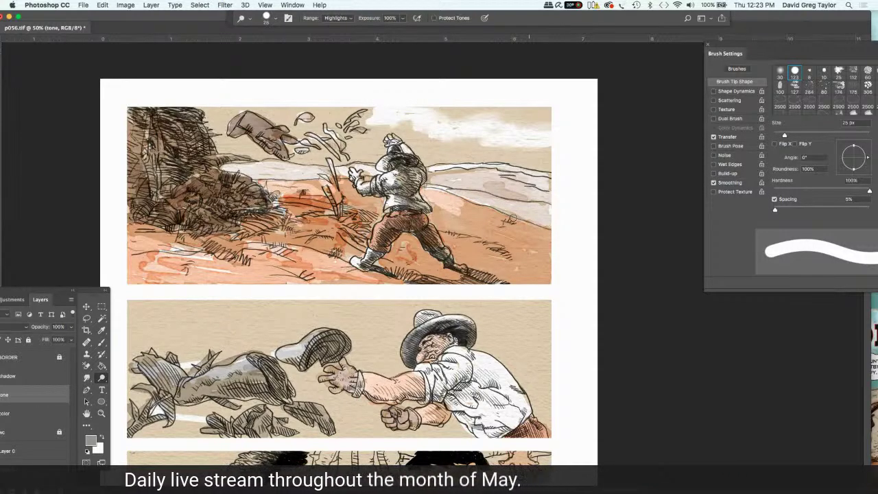
left_click_drag(542, 209, 487, 230)
left_click_drag(546, 234, 444, 221)
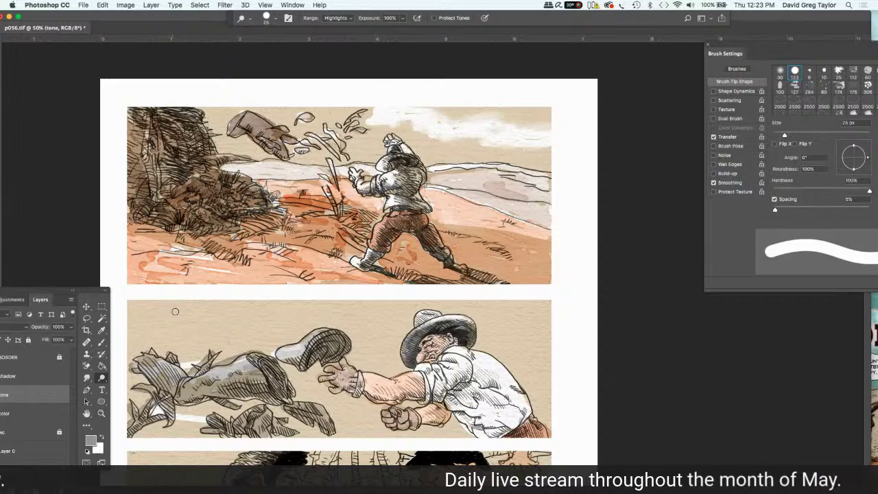
Bring the reference page Artboard 1p053.2.png forward, sample a pale blue from its sky with the Eyedropper, and move the page aside.
left_click(101, 330)
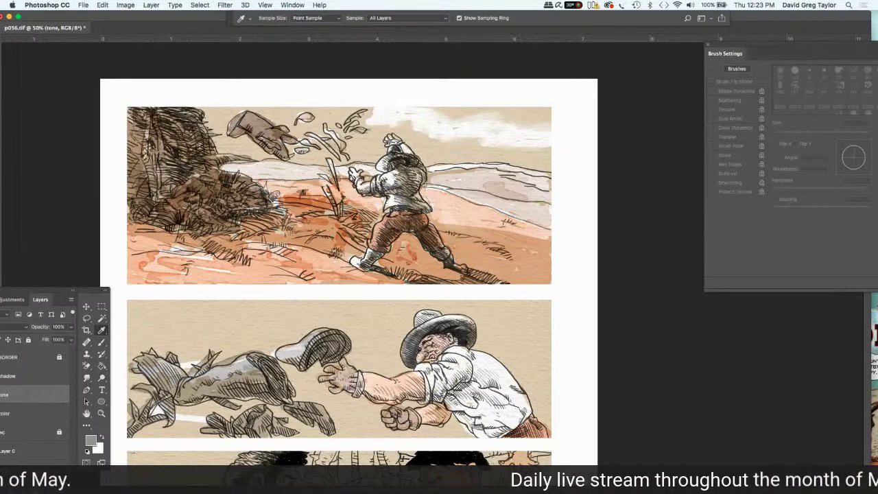
left_click(874, 307)
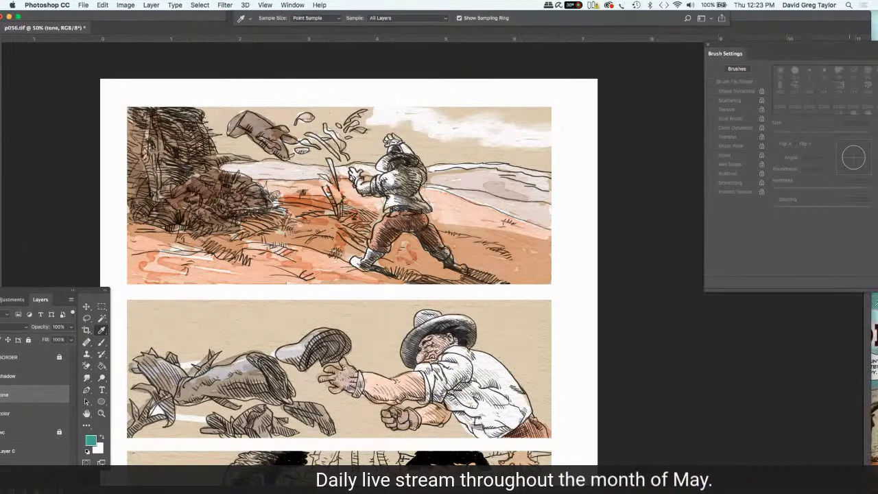
left_click(695, 270)
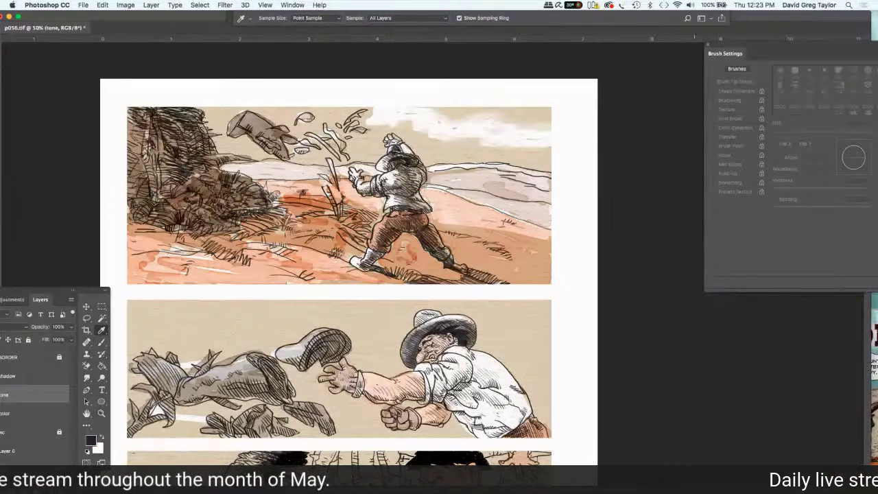
left_click(857, 335)
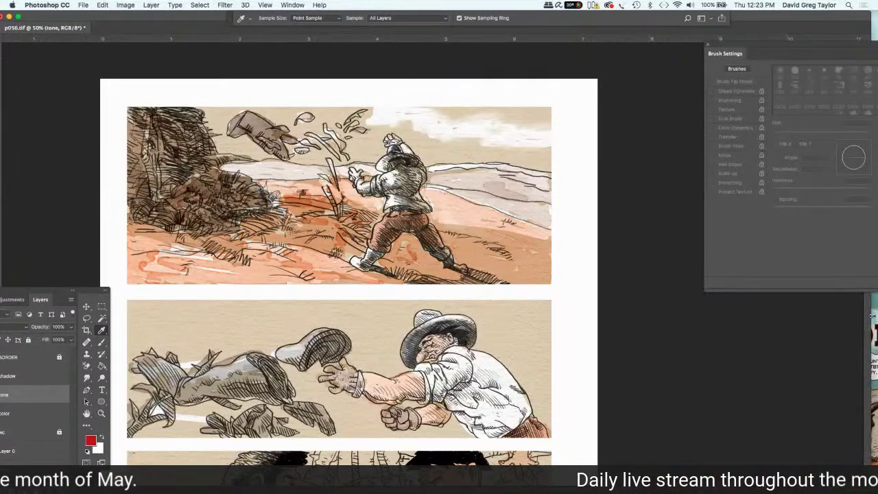
left_click(781, 388)
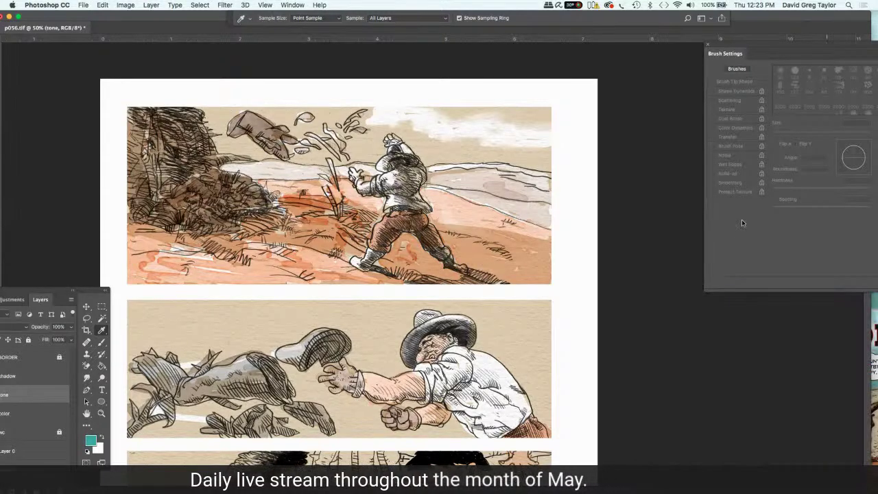
left_click(287, 5)
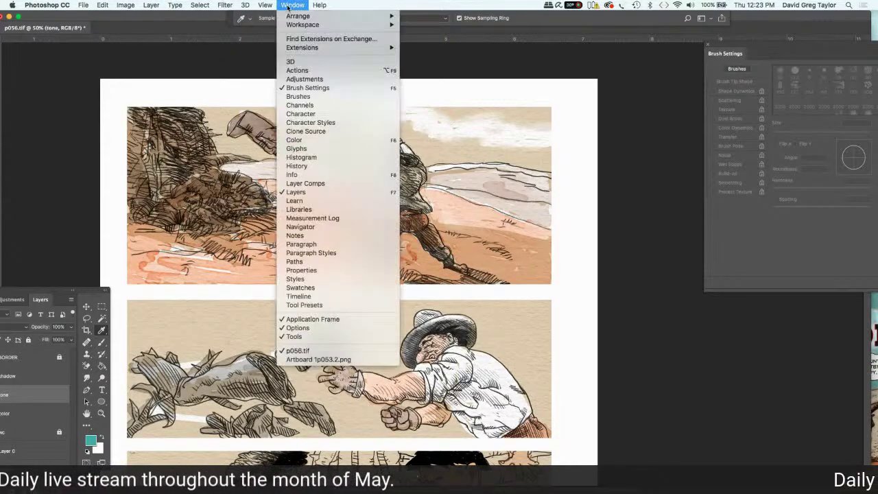
left_click(296, 325)
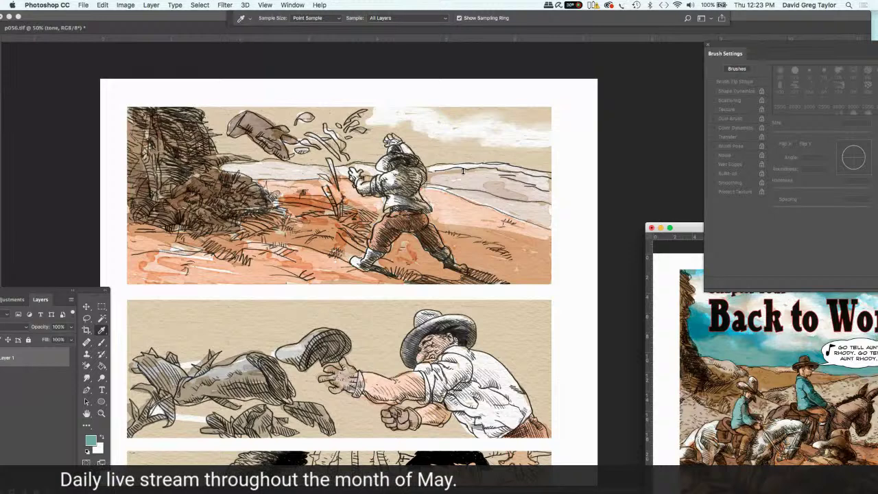
left_click_drag(689, 230, 328, 63)
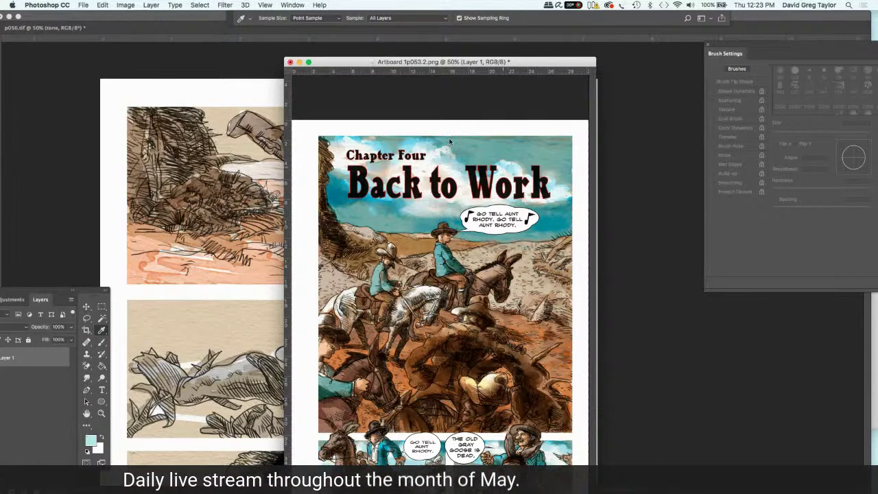
mouse_move(348, 66)
left_mouse_down()
mouse_move(779, 232)
mouse_move(802, 216)
left_mouse_up()
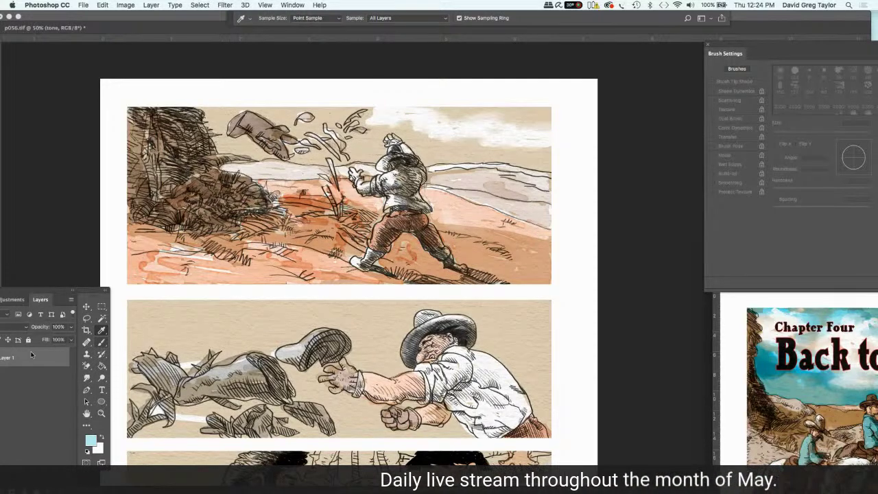
Choose the Brush tool, return to p056.tif and make its color layer active.
left_click(102, 342)
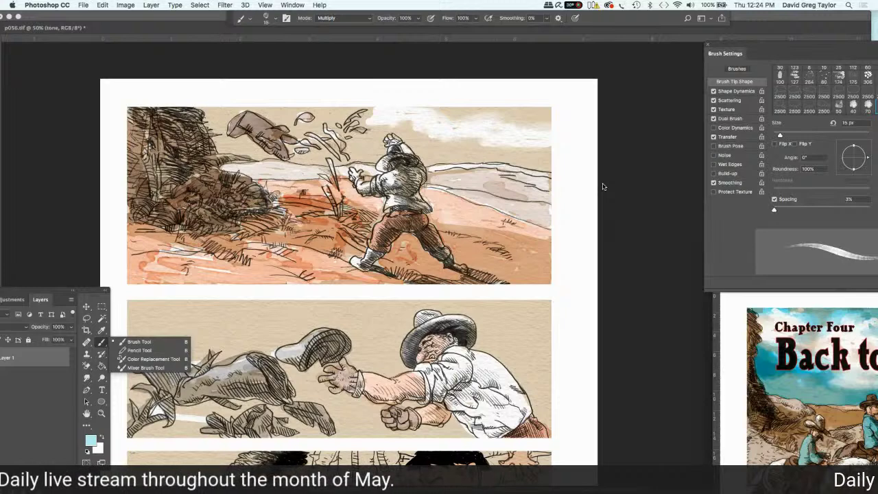
left_click(140, 341)
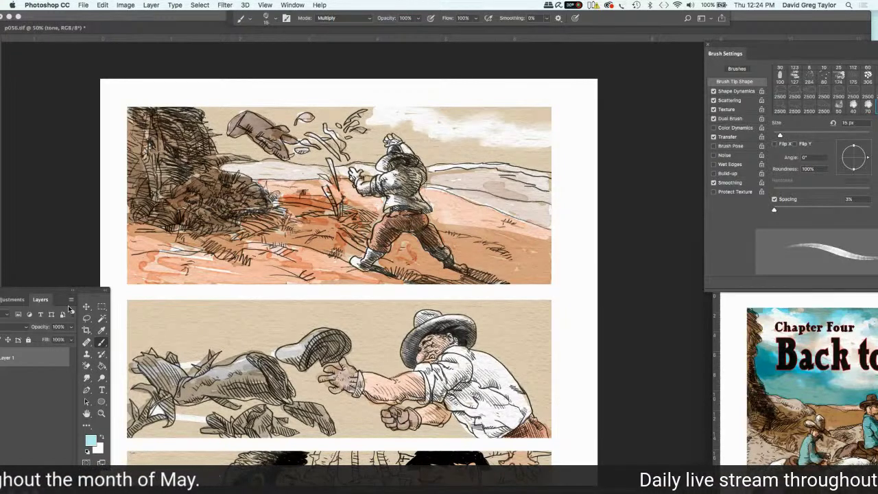
left_click_drag(54, 292, 114, 174)
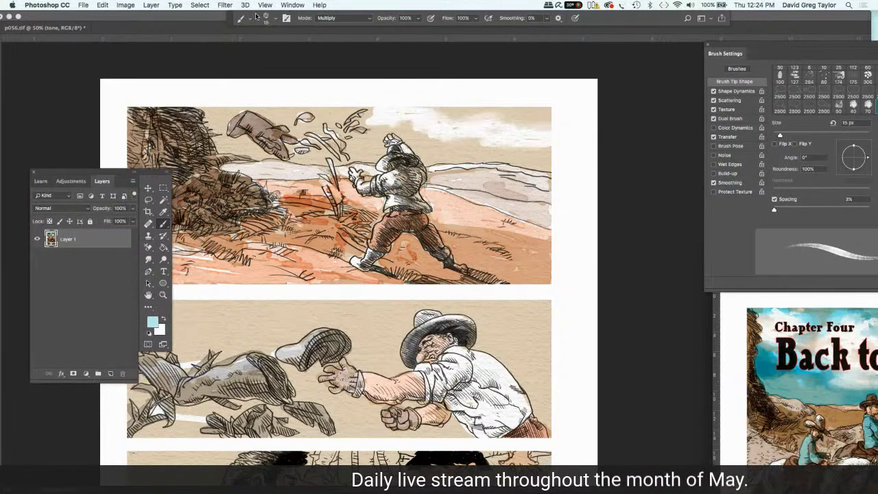
left_click(292, 6)
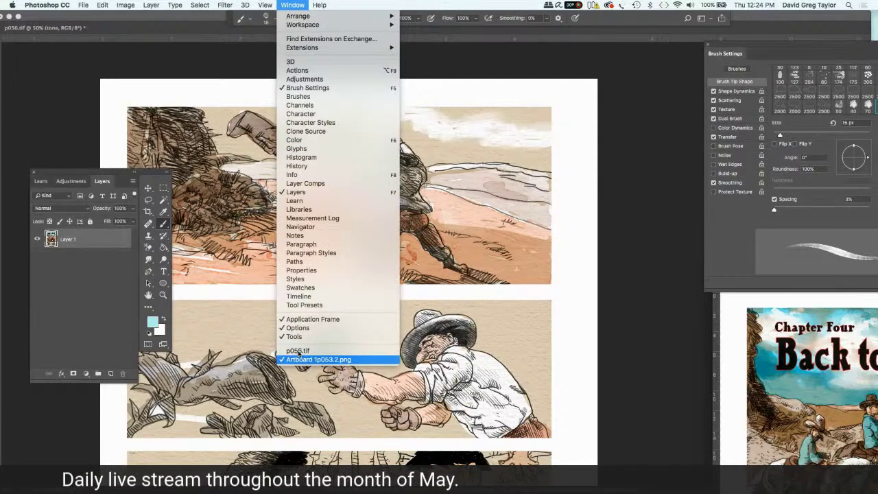
left_click(298, 351)
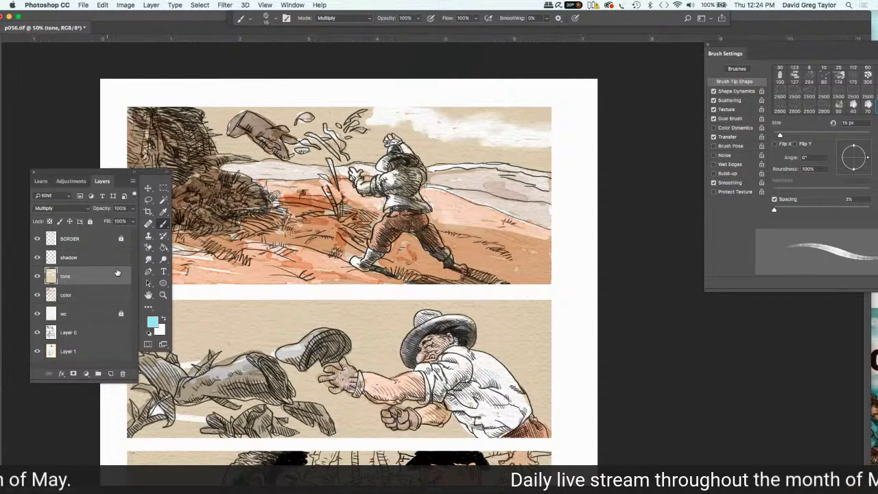
left_click(90, 296)
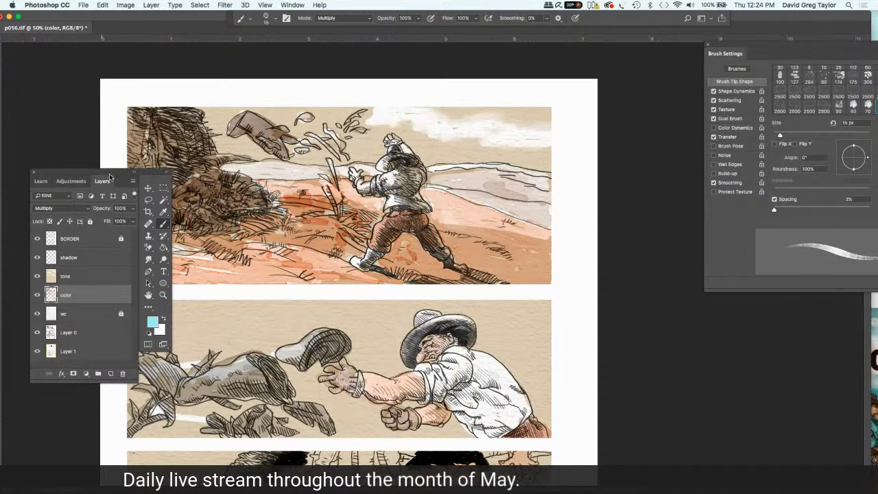
left_click_drag(110, 178, 13, 222)
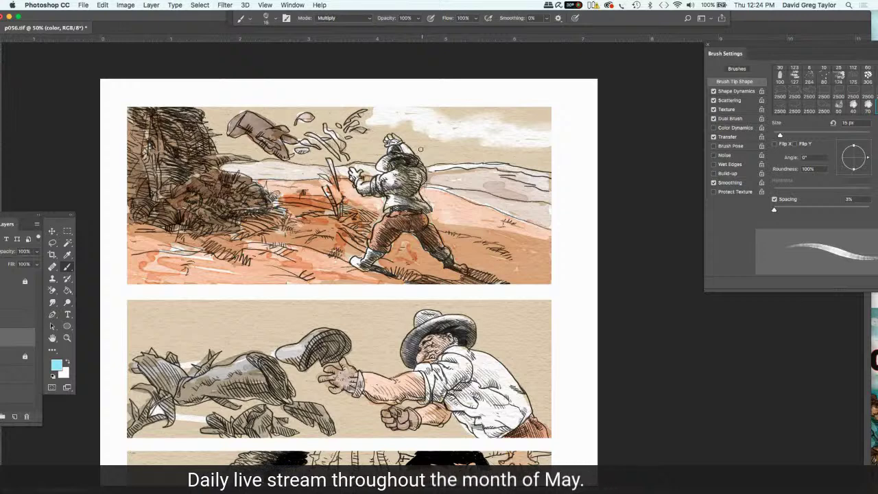
Enlarge the brush to 50 px and paint the sky and clouds of the first panel with the sampled pale blue.
key("bracketright")
key("bracketright")
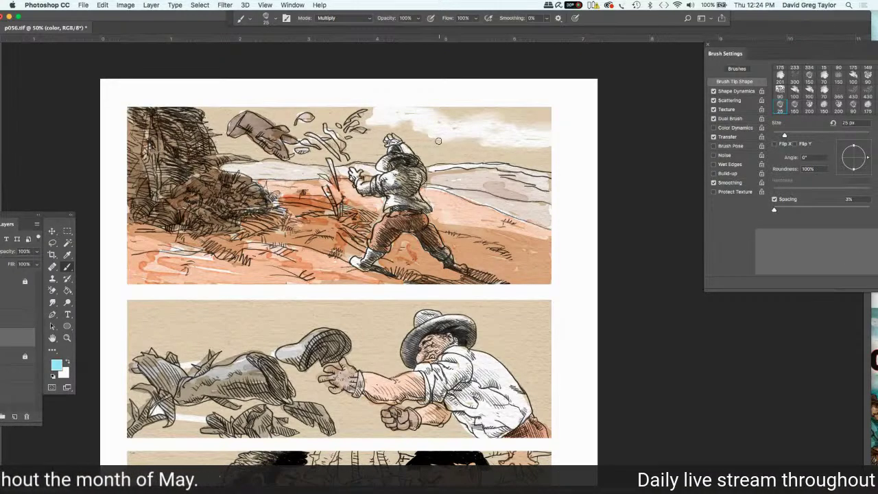
key("bracketright")
key("bracketright")
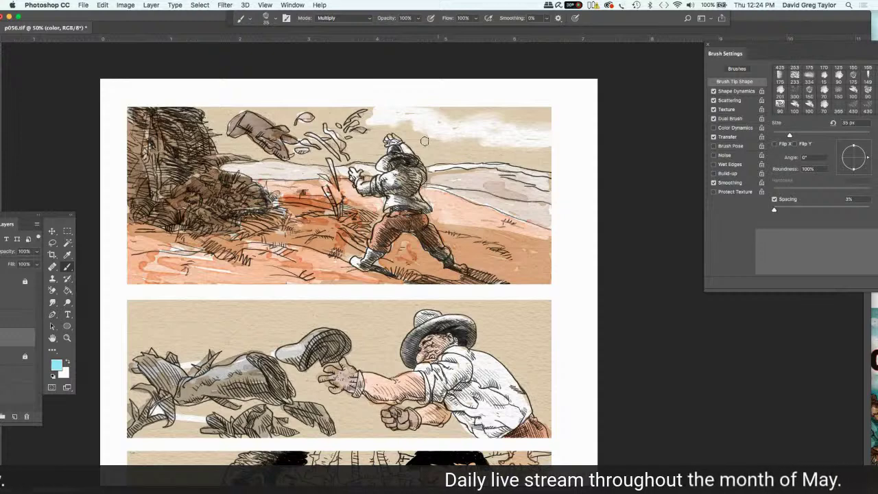
key("bracketright")
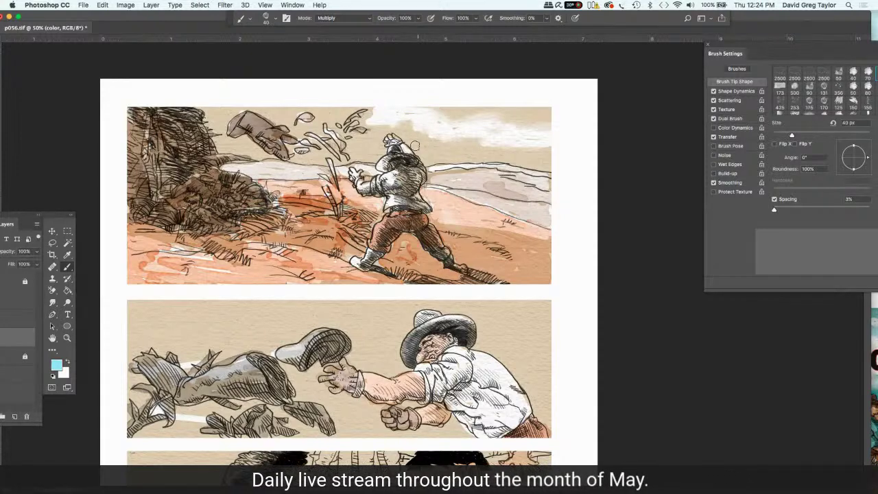
key("bracketright")
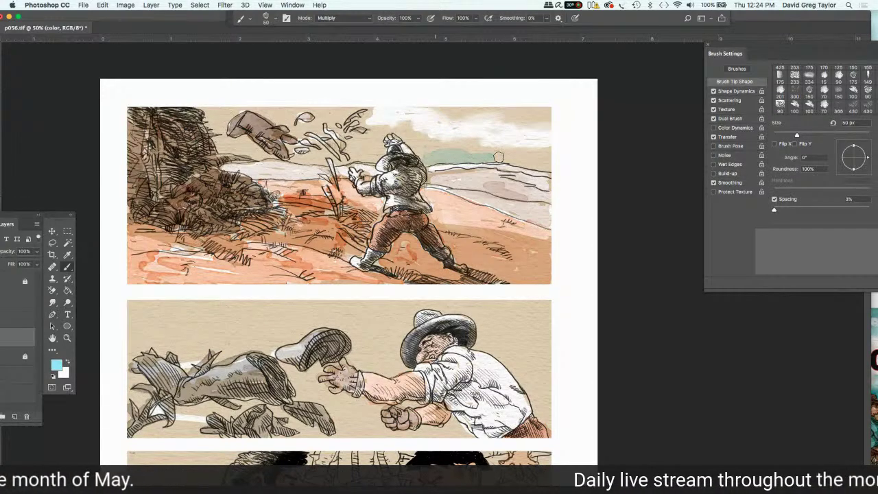
left_click_drag(498, 157, 523, 160)
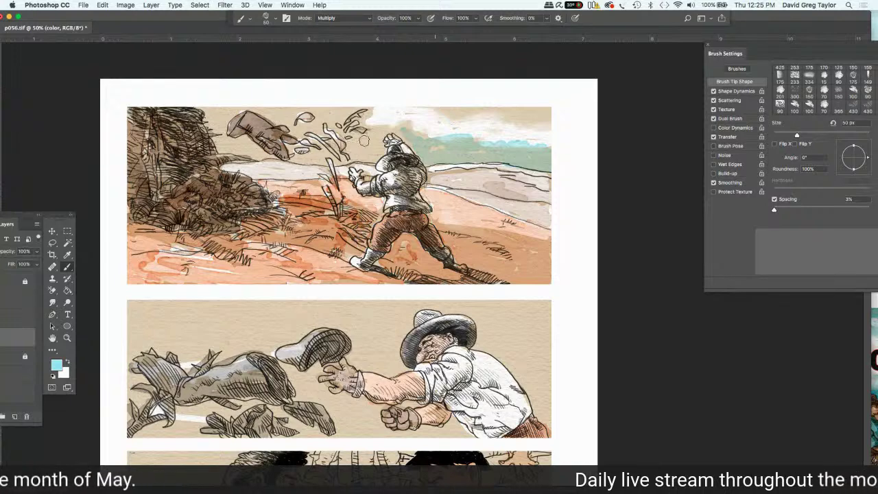
left_click_drag(390, 132, 401, 125)
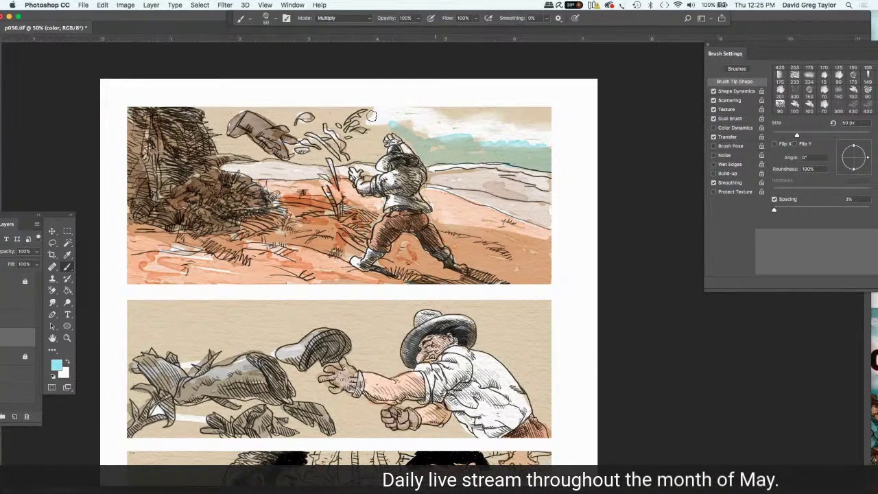
left_click_drag(398, 110, 453, 125)
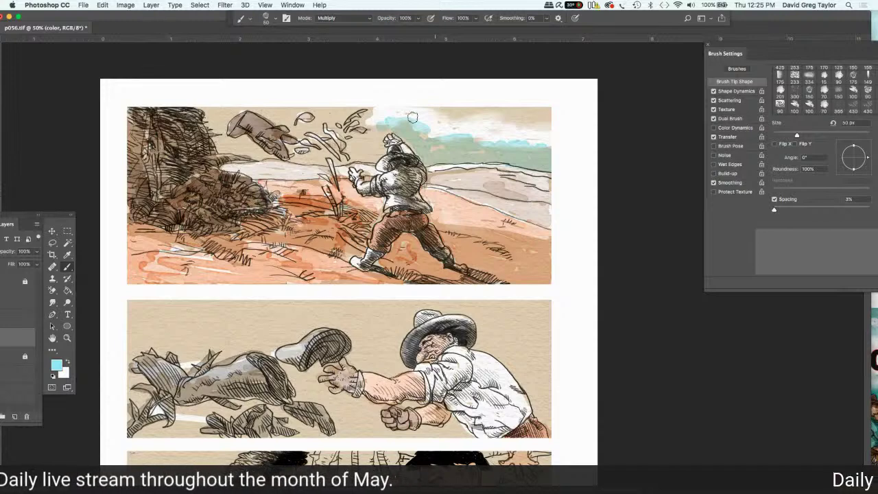
left_click_drag(548, 127, 428, 121)
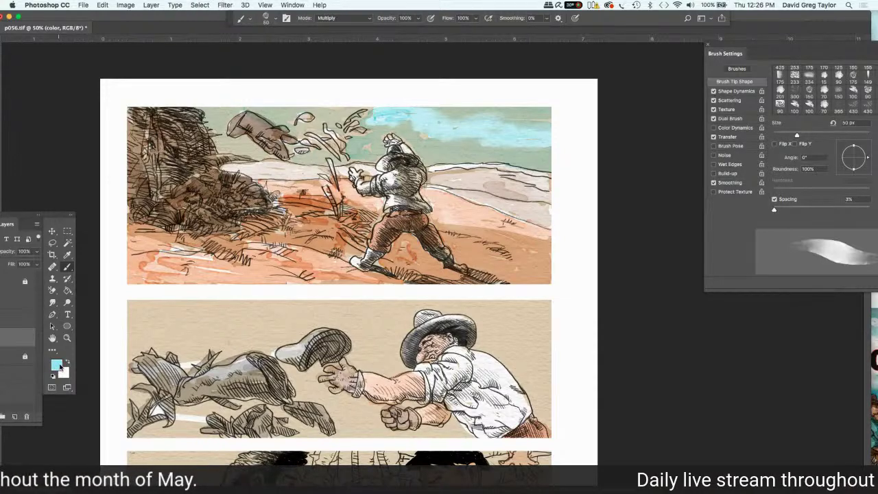
Change the foreground colour to the stronger blue 61cbe6.
left_click(56, 365)
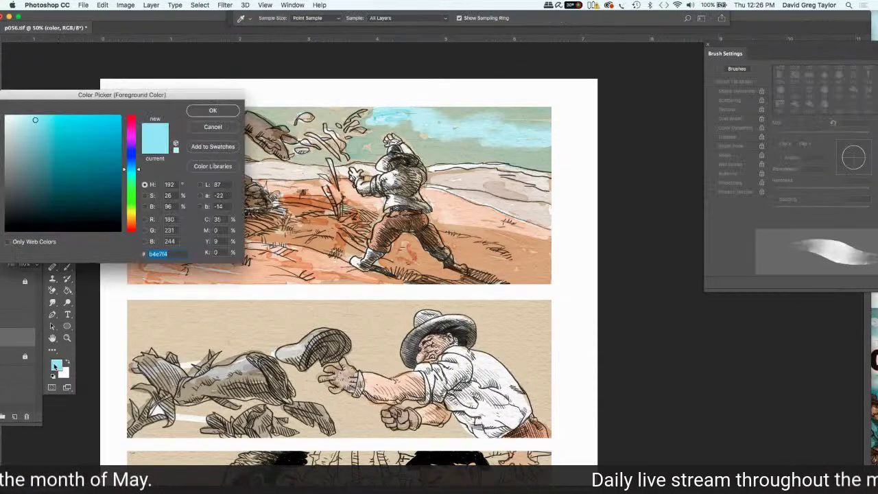
left_click(70, 121)
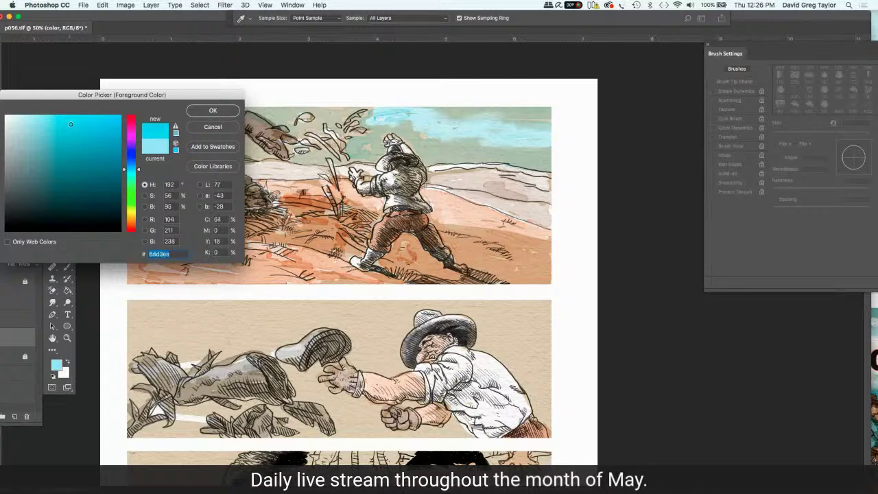
left_click_drag(70, 124, 72, 126)
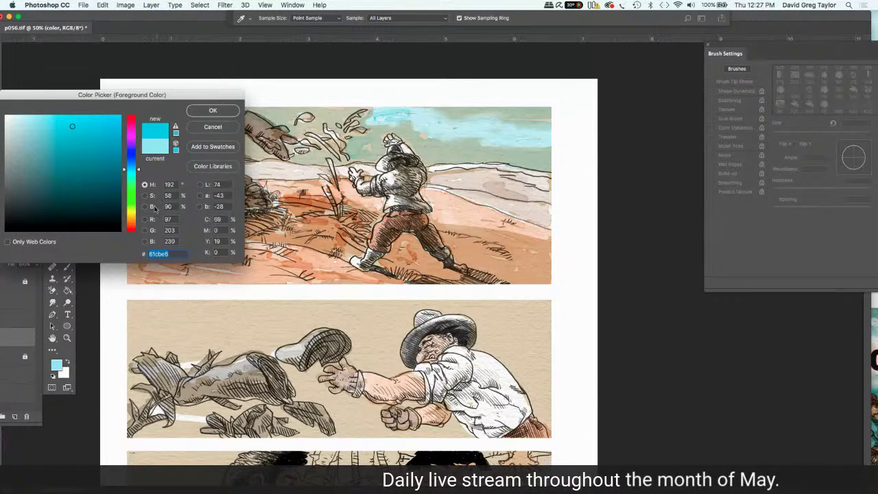
left_click(216, 253)
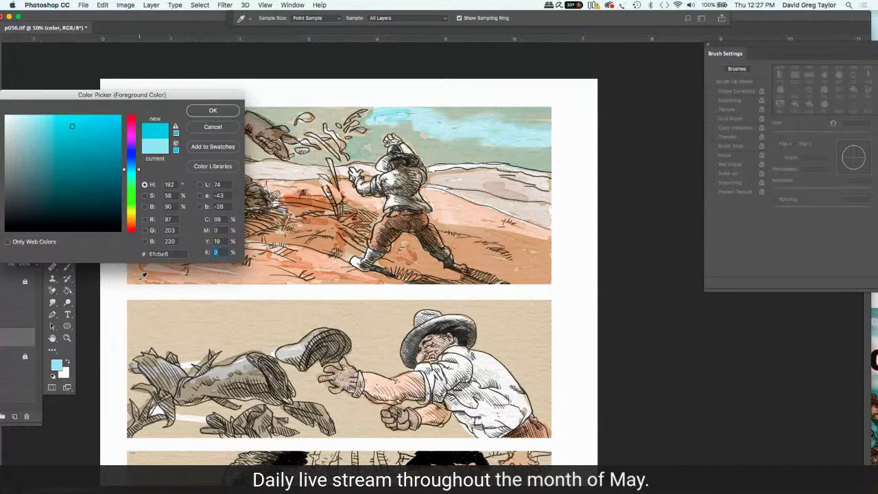
left_click(197, 112)
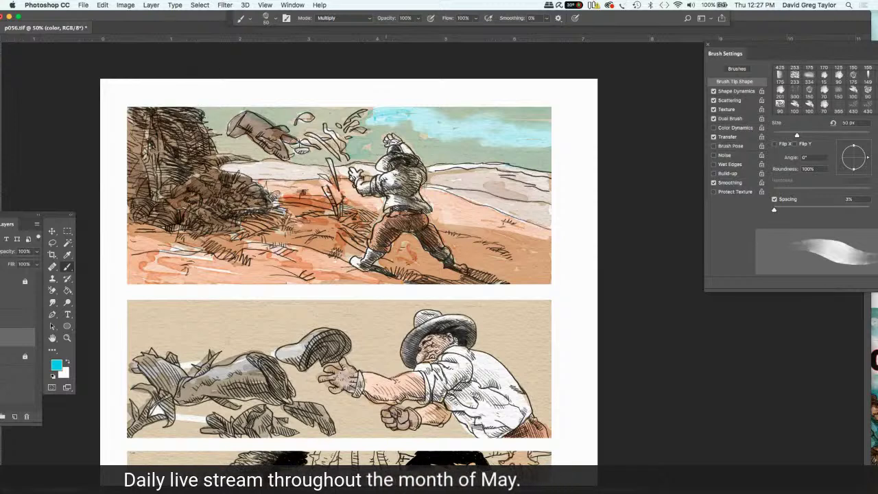
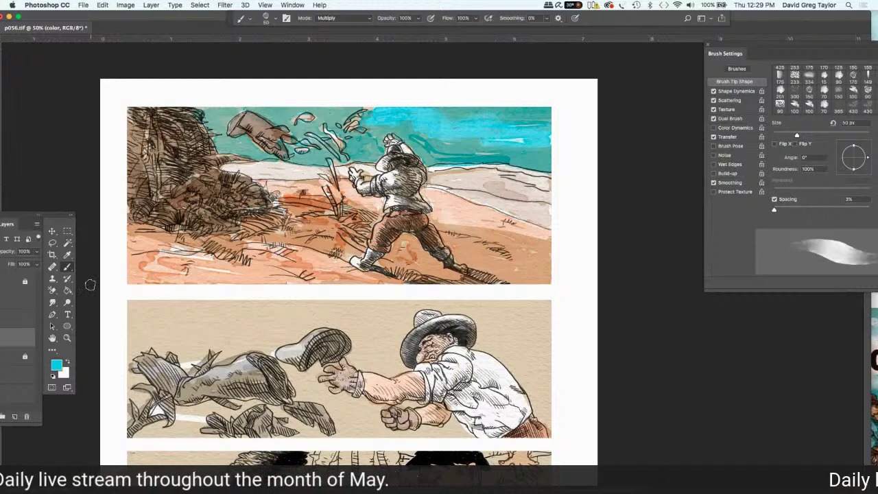
Paint blue along the edges of the second panel's sky, above the flying debris and down the left border.
scroll(90, 285, "down", 5)
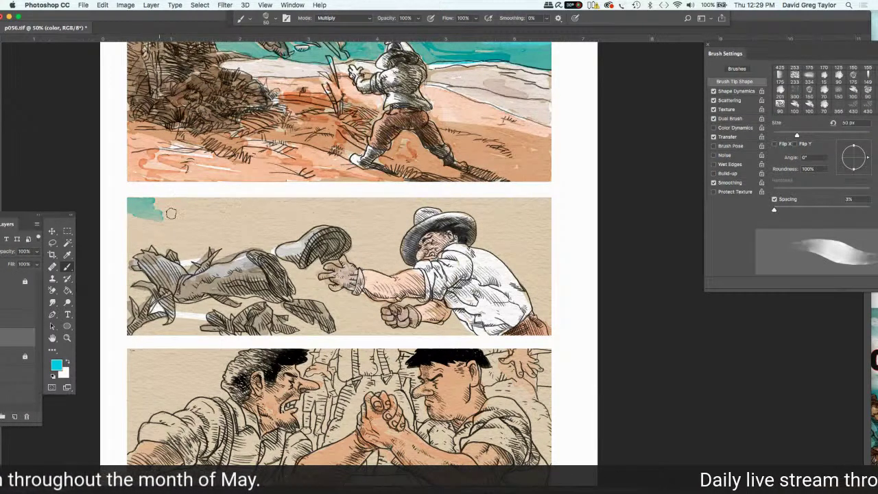
mouse_move(171, 213)
left_mouse_down()
mouse_move(165, 206)
mouse_move(166, 216)
mouse_move(191, 202)
left_mouse_up()
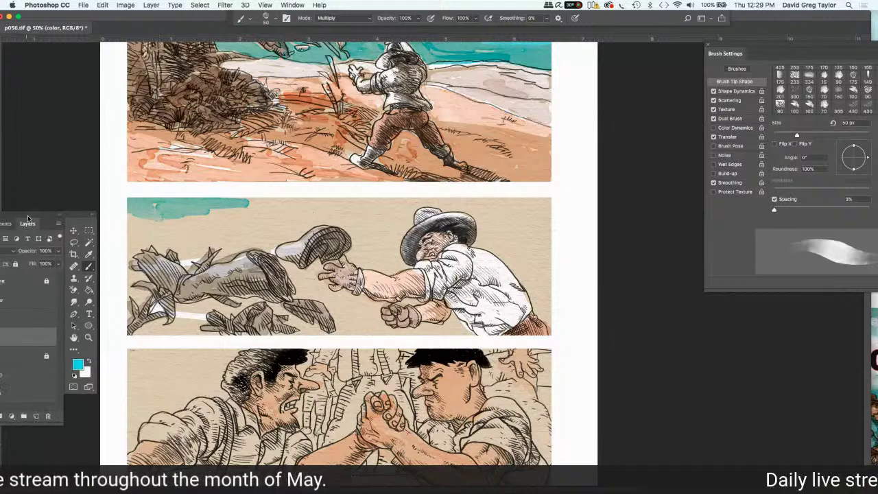
left_click_drag(17, 215, 111, 179)
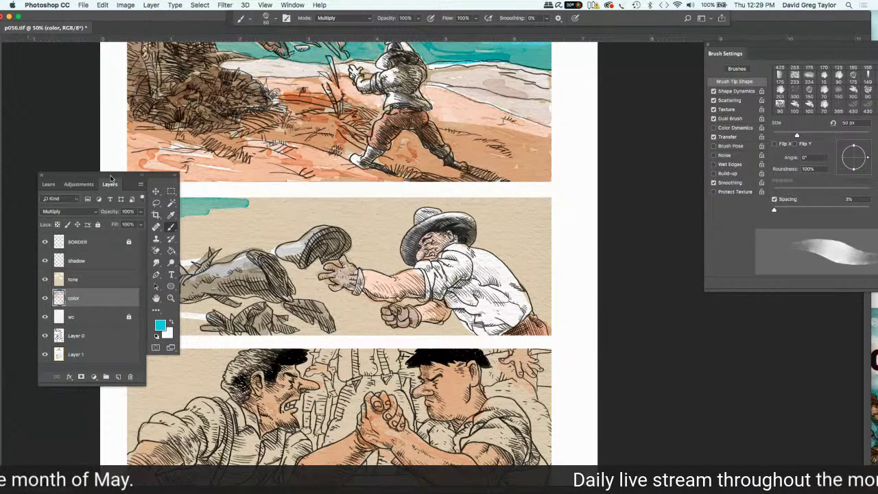
key("F7")
mouse_move(198, 216)
left_mouse_down()
mouse_move(280, 209)
mouse_move(244, 203)
mouse_move(245, 244)
mouse_move(217, 258)
left_mouse_up()
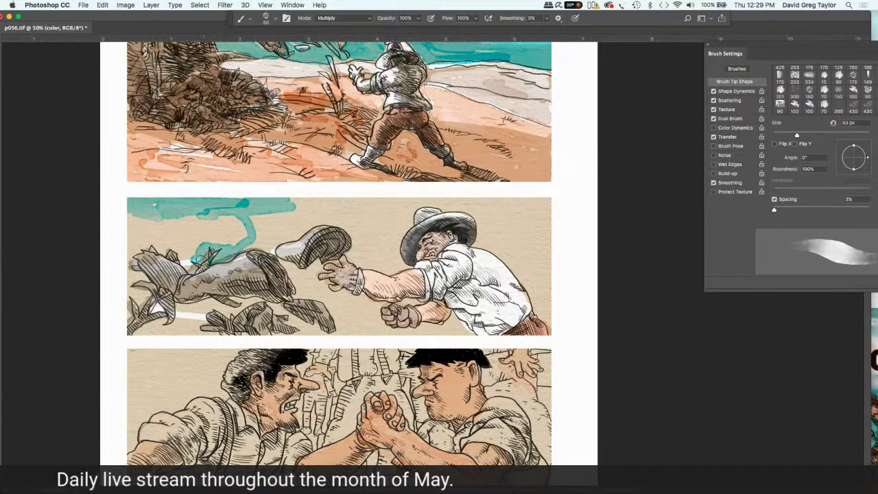
left_click_drag(199, 254, 186, 262)
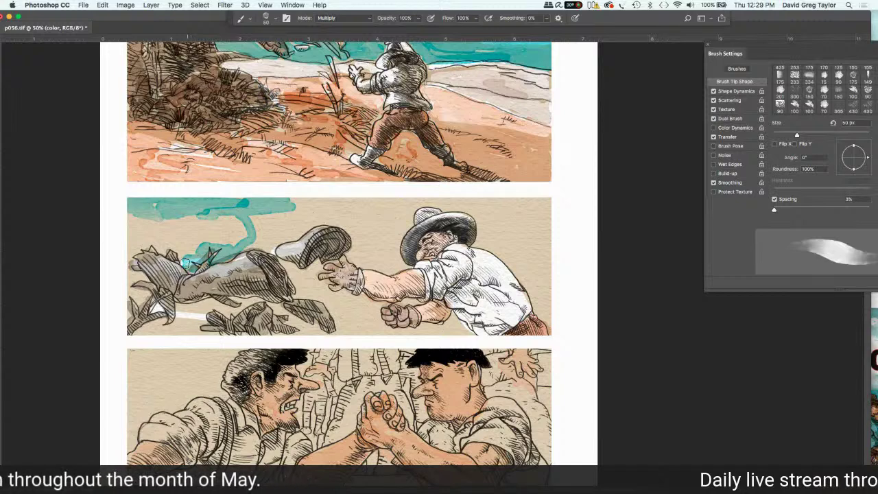
left_click_drag(173, 256, 144, 242)
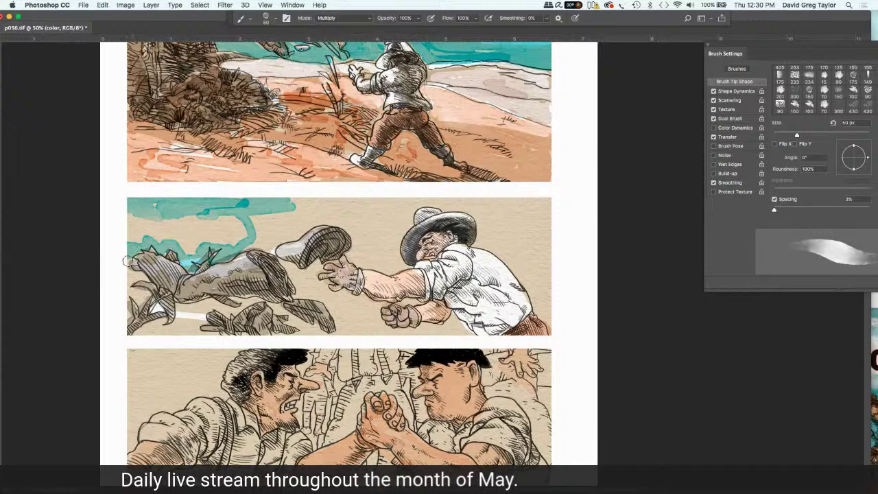
left_click_drag(129, 261, 127, 207)
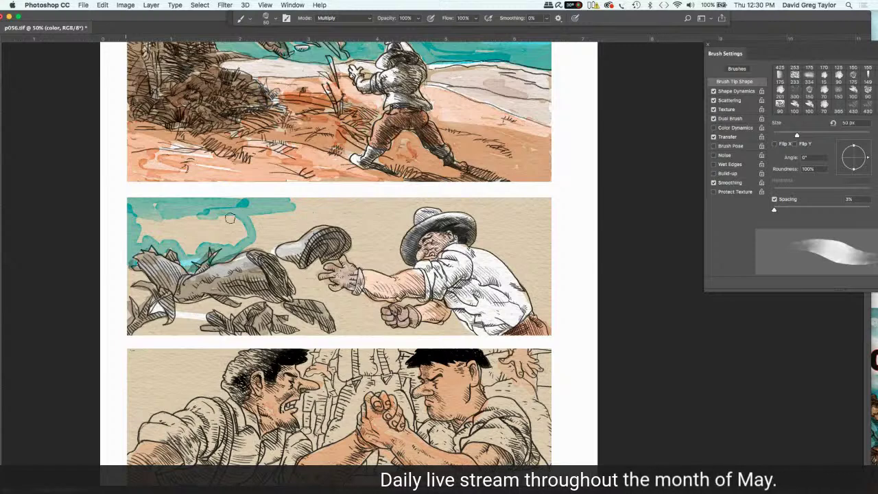
Fill the remaining sky above the debris in the second panel with blue, extending it to the flying boot.
left_click_drag(135, 217, 246, 227)
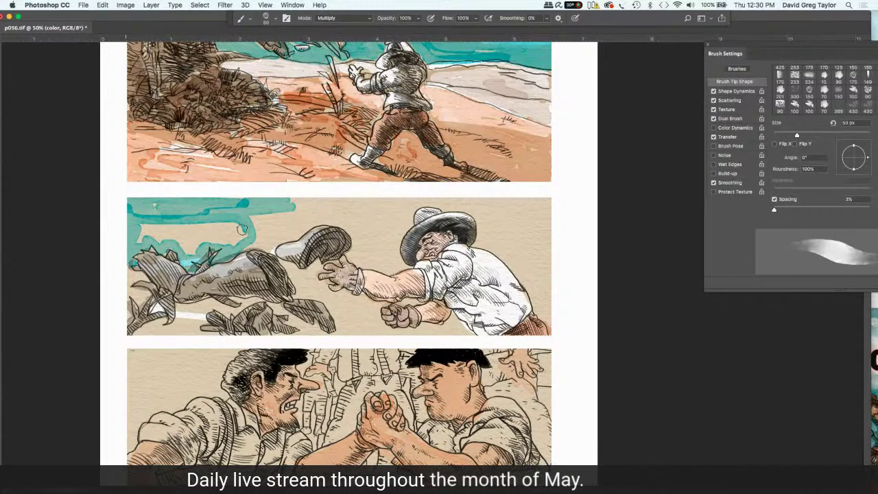
left_click_drag(156, 225, 199, 229)
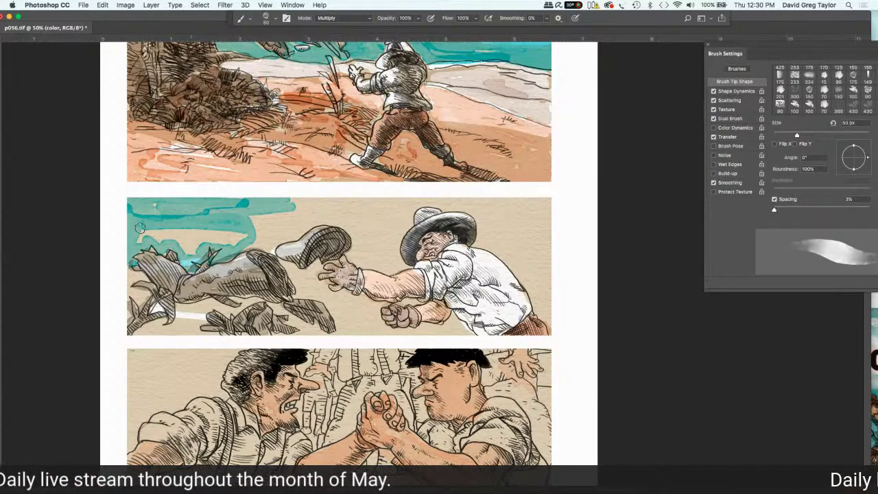
left_click_drag(141, 227, 211, 234)
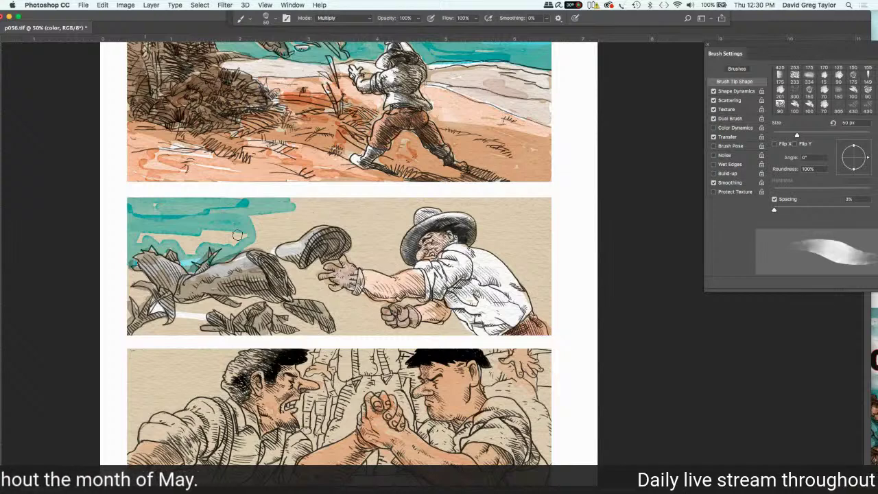
left_click_drag(232, 242, 146, 236)
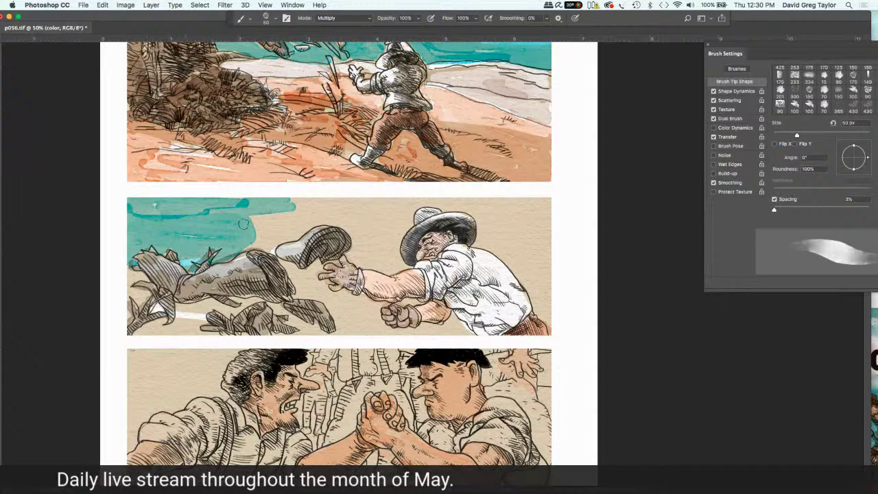
left_click_drag(244, 225, 302, 204)
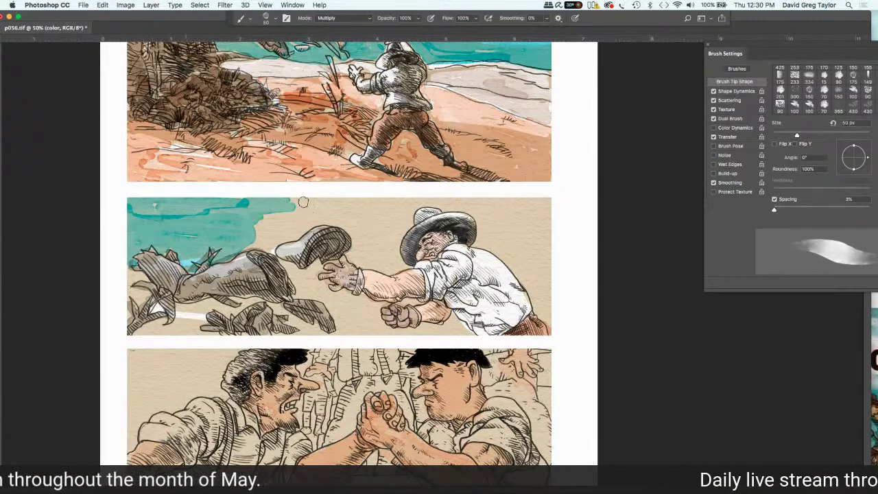
left_click_drag(300, 198, 311, 214)
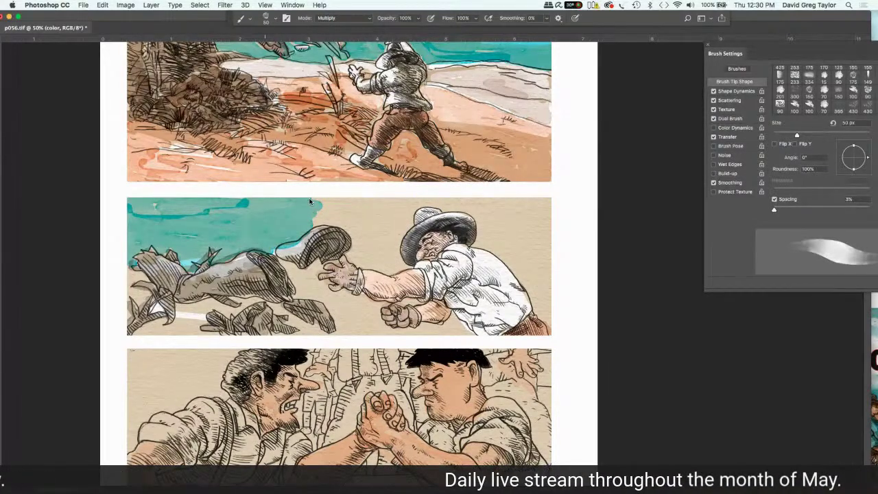
Paint blue along the second panel's upper edge and fill the sky between the boot and the man in the hat.
left_click_drag(310, 202, 365, 202)
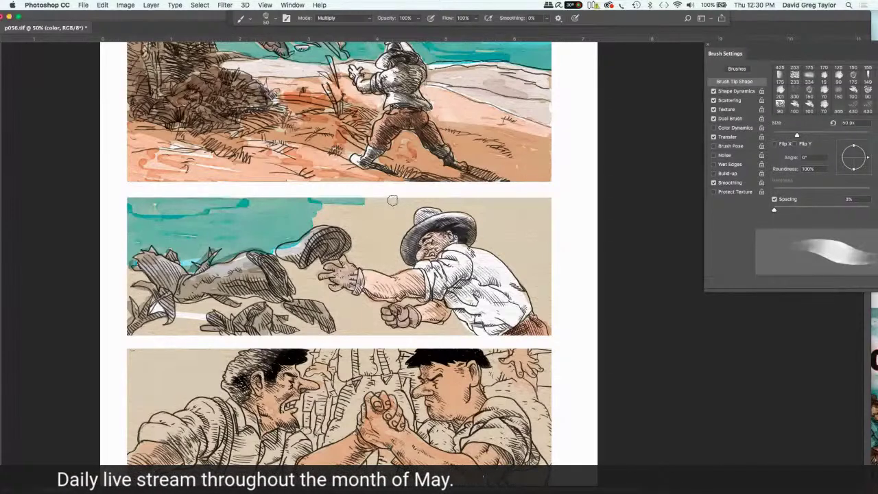
left_click_drag(393, 201, 552, 217)
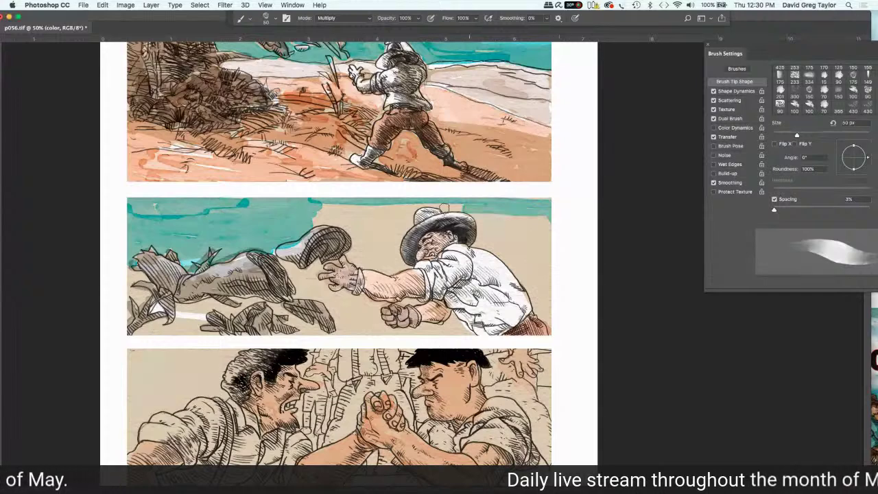
left_click_drag(463, 206, 410, 209)
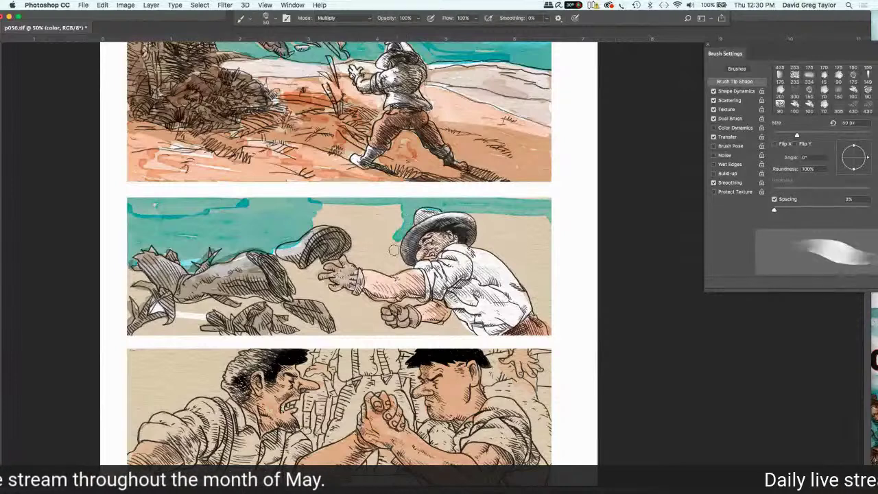
left_click_drag(393, 250, 402, 267)
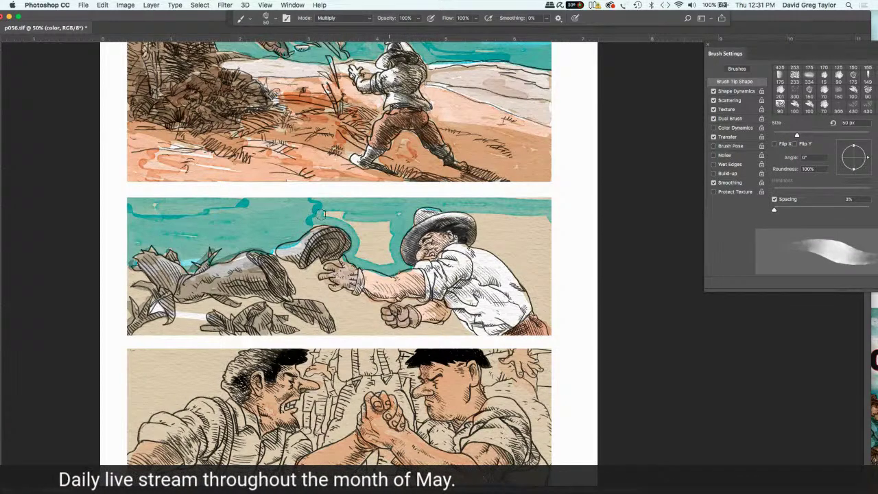
left_click_drag(320, 214, 318, 214)
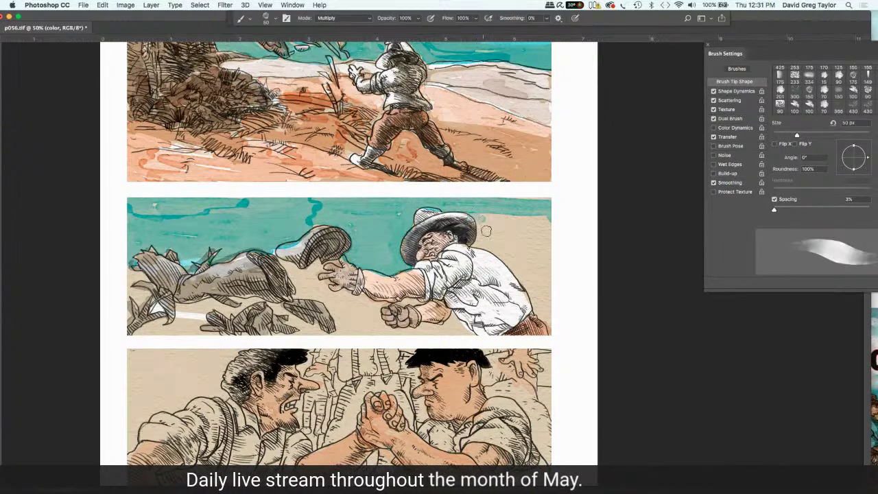
Paint the sky blue behind the hatted man's head and back, out to the second panel's right border.
left_click_drag(480, 223, 478, 241)
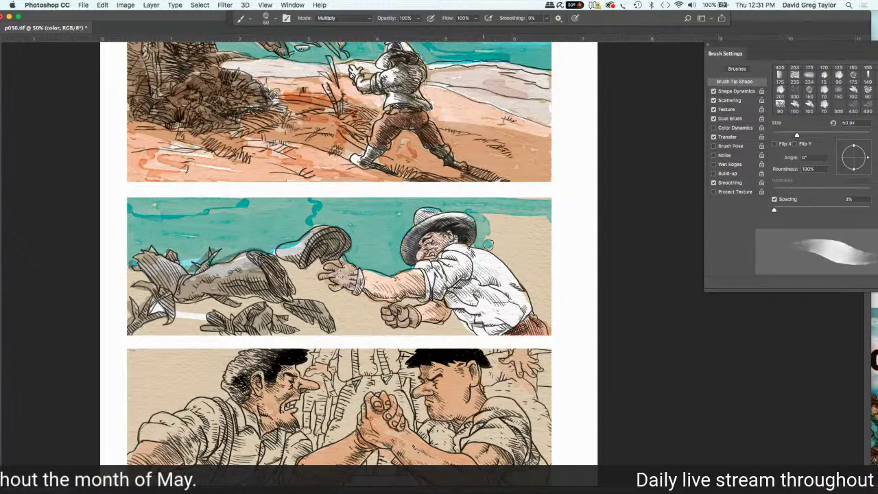
mouse_move(493, 244)
left_mouse_down()
mouse_move(508, 242)
mouse_move(498, 255)
left_mouse_up()
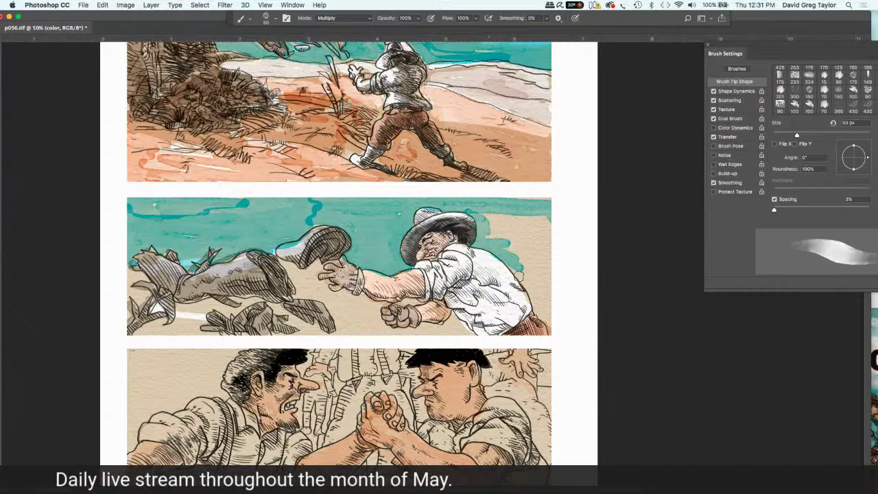
left_click_drag(535, 297, 539, 302)
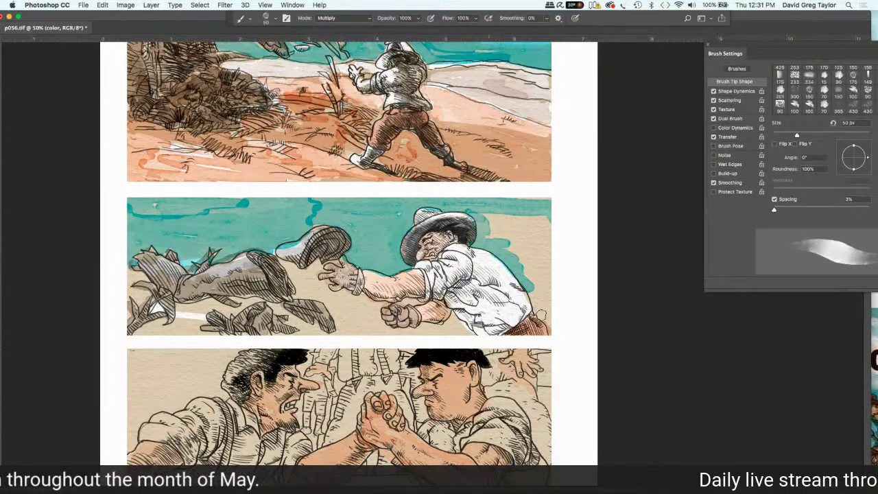
left_click_drag(539, 302, 554, 333)
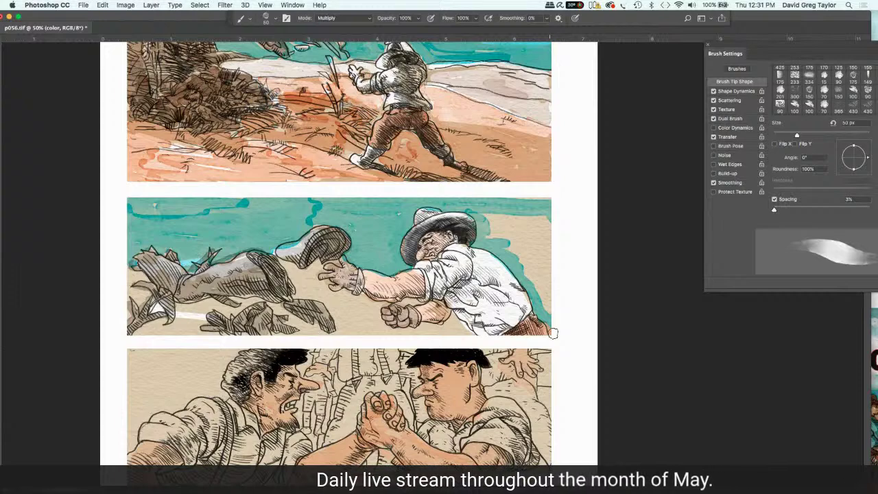
mouse_move(549, 243)
left_mouse_down()
mouse_move(549, 309)
mouse_move(542, 220)
mouse_move(529, 224)
left_mouse_up()
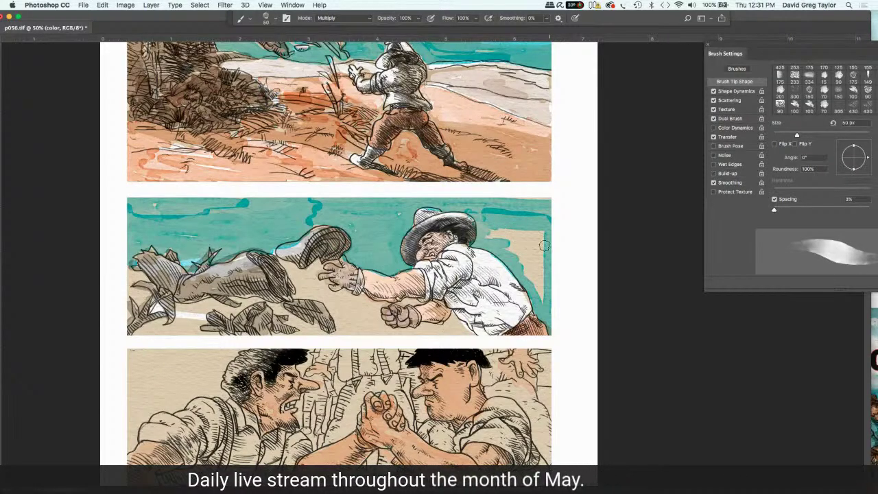
left_click_drag(531, 250, 528, 276)
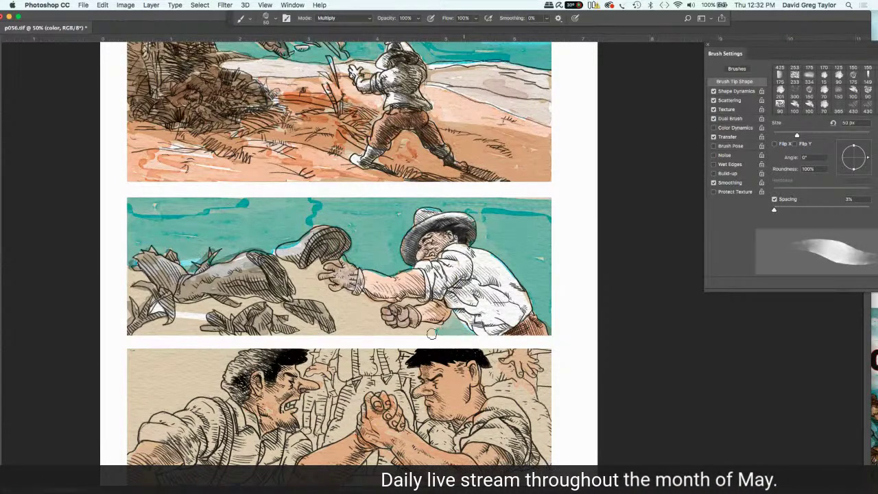
Fill the second panel's remaining background with blue below the man's arms and around the flying debris.
left_click_drag(429, 333, 449, 323)
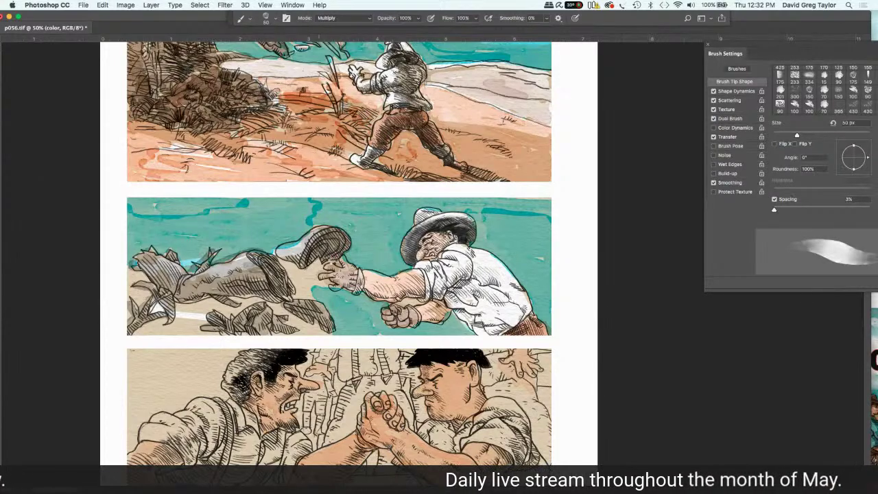
left_click_drag(316, 273, 302, 283)
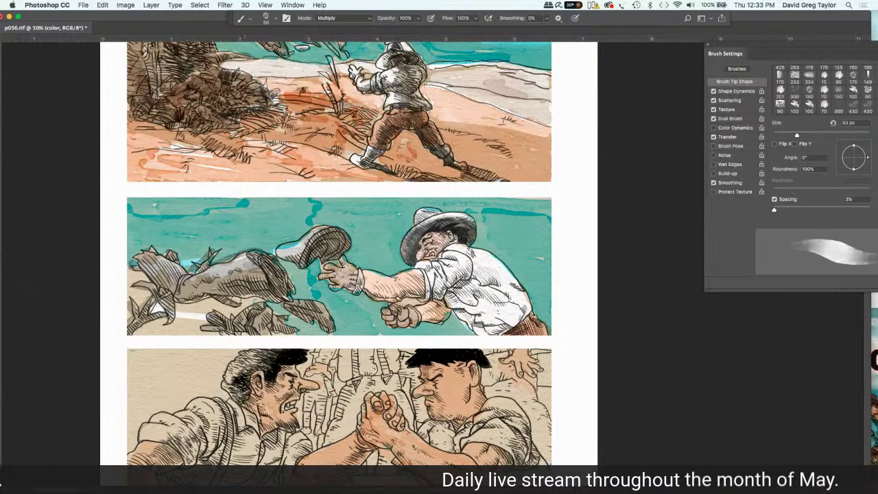
left_click_drag(246, 309, 180, 309)
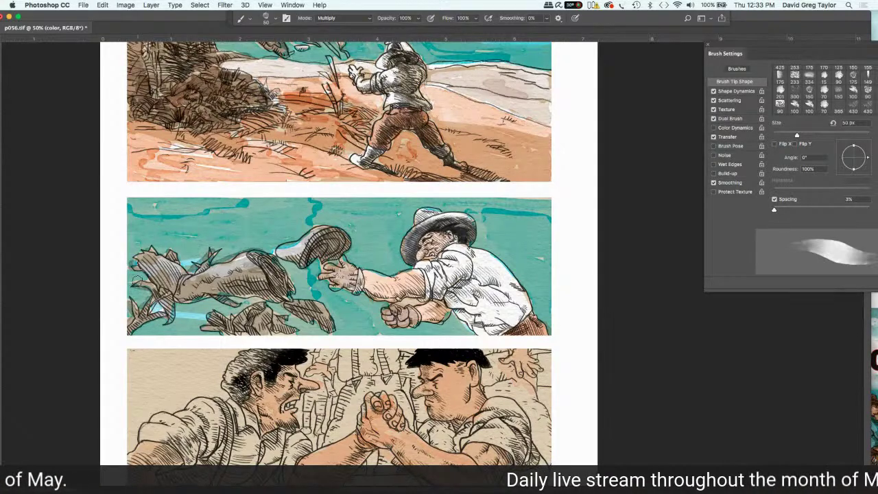
Paint the sky blue behind the bearded arm wrestler's head and shoulder in the third panel.
scroll(137, 281, "down", 5)
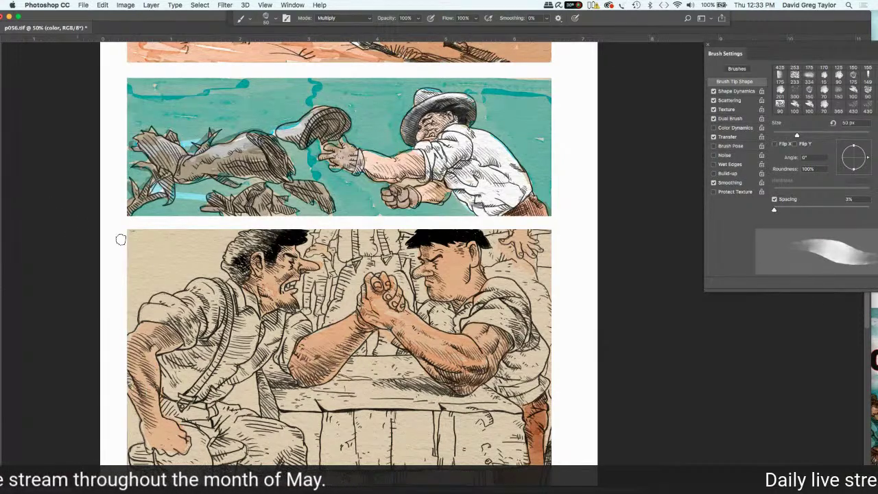
left_click_drag(121, 232, 238, 229)
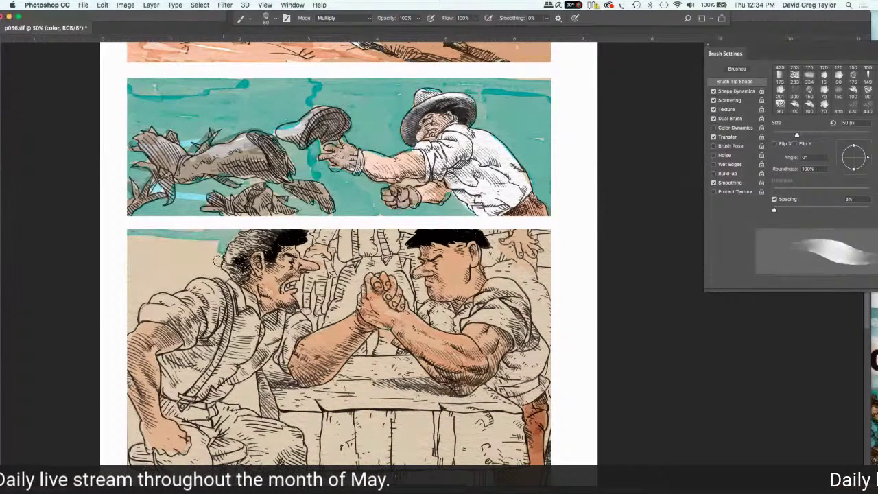
mouse_move(184, 279)
left_mouse_down()
mouse_move(218, 275)
mouse_move(143, 296)
left_mouse_up()
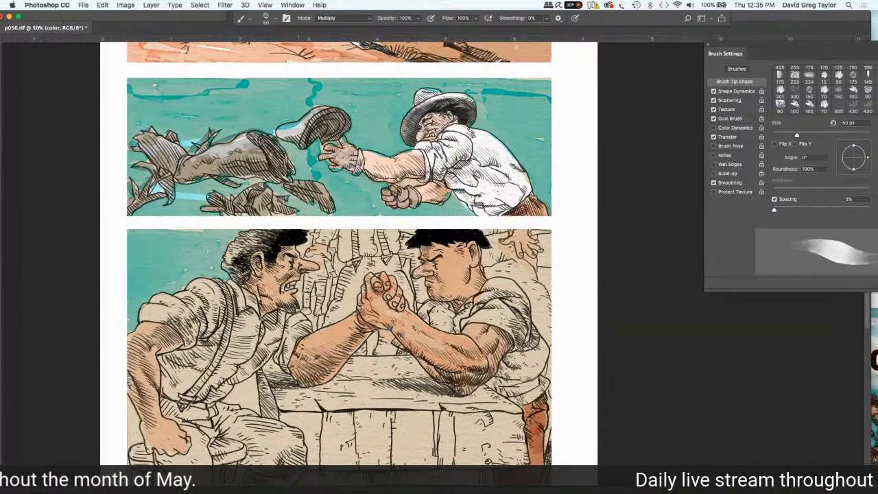
Reduce the brush size to 30 px and make the tone layer active.
key("bracketleft")
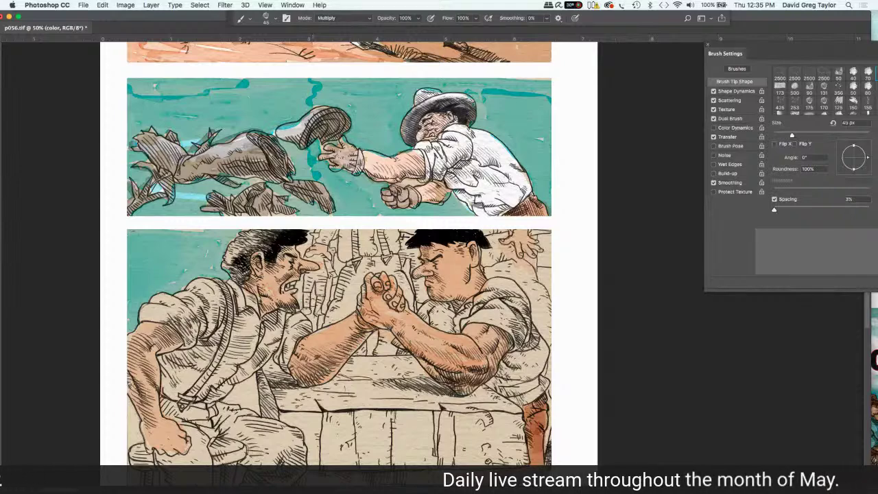
key("bracketleft")
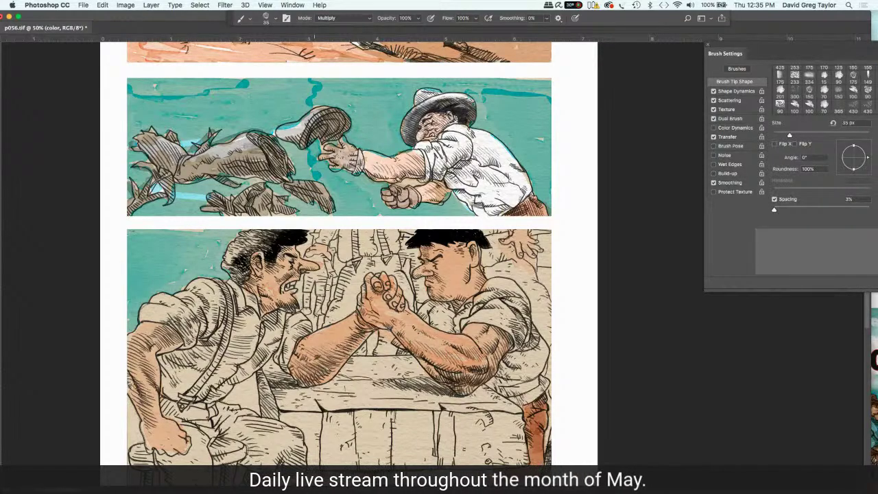
key("bracketleft")
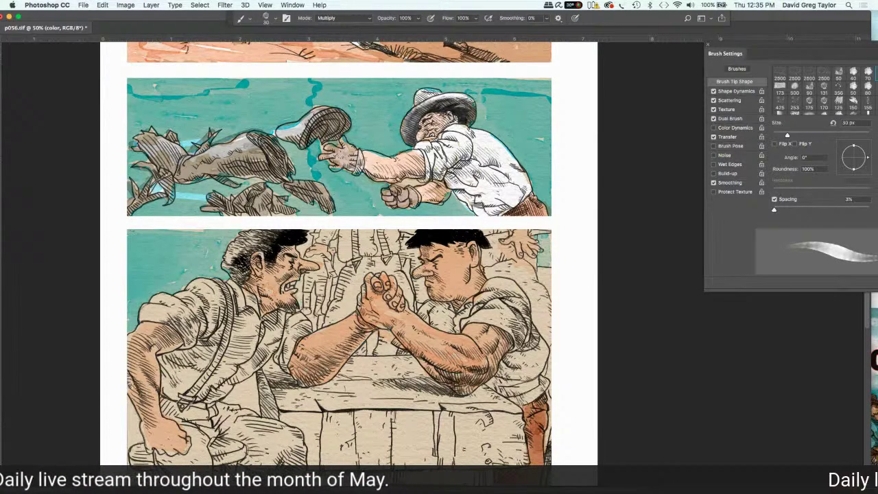
mouse_move(77, 162)
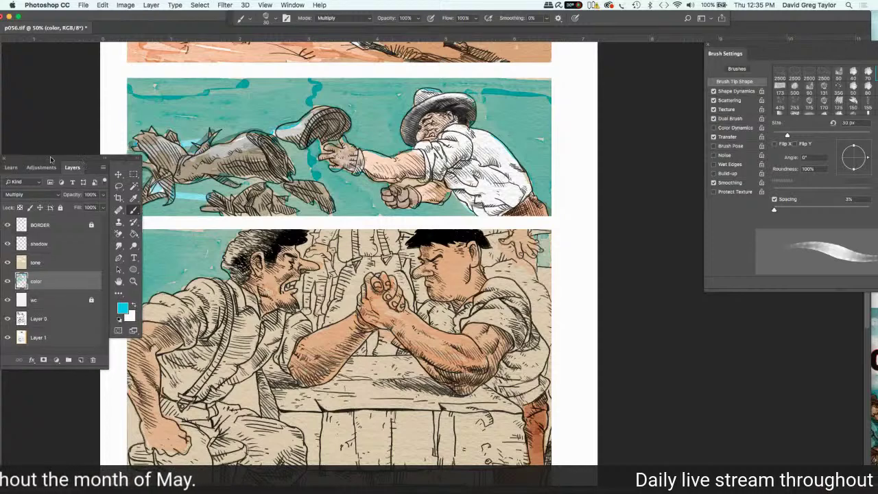
left_click(55, 263)
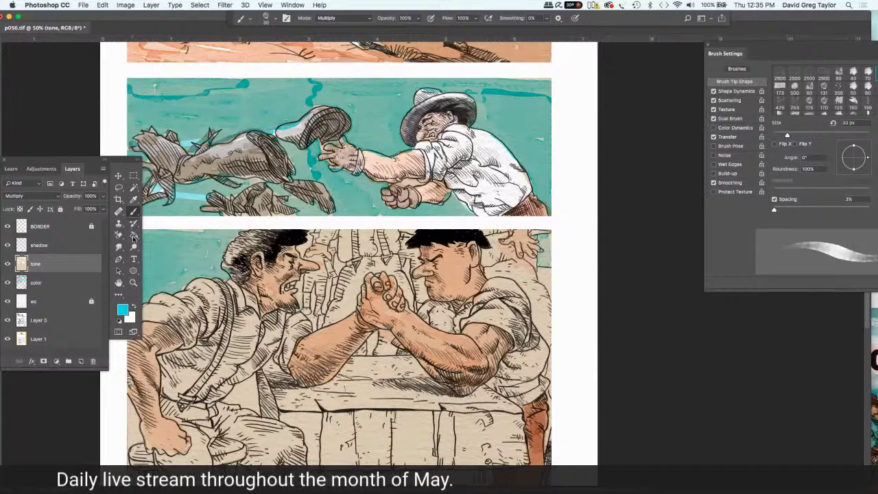
Dodge the tone layer's highlights at 100% exposure on the beardless arm wrestler's shirt and forearm.
left_click(133, 247)
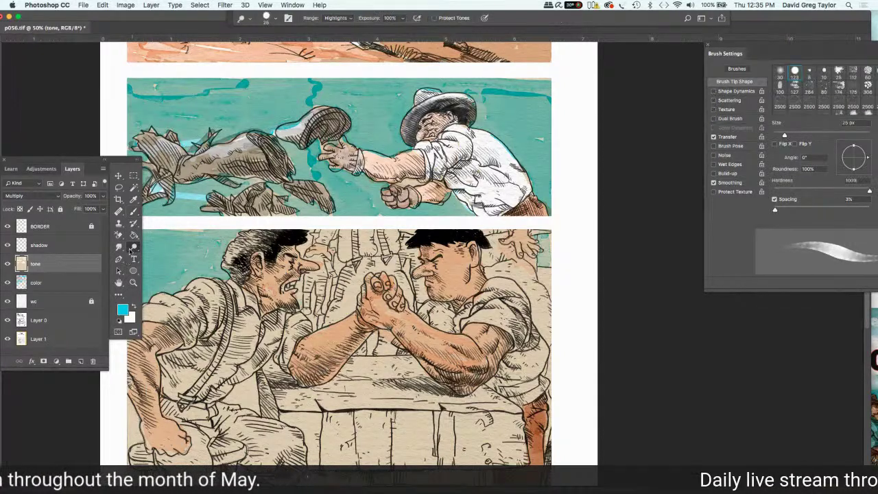
left_click(131, 250)
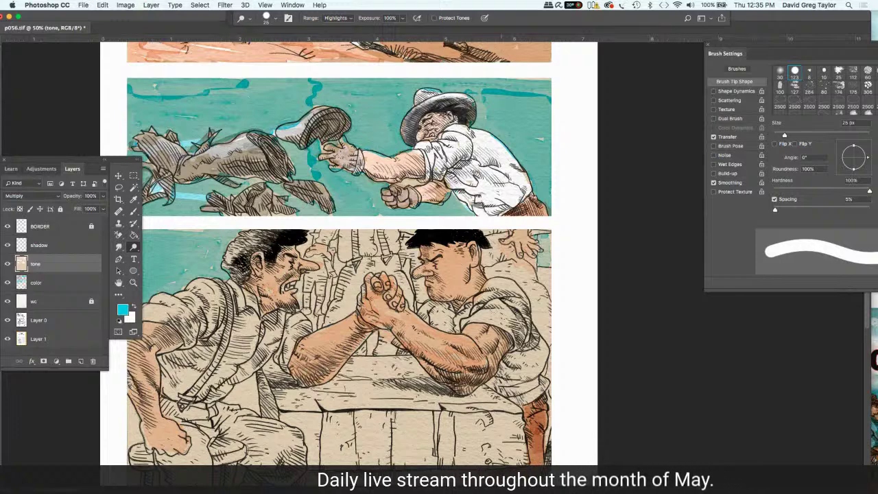
left_click_drag(488, 278, 510, 286)
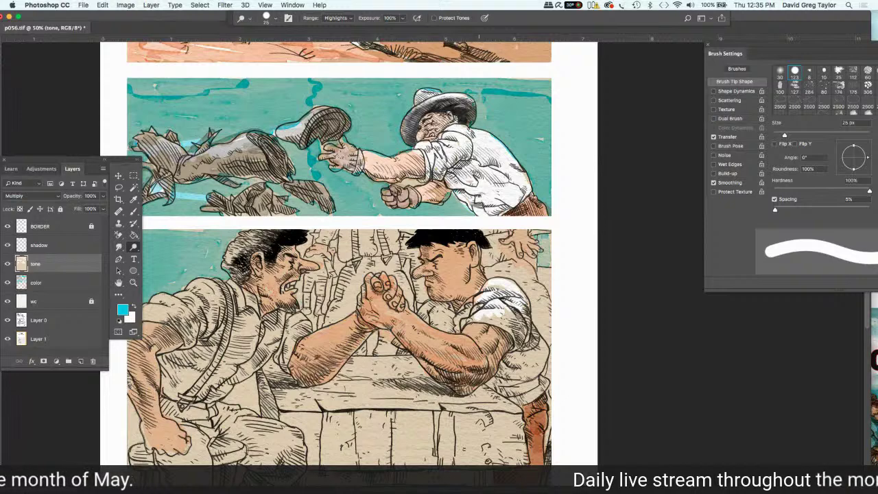
mouse_move(456, 327)
left_mouse_down()
mouse_move(474, 302)
mouse_move(491, 319)
mouse_move(484, 322)
left_mouse_up()
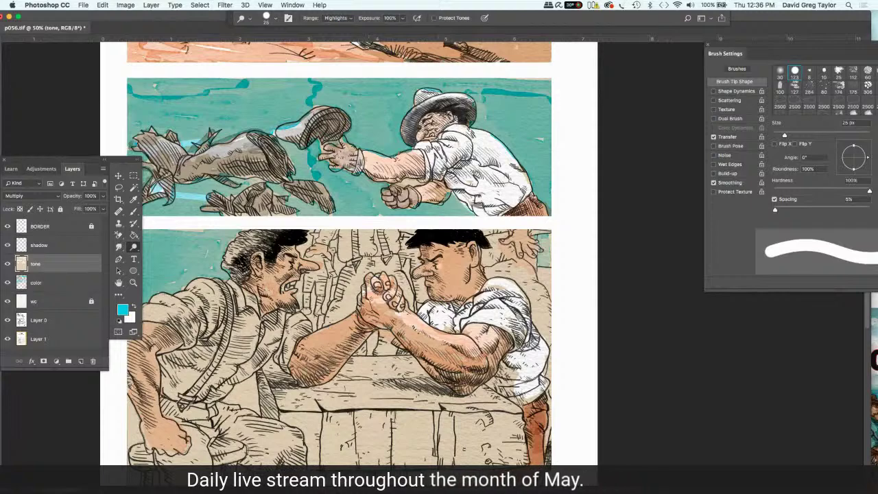
Dodge highlights onto the beardless wrestler's face and lighten the bearded wrestler's shirt.
left_click_drag(427, 255, 424, 269)
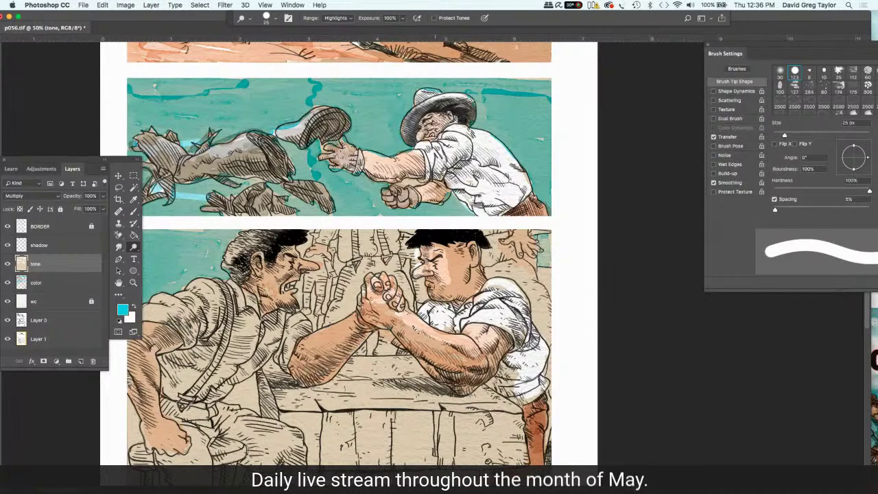
left_click_drag(431, 292, 442, 296)
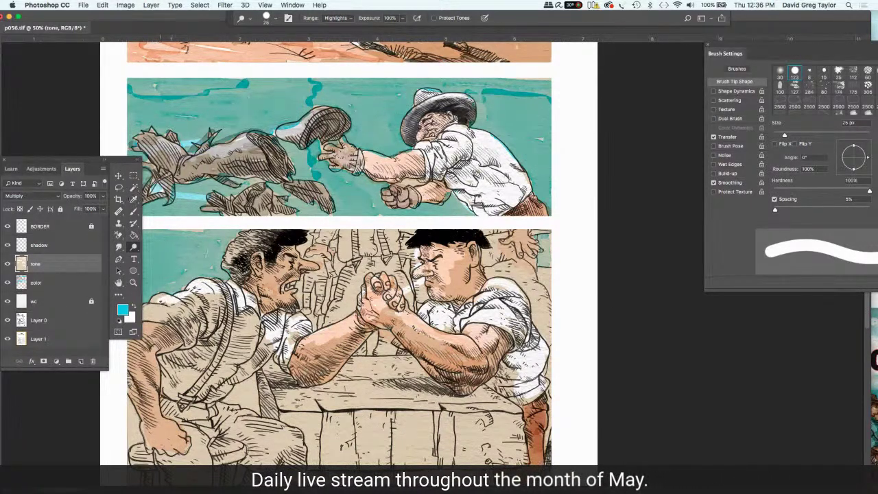
left_click_drag(118, 163, 49, 146)
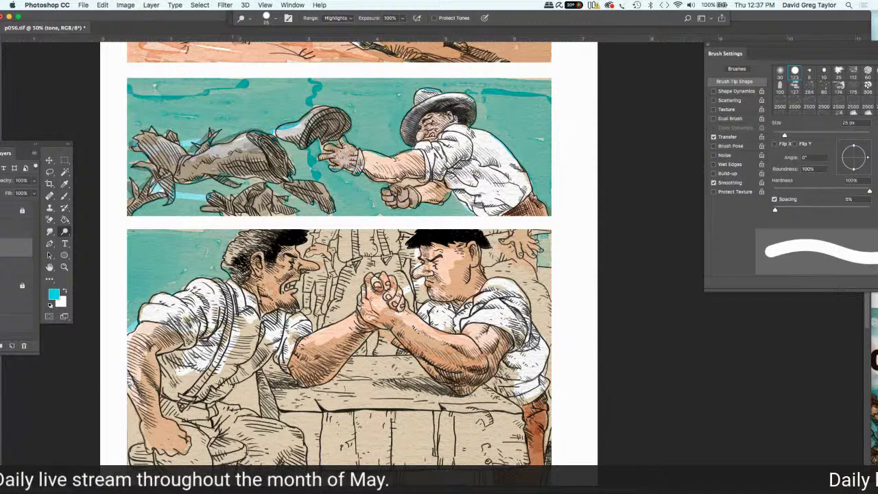
Sample the beige background tone and dodge highlights onto the stool beneath the bearded man's fist.
scroll(232, 383, "down", 2)
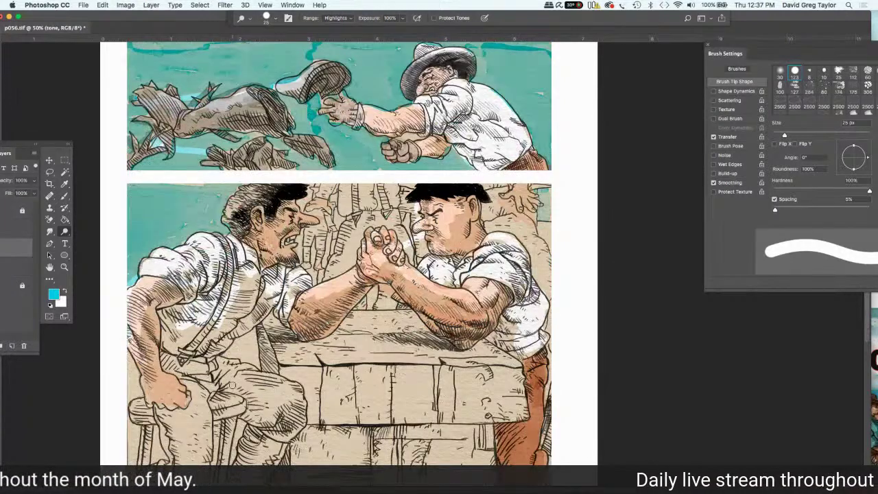
left_click(65, 184)
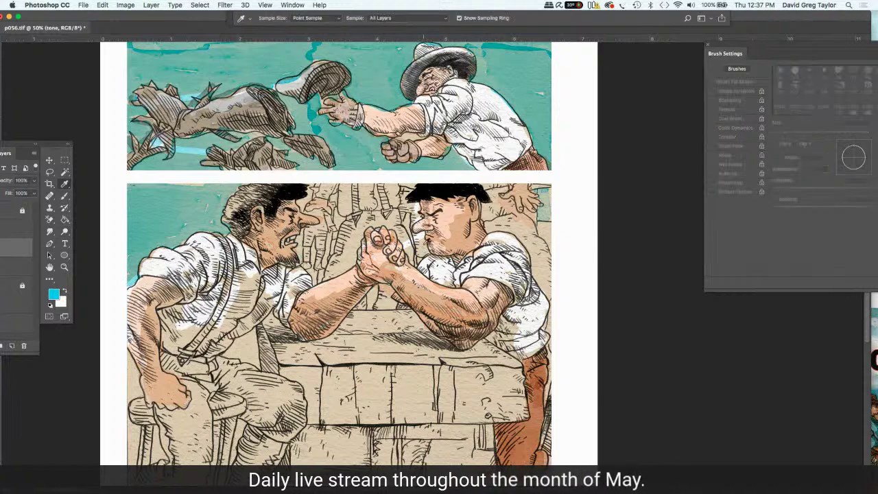
left_click(64, 195)
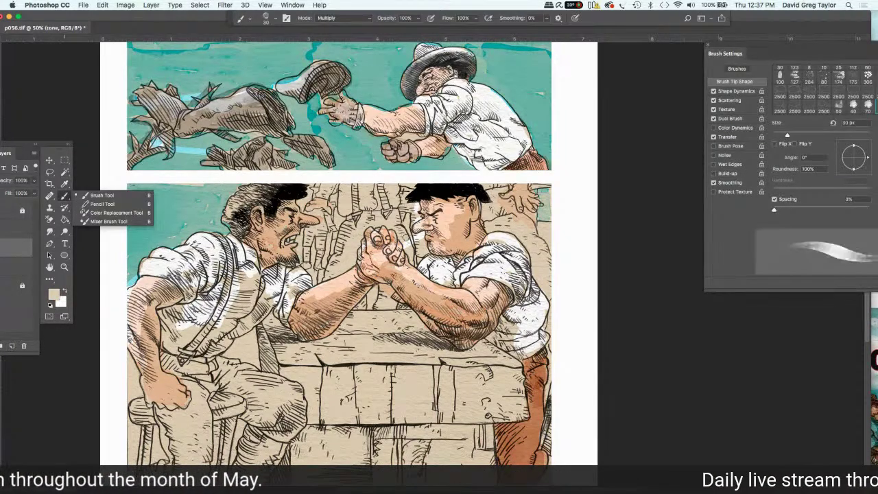
left_click(89, 193)
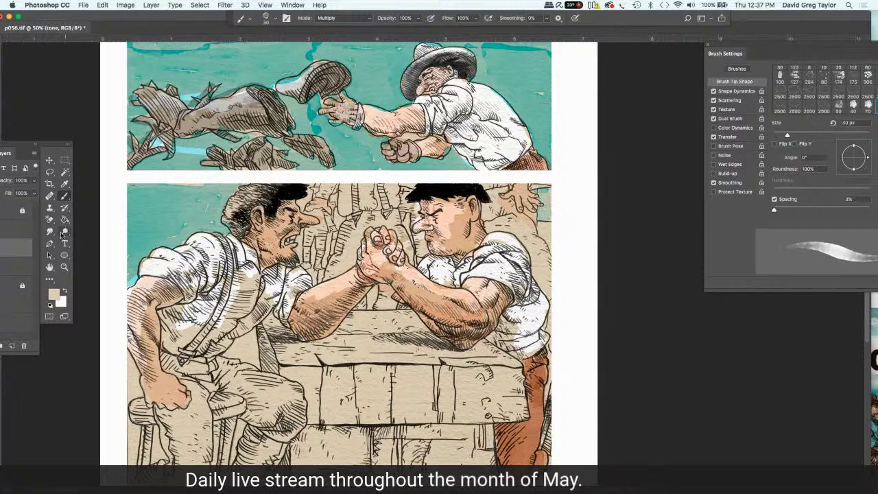
key("o")
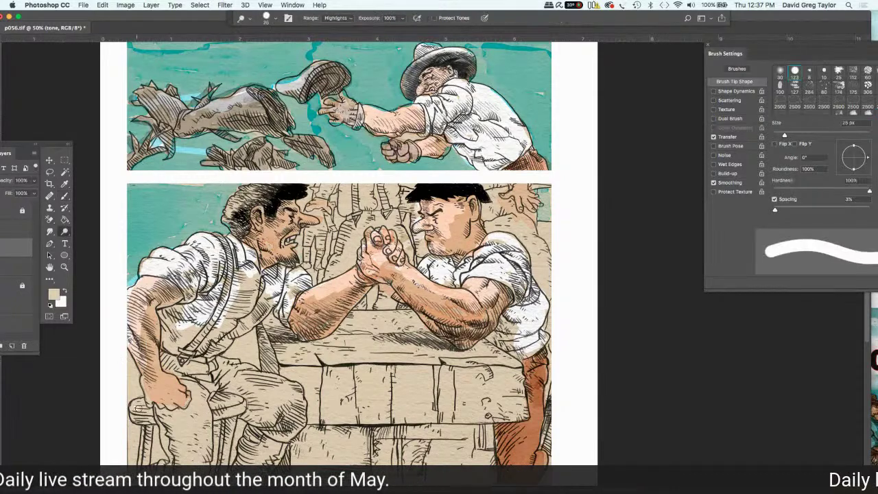
left_click_drag(137, 409, 140, 405)
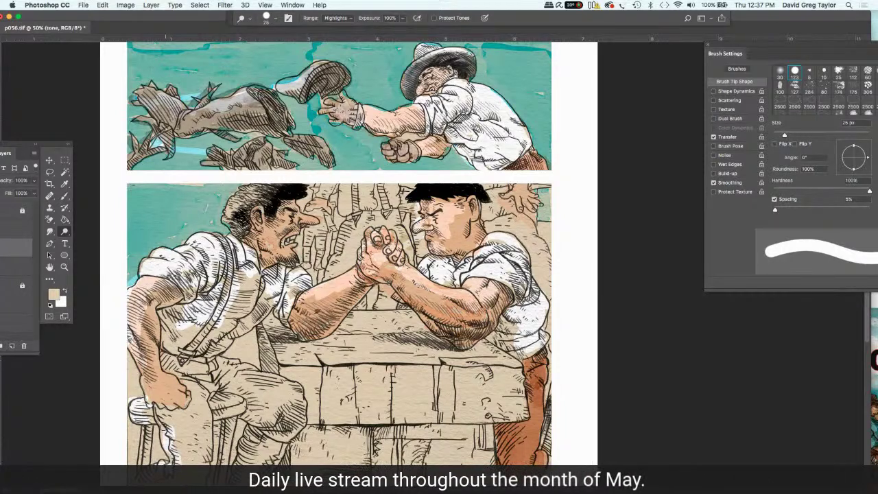
Smudge the dodged tones on the arm wrestlers' faces, arms and shirts at 41% strength, and return to the Brush tool.
left_click(51, 234)
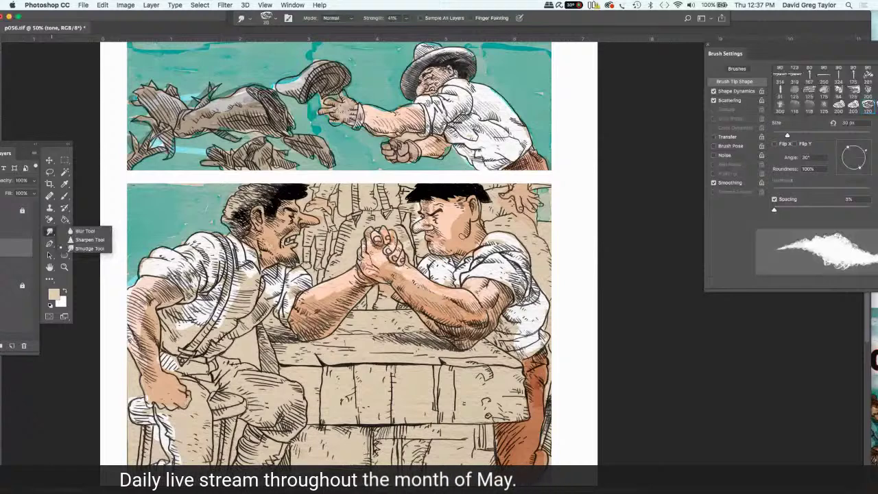
left_click(86, 249)
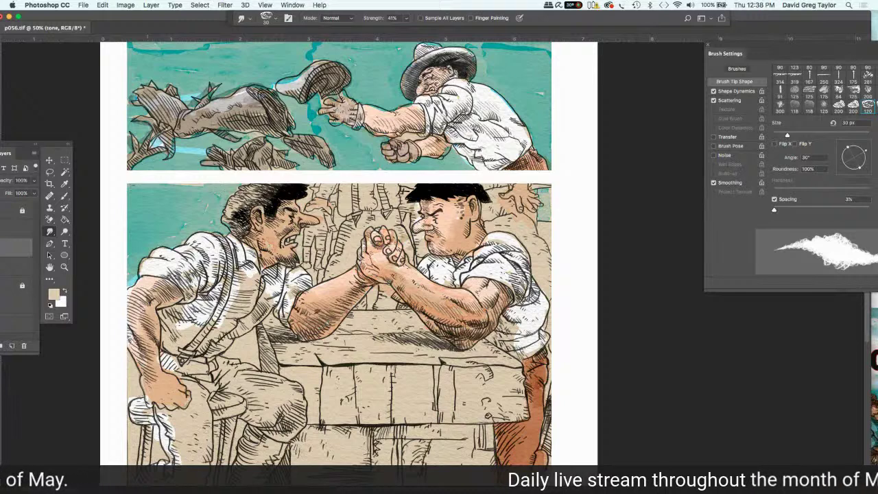
left_click(50, 196)
left_click(90, 193)
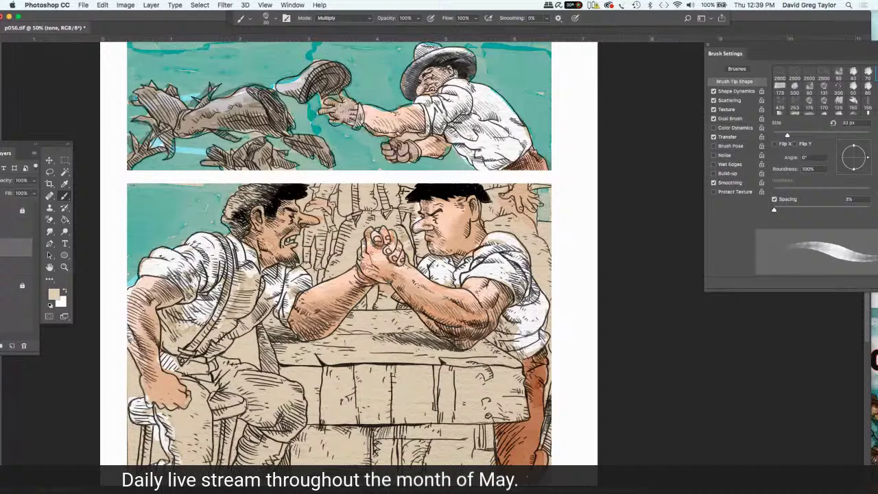
Smudge the dark paint streaks smooth in the second panel's blue sky on the color layer.
scroll(339, 254, "up", 2)
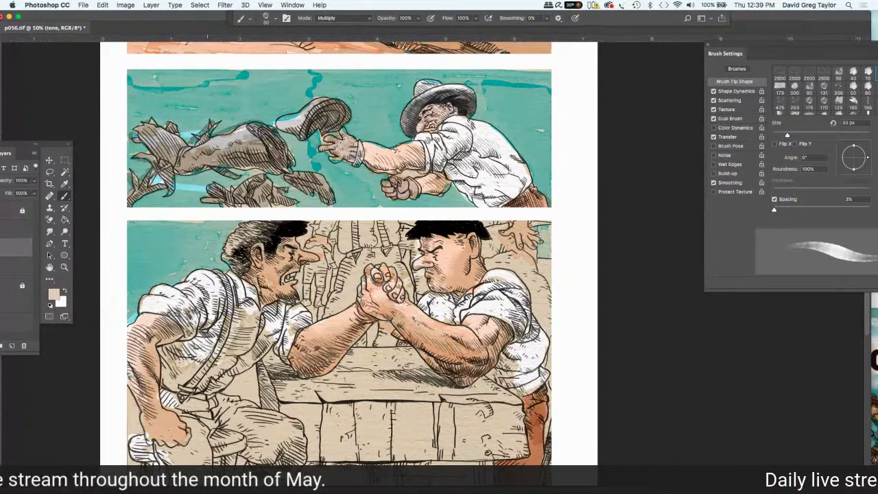
scroll(205, 135, "up", 3)
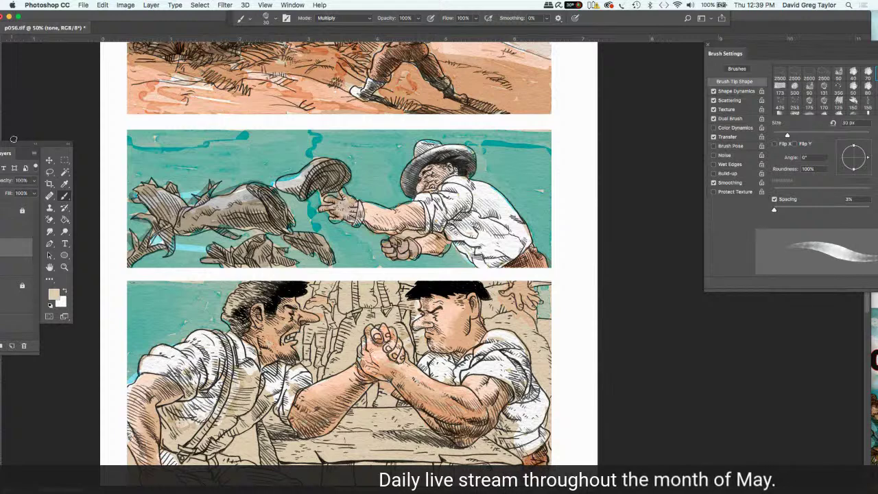
left_click_drag(57, 143, 25, 147)
left_click(72, 229)
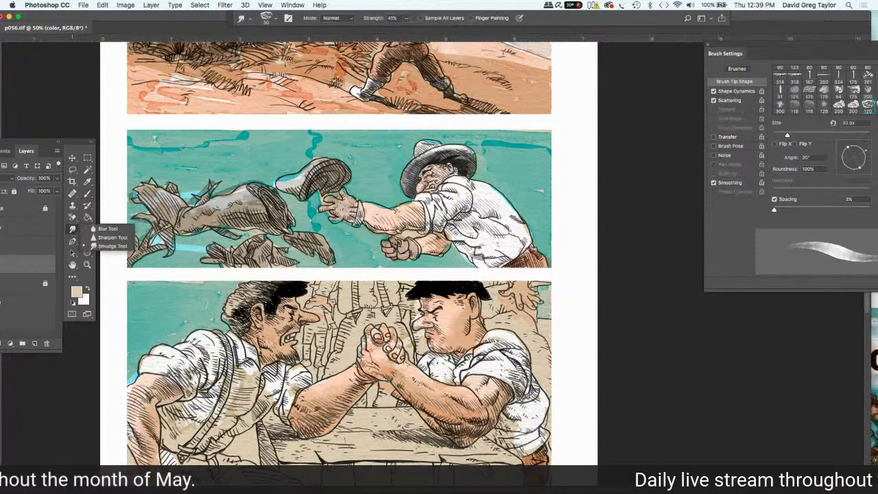
left_click(154, 150)
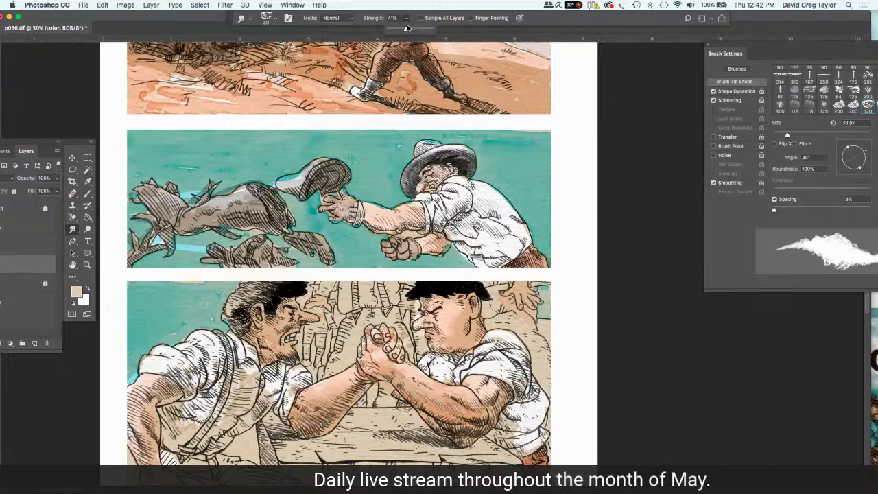
Smudge the third panel's sky at 100% strength, then lower the strength to 65% for further sky blending.
left_click_drag(406, 19, 439, 36)
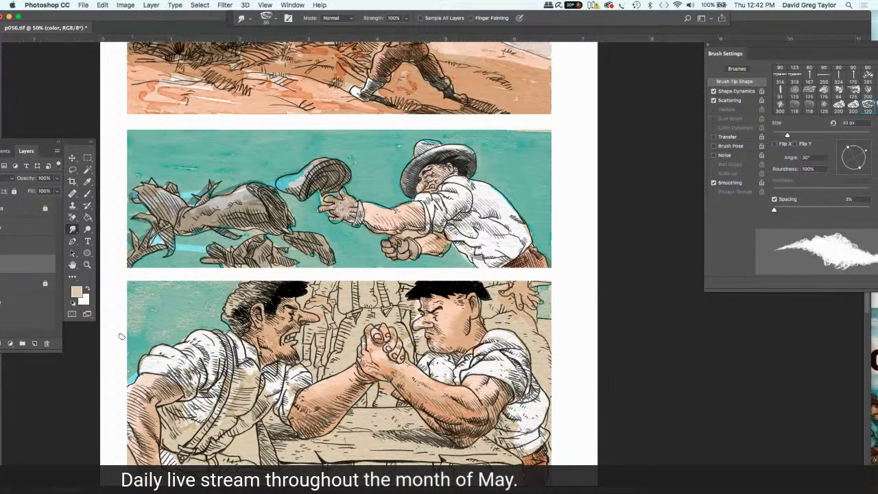
left_click(406, 20)
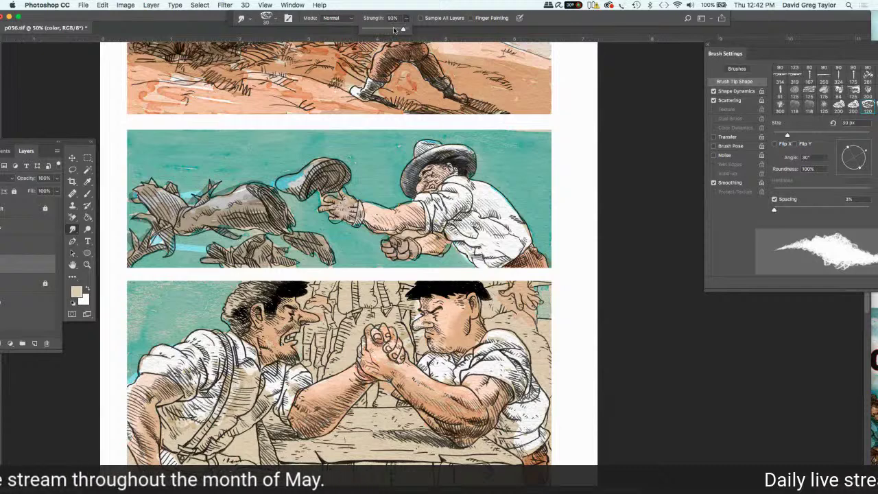
left_click_drag(406, 29, 391, 28)
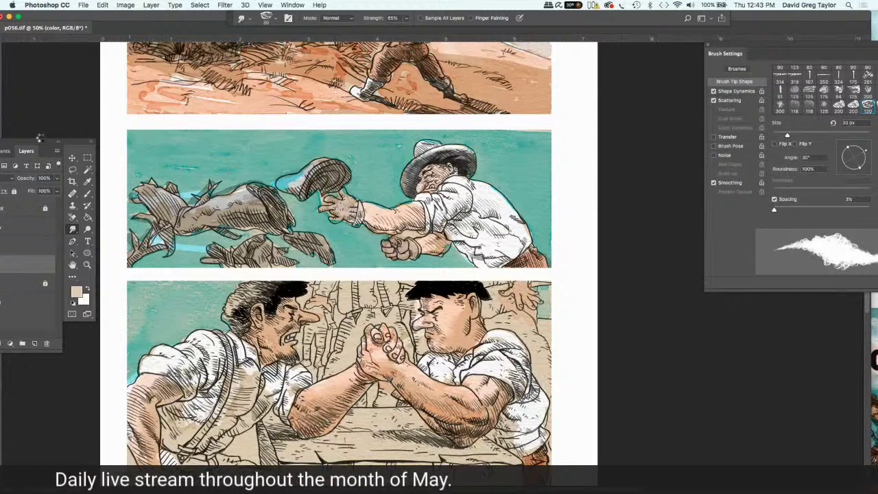
left_click_drag(35, 142, 87, 124)
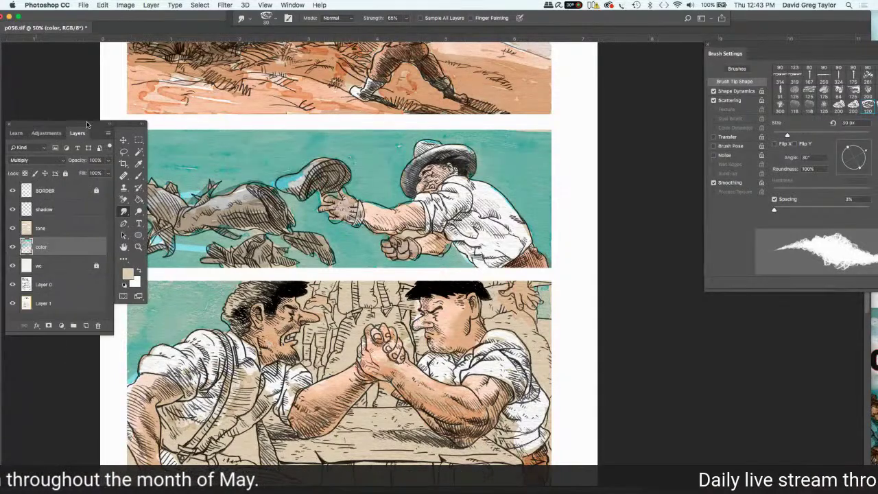
left_click_drag(87, 124, 0, 128)
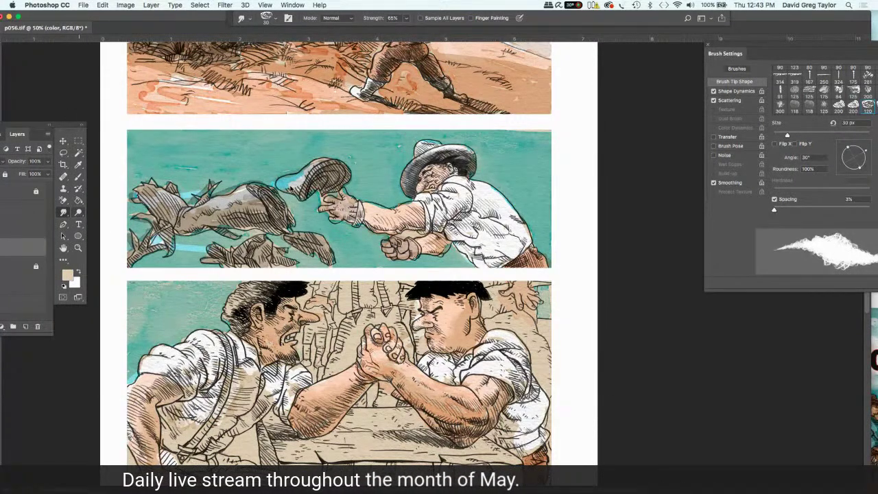
Dodge the stray blue off the debris beside the hatted man's hand and paint it with a sampled grey-brown.
left_click(78, 212)
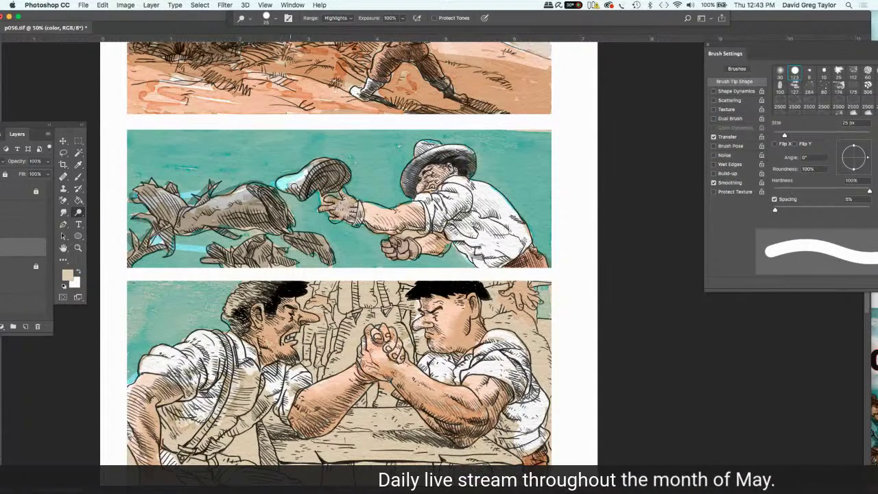
left_click_drag(287, 183, 283, 181)
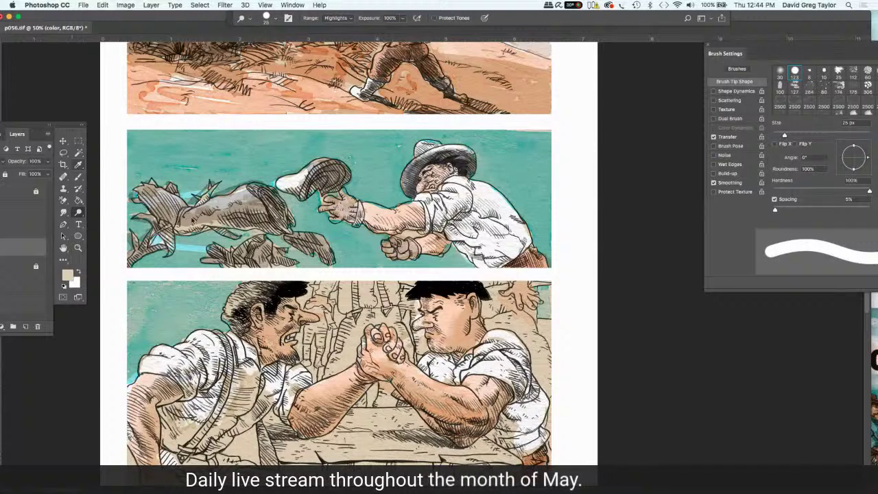
key("i")
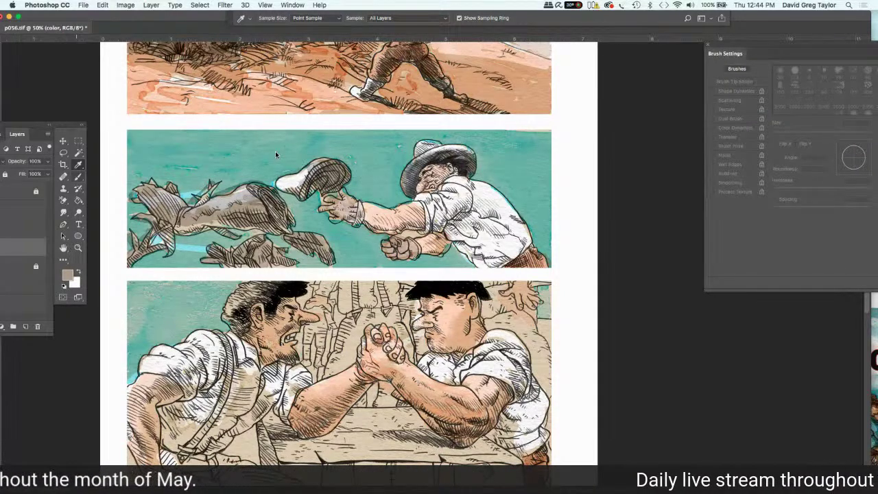
key("b")
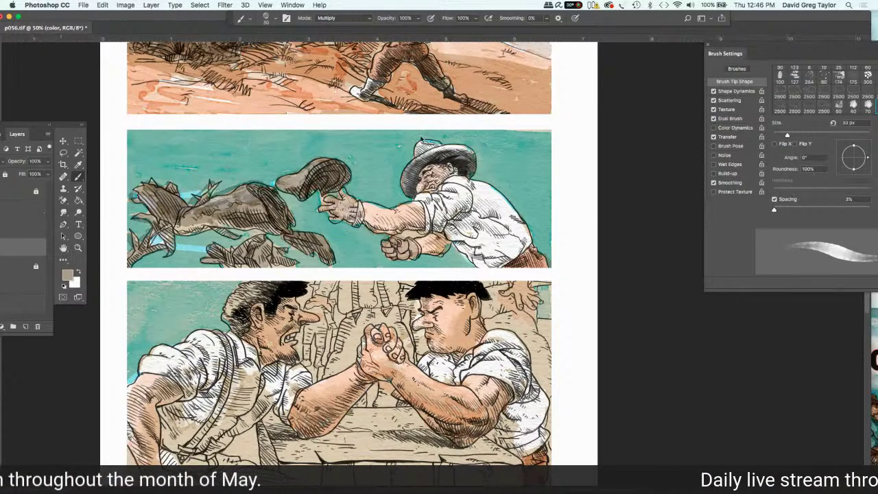
Dodge the blue off the hat's crown and blend the flying debris on the tone layer with the Smudge tool.
key("o")
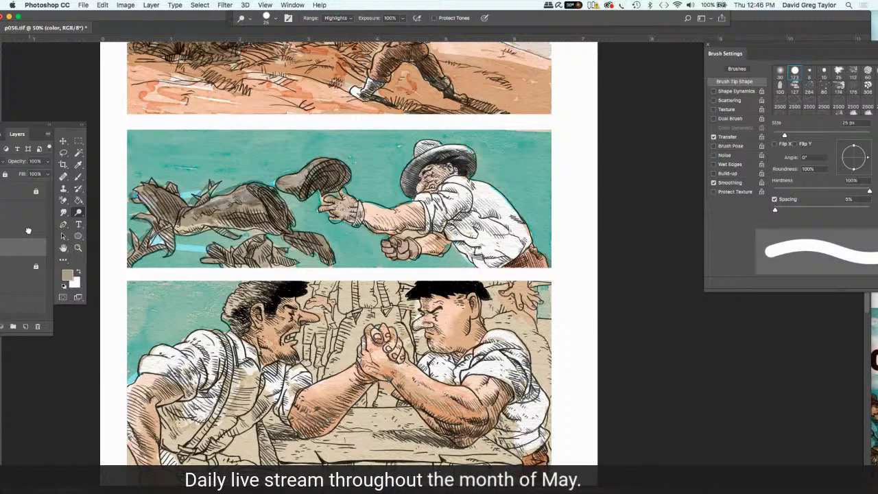
left_click(28, 230)
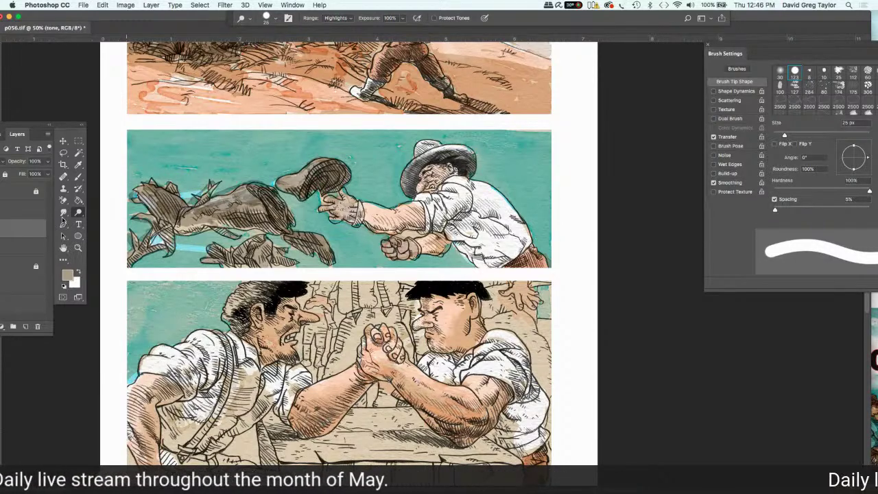
left_click(62, 213)
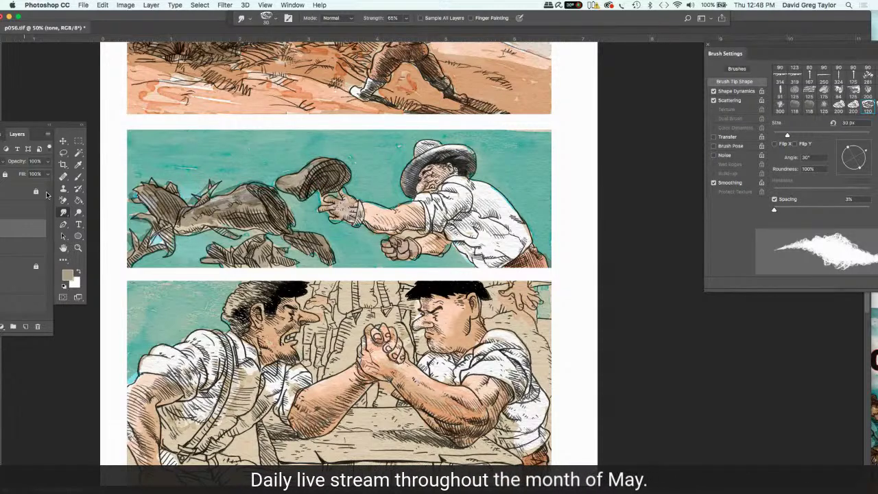
Sample the skin tone from the hatted man's outstretched forearm and paint it over his forearms on the color layer.
left_click(31, 247)
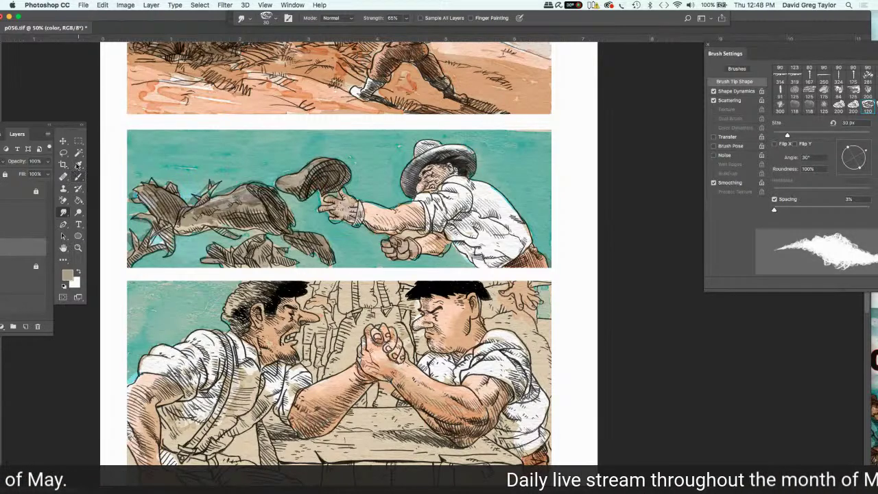
left_click(77, 175)
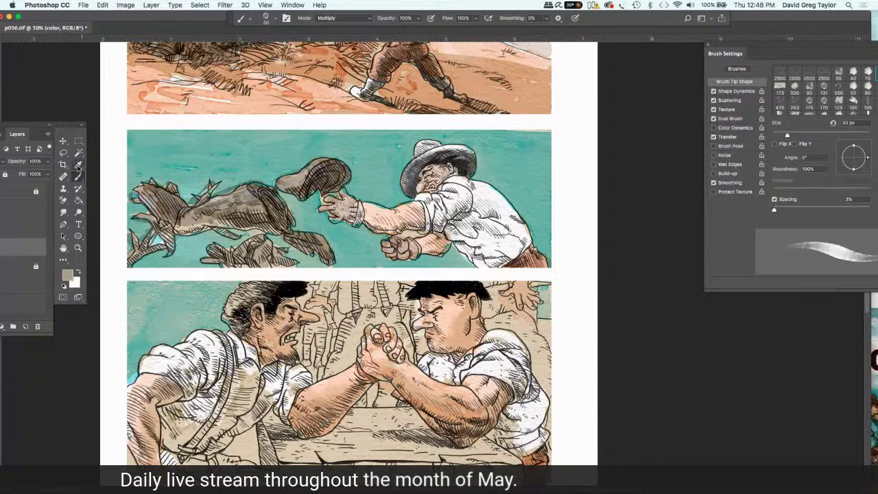
left_click(78, 165)
left_click(388, 215)
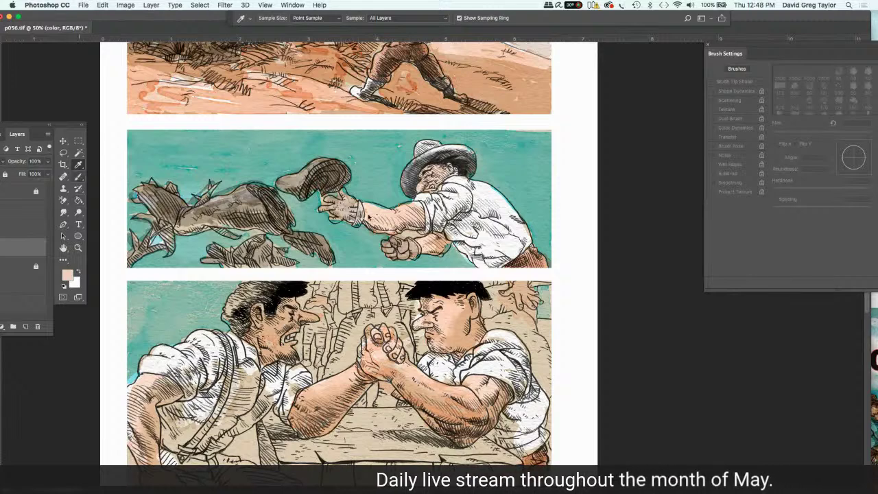
left_click(79, 177)
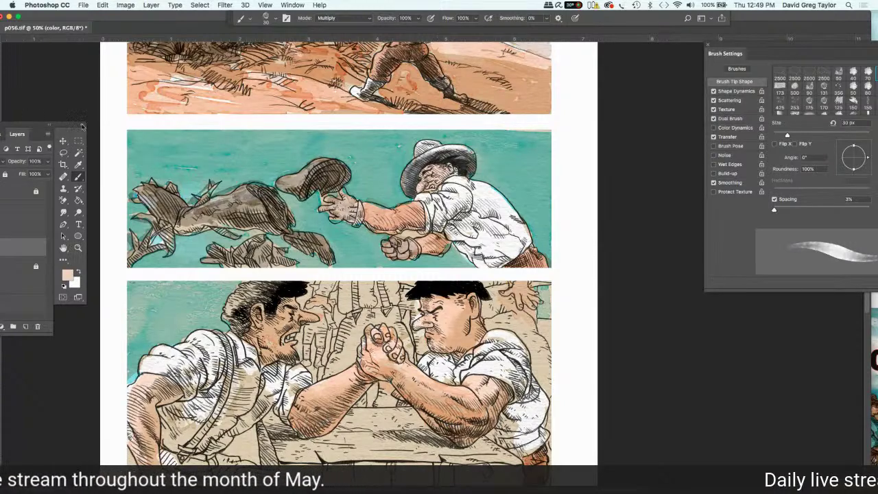
Bring the full layer list into view, toggle the color layer off and on for comparison, and leave the wc layer hidden.
left_click(35, 131)
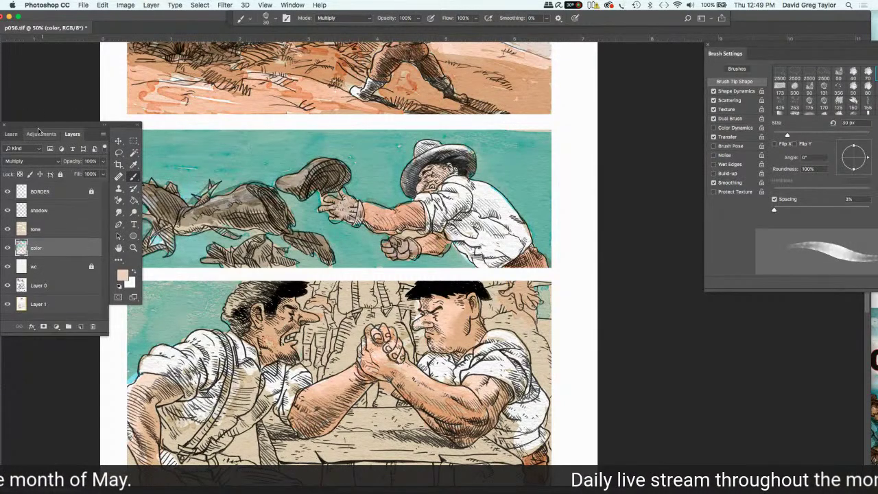
left_click(7, 248)
left_click(7, 266)
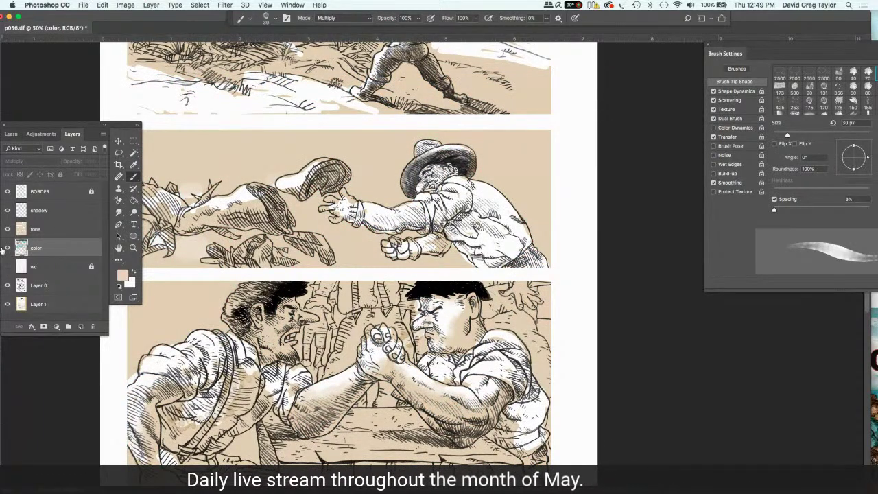
left_click(7, 248)
left_click(8, 267)
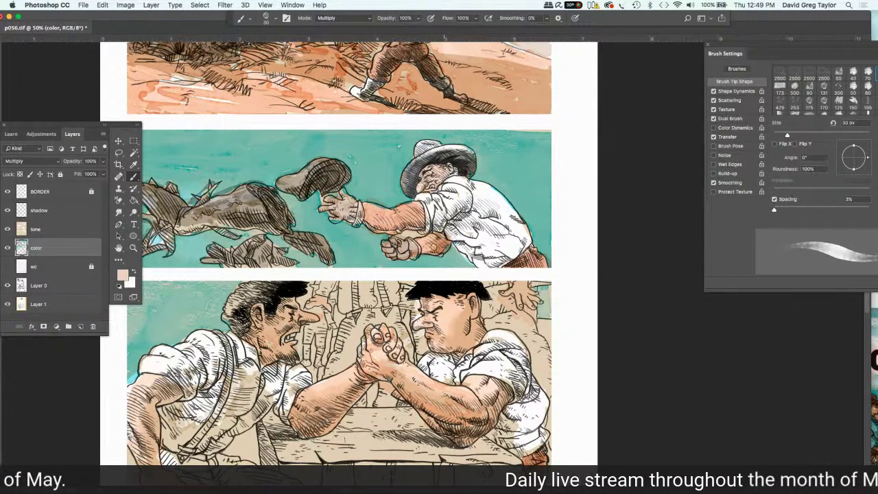
Undo the dodge stroke on the tone layer and dodge a highlight on the hatted man's lower forearm on the color layer.
left_click(50, 229)
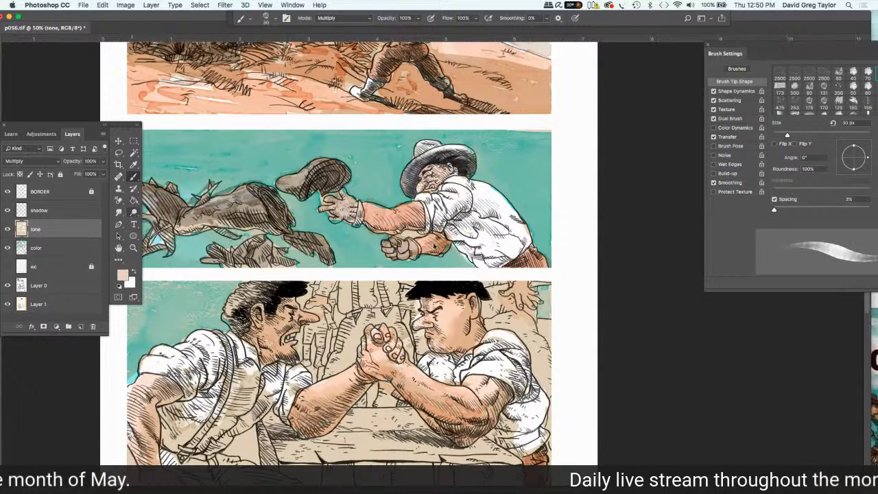
left_click(132, 214)
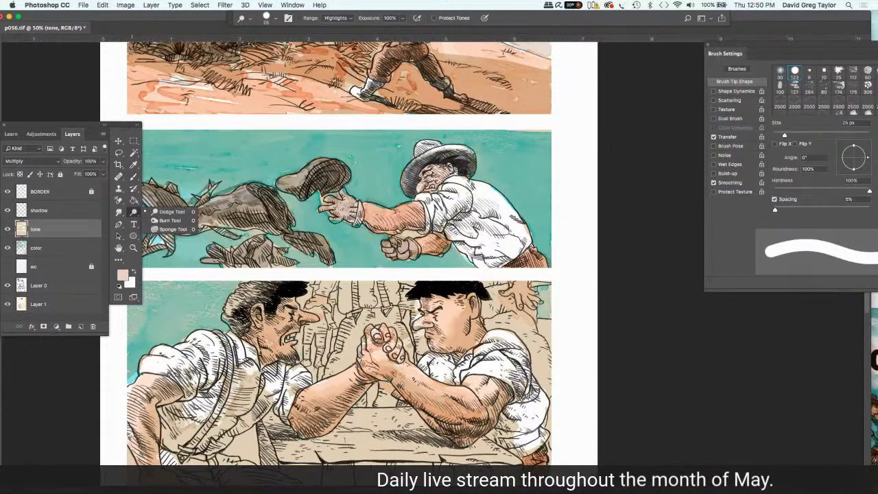
left_click(171, 211)
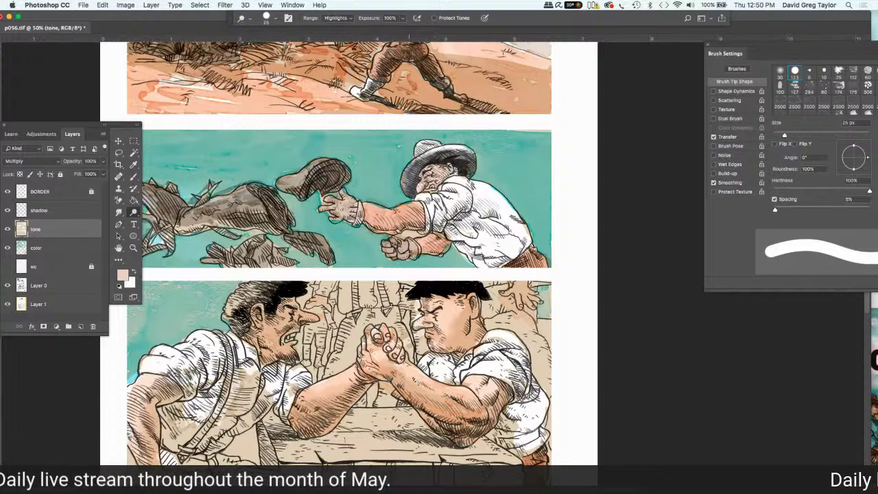
key("super+z")
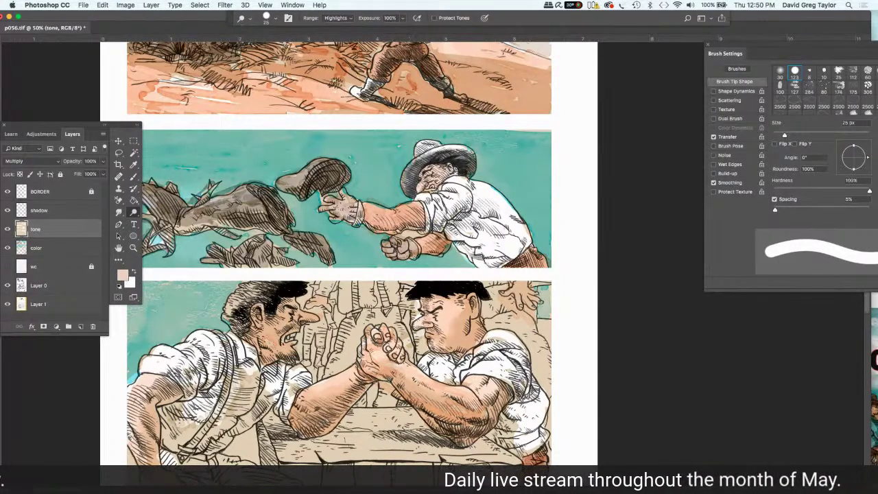
left_click(63, 250)
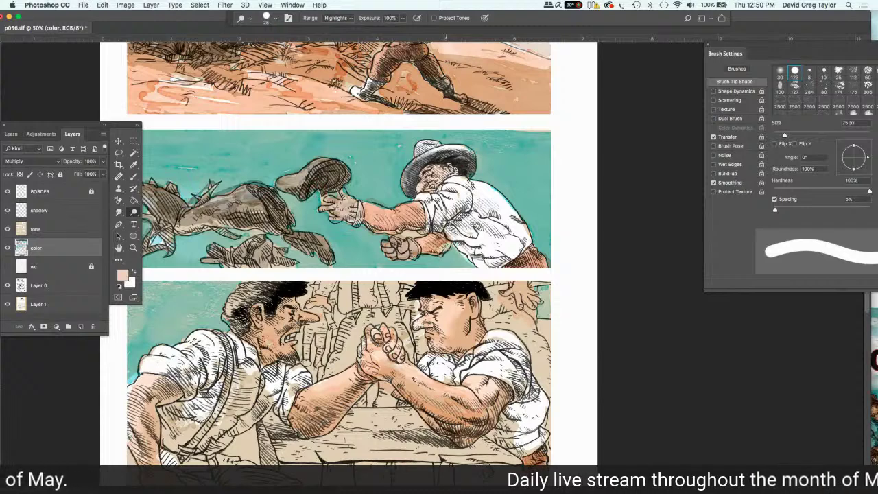
left_click(436, 248)
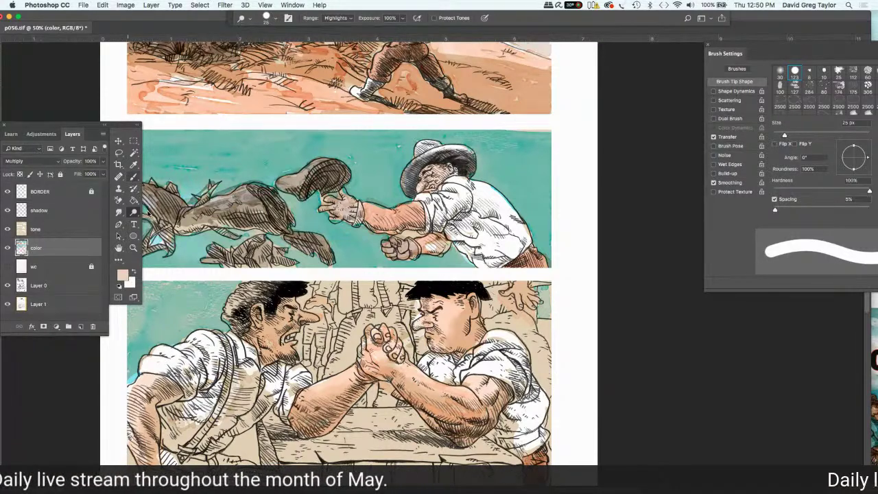
Paint the shading of both of the hatted man's forearms in the sampled skin tone with the 30 px Multiply brush.
key("b")
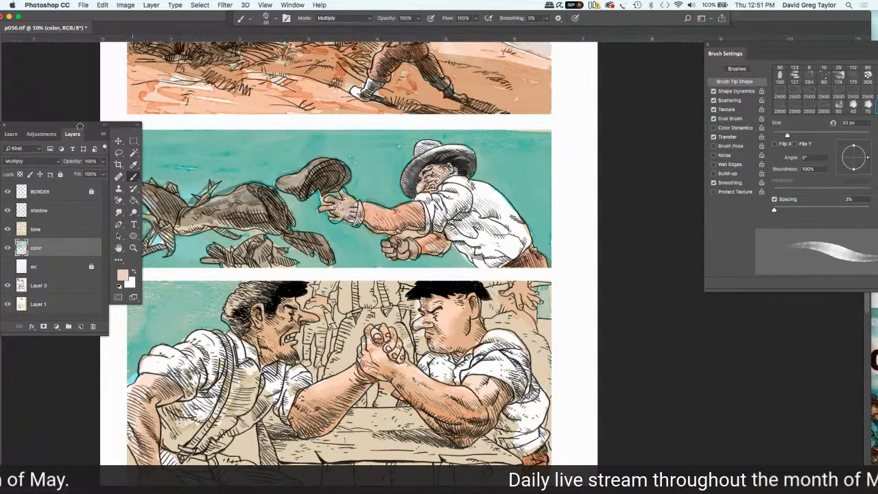
left_click(133, 140)
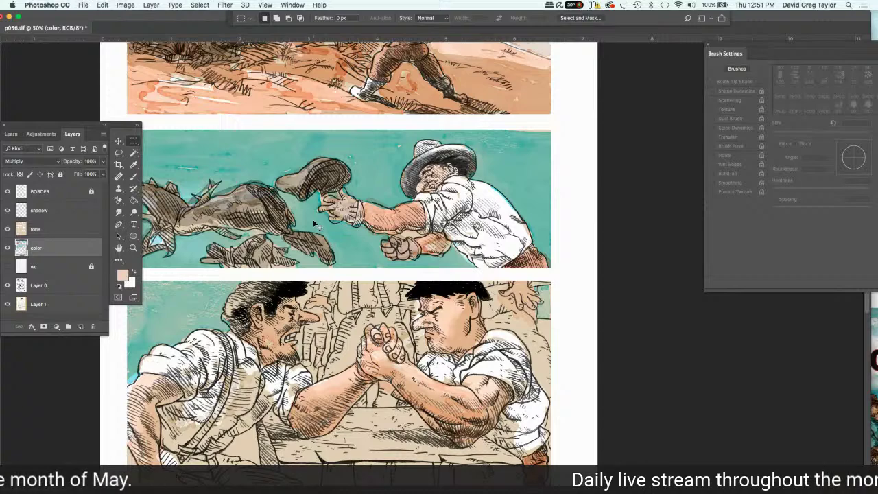
key("super+equal")
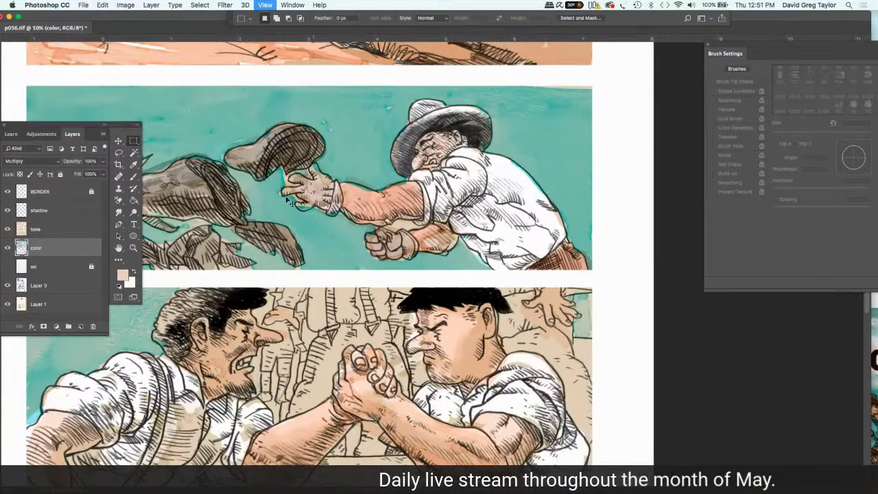
key("super+equal")
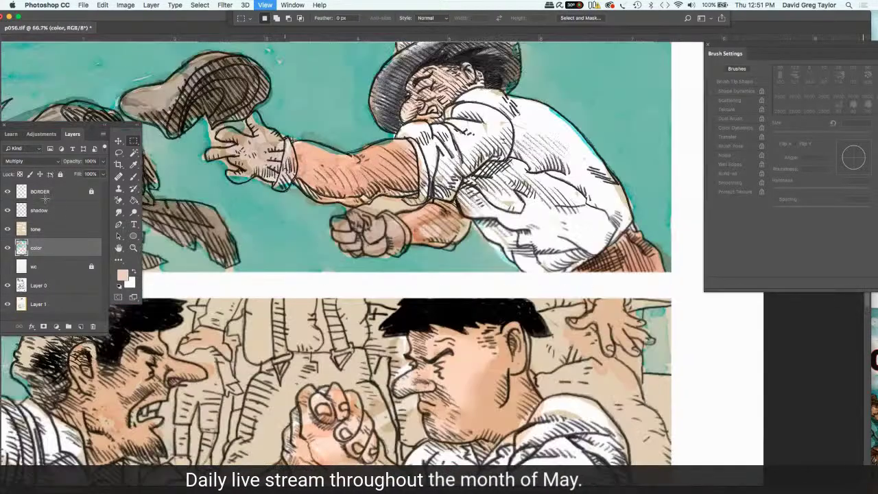
key("super+equal")
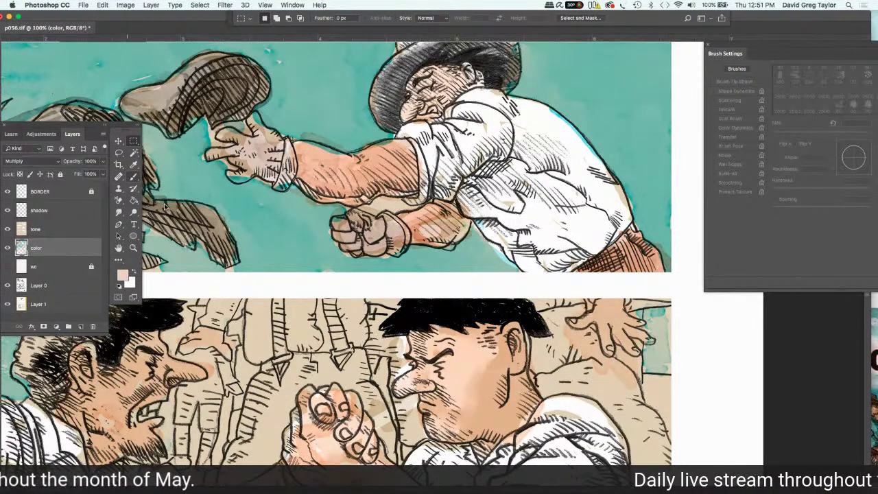
key("b")
right_click(133, 177)
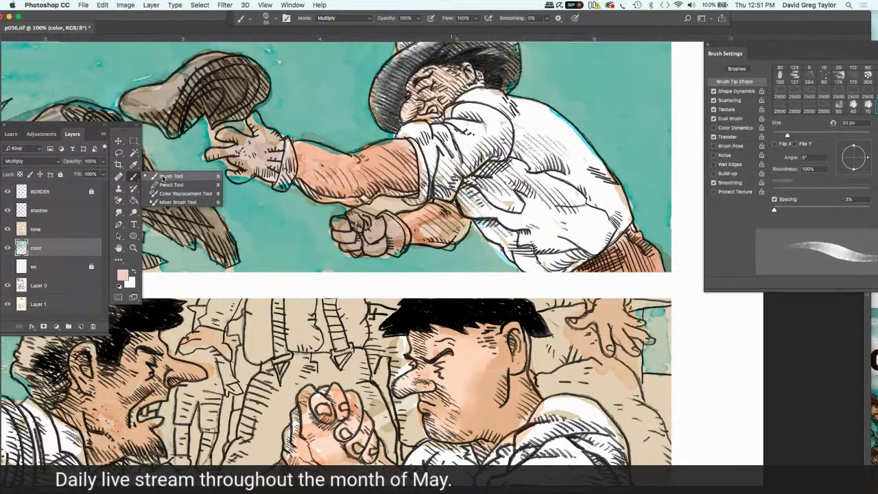
left_click(168, 177)
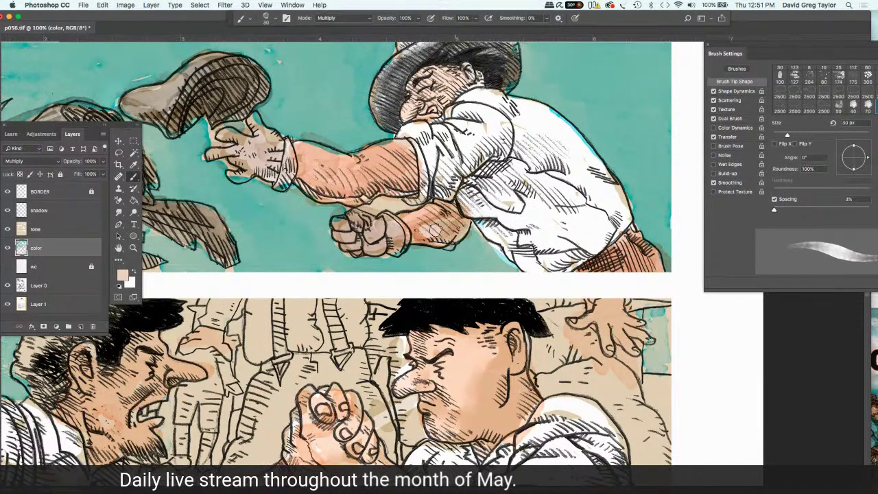
mouse_move(434, 231)
left_mouse_down()
mouse_move(446, 227)
mouse_move(453, 242)
left_mouse_up()
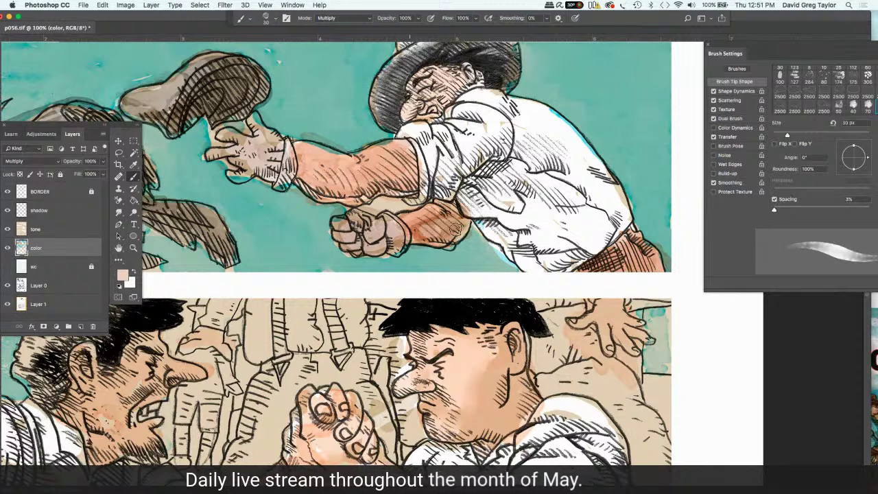
left_click_drag(444, 236, 461, 227)
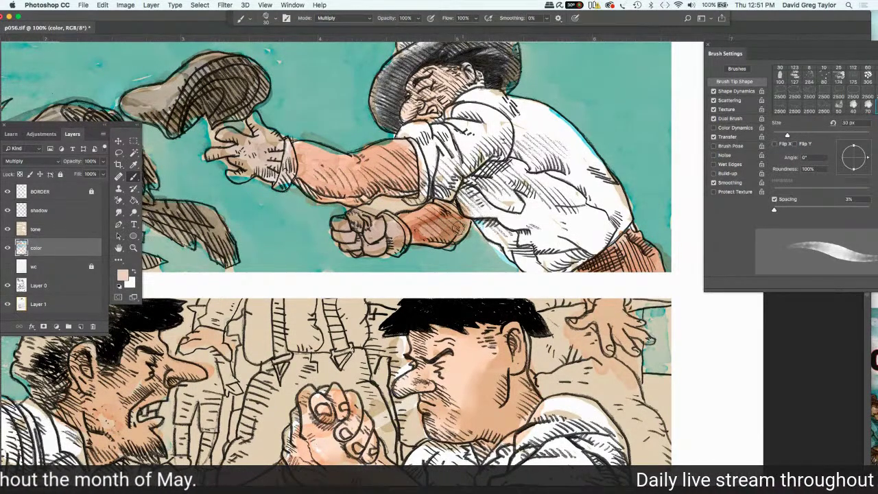
left_click_drag(439, 228, 429, 235)
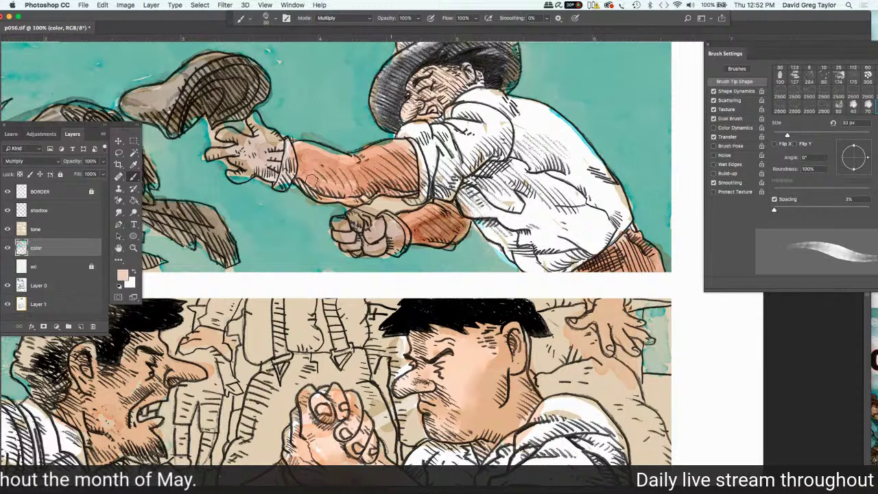
left_click_drag(310, 180, 348, 186)
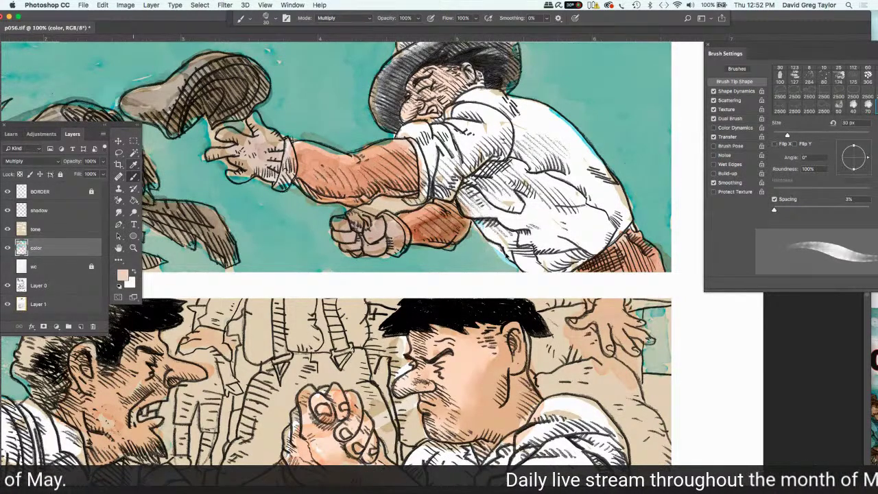
Sample the sky's teal and paint the gap between the hatted man's arms, reducing the brush to 20 px and 9 px.
left_click(134, 166)
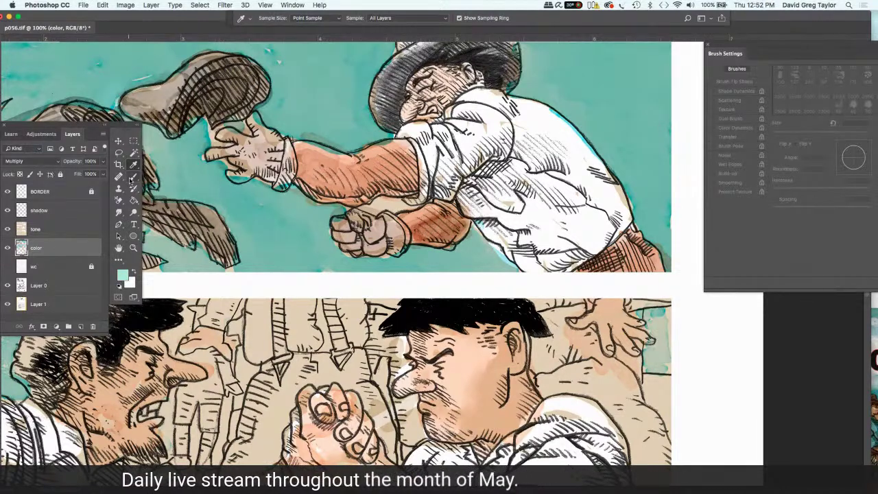
key("b")
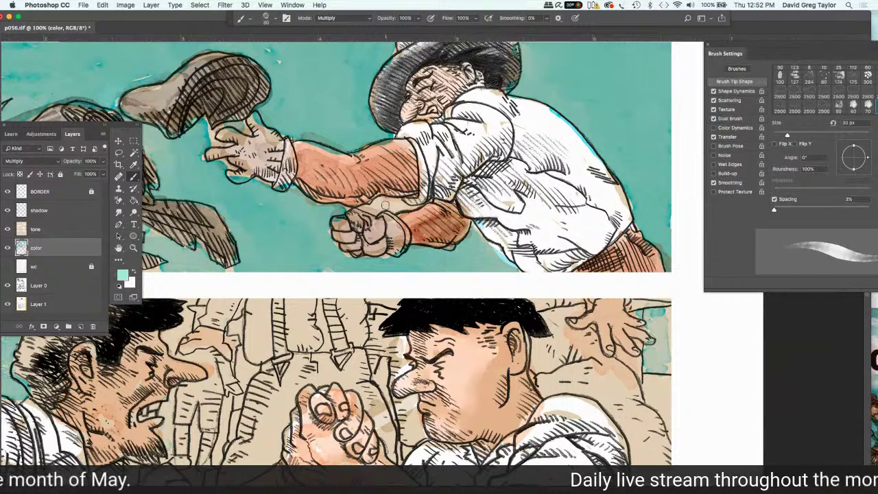
key("bracketleft")
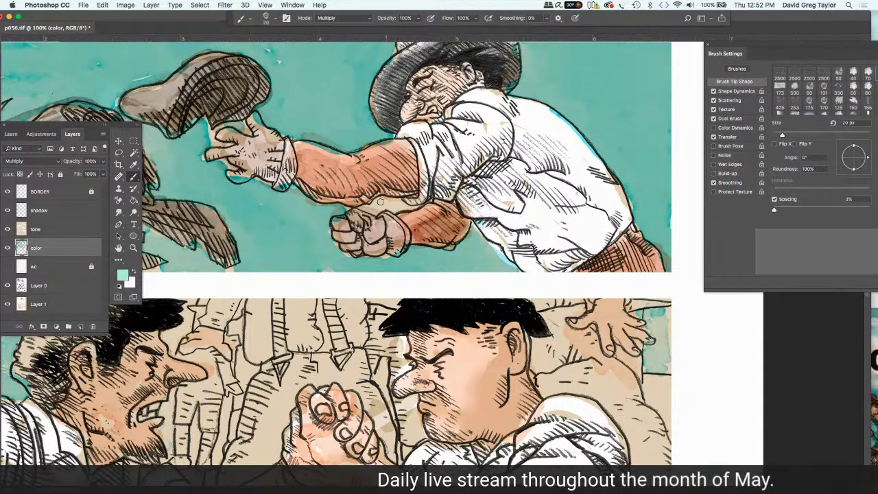
key("bracketleft")
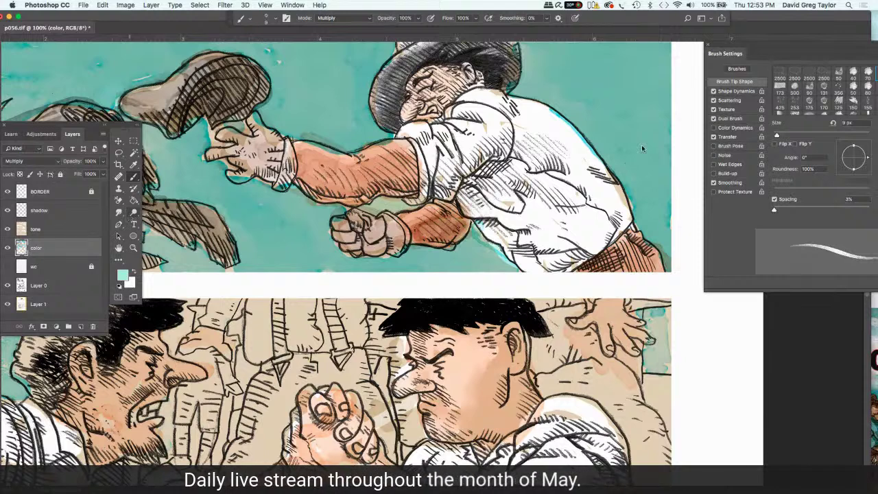
Dodge the stray blue off the hatted man's shirt and highlights along his outstretched forearm's upper edge on the color layer.
key("o")
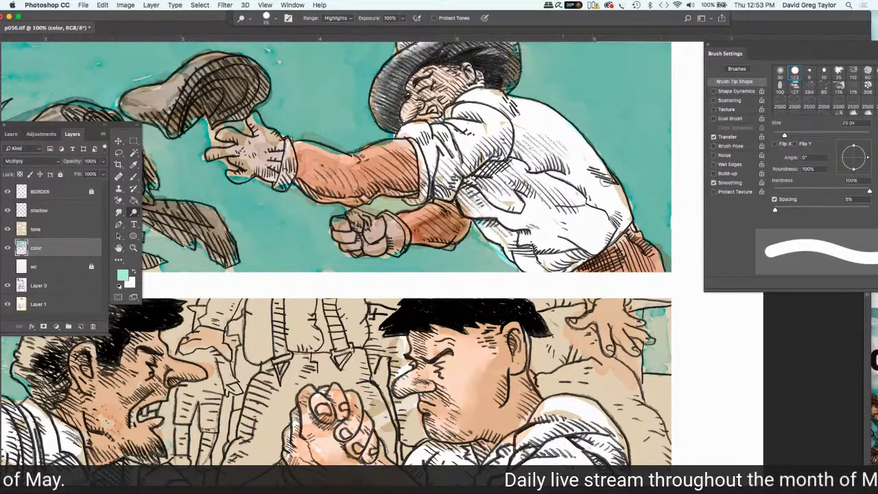
left_click(63, 232)
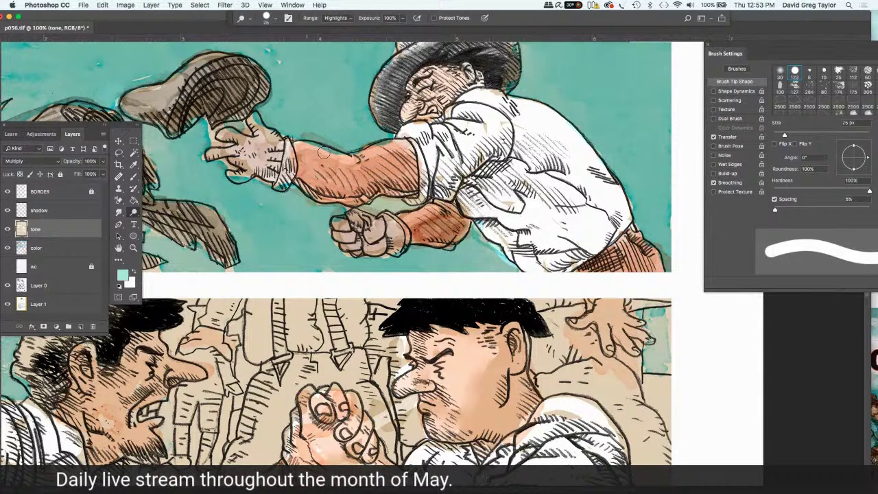
left_click(54, 249)
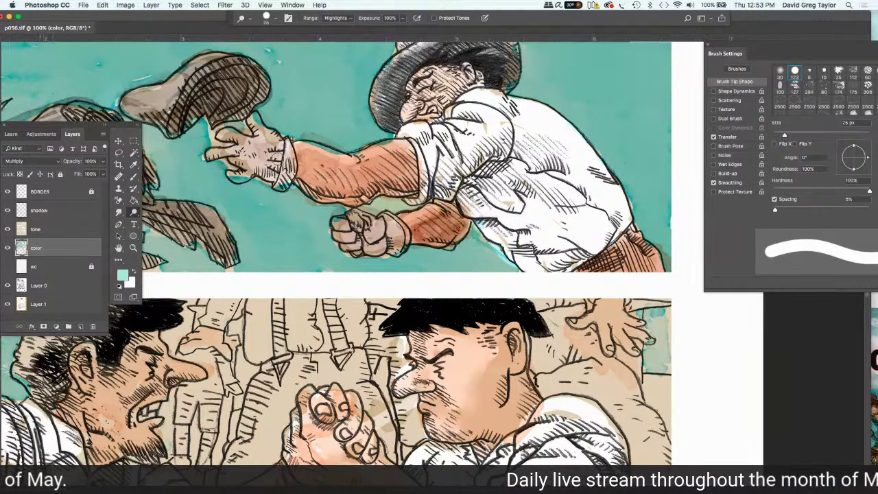
left_click_drag(302, 147, 320, 153)
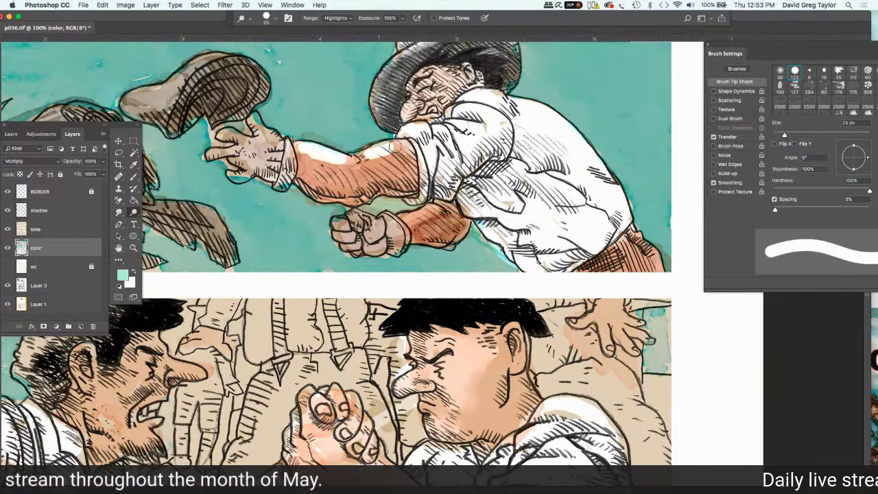
left_click_drag(300, 157, 319, 159)
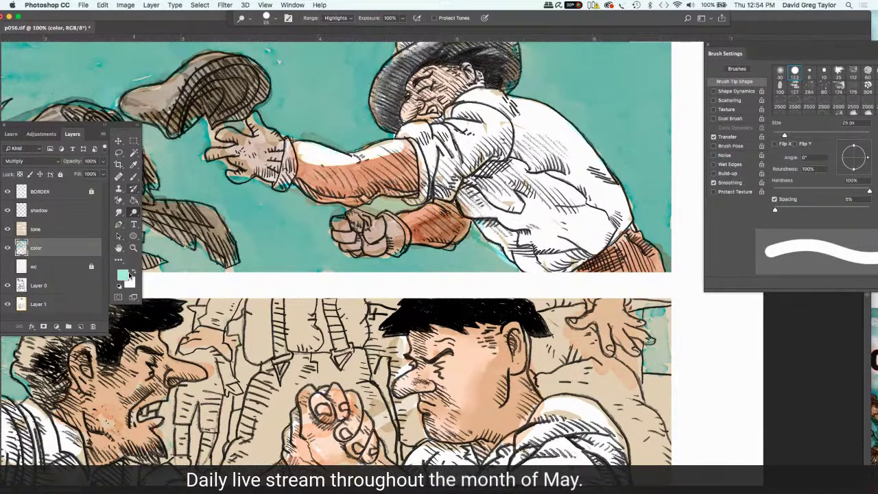
Sample the skin tone from the hatted man's lower forearm and dab it onto the outstretched forearm's highlight with the 9 px Multiply brush.
left_click(134, 189)
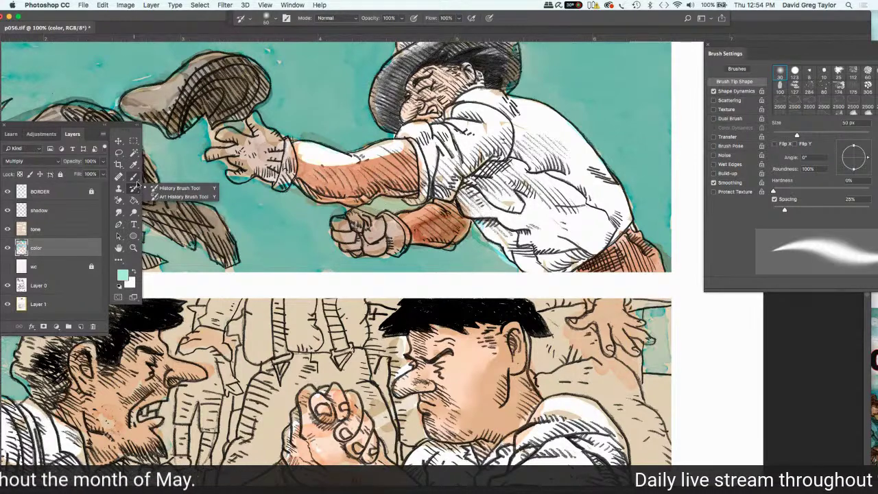
left_click(165, 188)
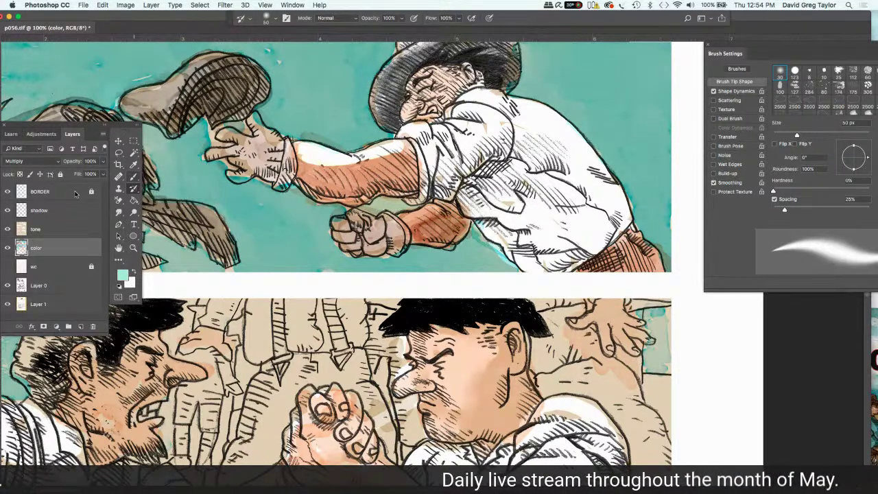
key("b")
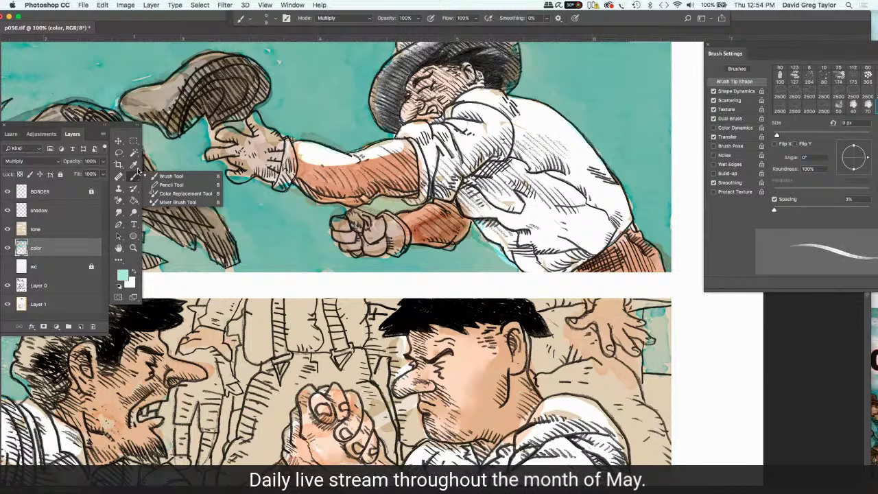
left_click(139, 175)
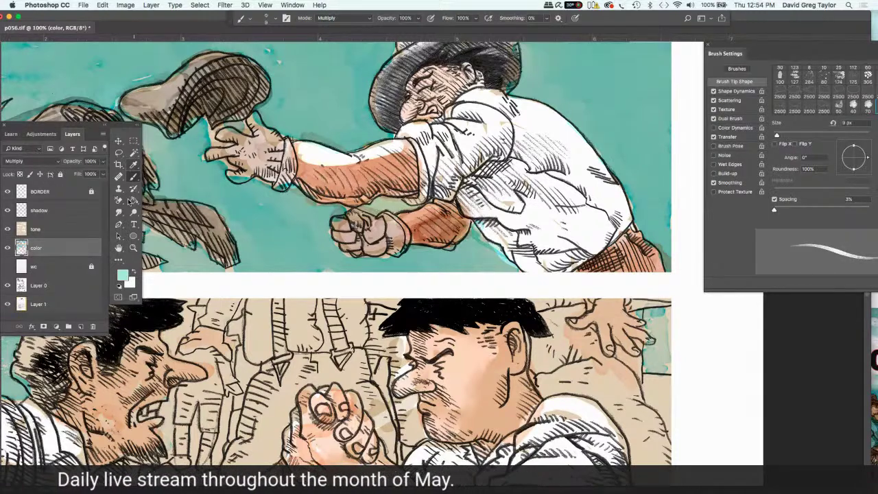
key("i")
left_click(413, 218)
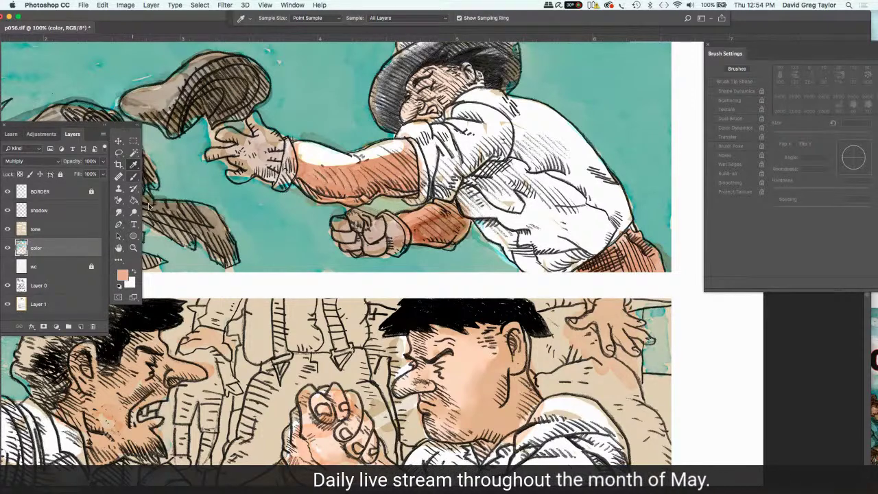
key("b")
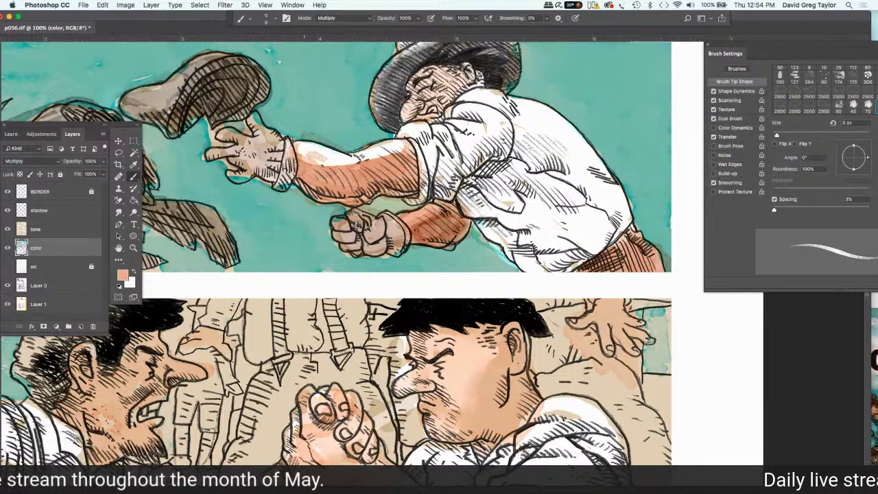
Enlarge the Multiply brush to 30 px and paint the hatted man's outstretched forearm and face in the sampled skin tone.
key("bracketright")
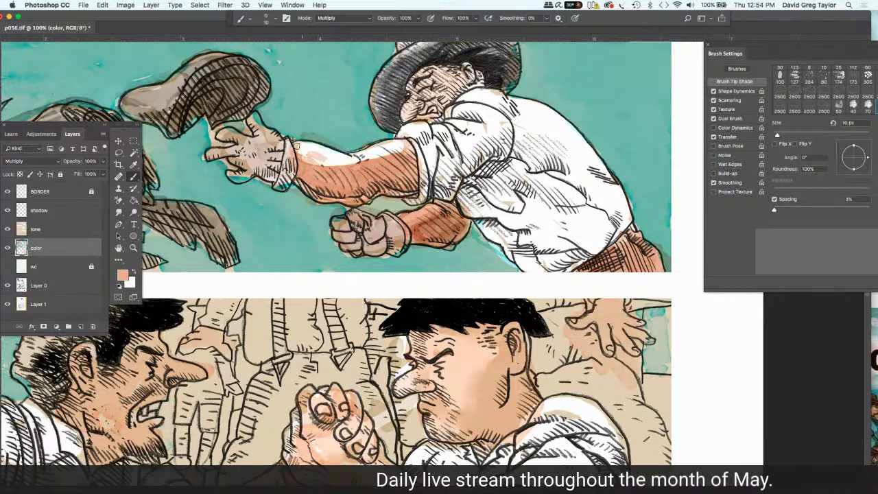
key("bracketright")
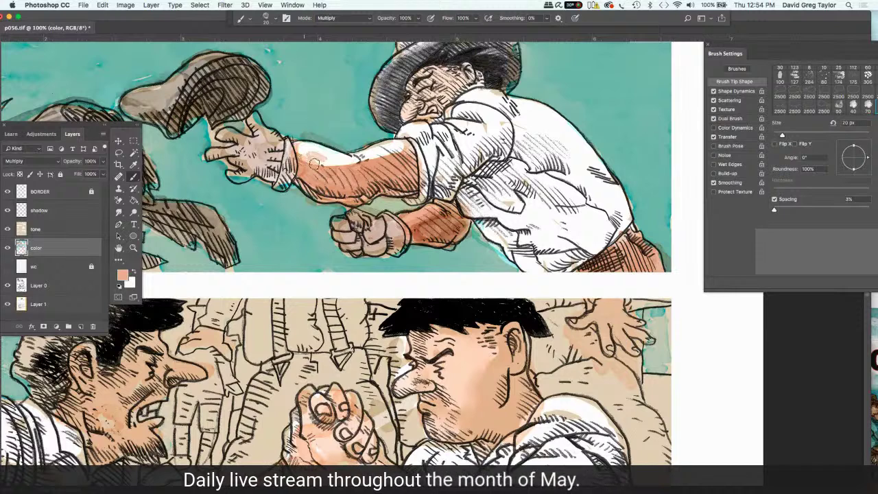
key("bracketright")
key("bracketright")
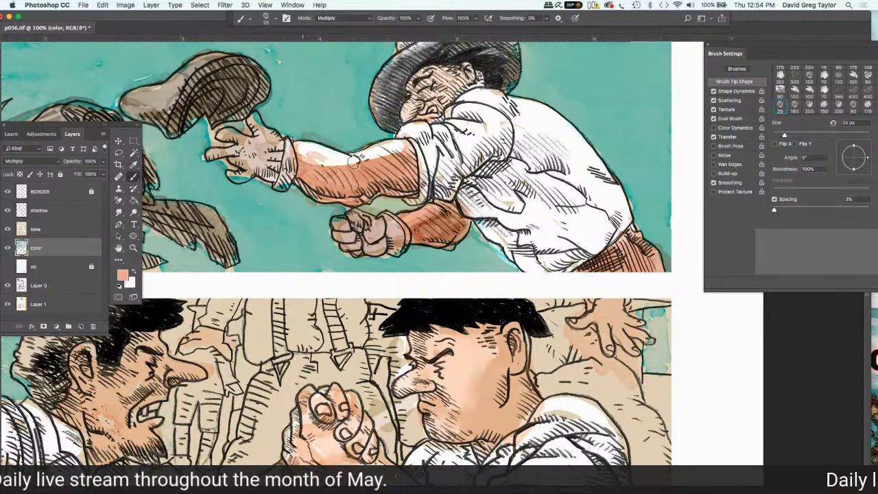
mouse_move(368, 153)
left_mouse_down()
mouse_move(296, 152)
mouse_move(408, 160)
left_mouse_up()
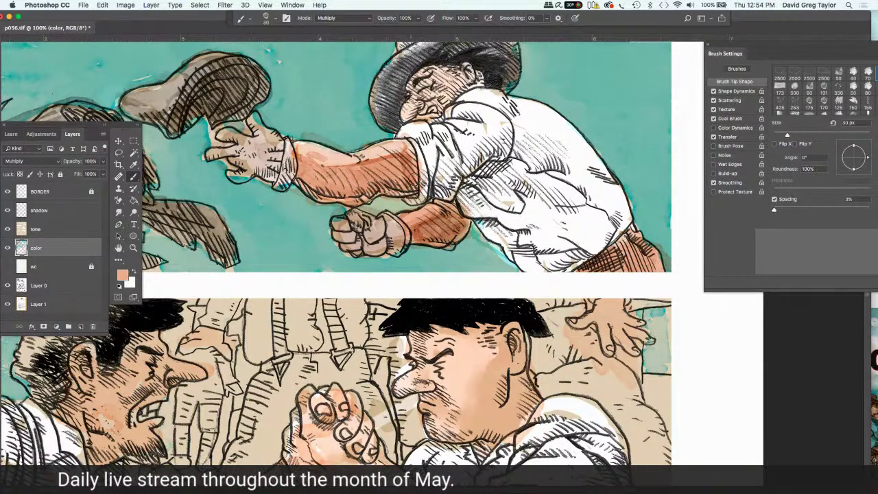
left_click_drag(377, 195, 315, 182)
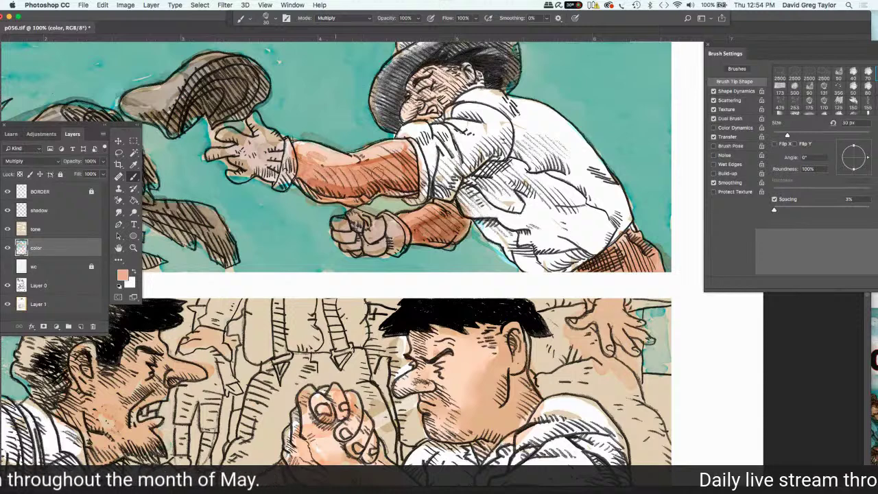
left_click_drag(378, 174, 334, 180)
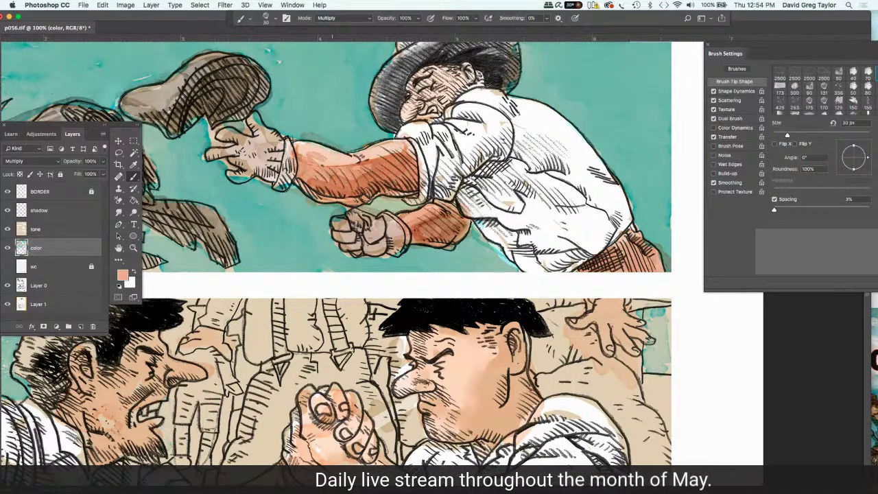
left_click_drag(373, 200, 302, 186)
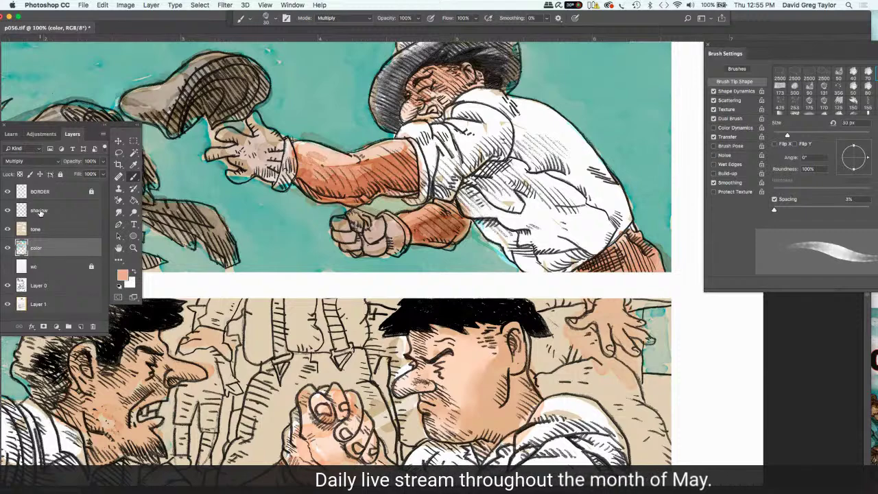
Burn the shading of the hatted man's face and forearms with a 30 px Burn tool set to Midtones at 100% exposure.
key("super+minus")
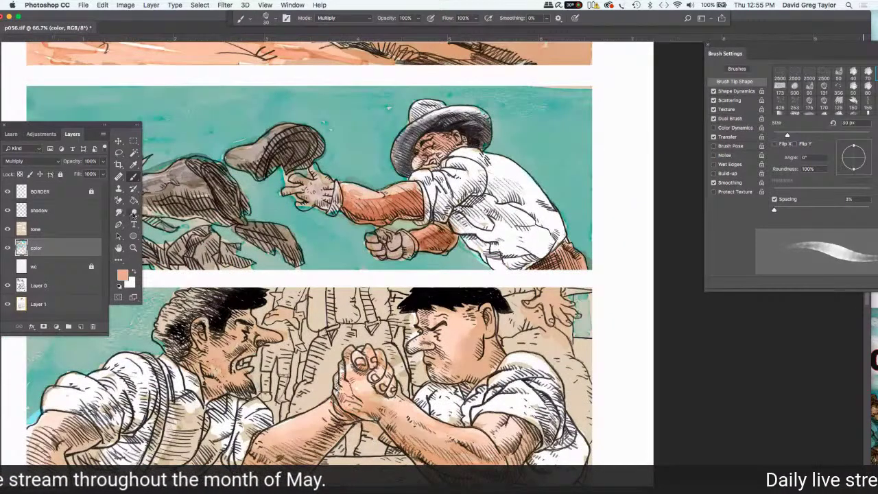
left_click(134, 214)
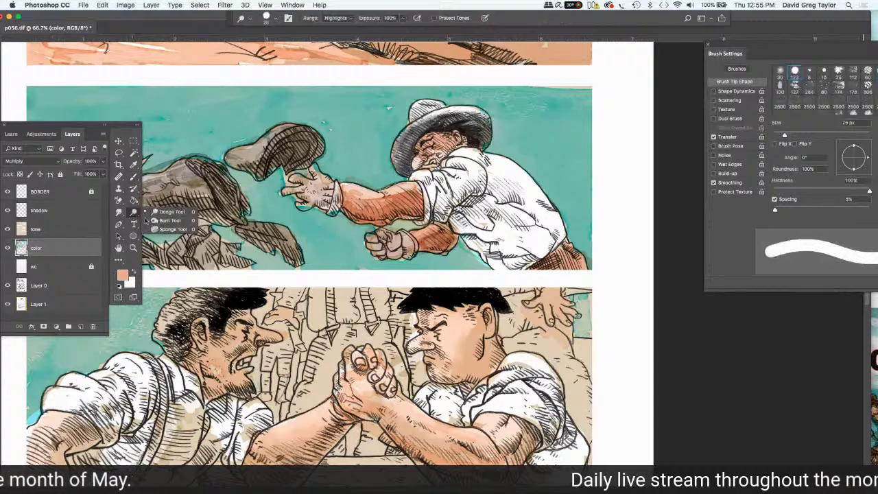
left_click(164, 220)
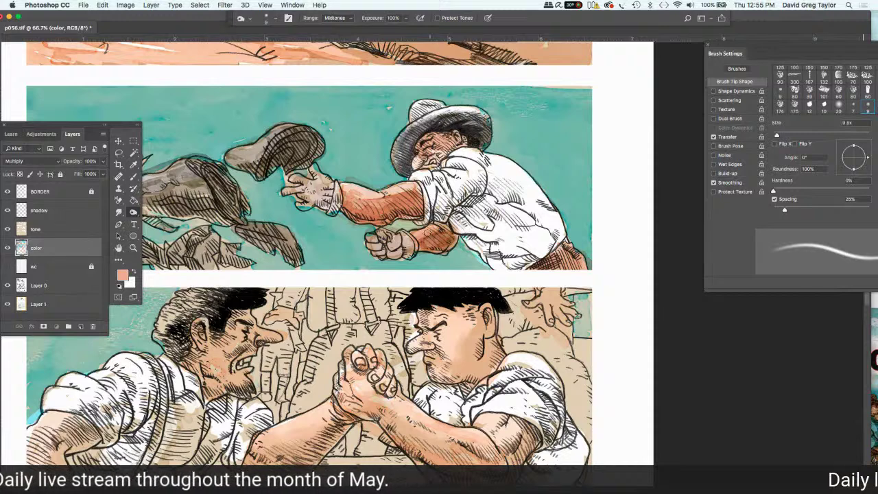
key("bracketright")
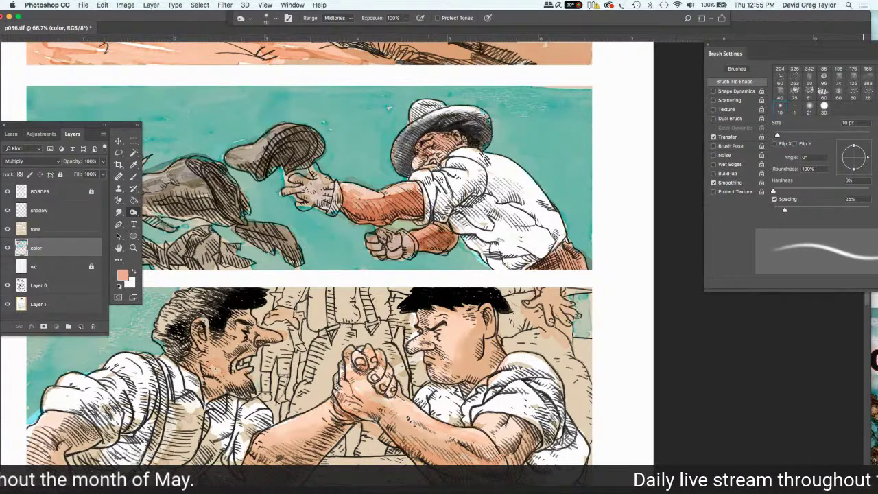
key("bracketright")
key("bracketright")
key("bracketright")
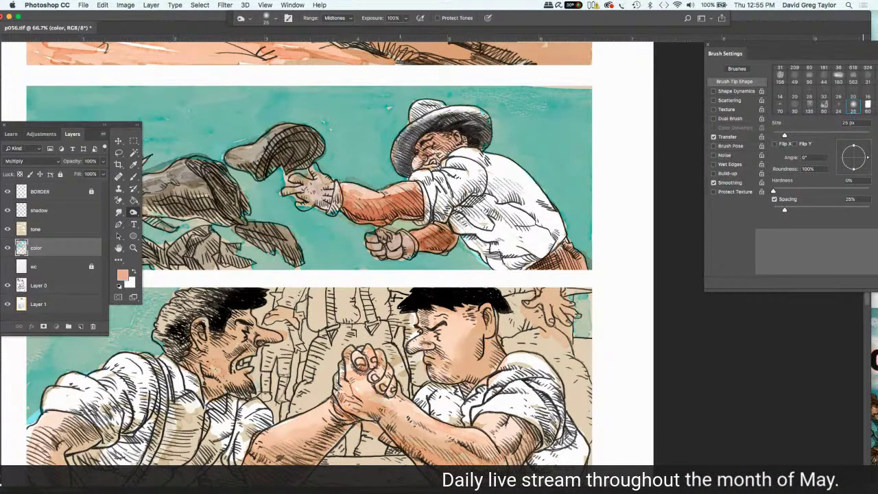
key("bracketright")
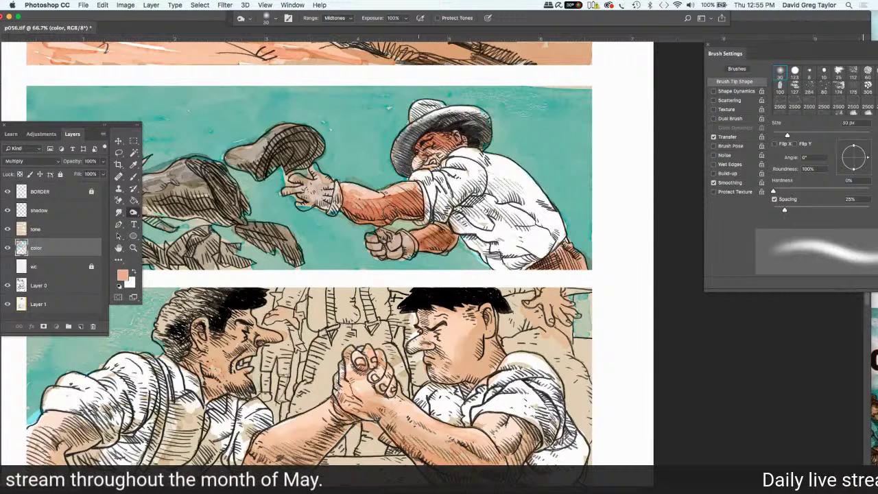
left_click_drag(346, 199, 426, 210)
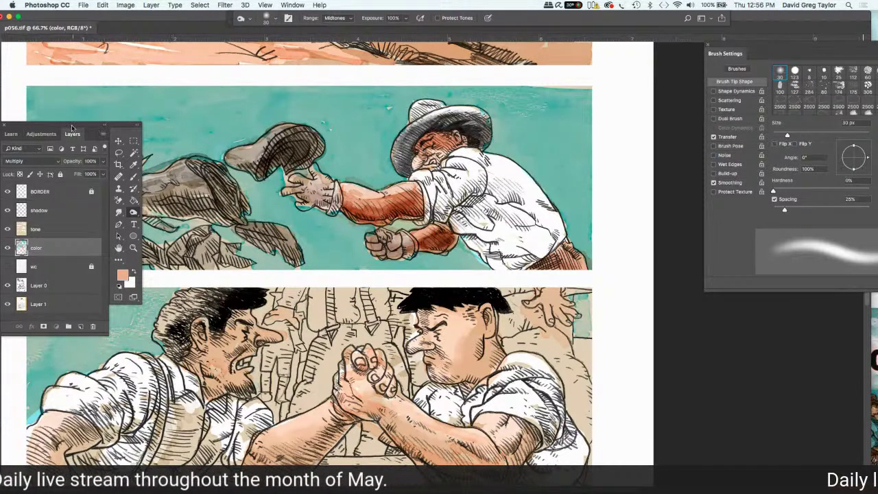
Move the layer and tool palettes clear of the debris panel and burn the midtones of the flying debris and the hatted man's trousers.
key("Tab")
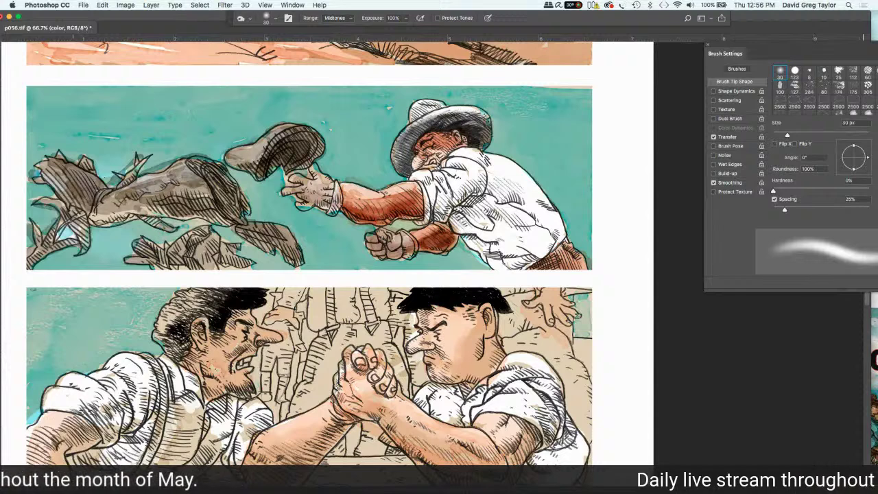
key("Tab")
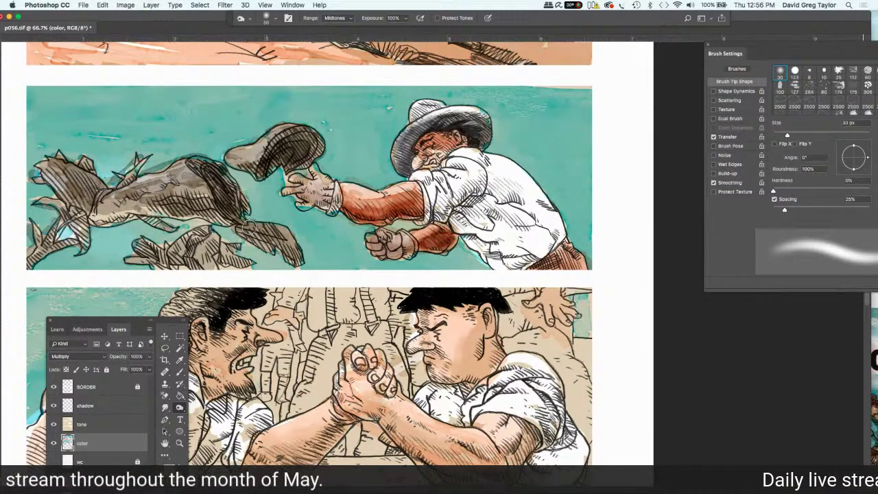
left_click_drag(280, 231, 268, 241)
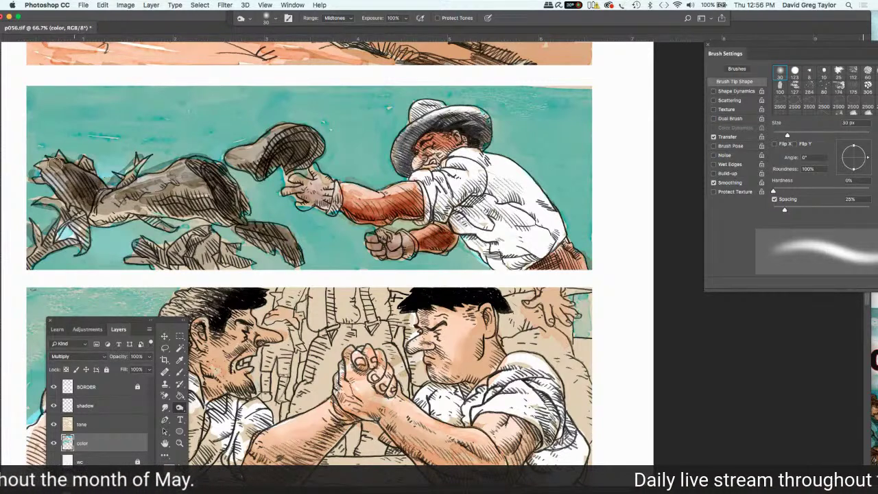
left_click_drag(61, 168, 79, 184)
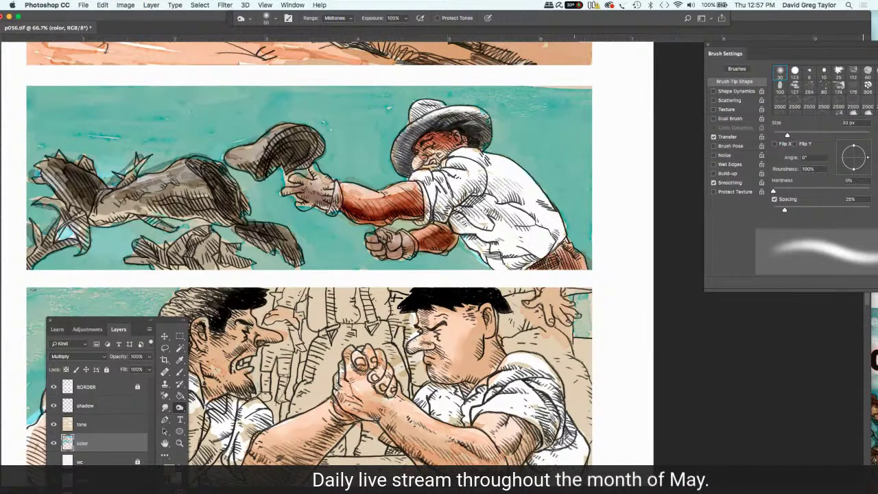
mouse_move(557, 260)
left_mouse_down()
mouse_move(522, 265)
mouse_move(527, 271)
left_mouse_up()
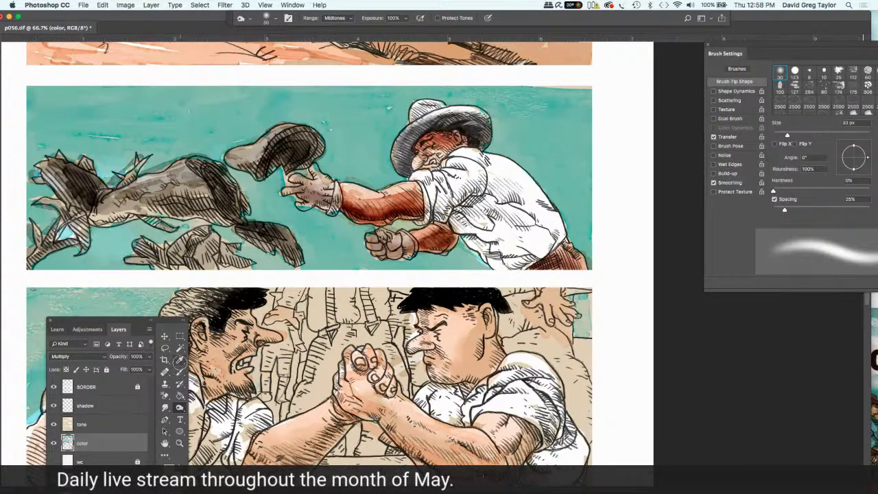
Place the Artboard 1p053.2.png window beside the comic page as a color reference, collapsing the brush settings to make room.
left_click(179, 361)
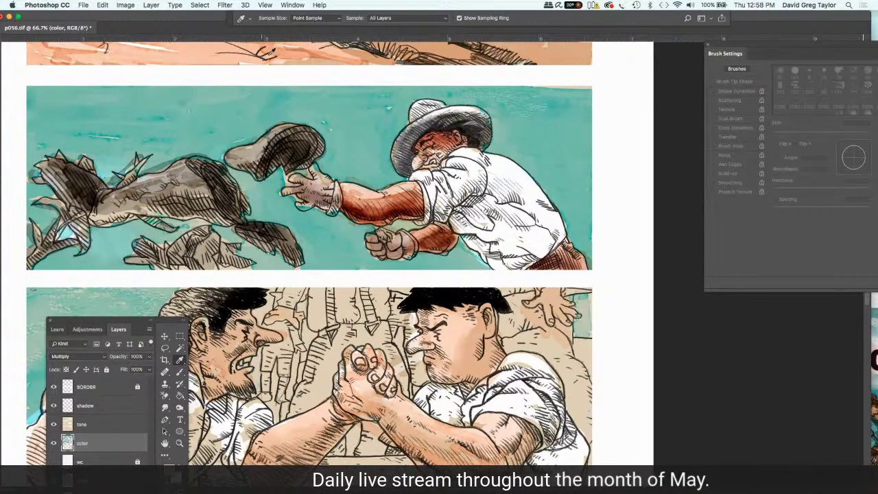
left_click(292, 5)
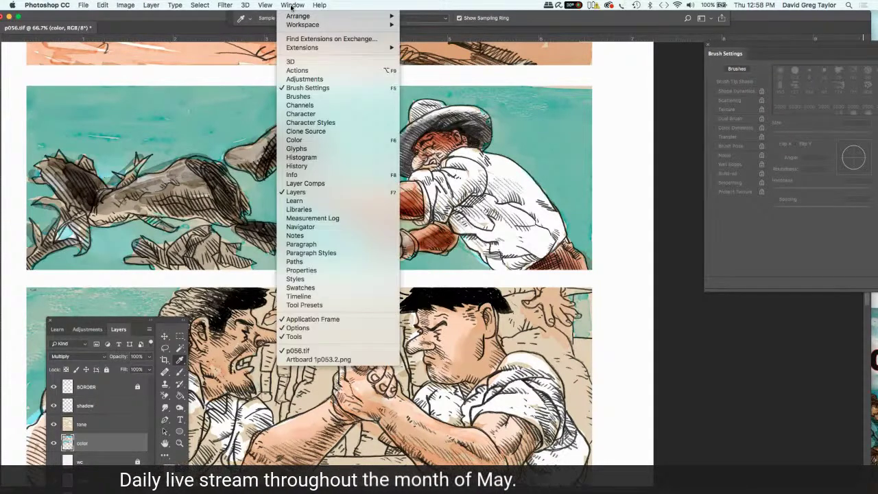
left_click(310, 359)
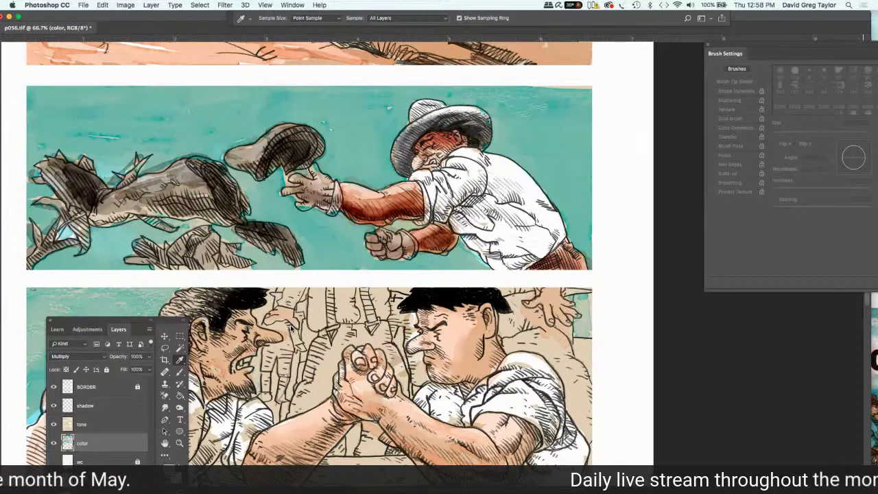
left_click_drag(867, 308, 714, 308)
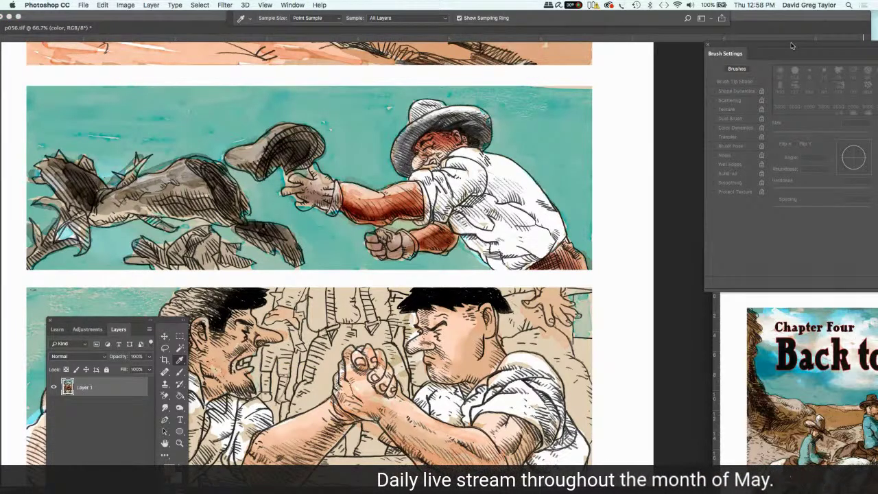
mouse_move(792, 45)
left_mouse_down()
mouse_move(724, 57)
mouse_move(720, 68)
left_mouse_up()
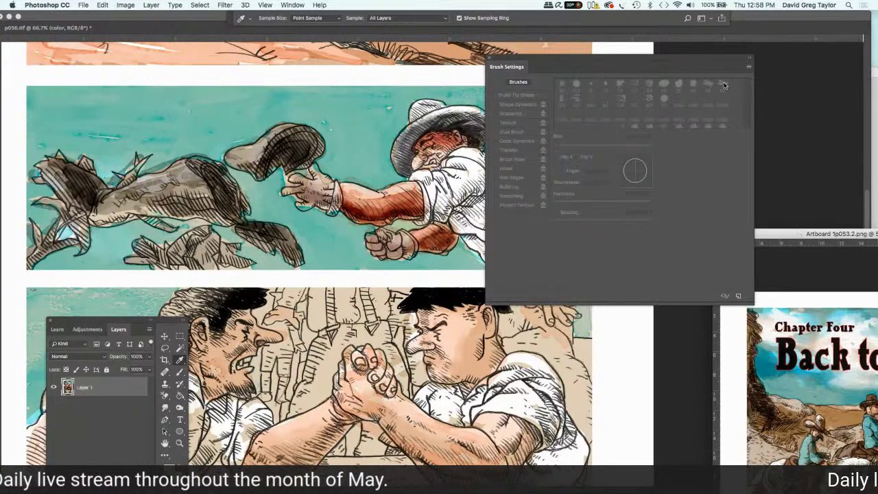
left_click(750, 65)
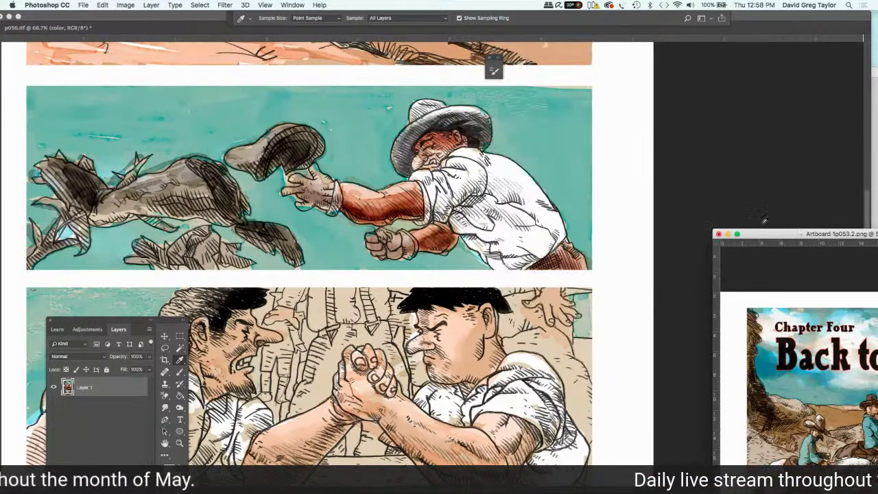
left_click_drag(746, 234, 589, 39)
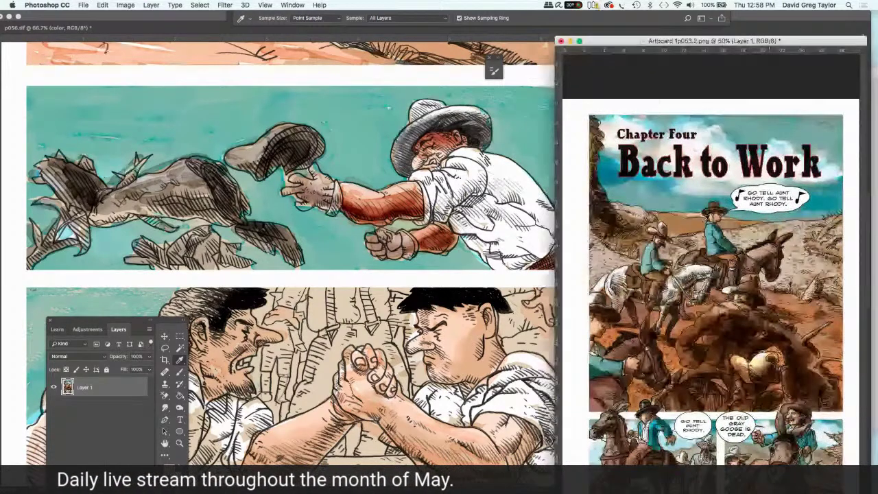
Sample the upper rider's hat color from the reference page, move that window aside and return to p056.tif with the Brush tool.
left_click(712, 204)
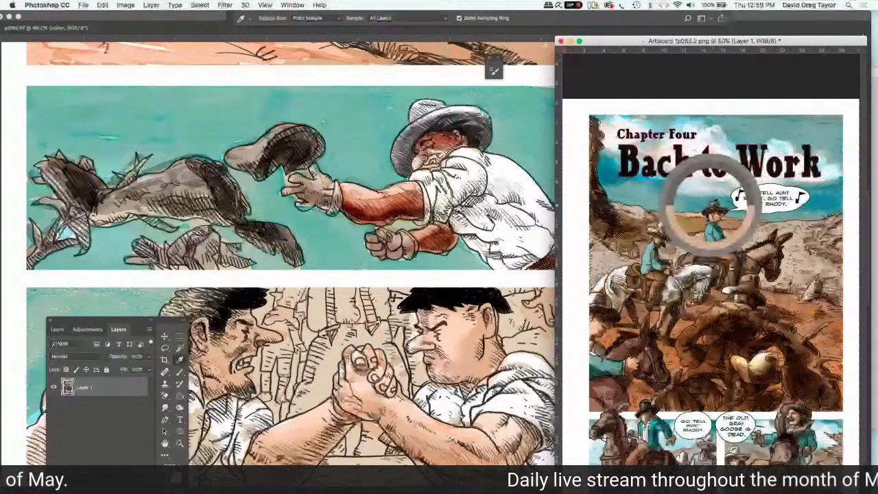
left_click_drag(639, 41, 832, 68)
left_click(179, 374)
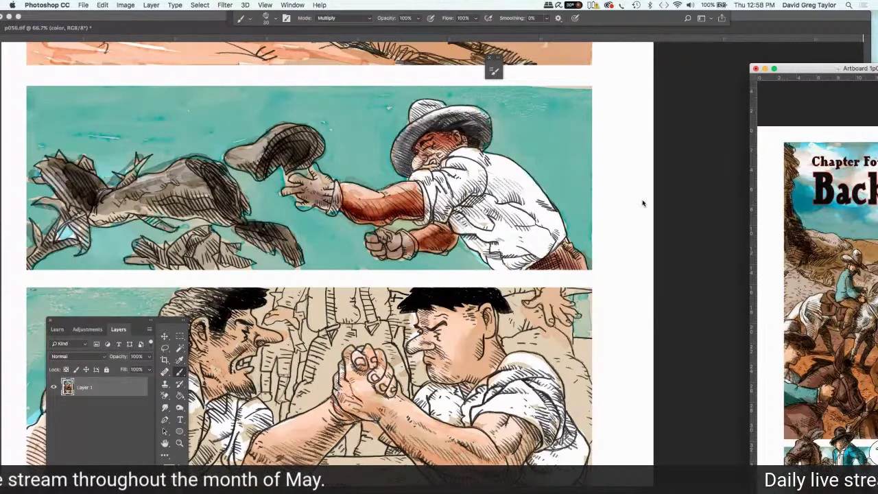
left_click(670, 207)
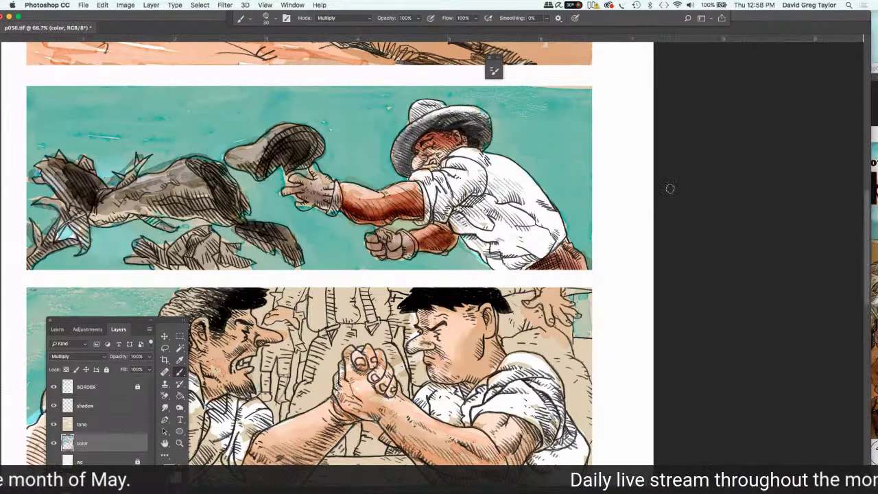
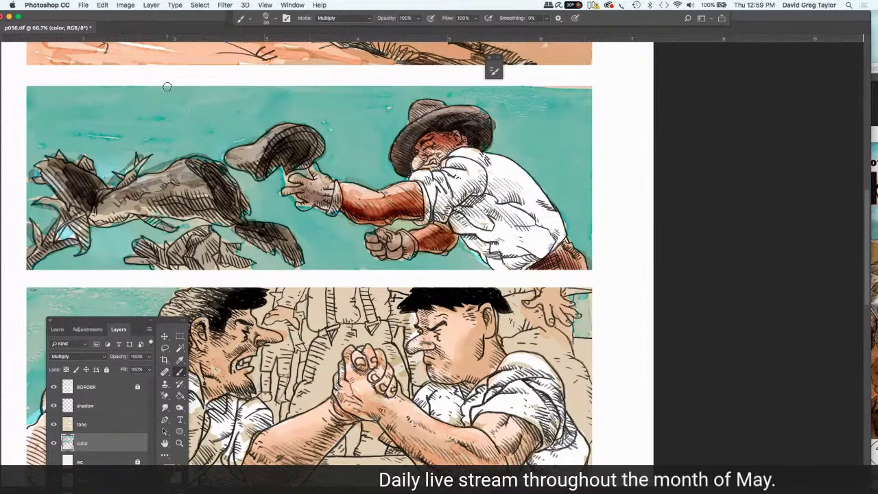
Review the colored panels of p056.tif, finishing with the whole page at 25% zoom and all palettes hidden.
scroll(167, 86, "up", 3)
scroll(194, 116, "up", 1)
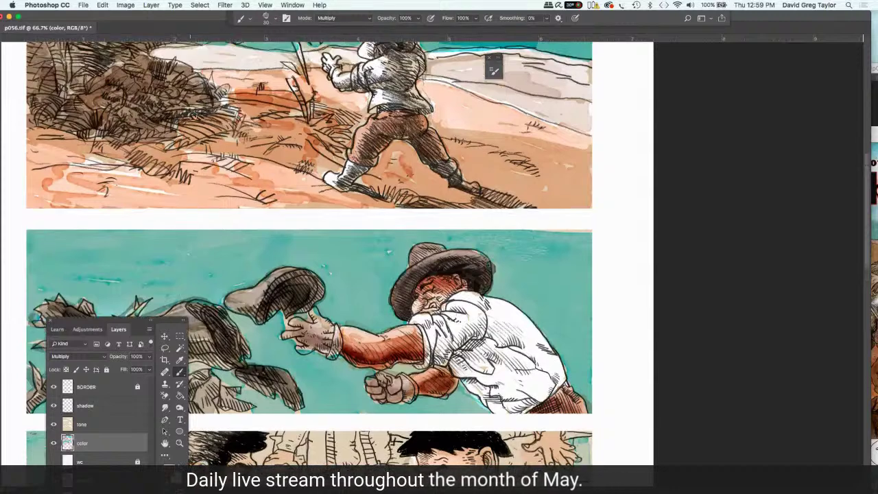
scroll(194, 116, "up", 2)
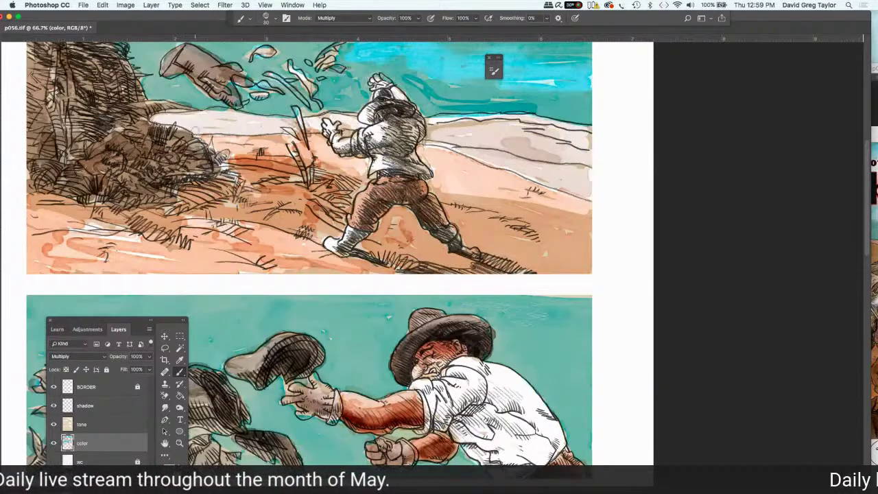
scroll(494, 67, "up", 2)
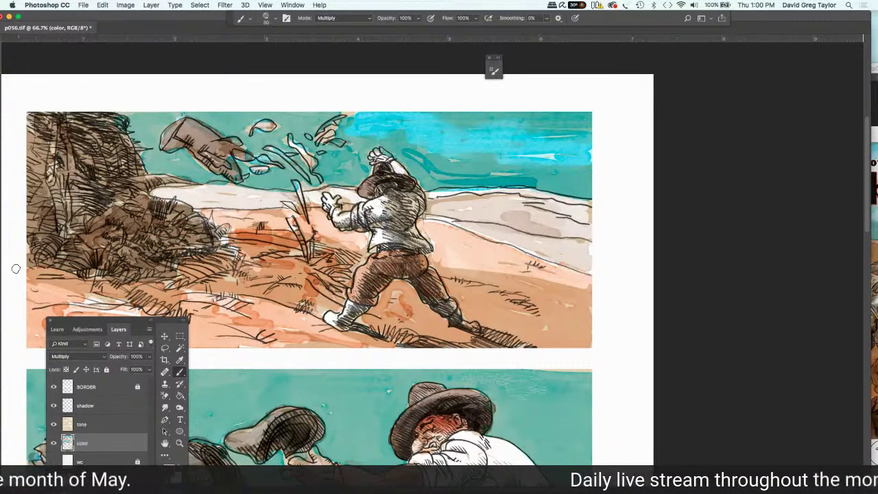
scroll(16, 269, "down", 3)
scroll(16, 269, "left", 2)
scroll(16, 268, "down", 6)
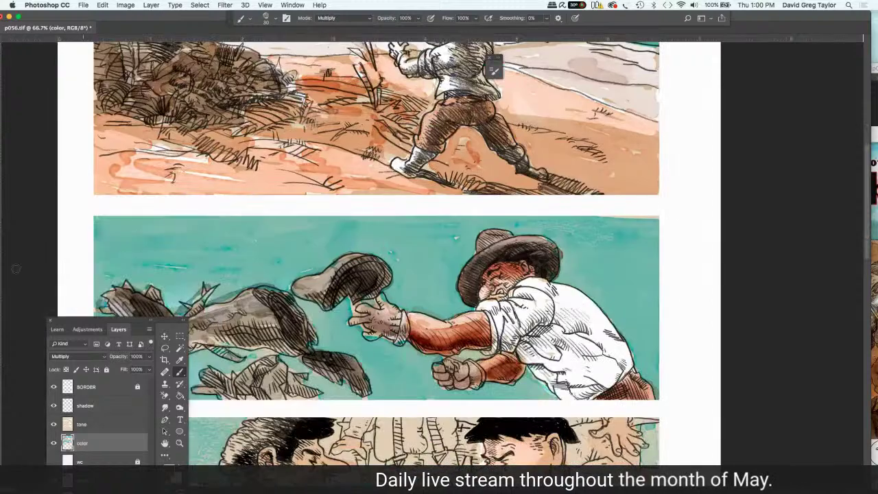
scroll(16, 268, "down", 3)
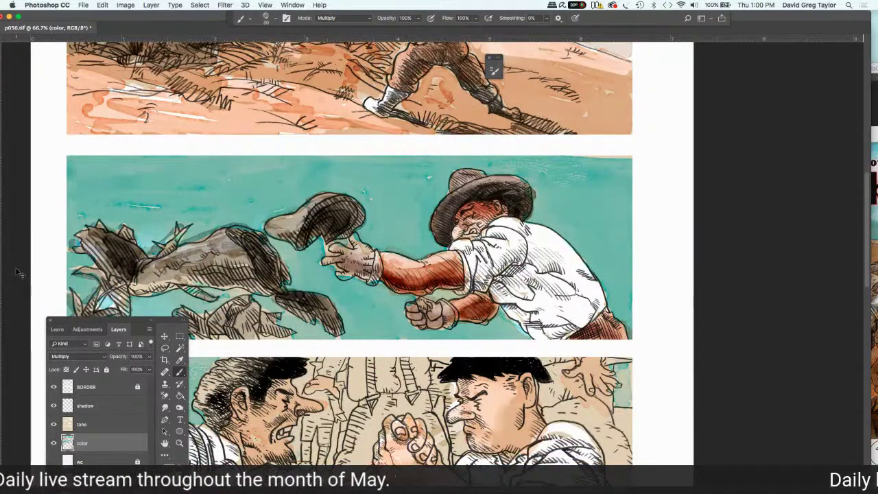
key("super+minus")
key("super+minus")
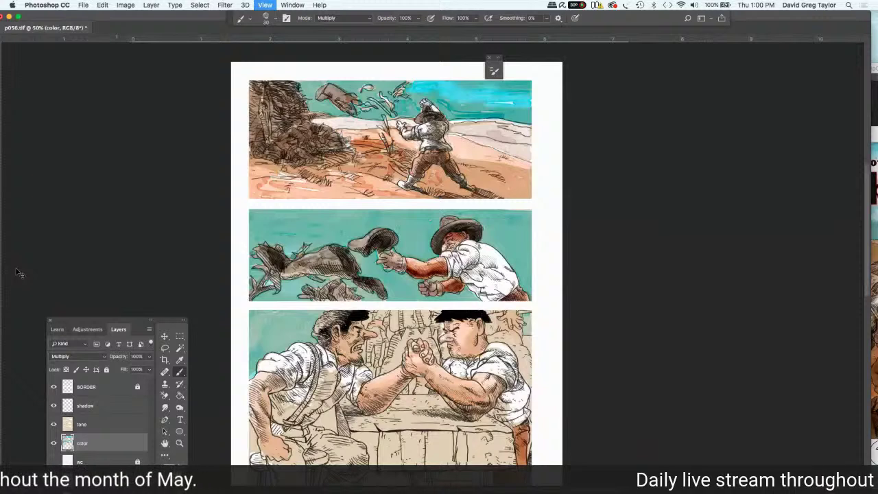
key("super+minus")
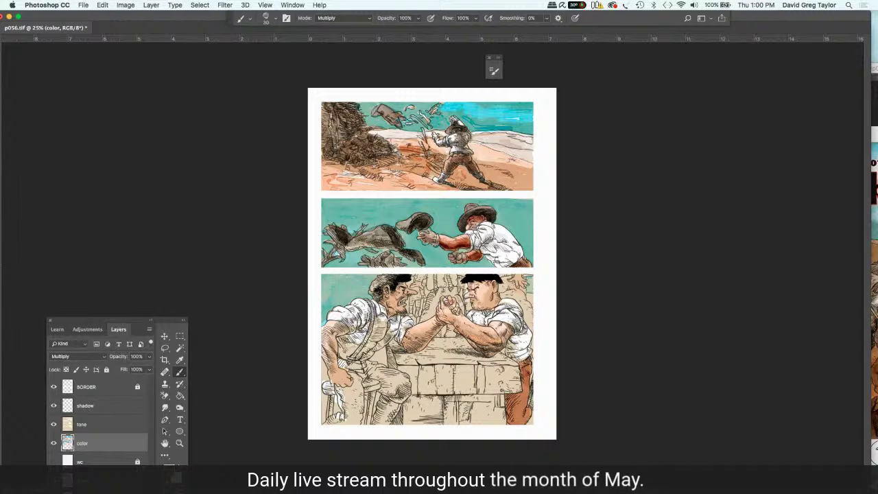
key("Tab")
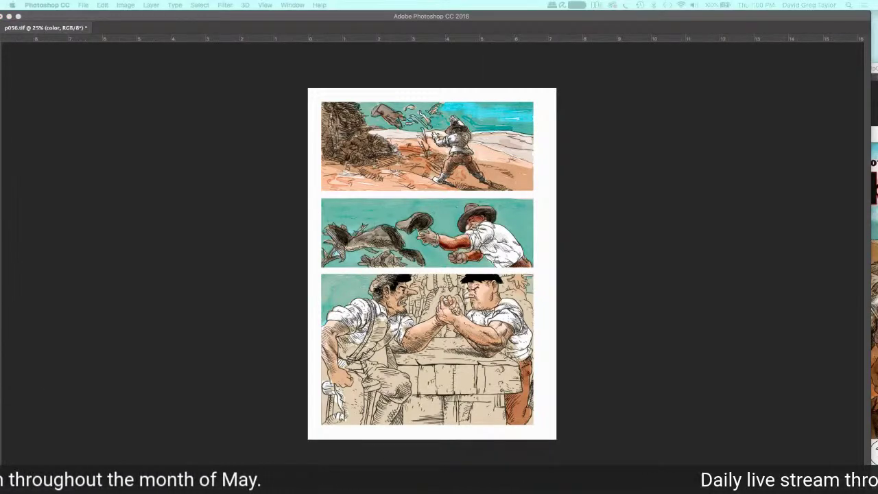
Switch to Chrome, shift its window slightly, and close the comiXology Guardian #1 page.
key("super+Tab")
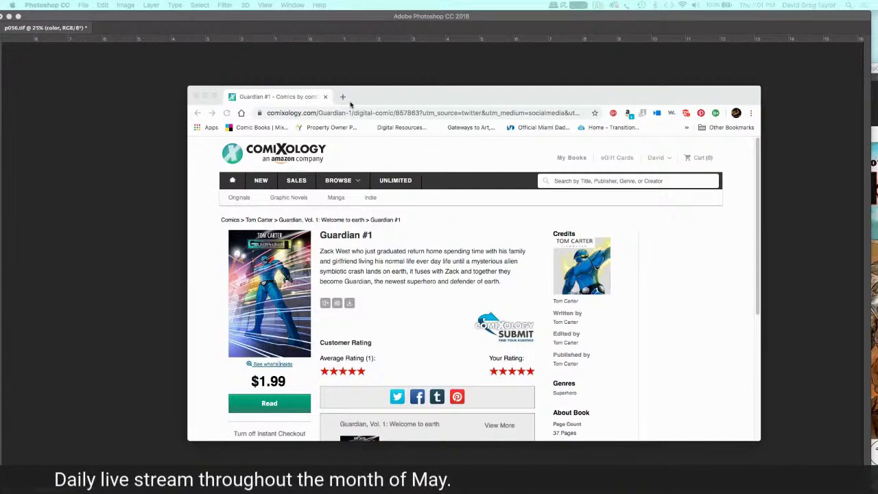
left_click(443, 101)
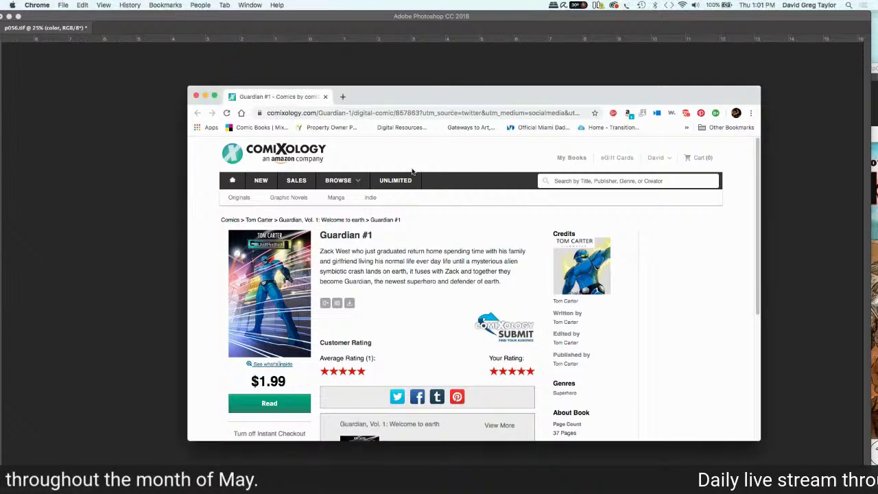
left_click_drag(435, 98, 413, 101)
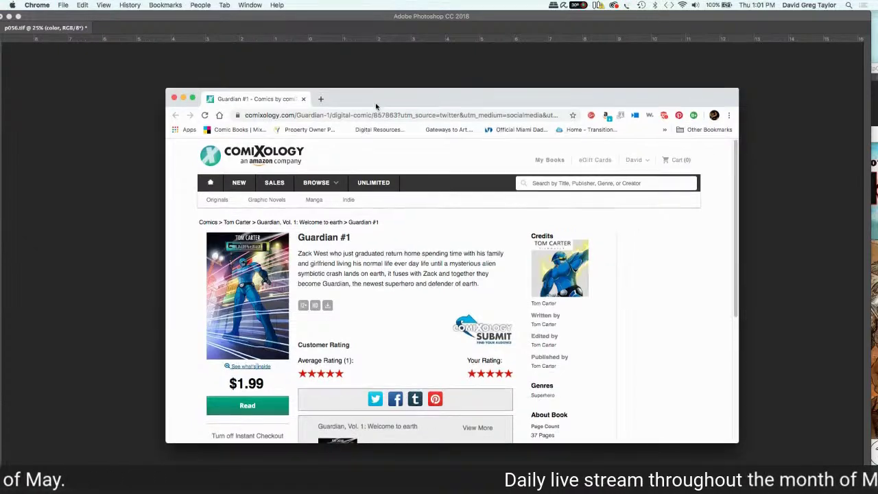
key("super+w")
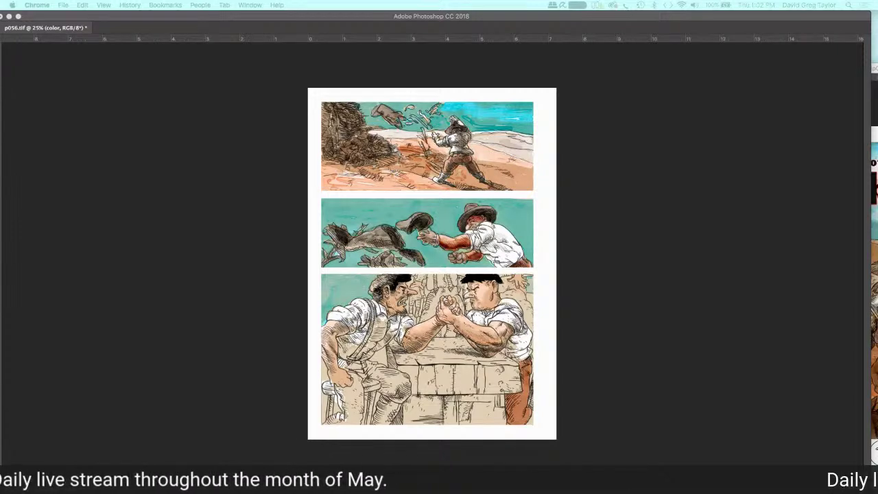
Switch to Preview, move the Artboard 1openscreen.png window fully into view, and bring up the dialog for opening another file.
key("super+Tab")
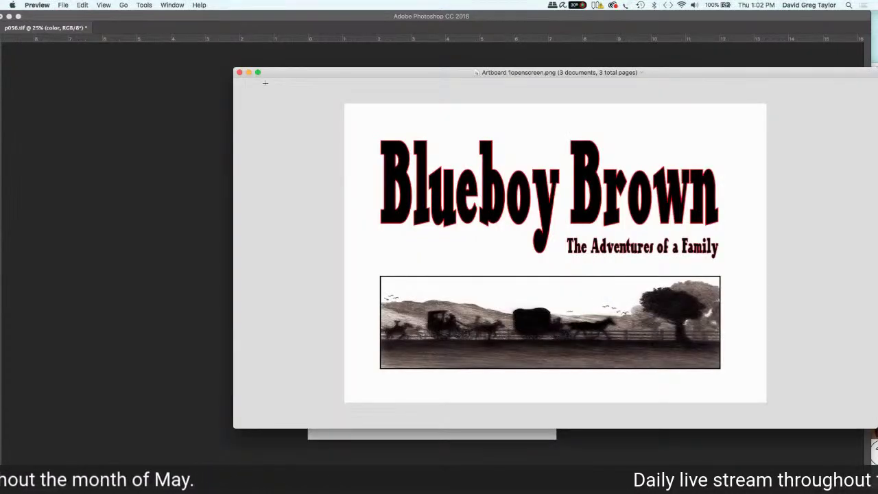
left_click_drag(281, 72, 154, 77)
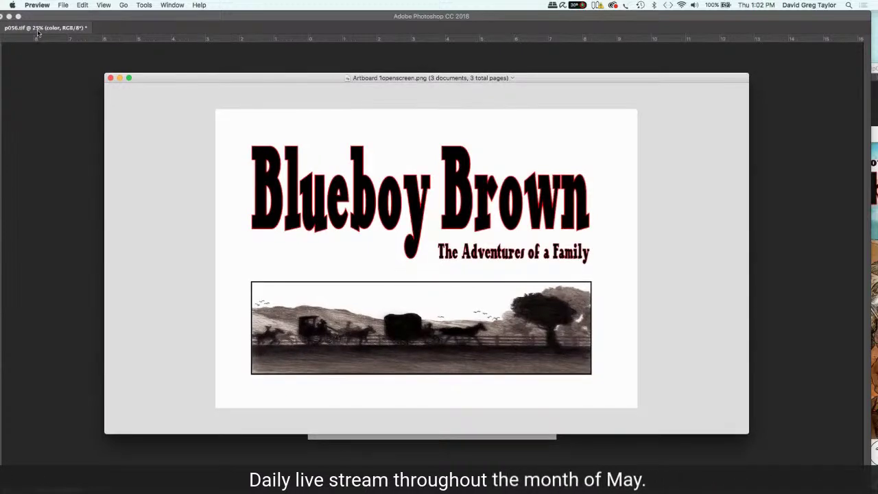
left_click(63, 5)
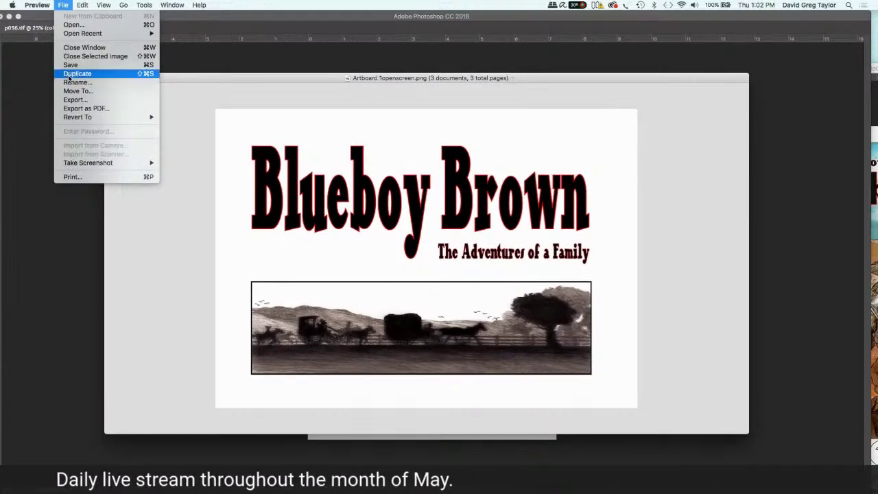
mouse_move(106, 33)
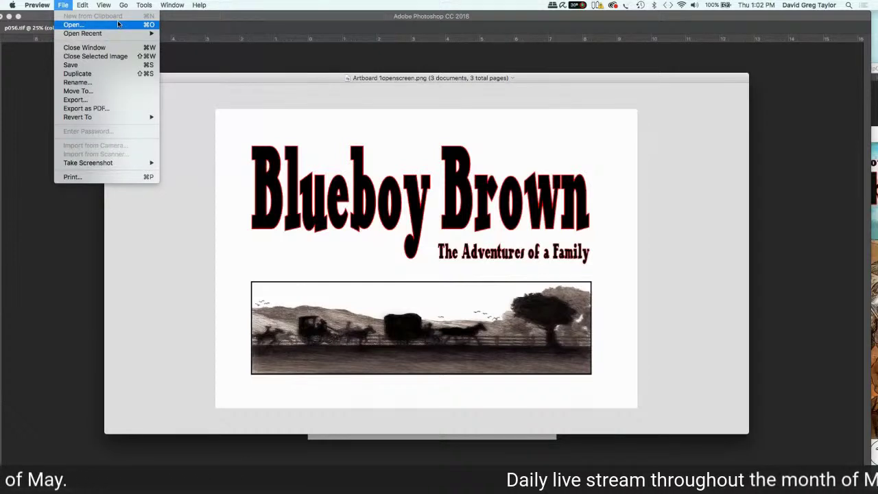
left_click(108, 24)
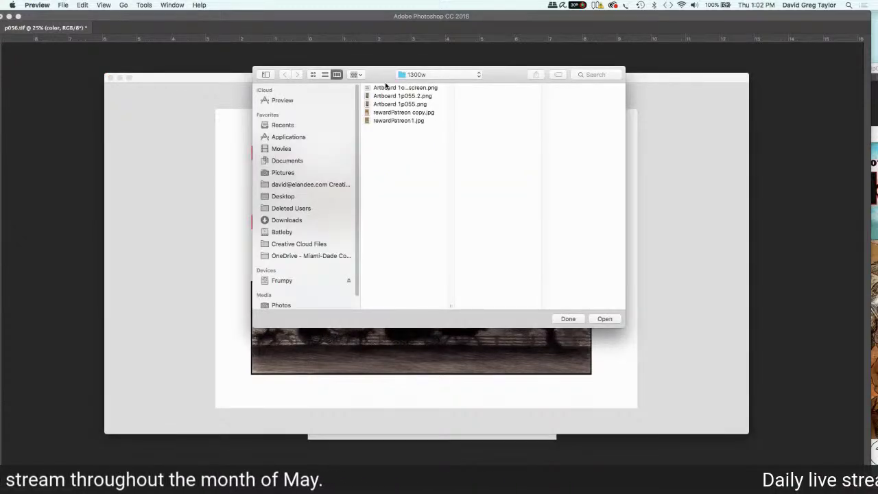
Browse the image files in the 1300w folder inside BlueboyBrown, moving the file dialog aside.
left_click(426, 75)
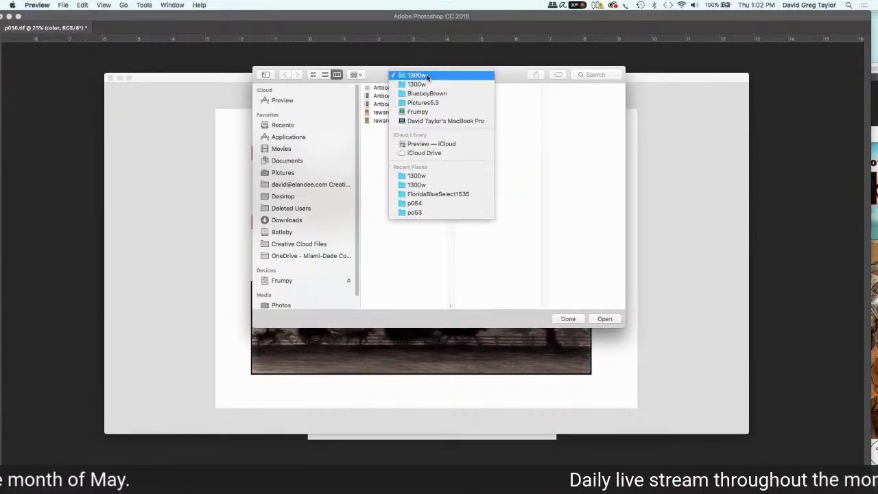
left_click(431, 176)
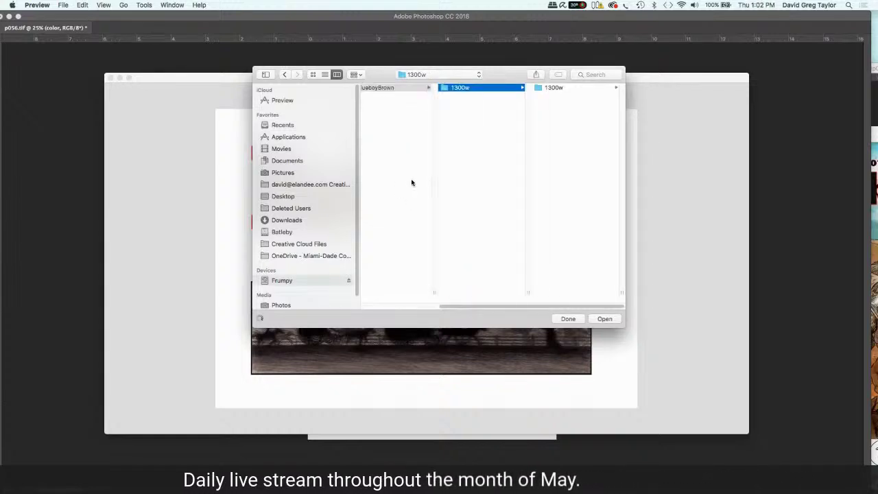
left_click(423, 75)
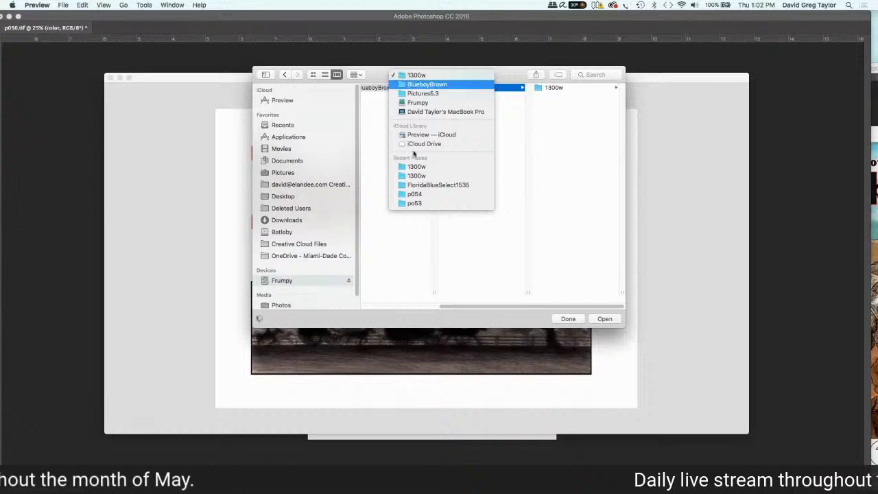
left_click(427, 83)
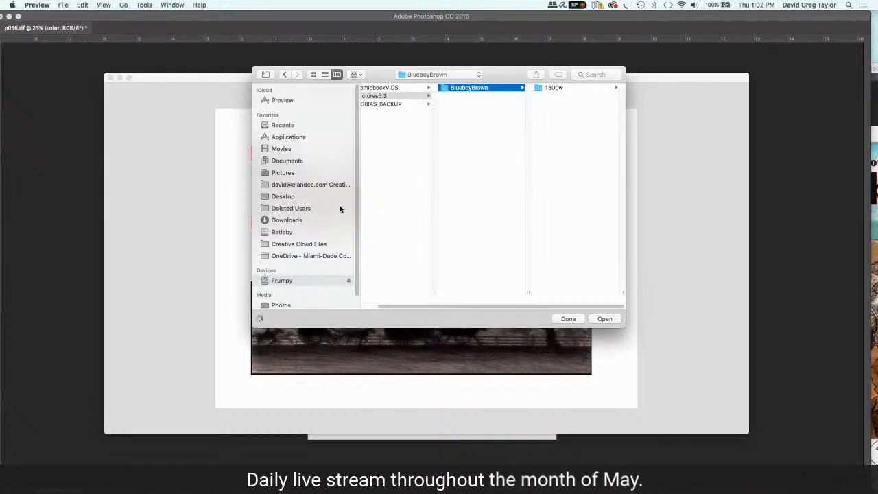
left_click(545, 87)
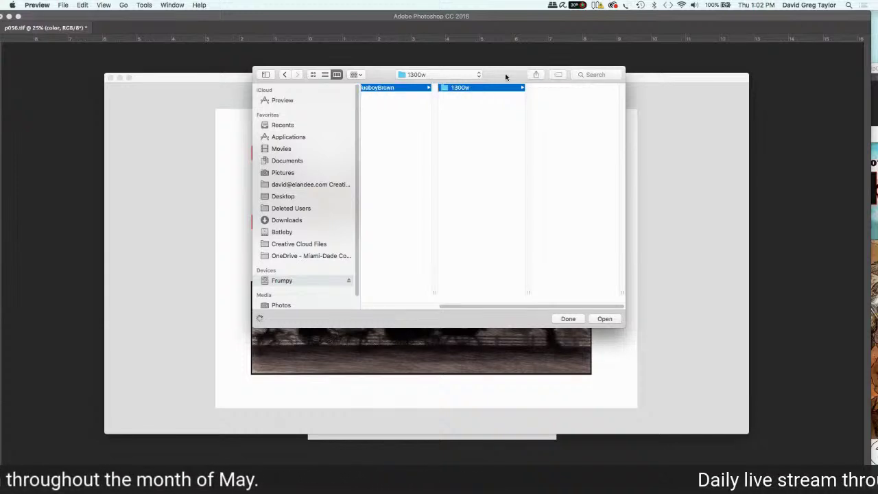
left_click_drag(506, 78, 418, 78)
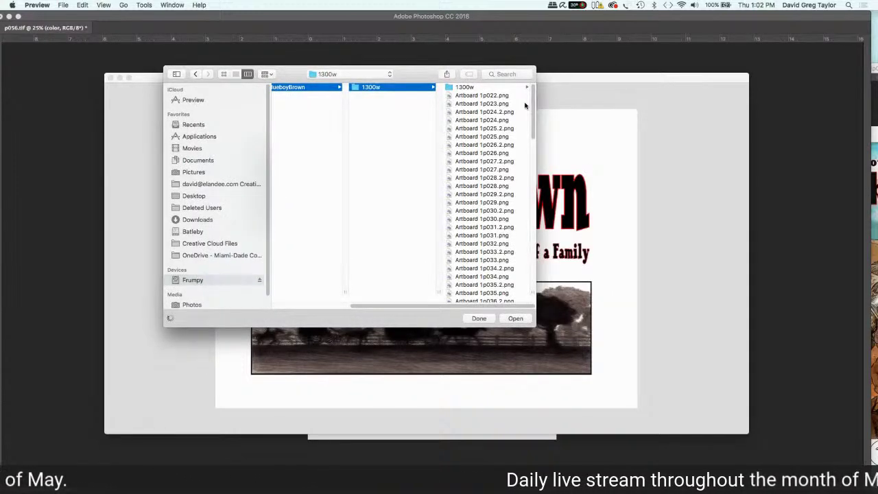
left_click_drag(534, 120, 542, 276)
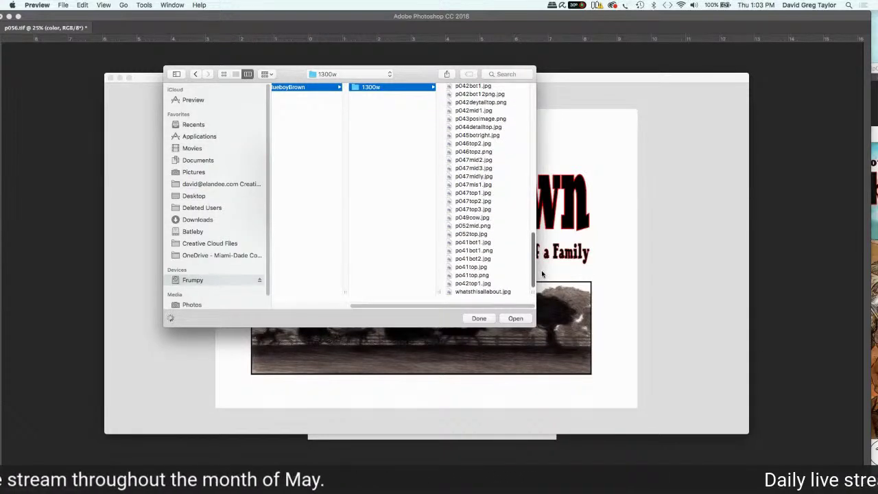
left_click_drag(537, 255, 514, 90)
Search this Mac for p008-009 and open Artboard 1p008-9.jpg.
left_click(511, 74)
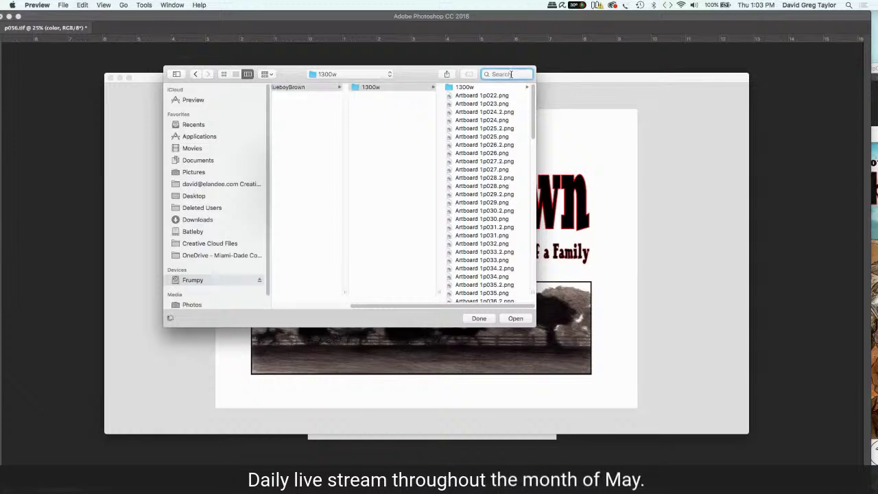
type("p")
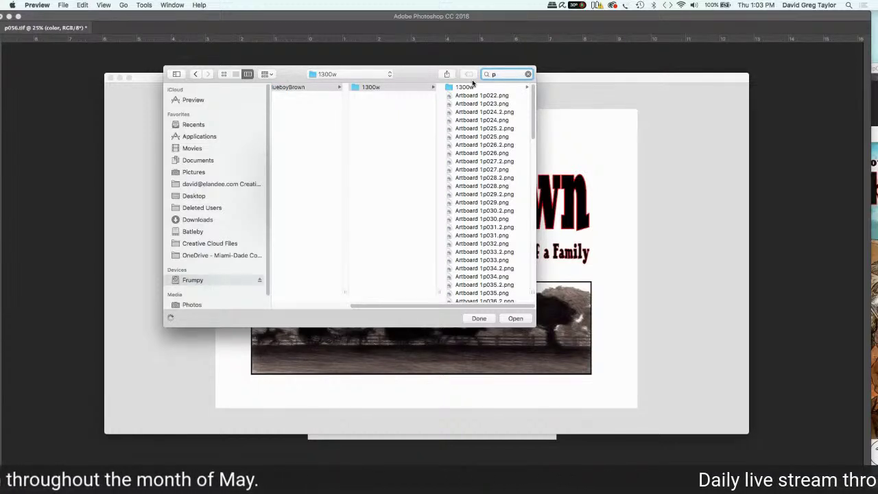
type("008")
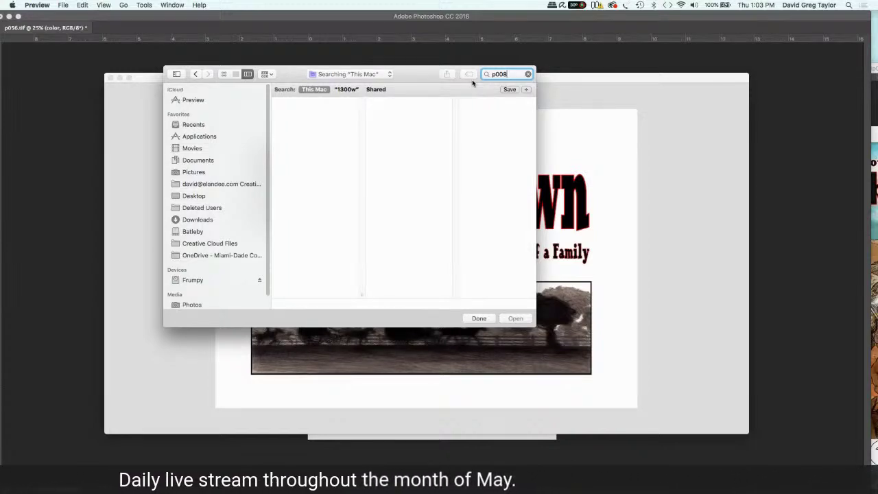
type("-009")
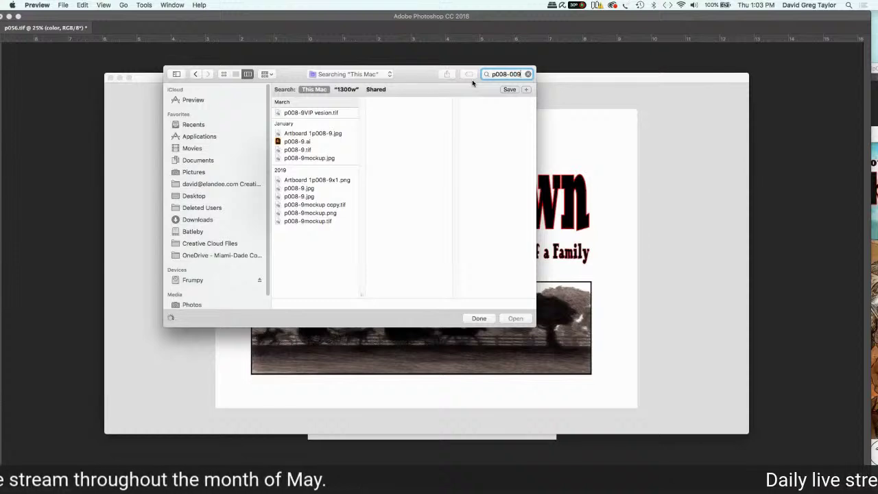
left_click(303, 134)
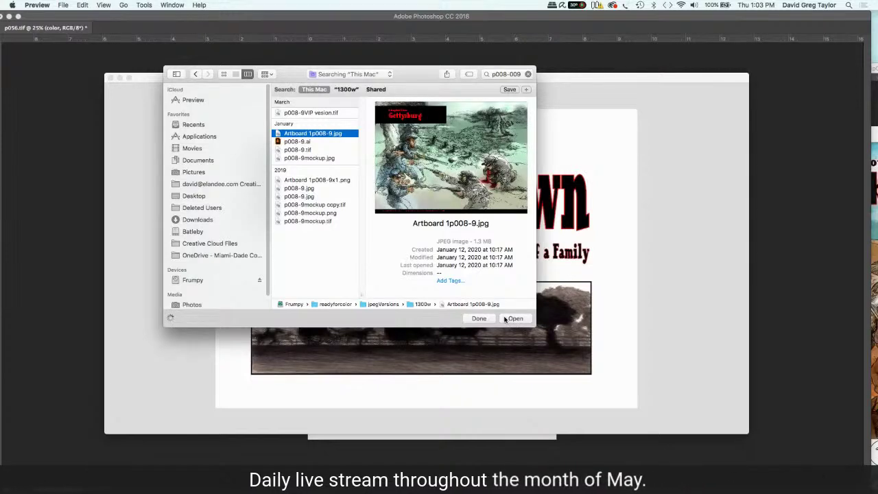
left_click(515, 319)
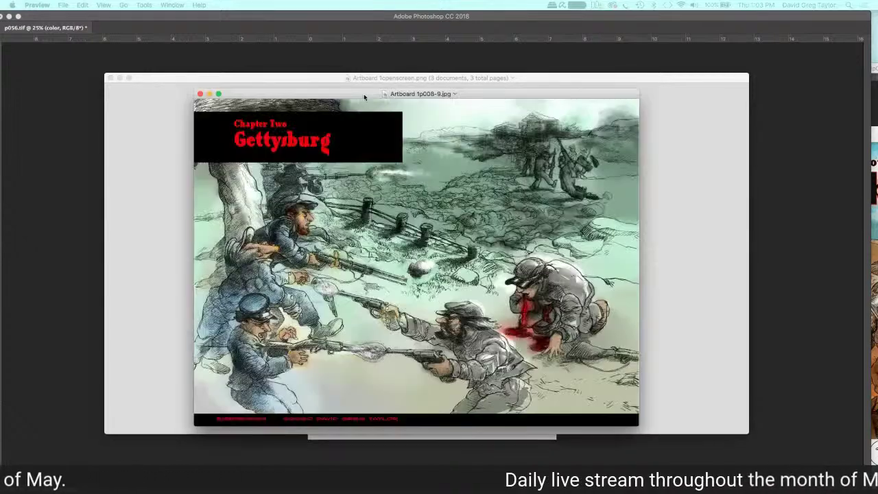
Reposition and enlarge the Artboard 1p008-9.jpg window until it fills most of the screen.
left_click_drag(364, 93, 376, 95)
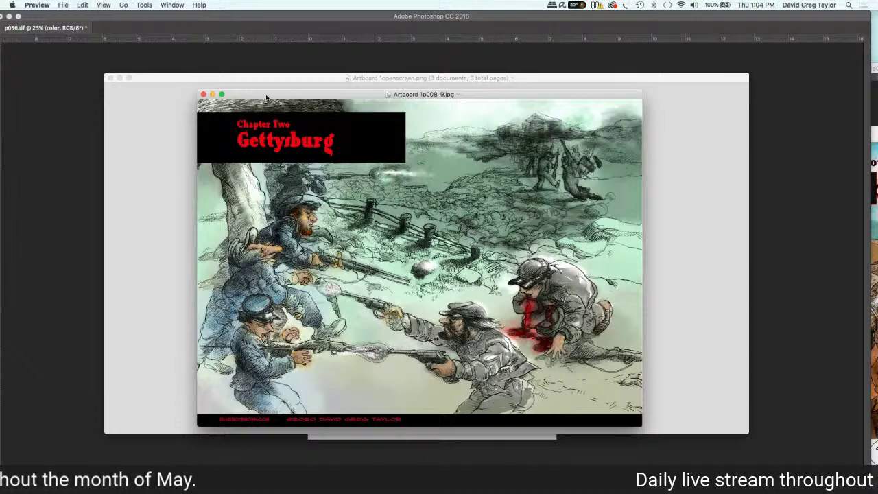
left_click_drag(266, 97, 168, 42)
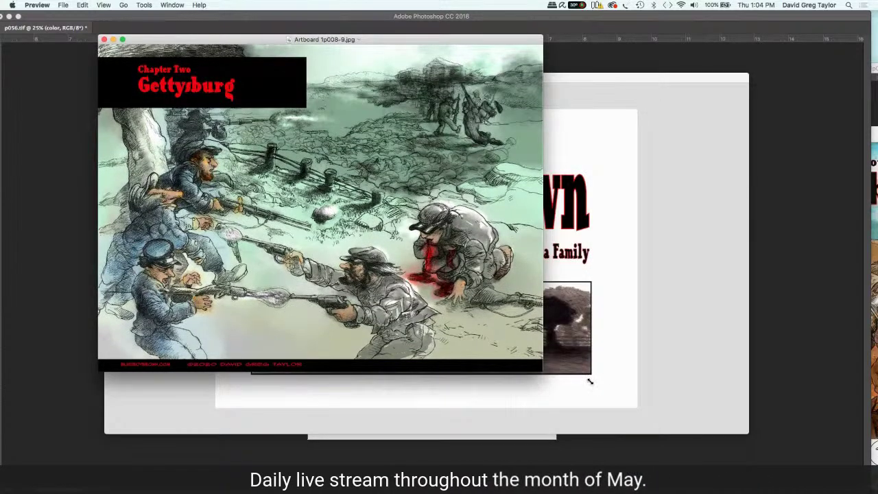
double_click(256, 39)
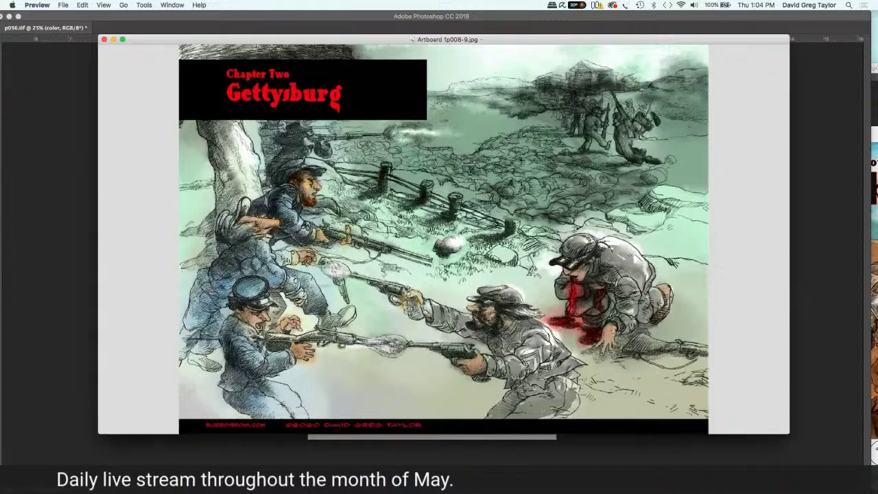
left_click_drag(256, 42, 184, 13)
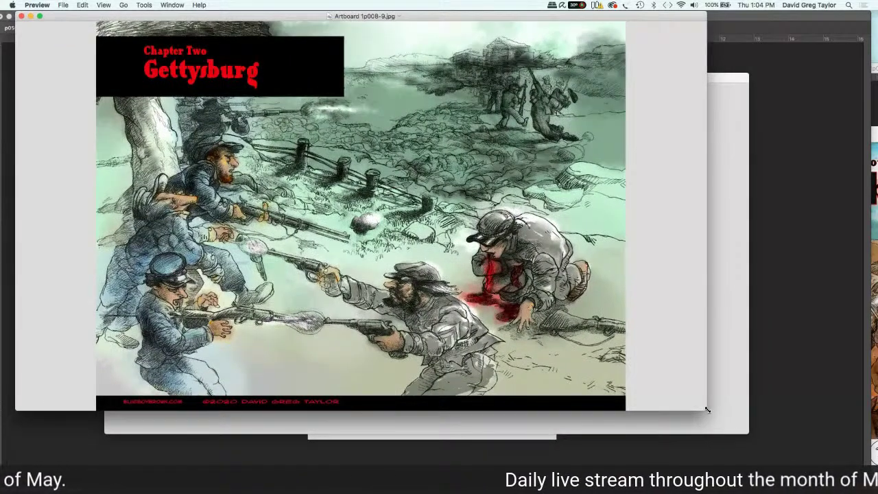
left_click_drag(707, 409, 825, 462)
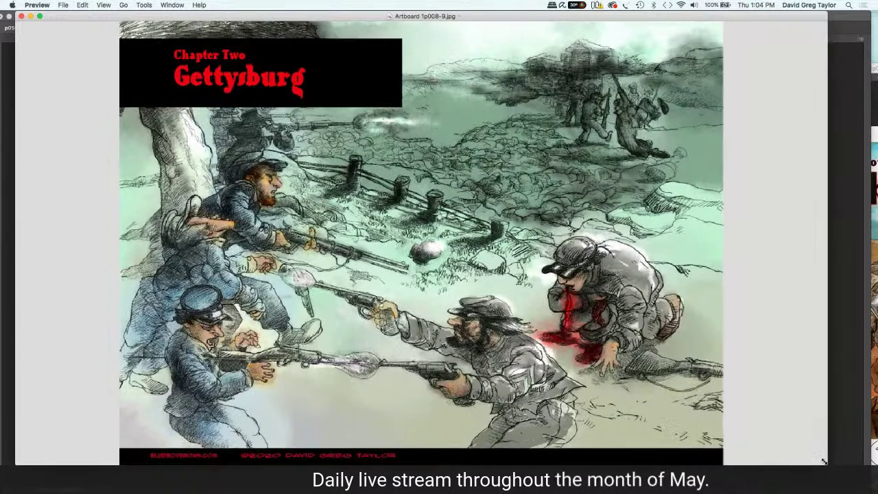